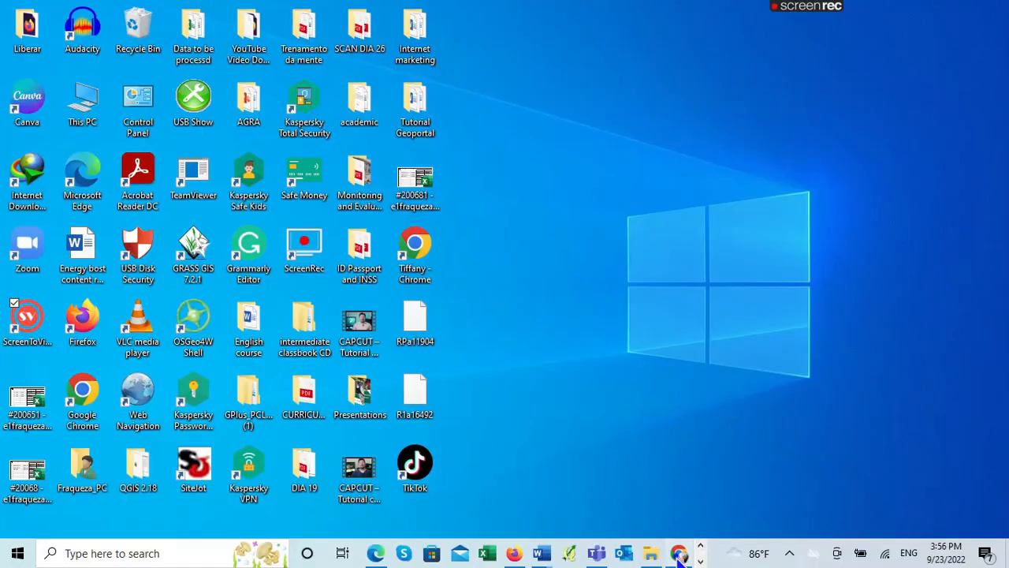
Step: Switch to the WordPress admin in Chrome and create a new post from the Posts list
left_click(968, 553)
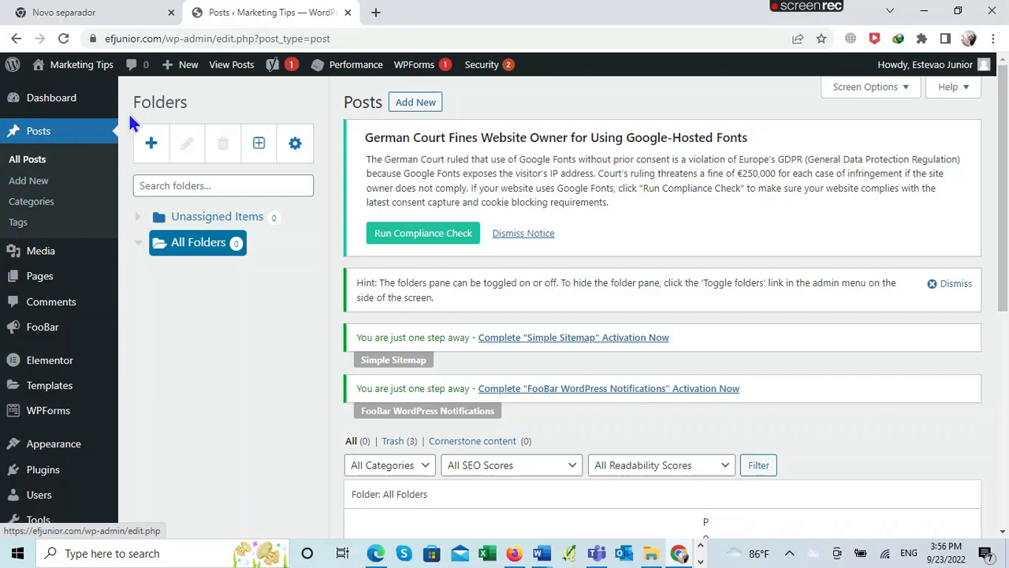
left_click(40, 114)
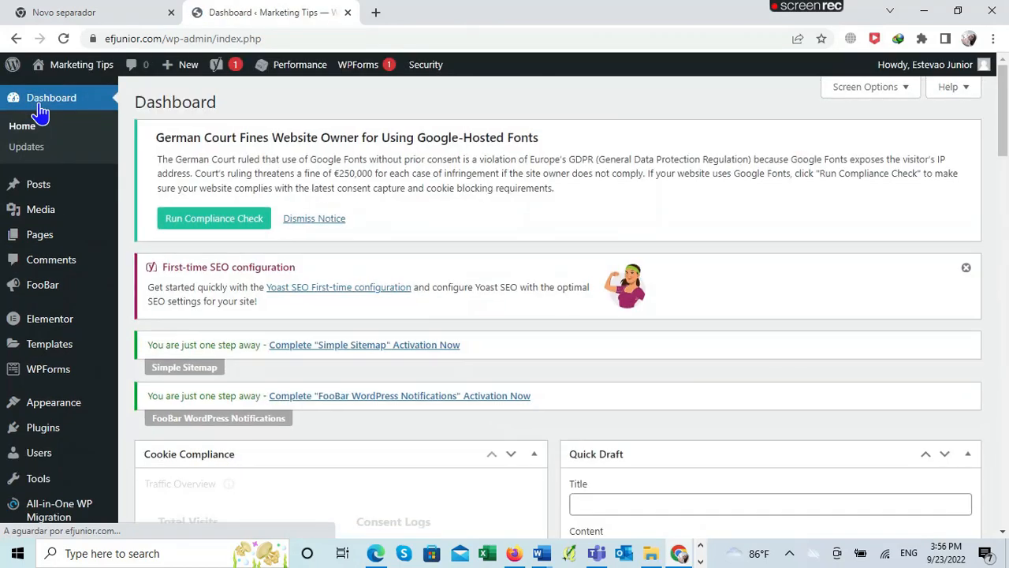
mouse_move(34, 188)
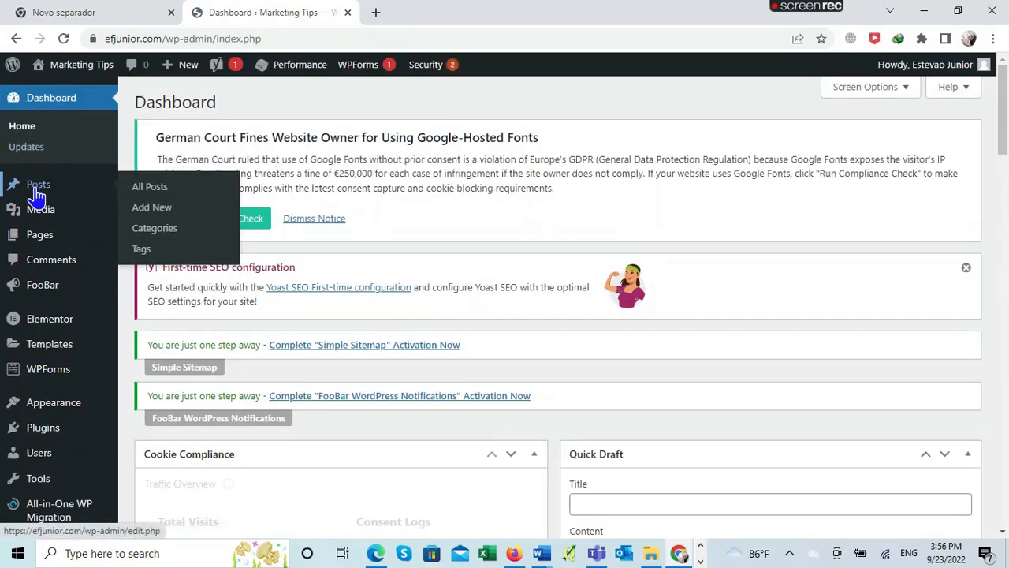
left_click(37, 189)
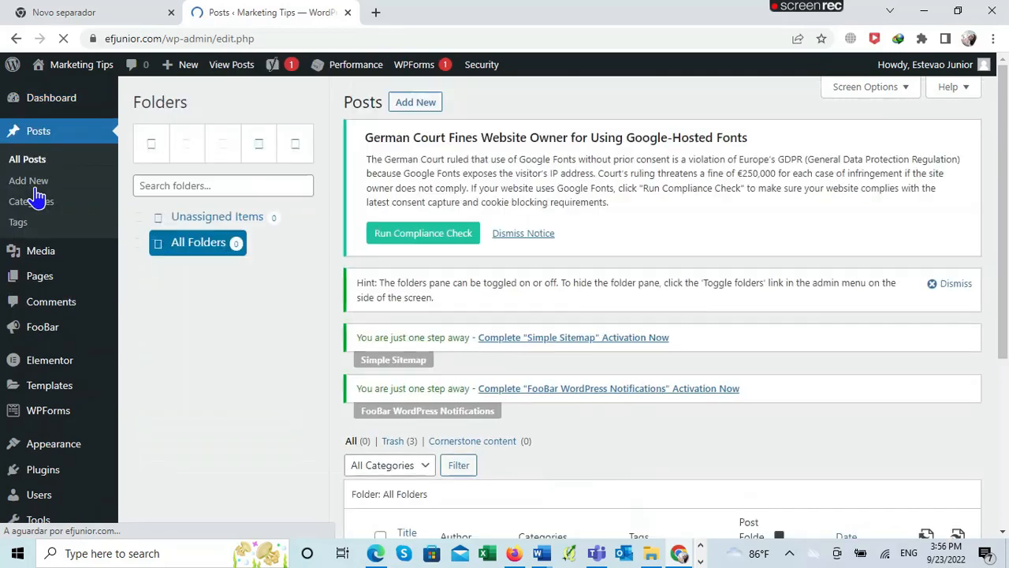
left_click(418, 103)
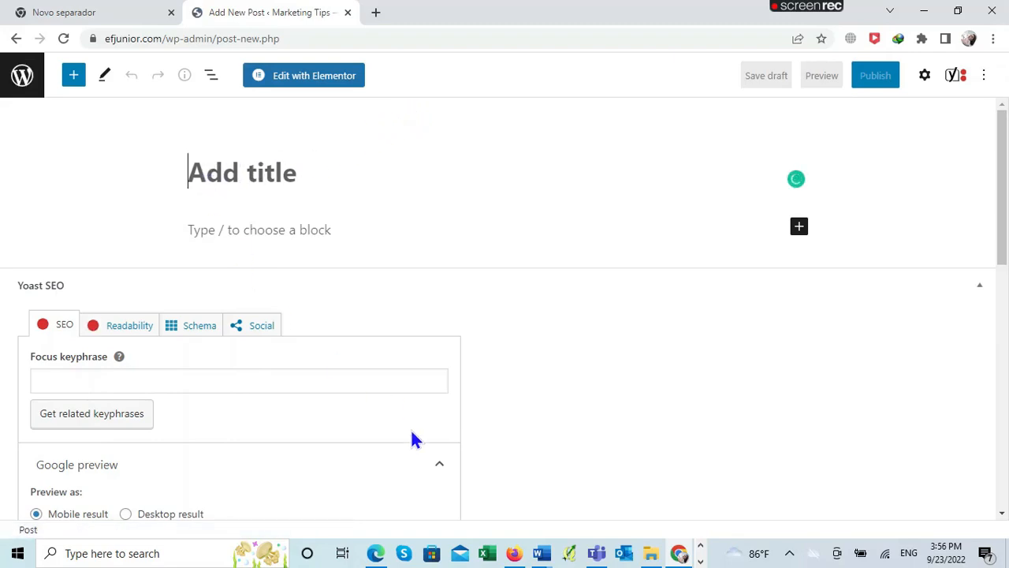
Step: Copy the title "12 EMAIL MARKETING SERVICES FOR ONLINE ENTREPRENEURS" from the Word document "Email marketing home page1" and paste it as the post title in Chrome
left_click(541, 553)
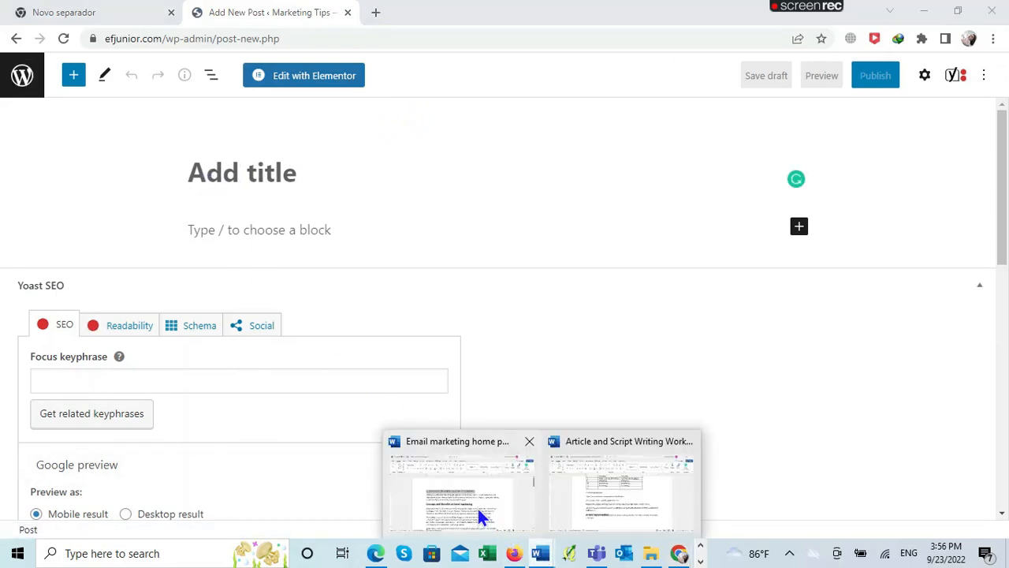
left_click(477, 514)
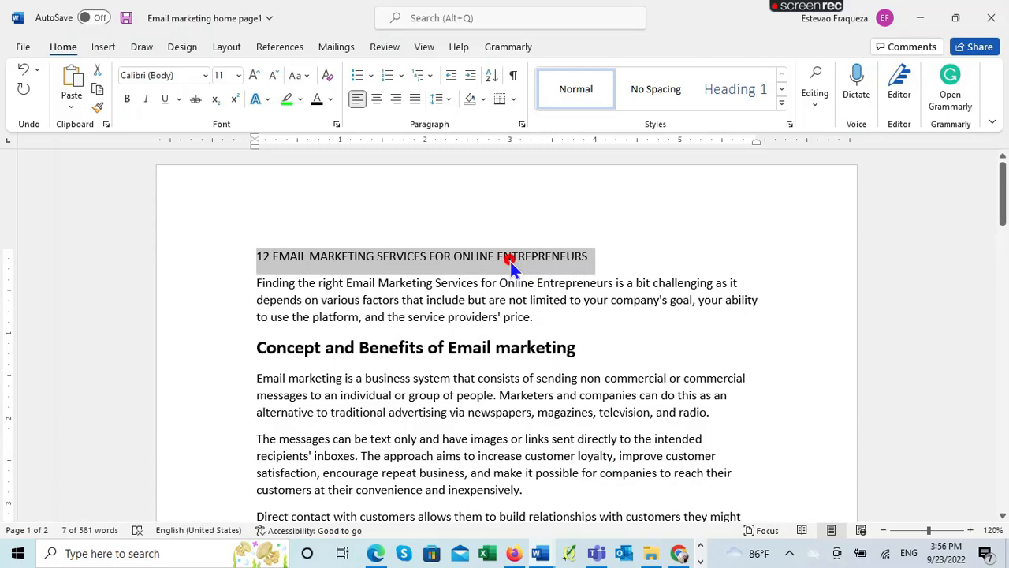
right_click(510, 264)
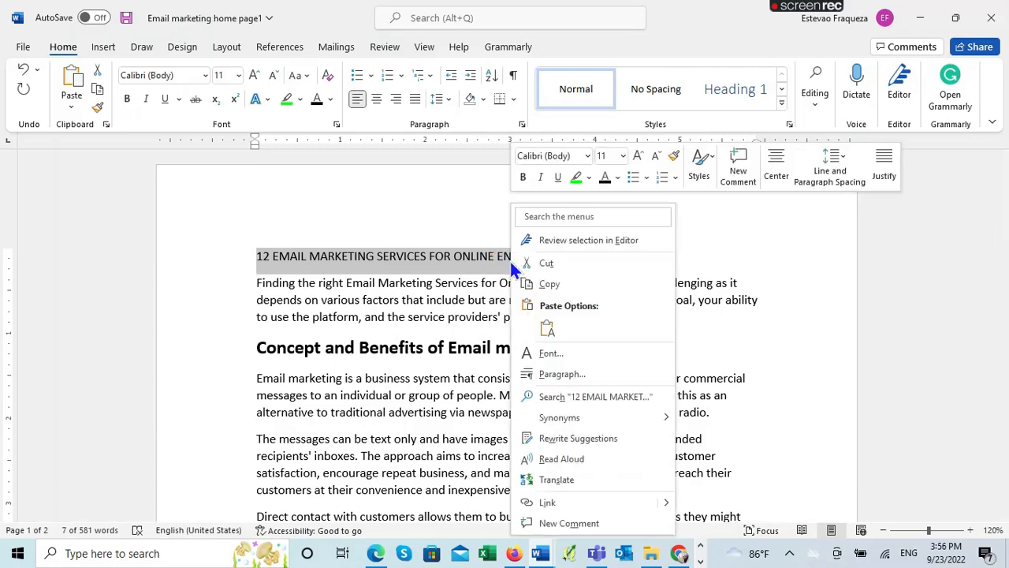
left_click(562, 282)
left_click(920, 17)
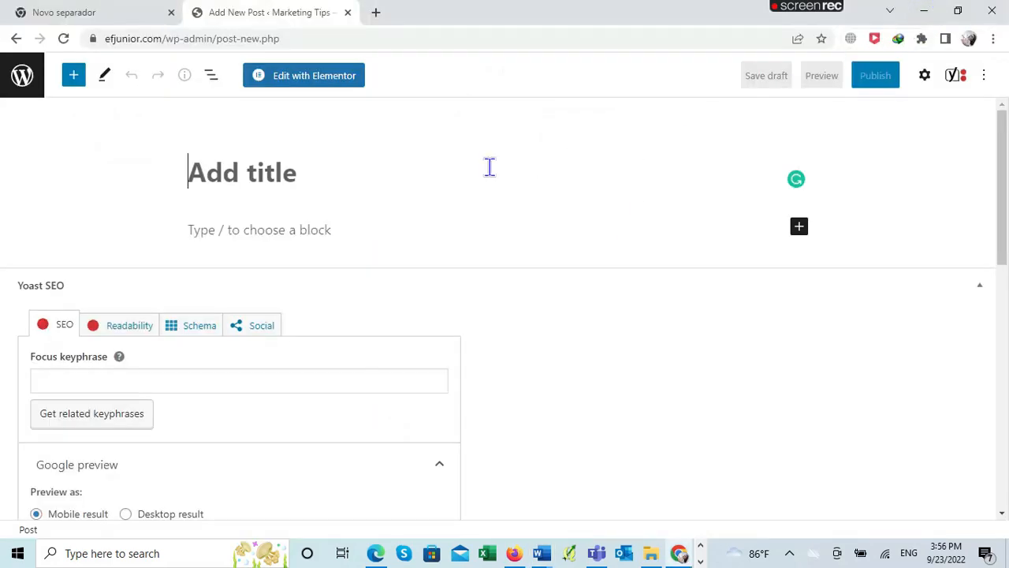
right_click(190, 170)
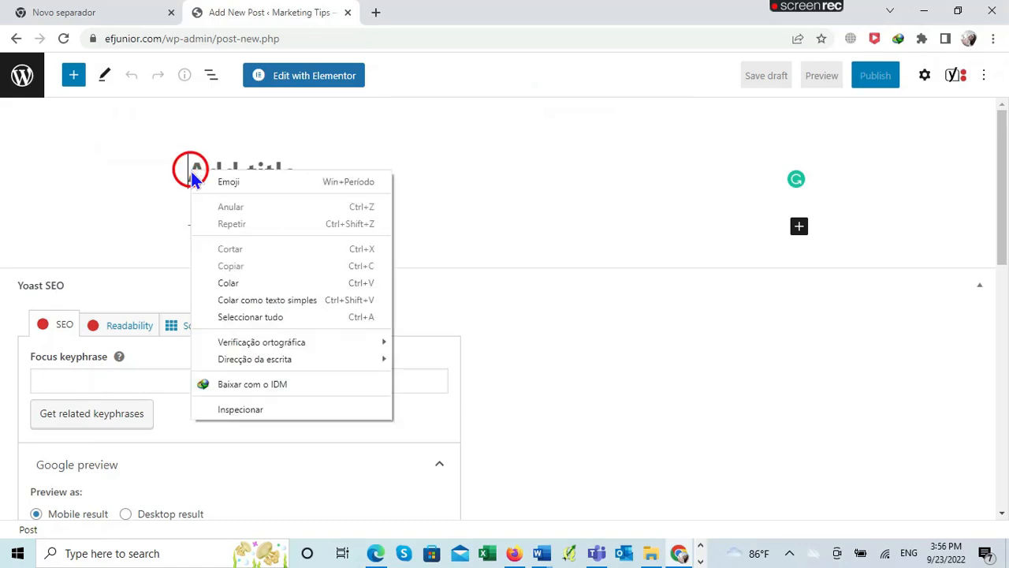
left_click(235, 283)
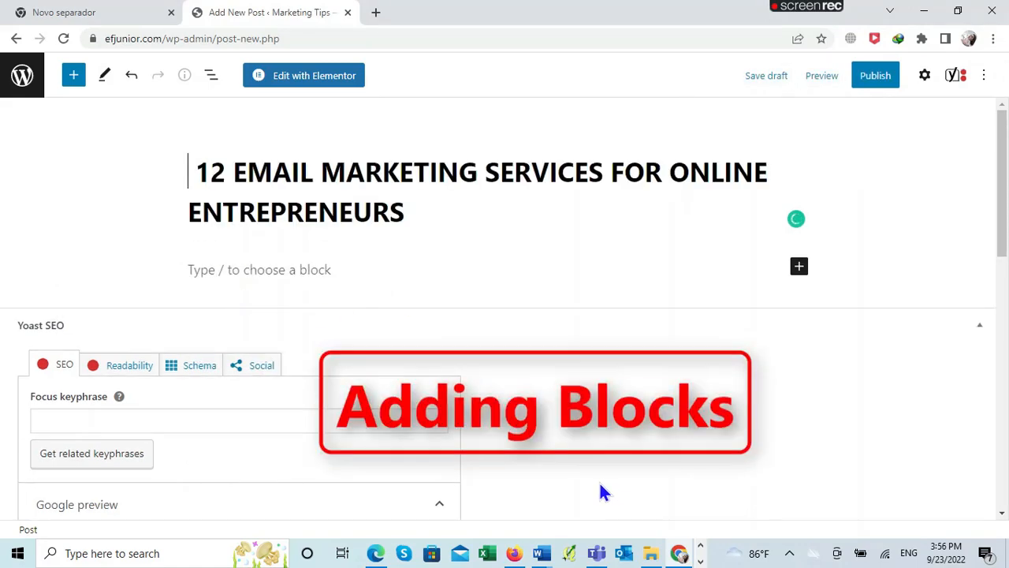
Step: Switch to the Word document "Email marketing home page1" and copy the introductory paragraph beginning "Finding the right Email Marketing Services"
left_click(541, 552)
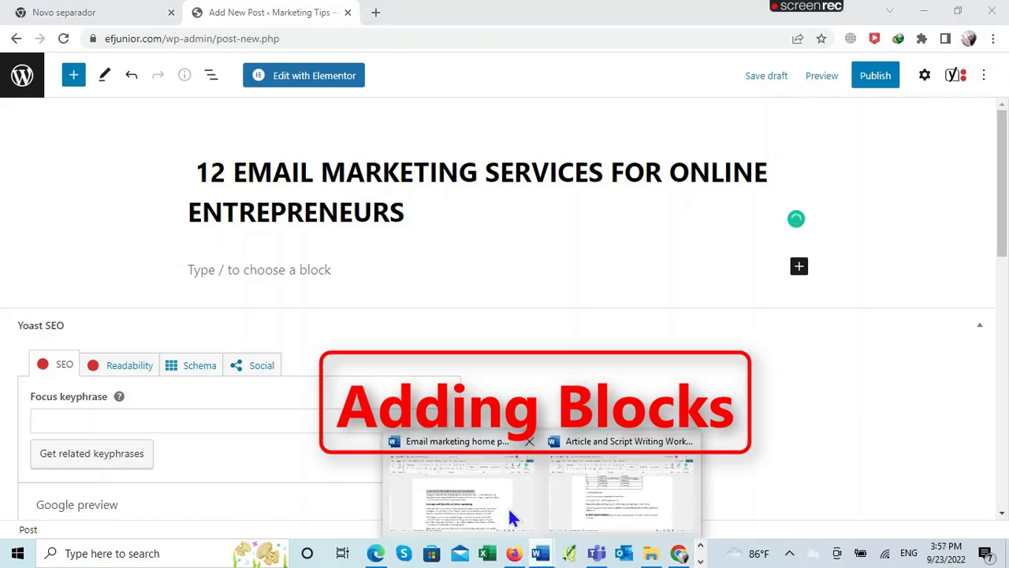
left_click(498, 509)
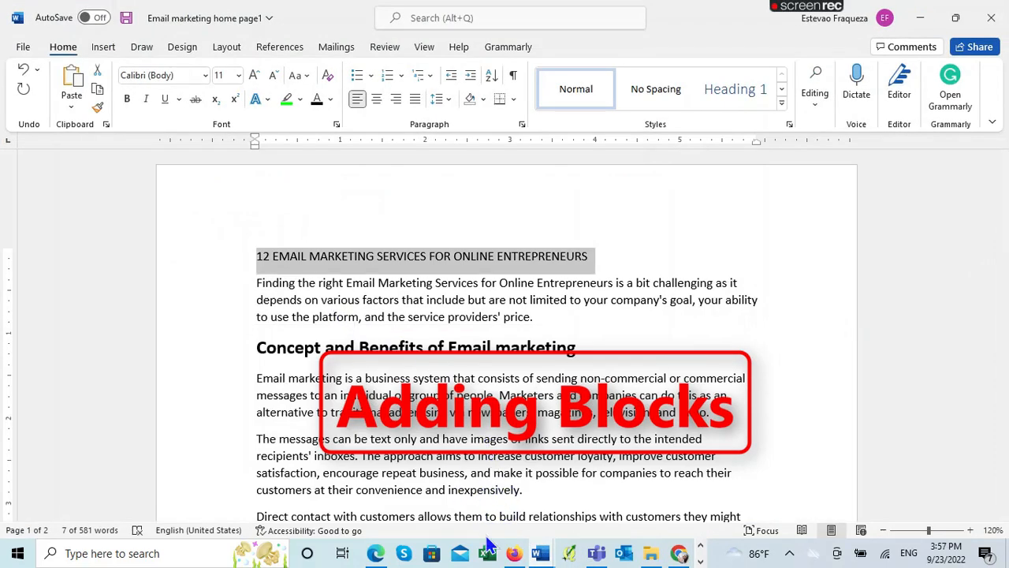
left_click(541, 553)
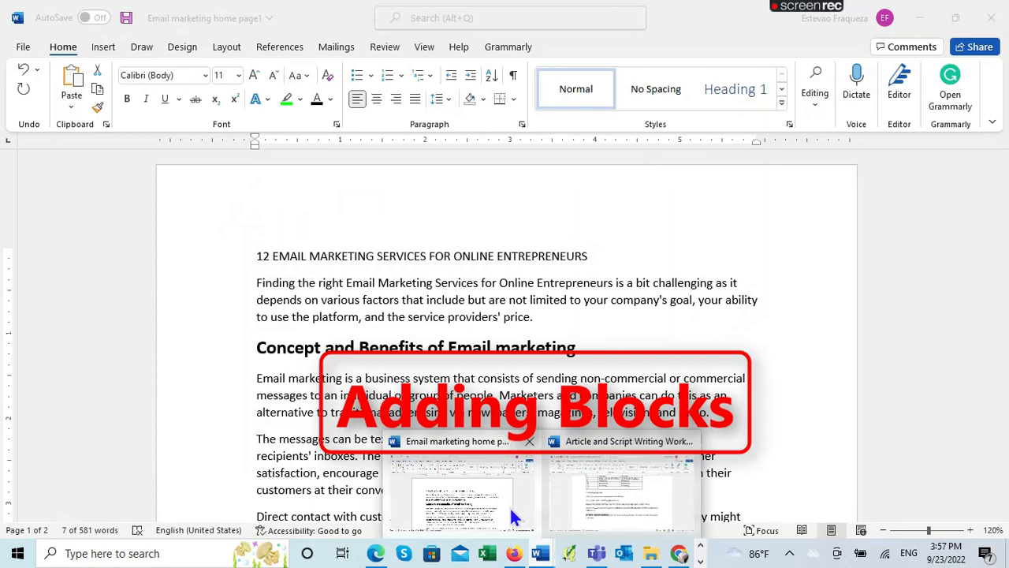
left_click(499, 504)
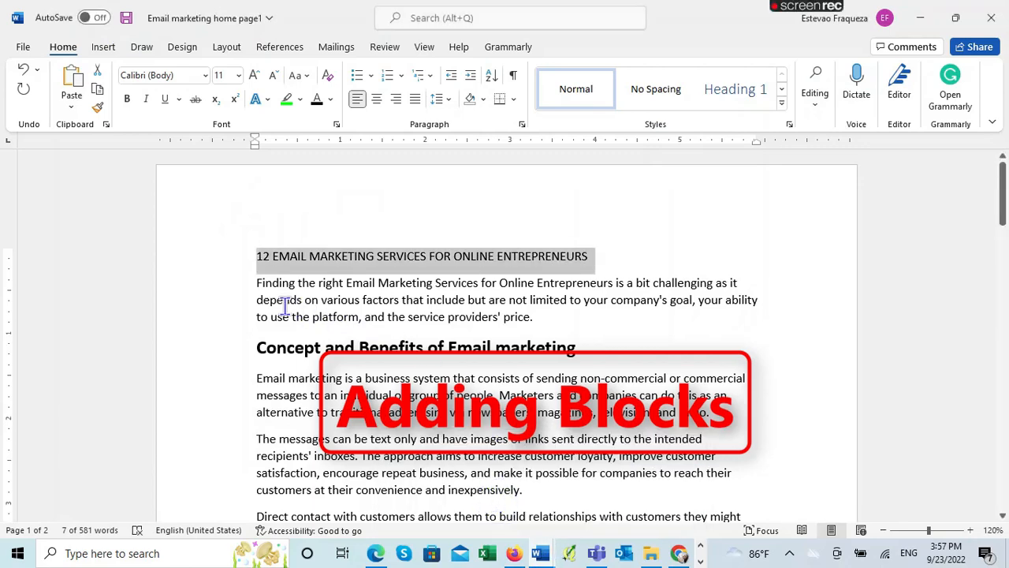
left_click_drag(257, 286, 581, 323)
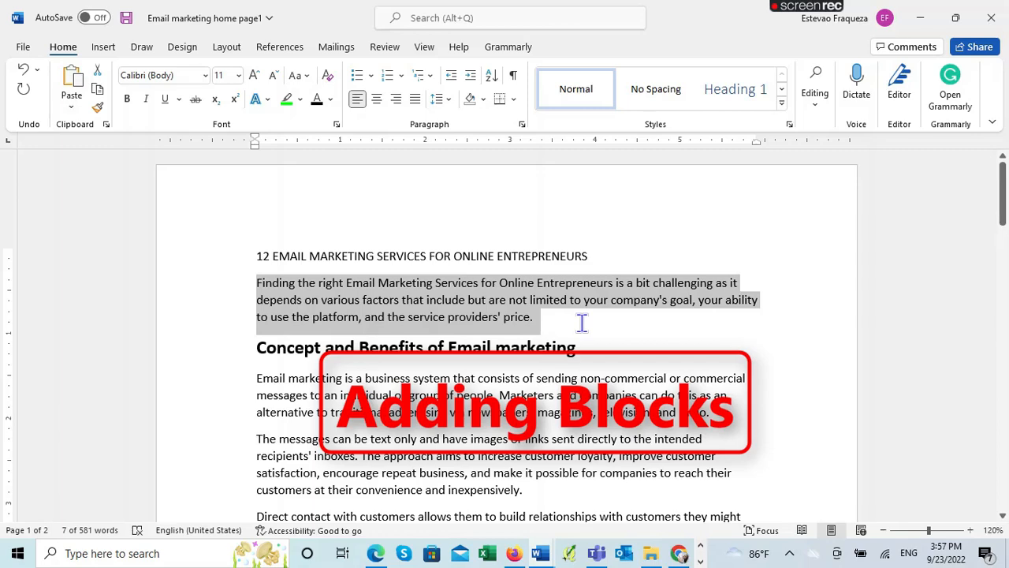
right_click(442, 298)
left_click(479, 285)
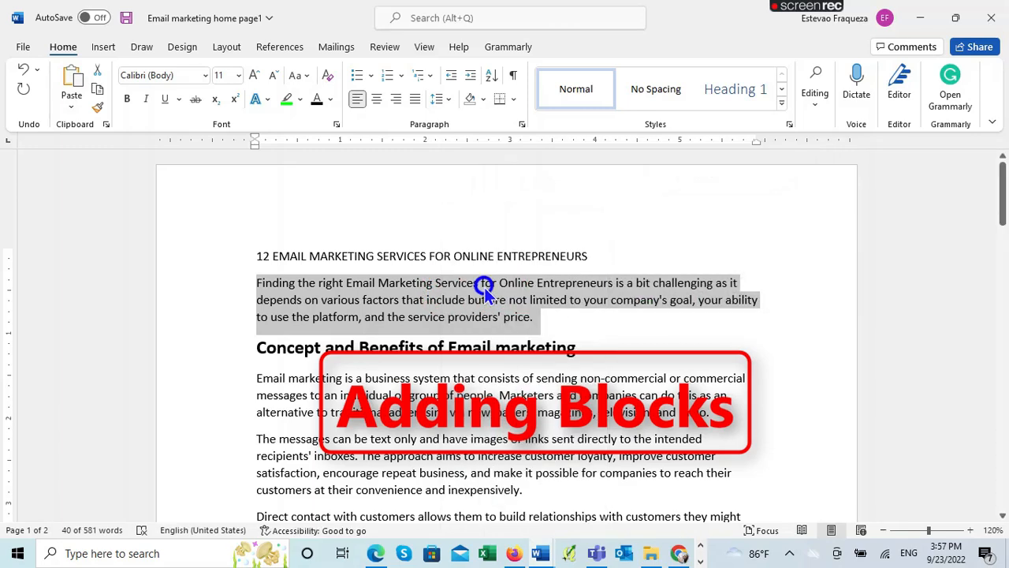
Step: Return to the post in Chrome, add a Paragraph block below the title and paste the copied introduction into it
left_click(679, 553)
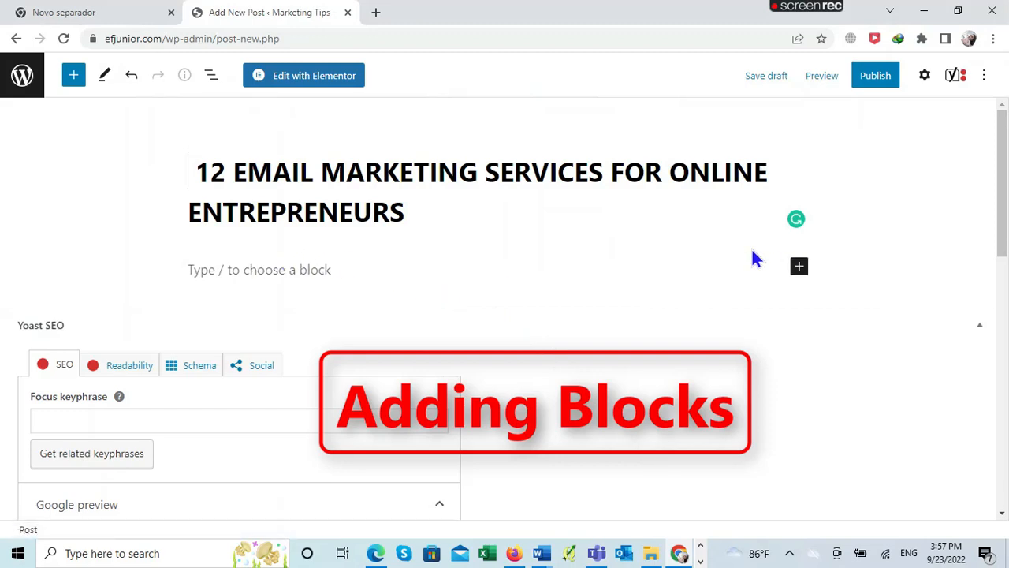
left_click(799, 268)
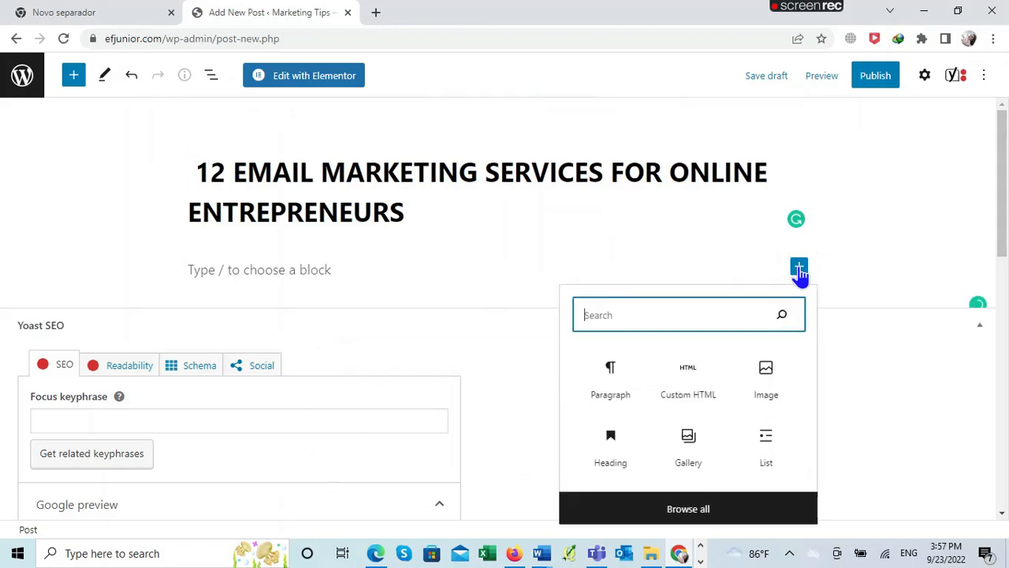
left_click(610, 383)
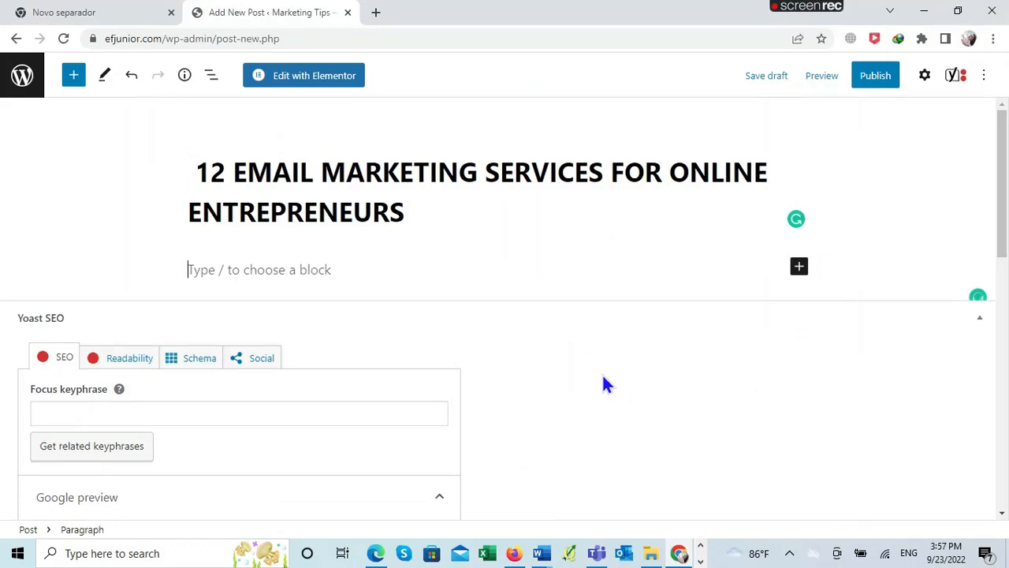
right_click(193, 271)
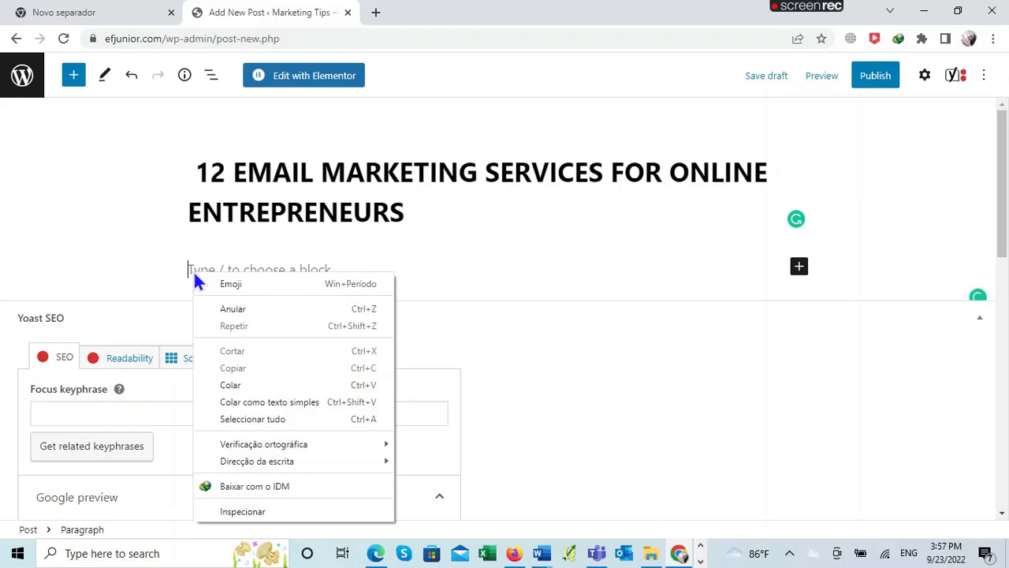
left_click(249, 384)
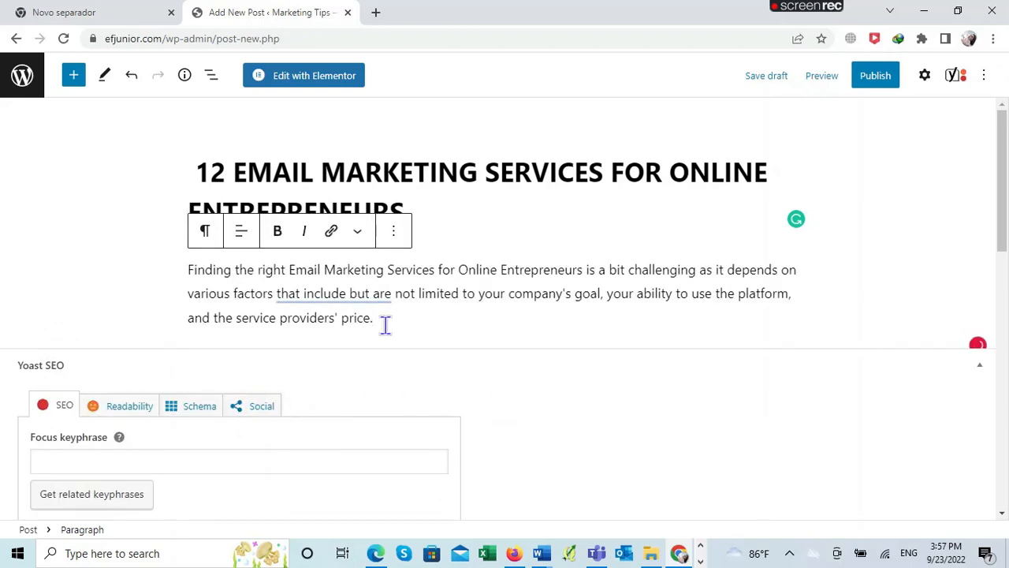
Step: Accept Grammarly's clarity rewrite in the introduction so the wording reads "various factors, including but not limited to"
mouse_move(345, 295)
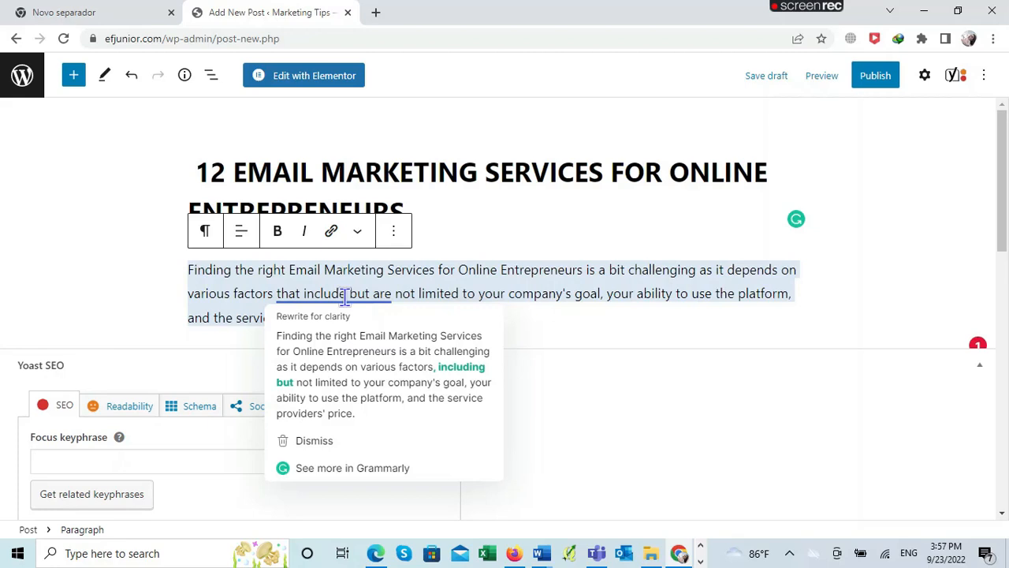
left_click(357, 361)
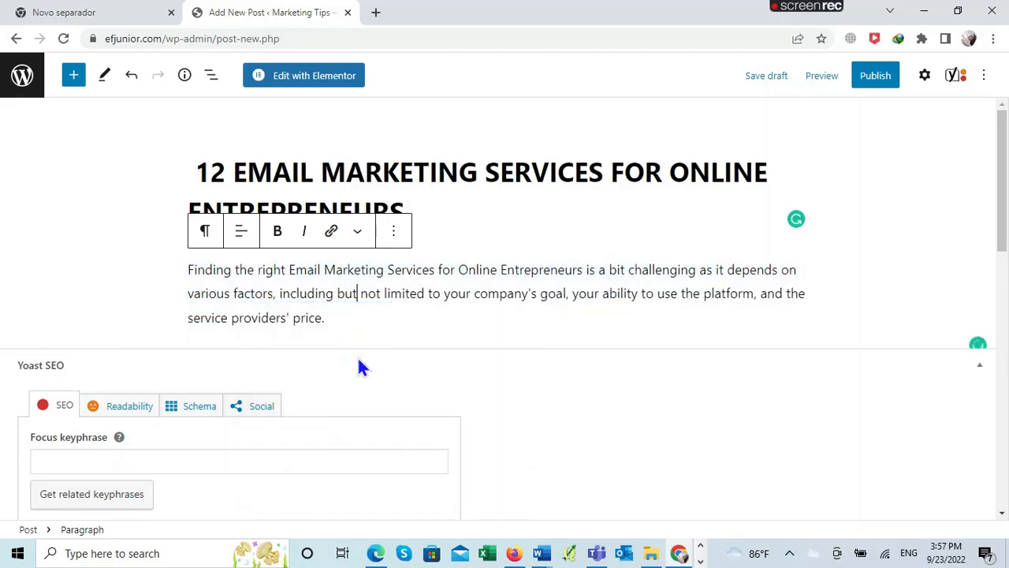
left_click(340, 318)
scroll(917, 274, "down", 2)
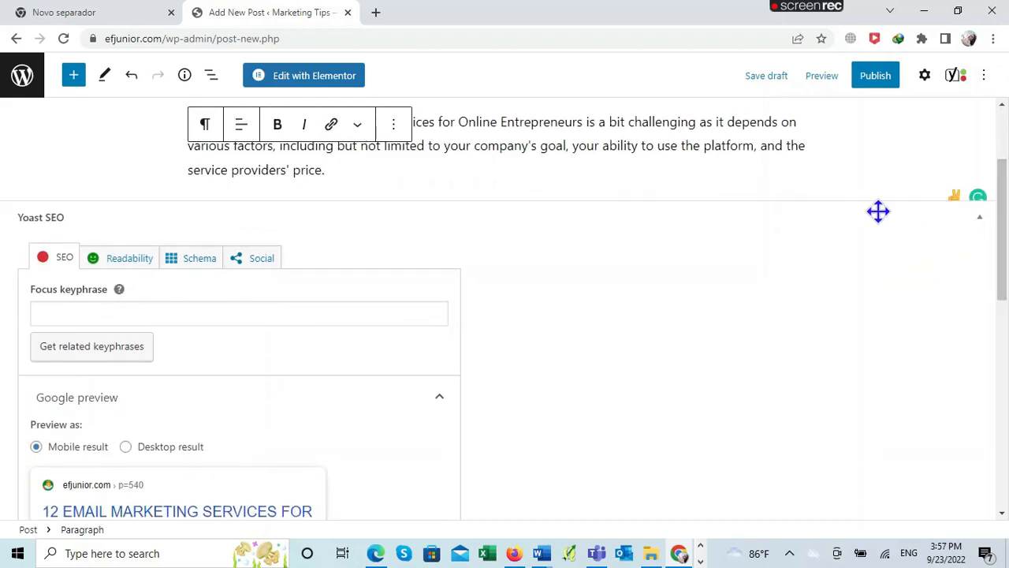
scroll(382, 192, "up", 1)
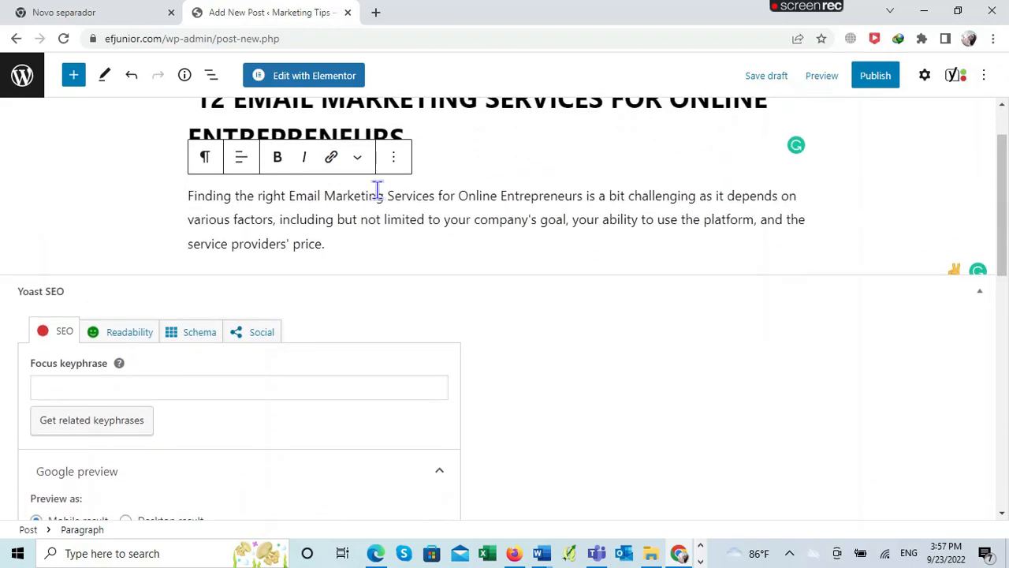
Step: Start a new block after the introduction, make it a Heading block and choose level H2
left_click(363, 249)
key("Return")
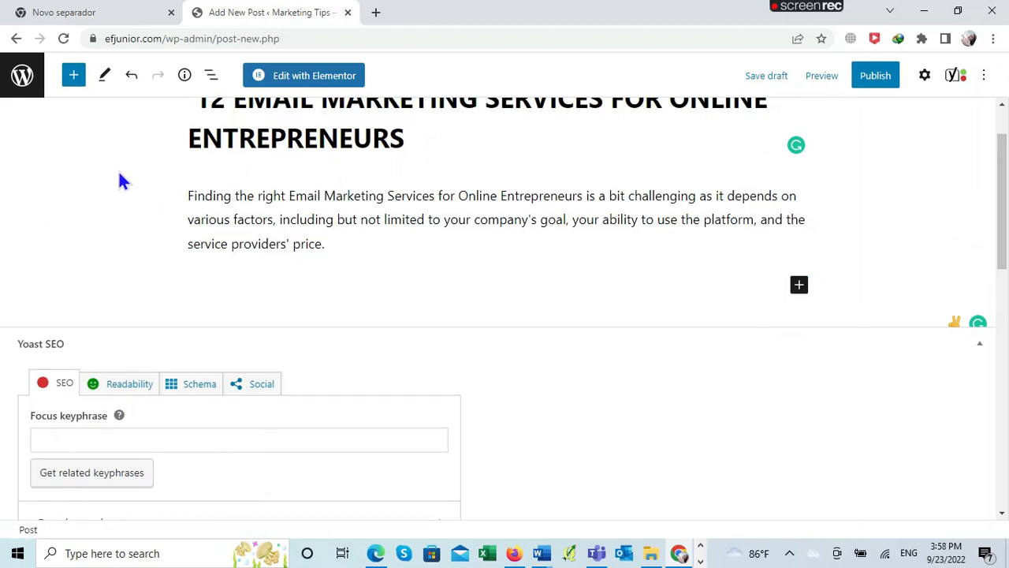
left_click(798, 287)
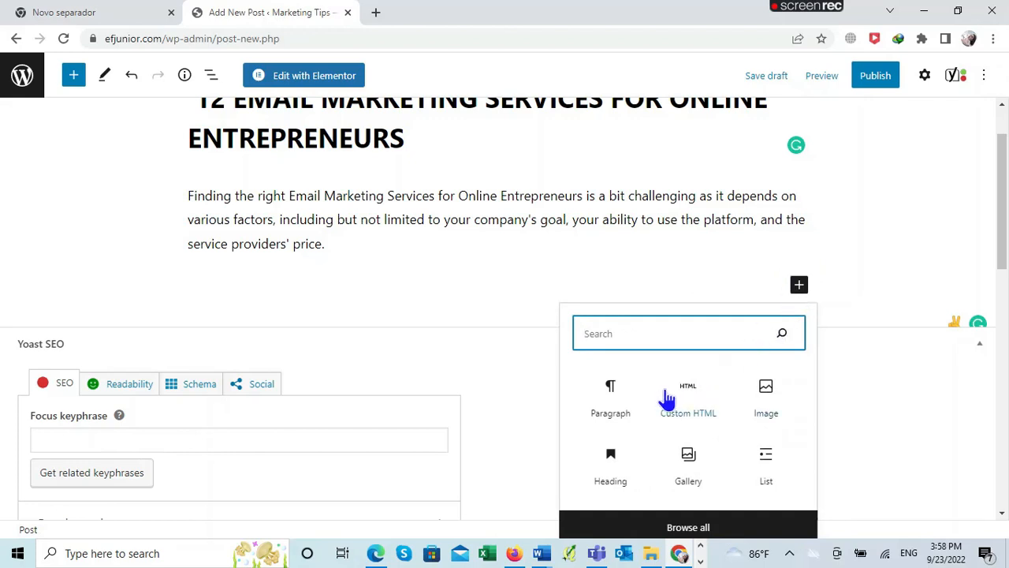
left_click(612, 463)
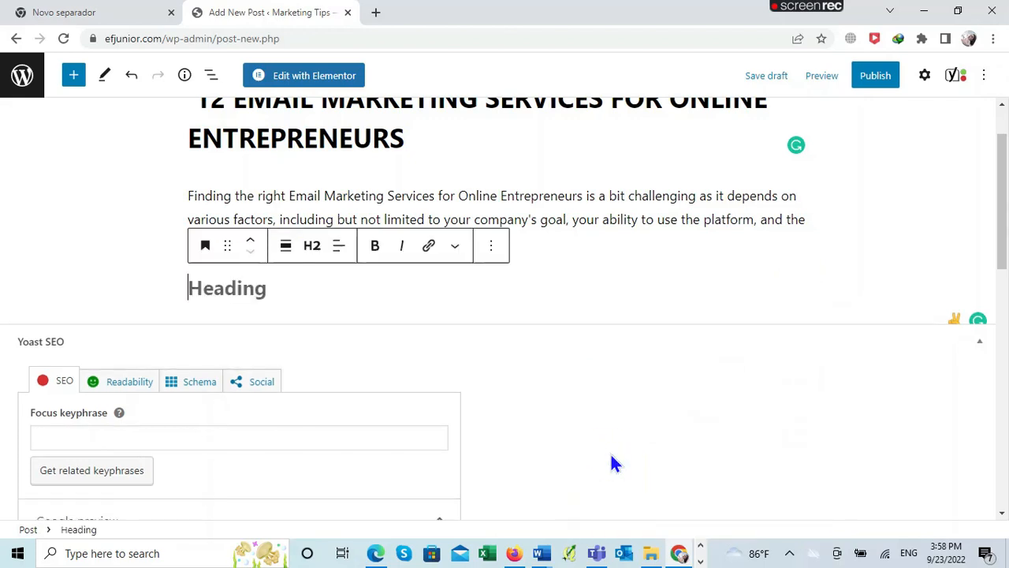
left_click(313, 251)
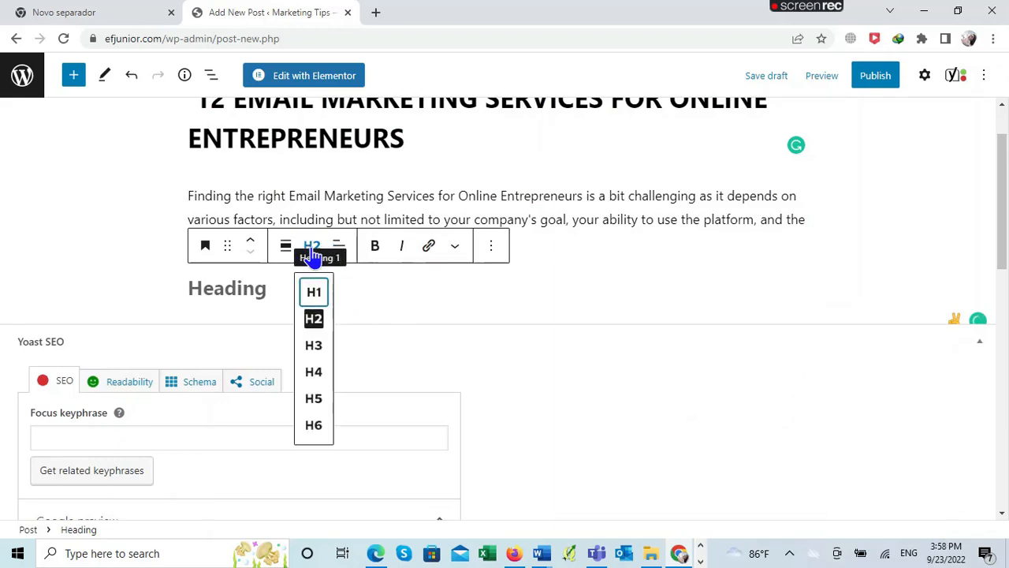
left_click(314, 322)
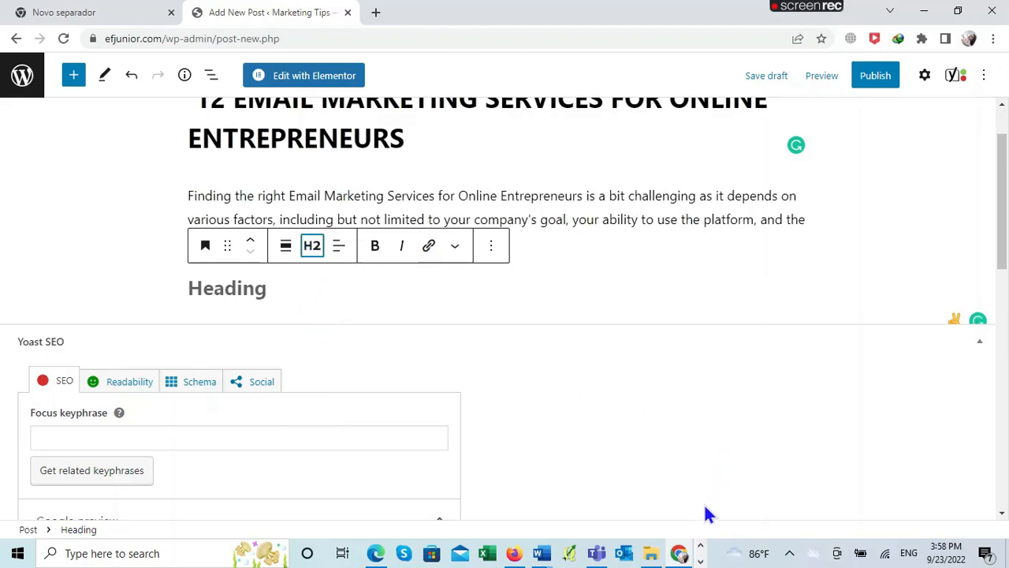
Step: Switch to the Word document "Email marketing home page1" and copy the heading "Concept and Benefits of Email marketing"
left_click(541, 553)
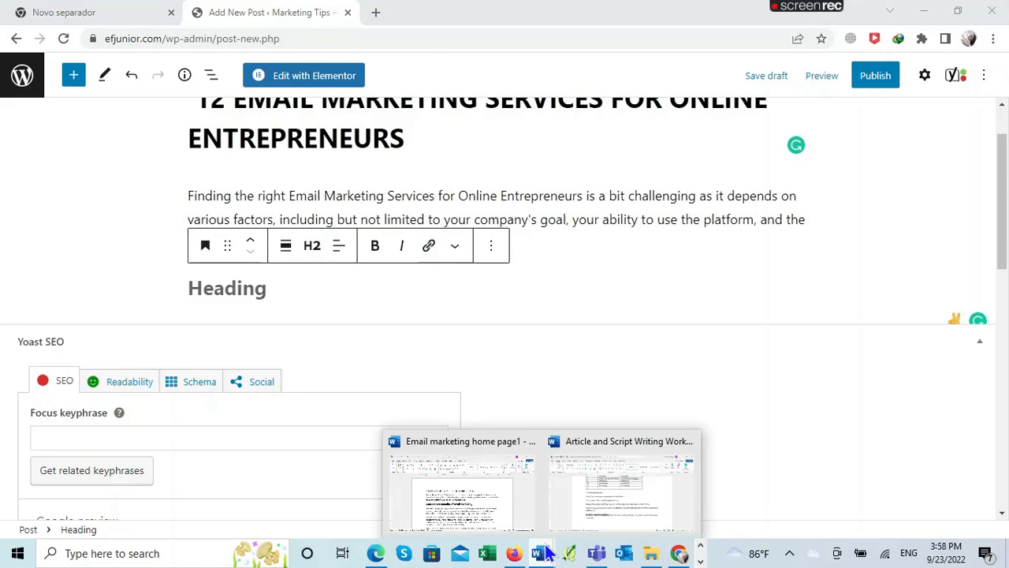
left_click(486, 511)
left_click_drag(602, 356, 218, 354)
key("ctrl+c")
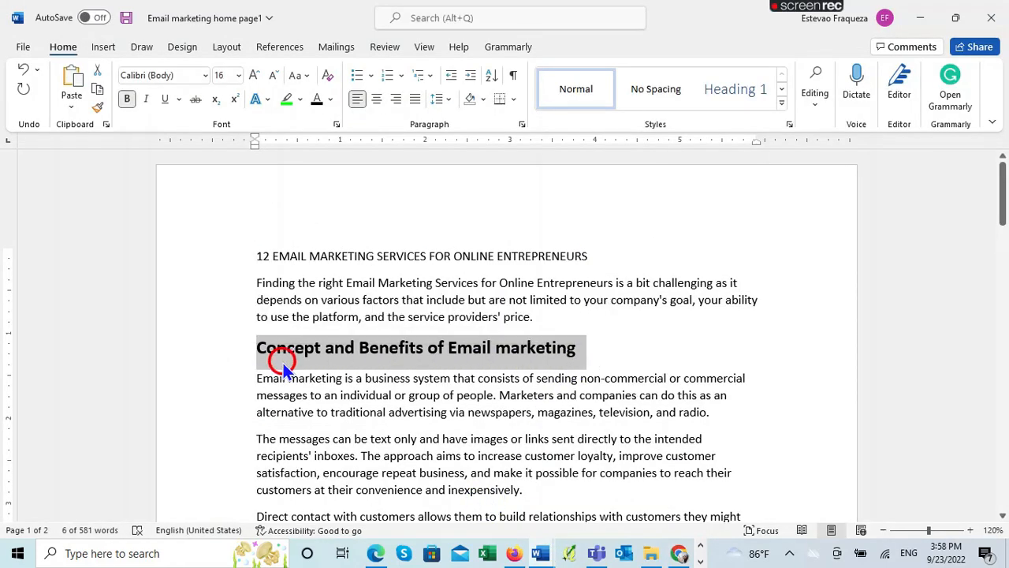
right_click(283, 362)
left_click(344, 108)
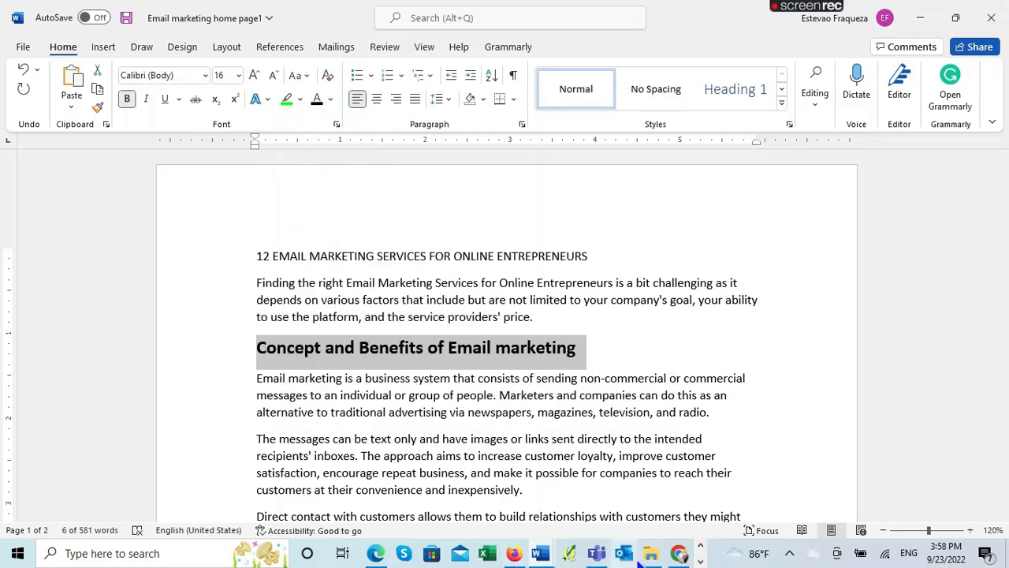
Step: Return to the post in Chrome and paste the copied heading into the empty H2 Heading block
left_click(680, 553)
left_click(242, 289)
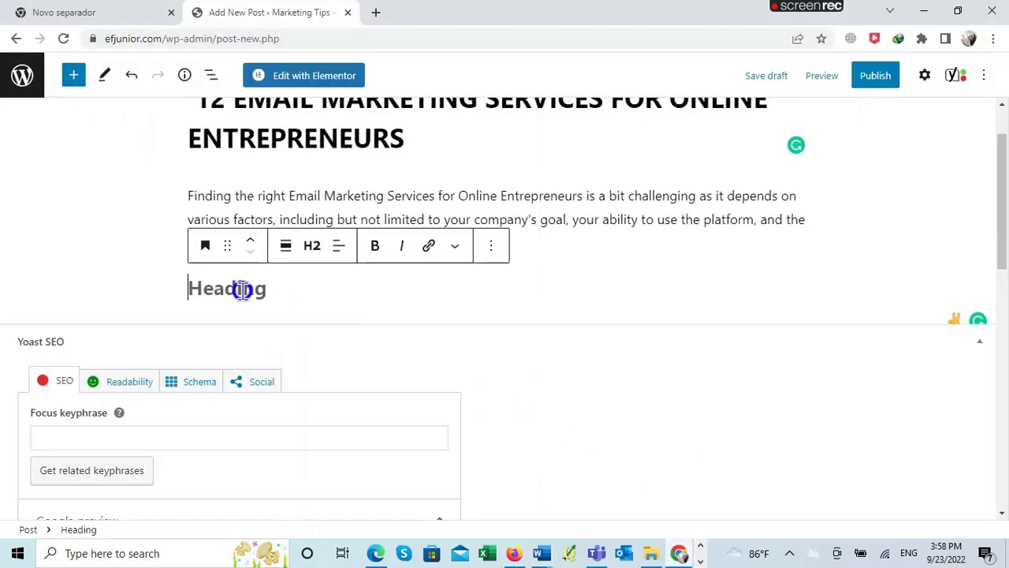
right_click(242, 290)
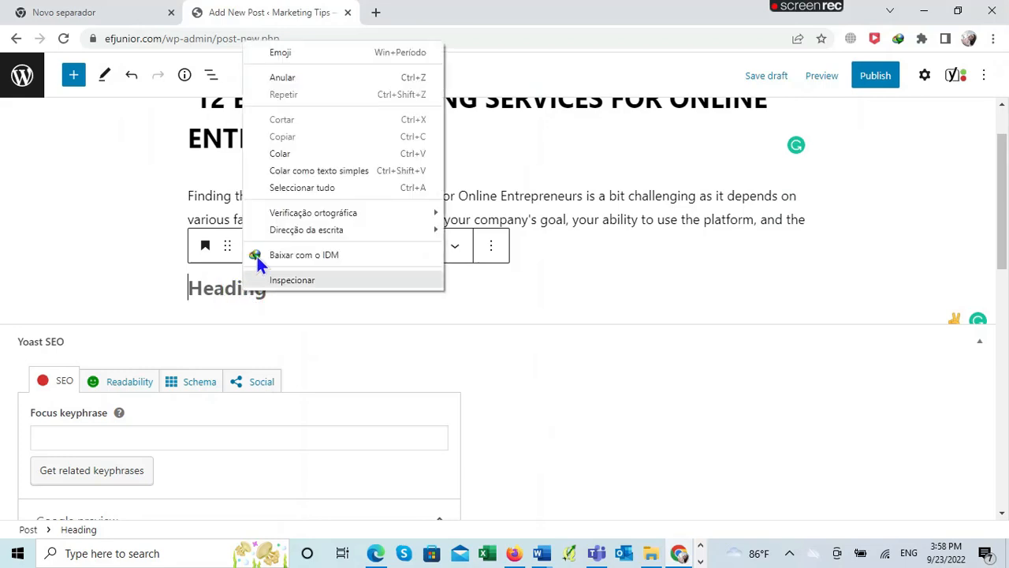
left_click(288, 154)
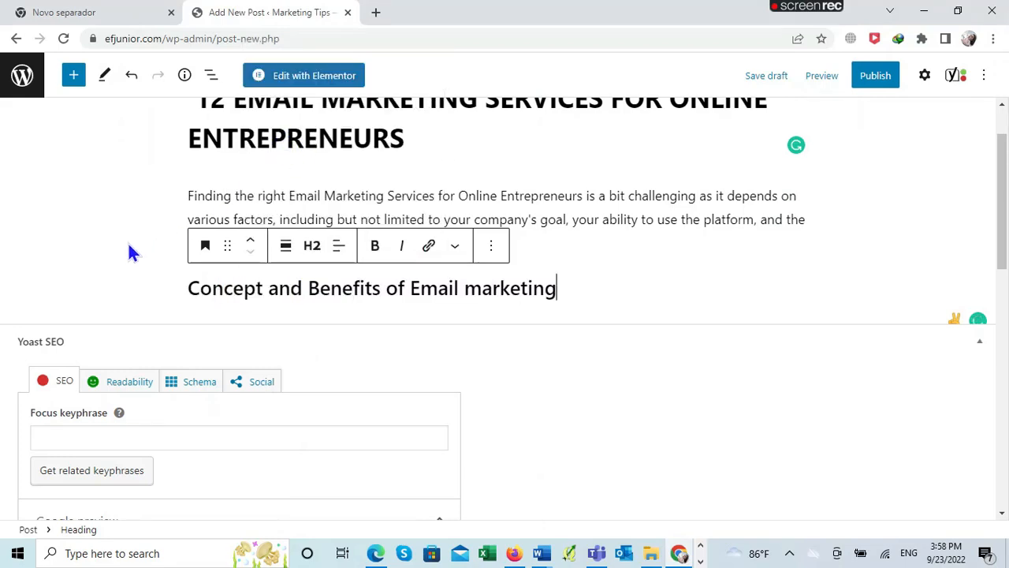
Step: Start a new block below the "Concept and Benefits of Email marketing" heading and make it a Paragraph block
key("Return")
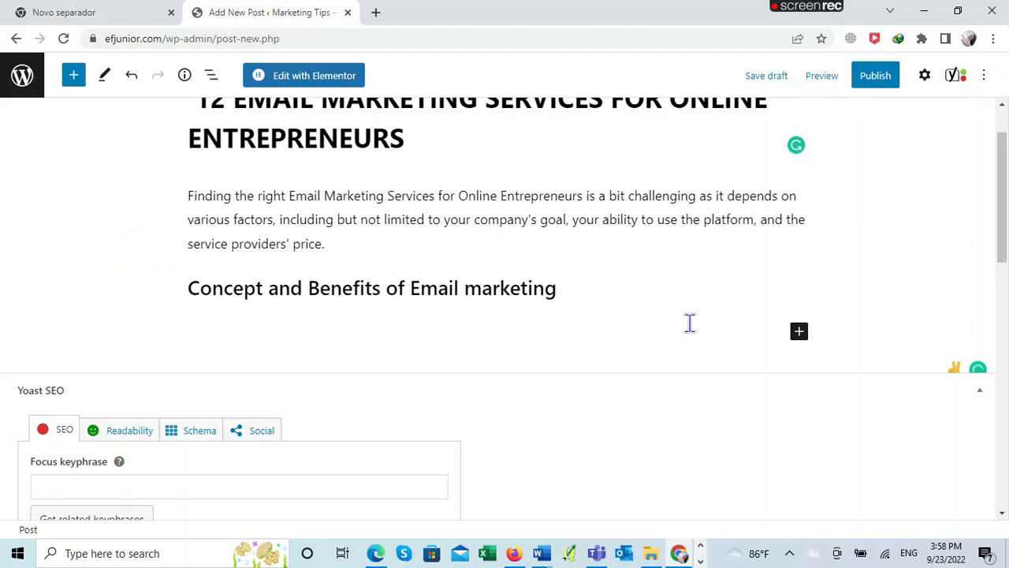
left_click(798, 331)
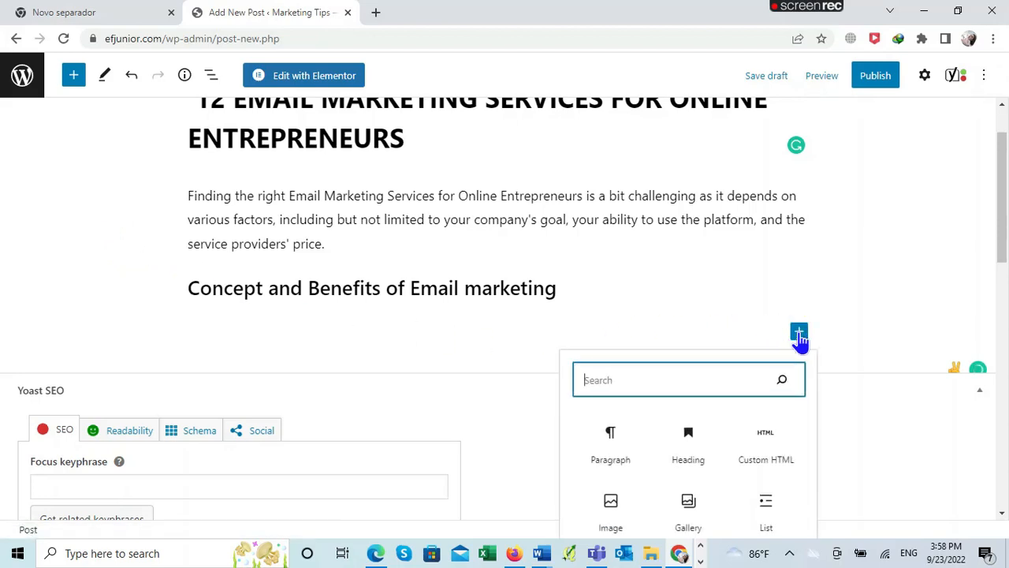
left_click(603, 446)
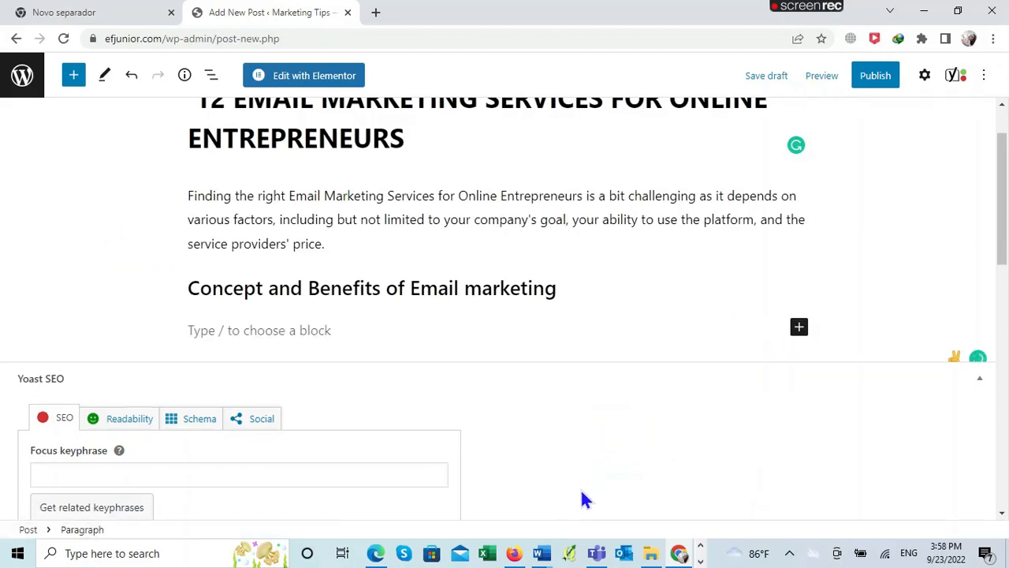
Step: Switch to the Word document and copy the four paragraphs from "Email marketing is a business system" through "and analytics."
mouse_move(541, 553)
left_click(496, 522)
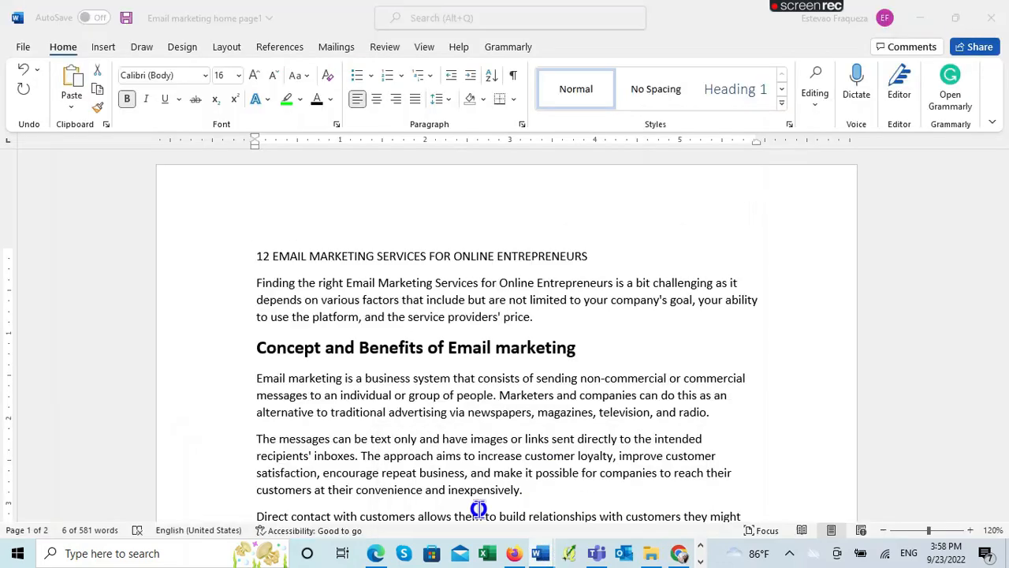
scroll(653, 425, "down", 4)
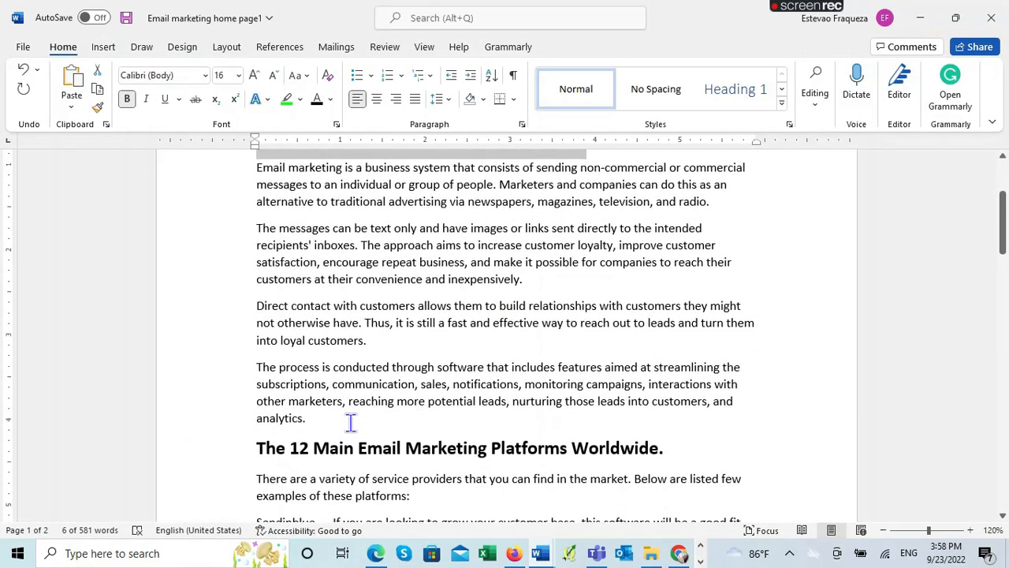
scroll(351, 422, "up", 1)
left_click_drag(329, 461, 248, 214)
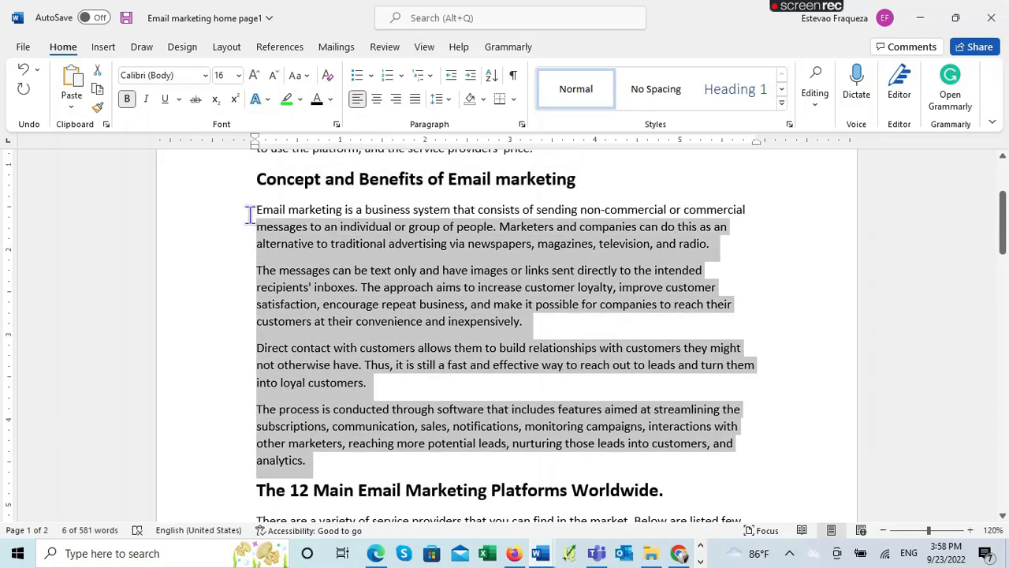
right_click(378, 266)
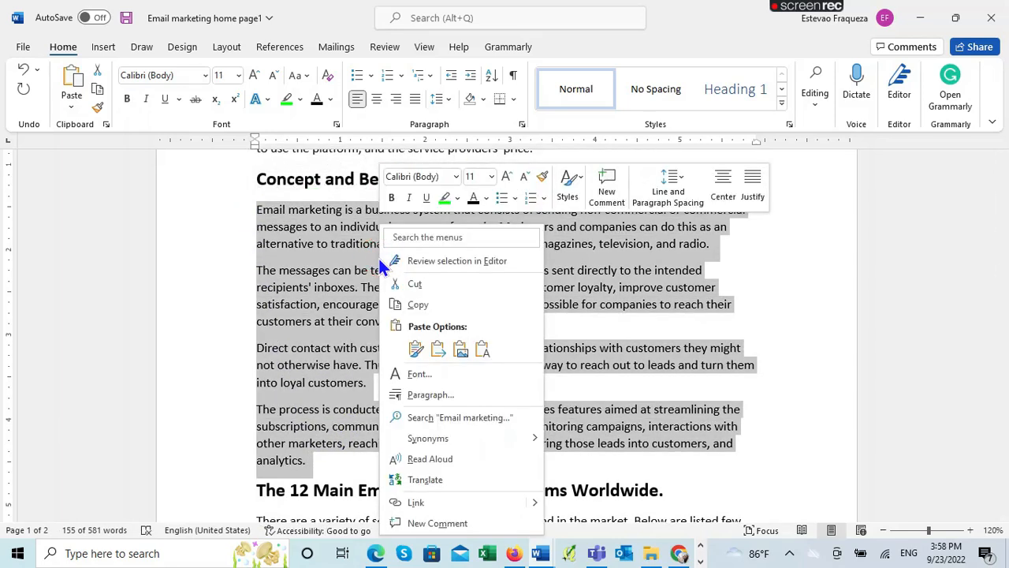
left_click(418, 305)
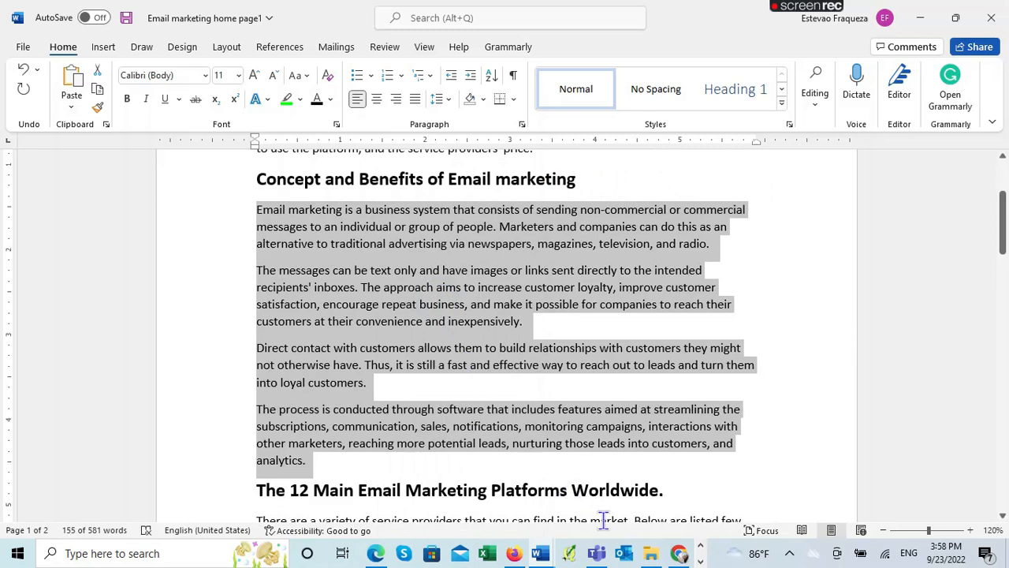
Step: Return to the post in Chrome, paste the four copied paragraphs under the heading and start a new block after them
left_click(677, 553)
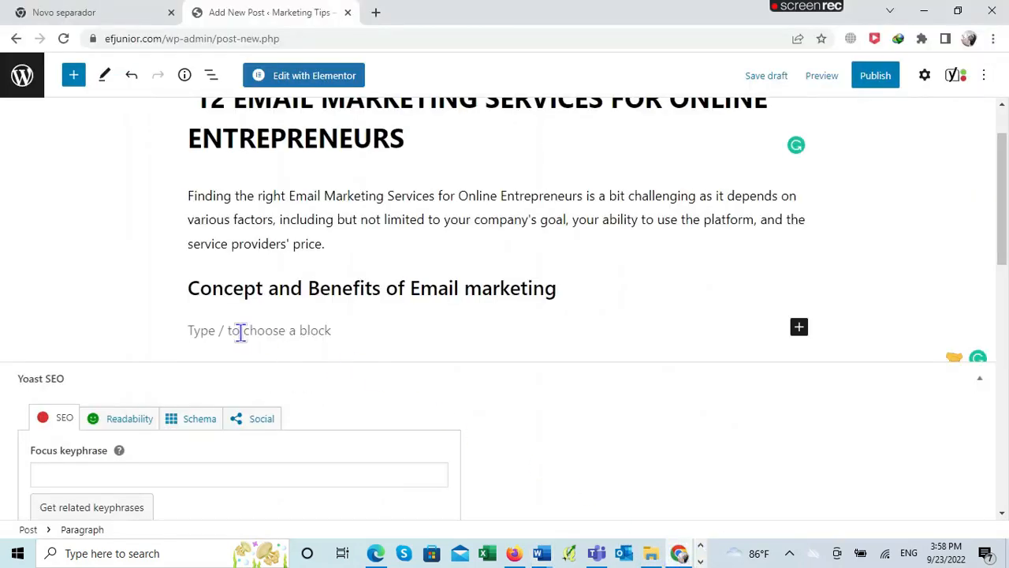
right_click(193, 330)
left_click(252, 188)
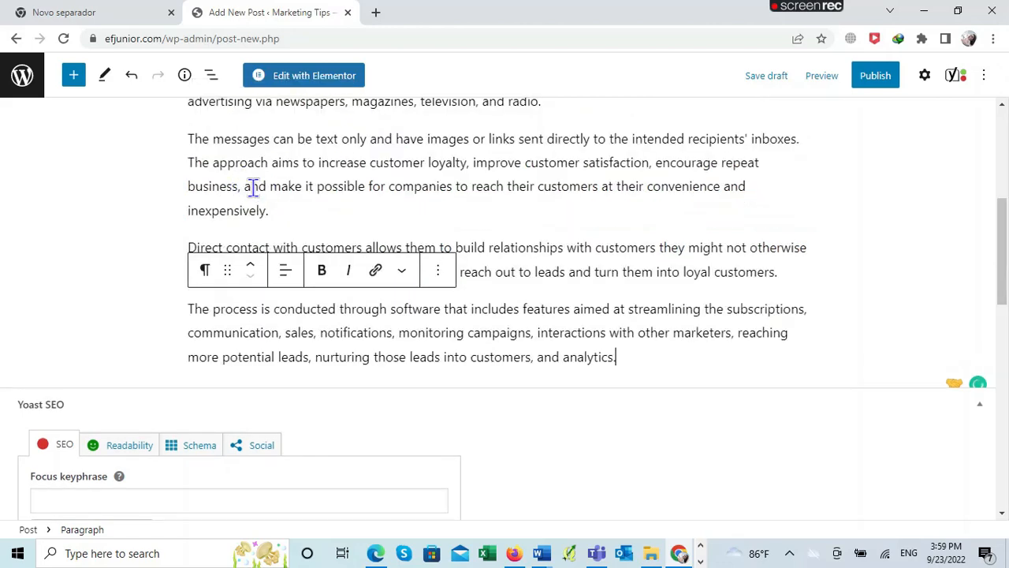
scroll(395, 300, "up", 3)
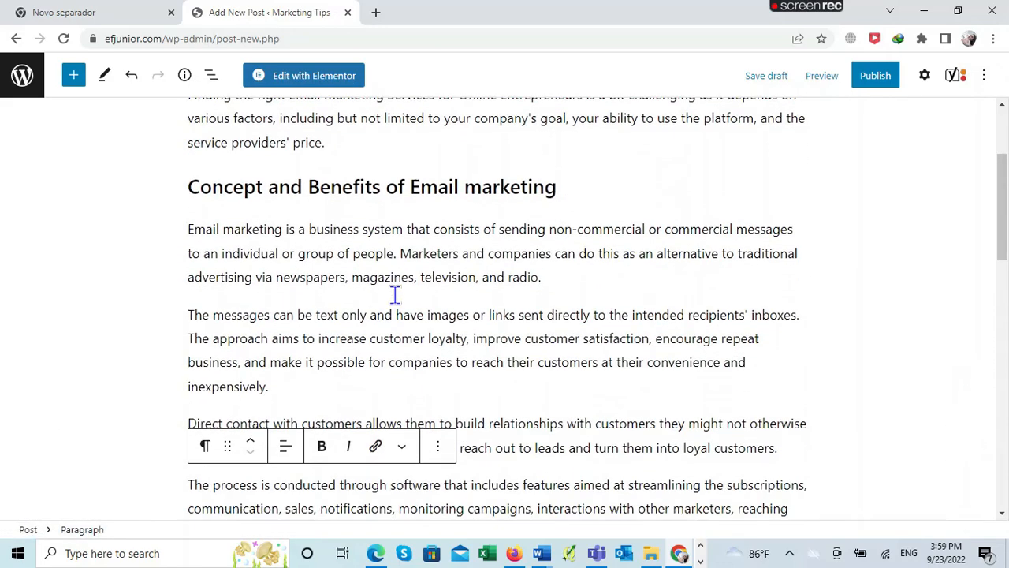
scroll(395, 295, "down", 4)
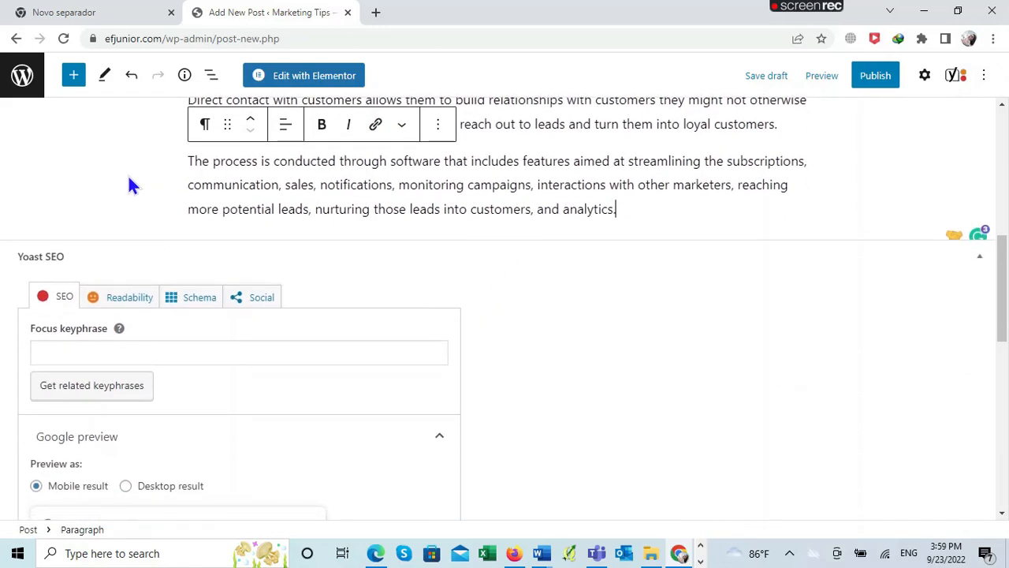
key("Return")
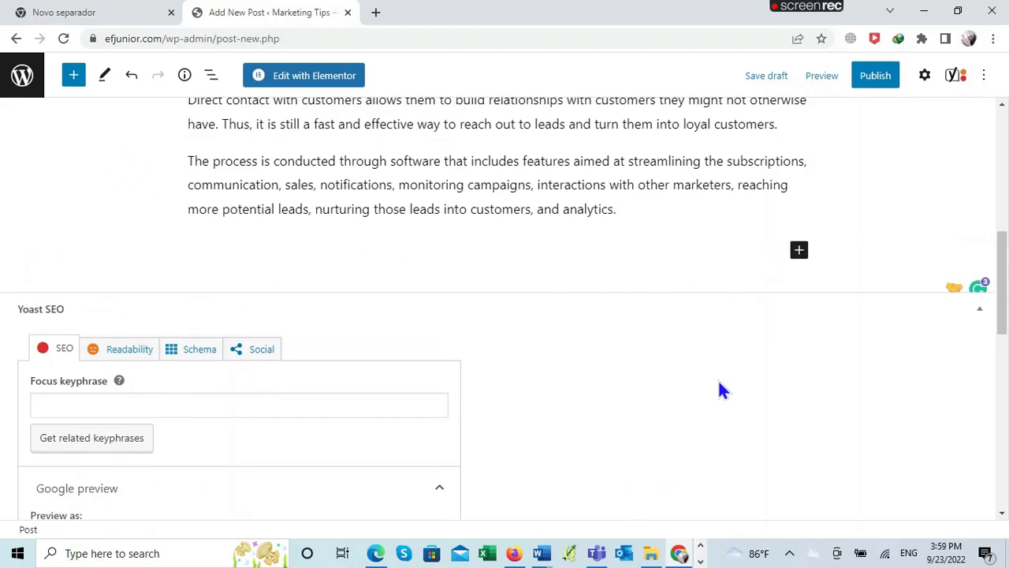
Step: Check in the Word document which section follows the copied paragraphs, and return to the post in Chrome
mouse_move(541, 552)
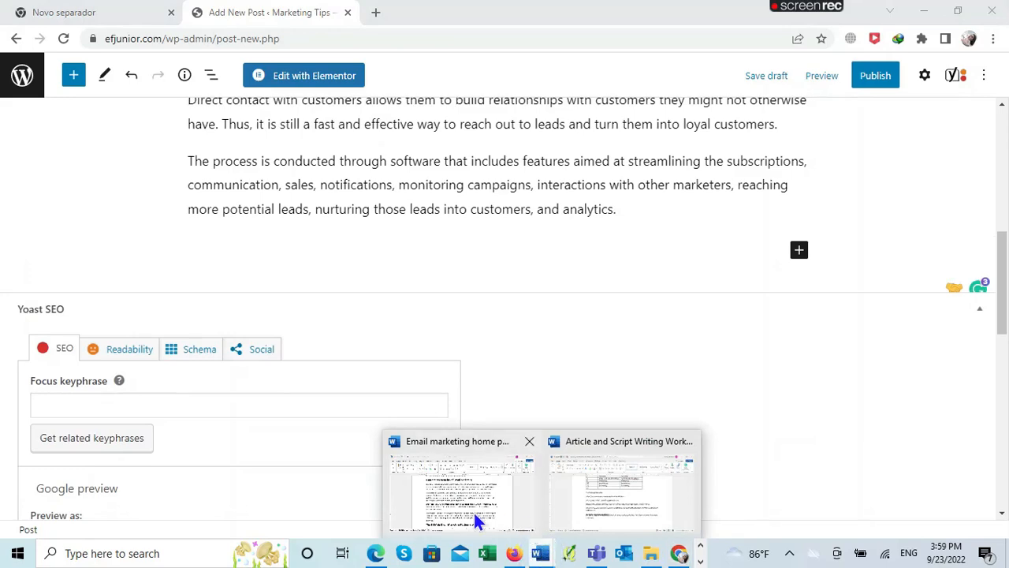
mouse_move(470, 511)
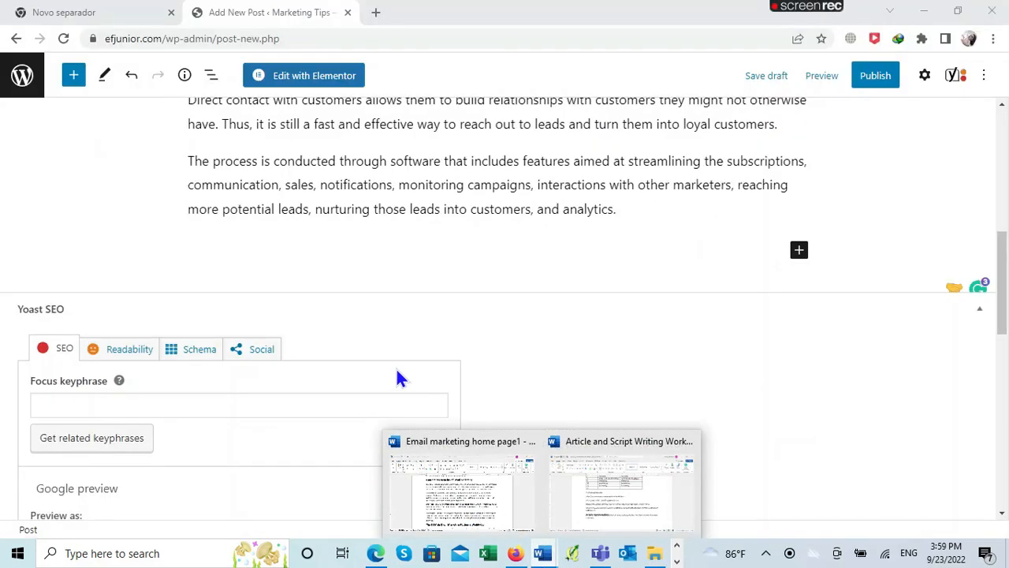
left_click(463, 516)
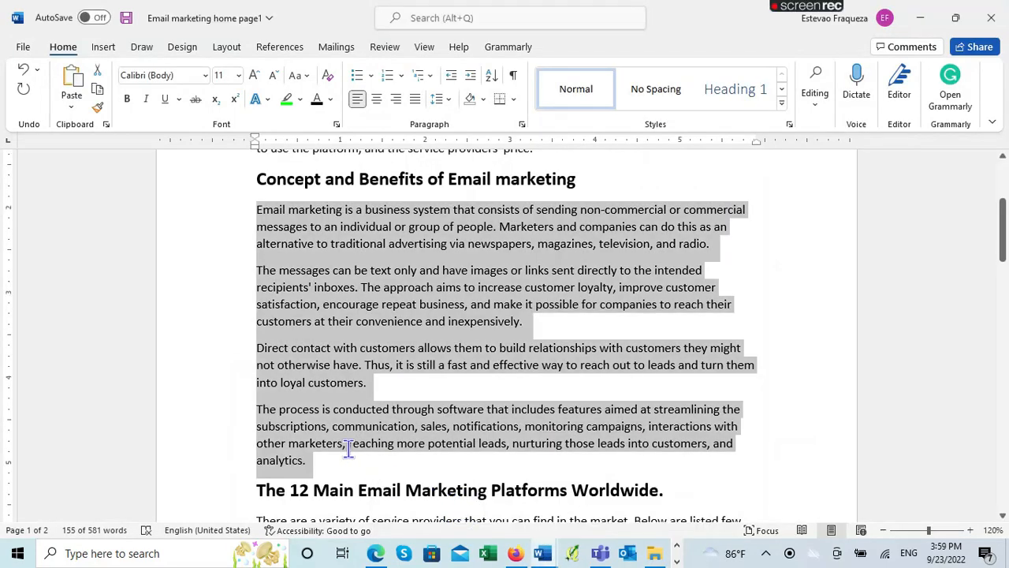
scroll(348, 447, "down", 7)
left_click(677, 560)
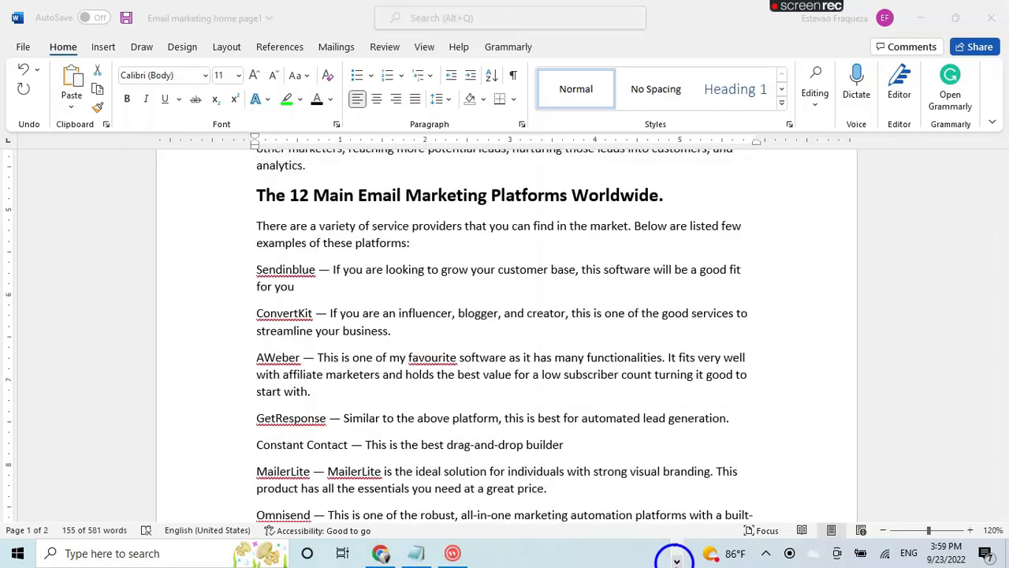
left_click(381, 554)
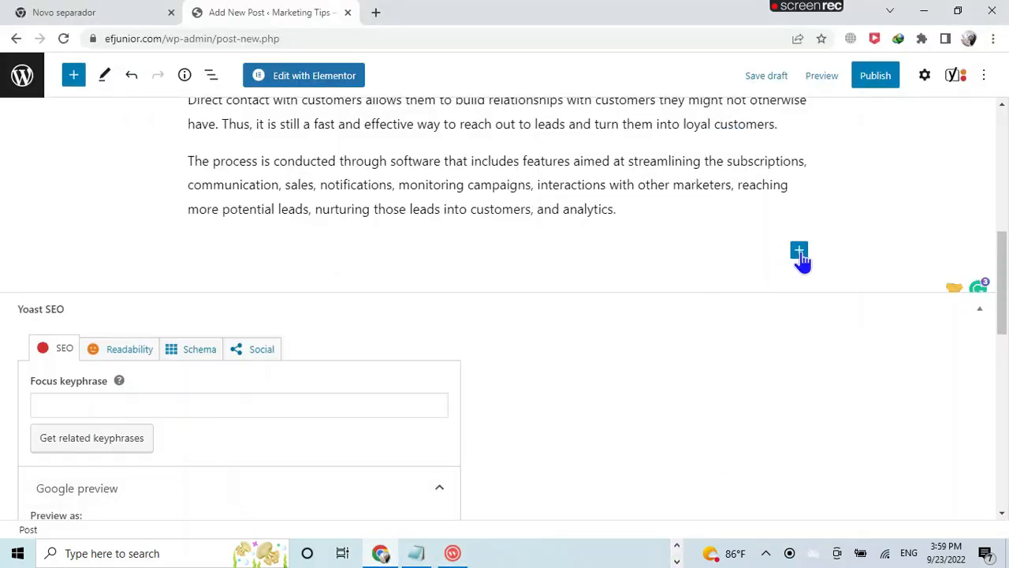
Step: Insert a Heading block after the pasted paragraphs and choose level H2
left_click(800, 254)
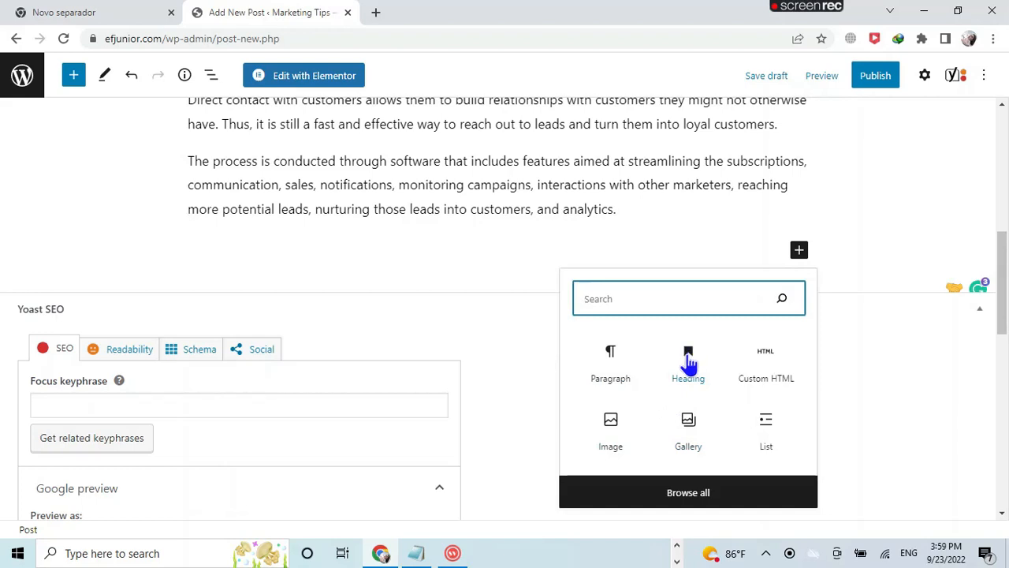
left_click(688, 356)
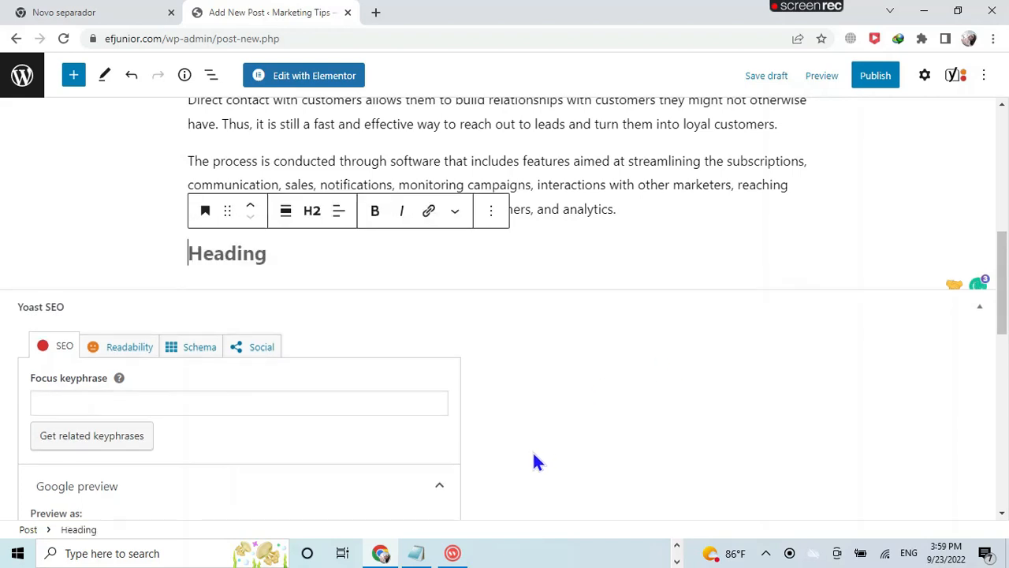
left_click(314, 213)
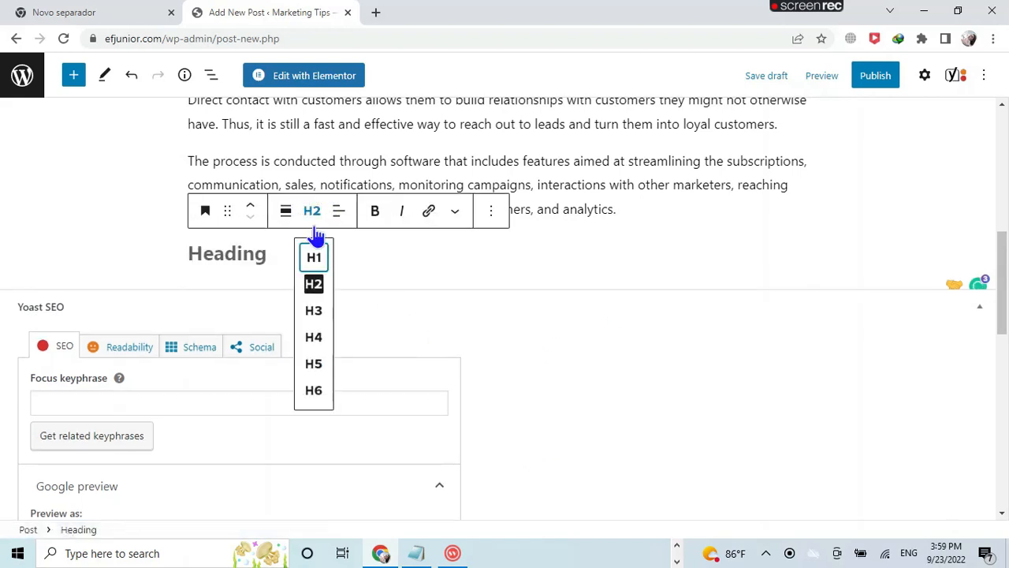
left_click(314, 284)
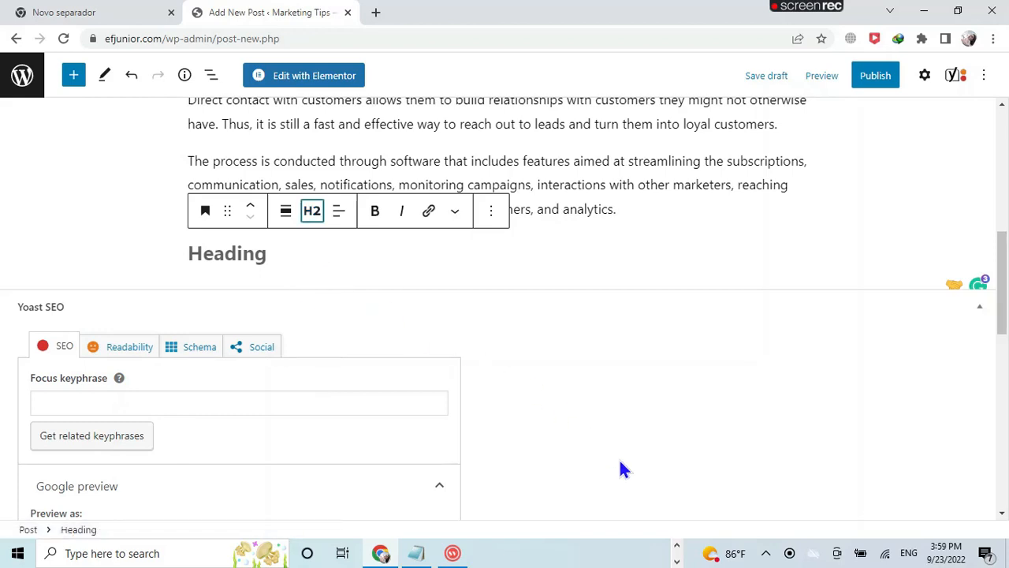
Step: Switch to the Word document and copy the heading "The 12 Main Email Marketing Platforms Worldwide."
left_click(677, 562)
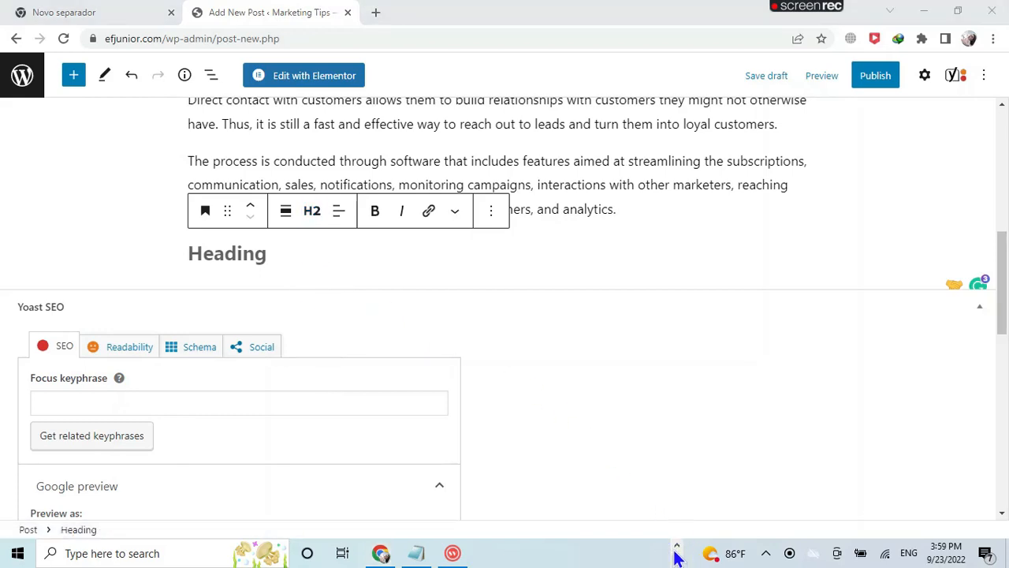
left_click(676, 545)
left_click(543, 552)
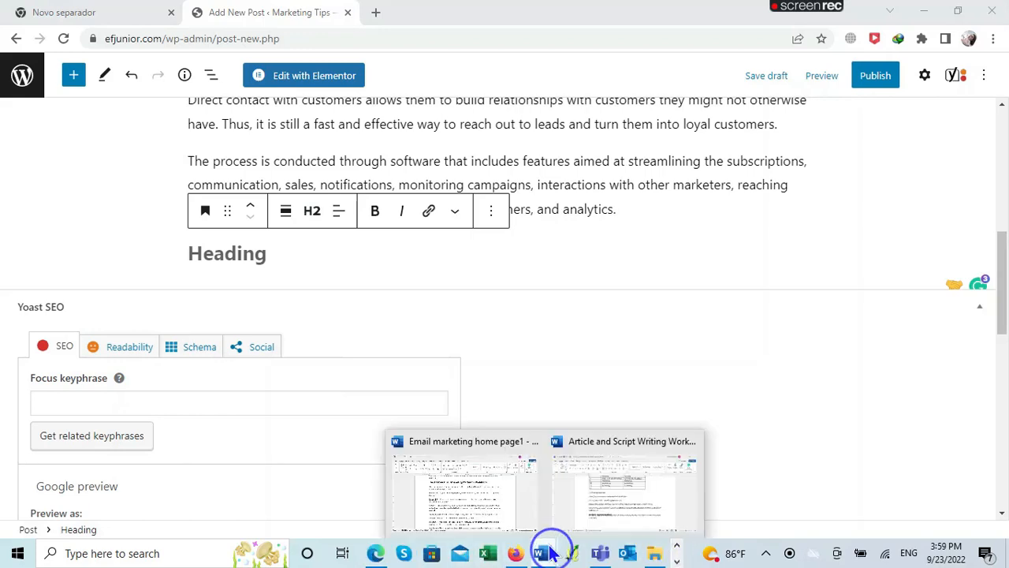
left_click(473, 502)
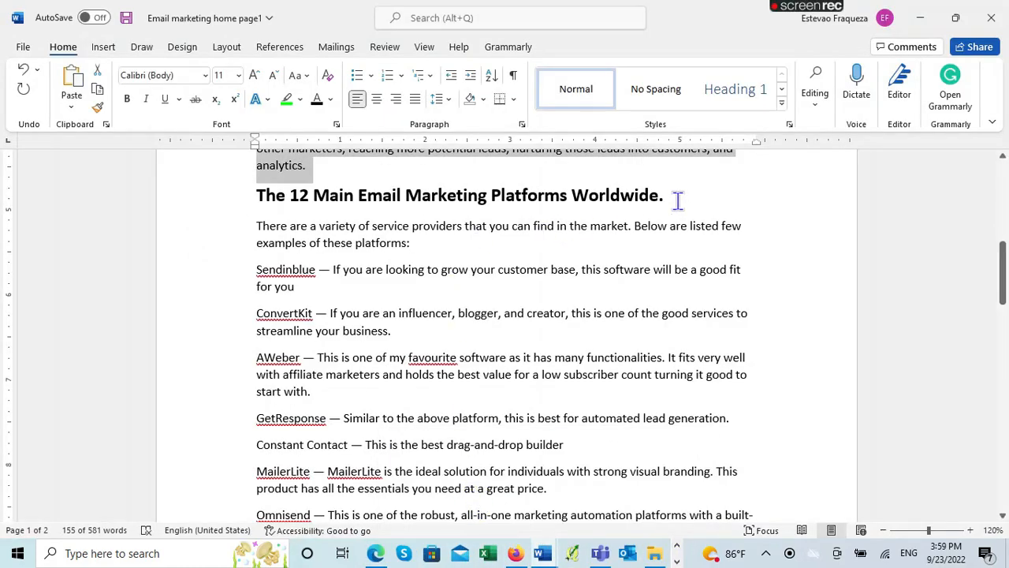
left_click_drag(680, 200, 267, 212)
right_click(274, 204)
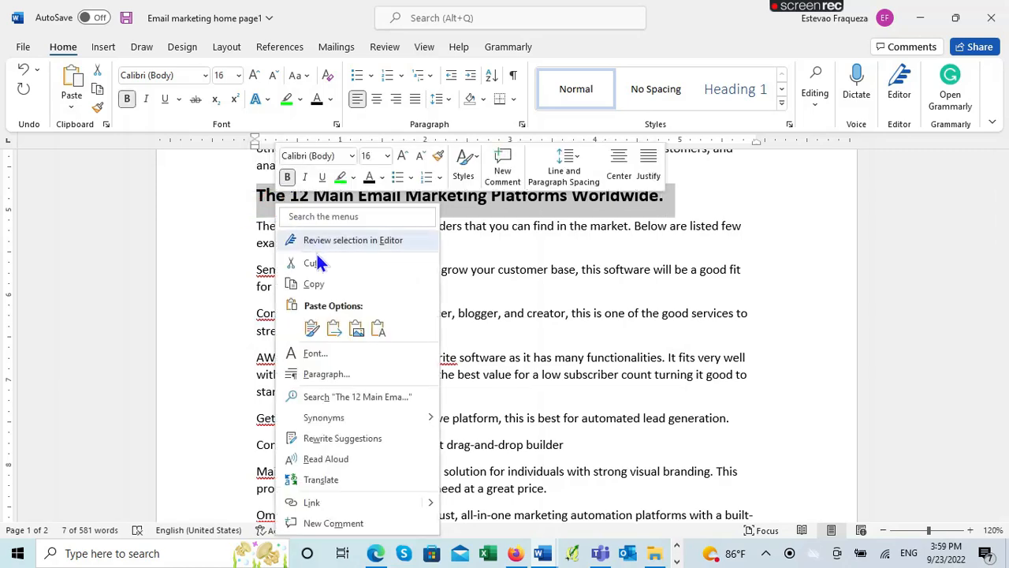
left_click(315, 284)
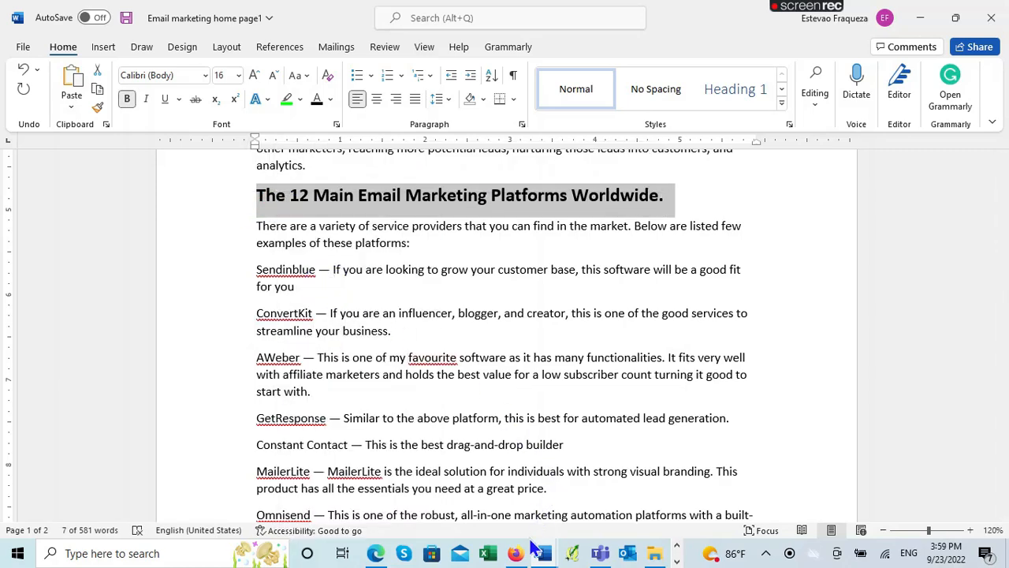
Step: Return to the post in Chrome and paste the copied heading into the empty H2 block
left_click(679, 553)
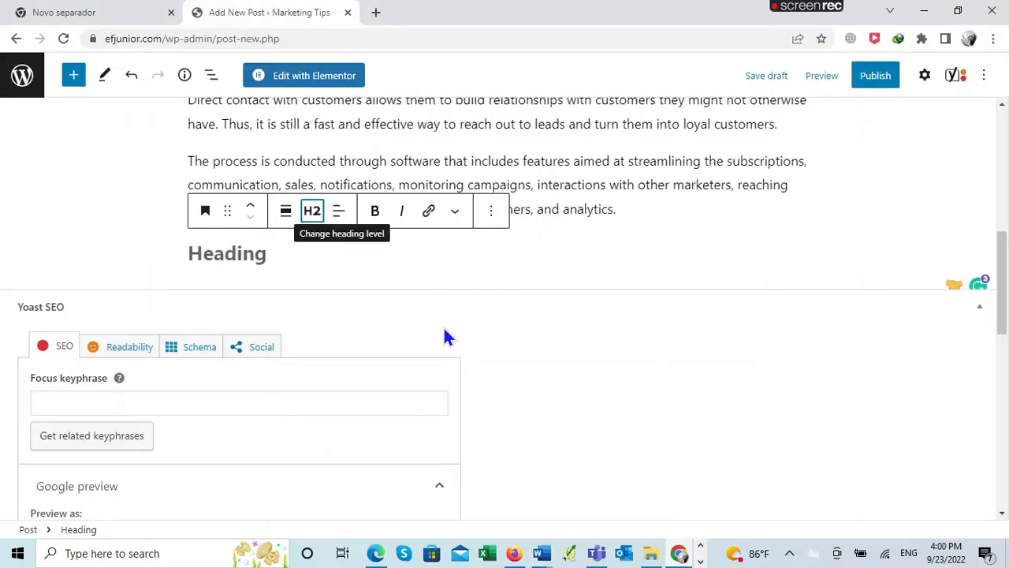
left_click(260, 253)
right_click(259, 254)
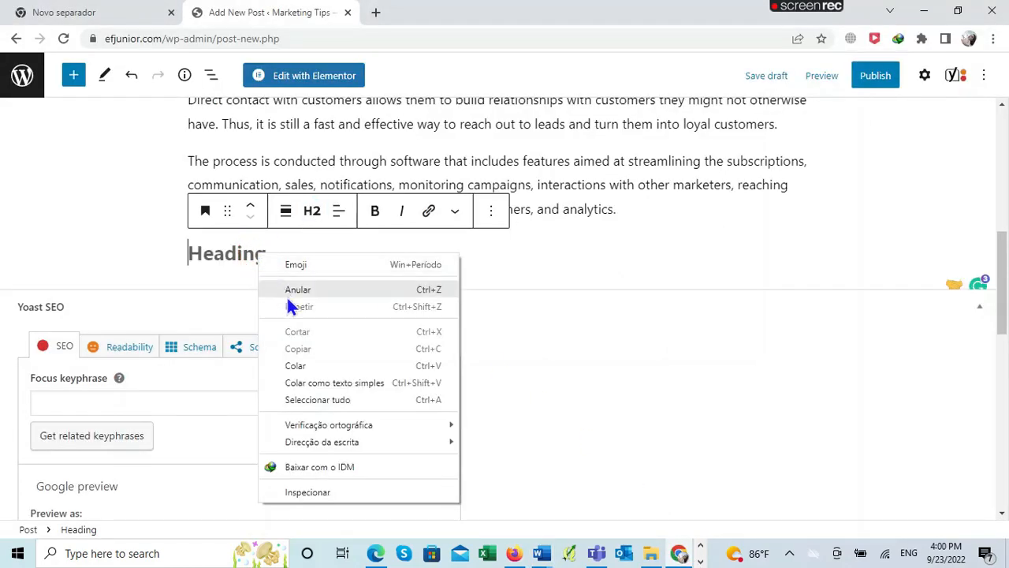
left_click(306, 365)
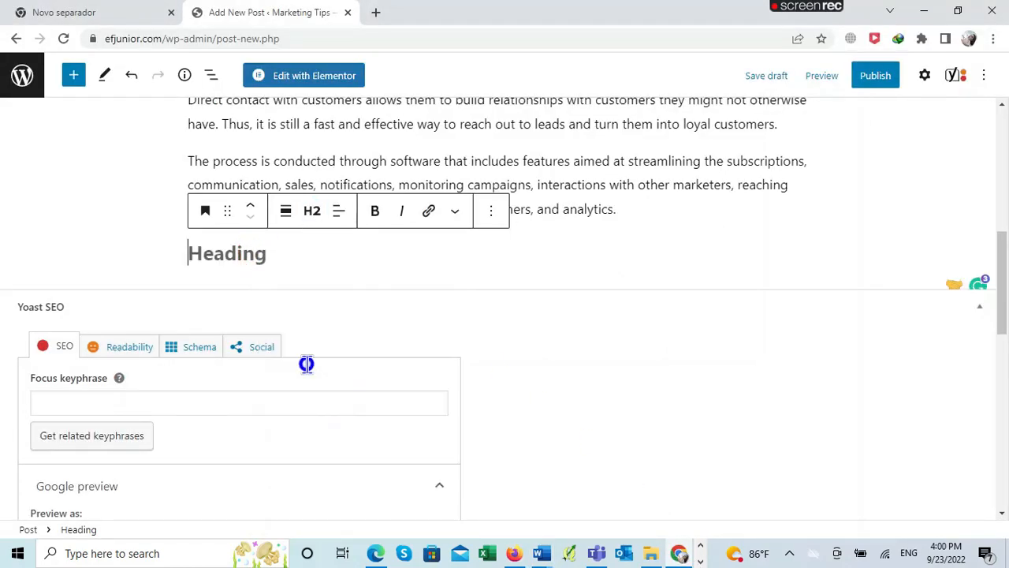
left_click(111, 186)
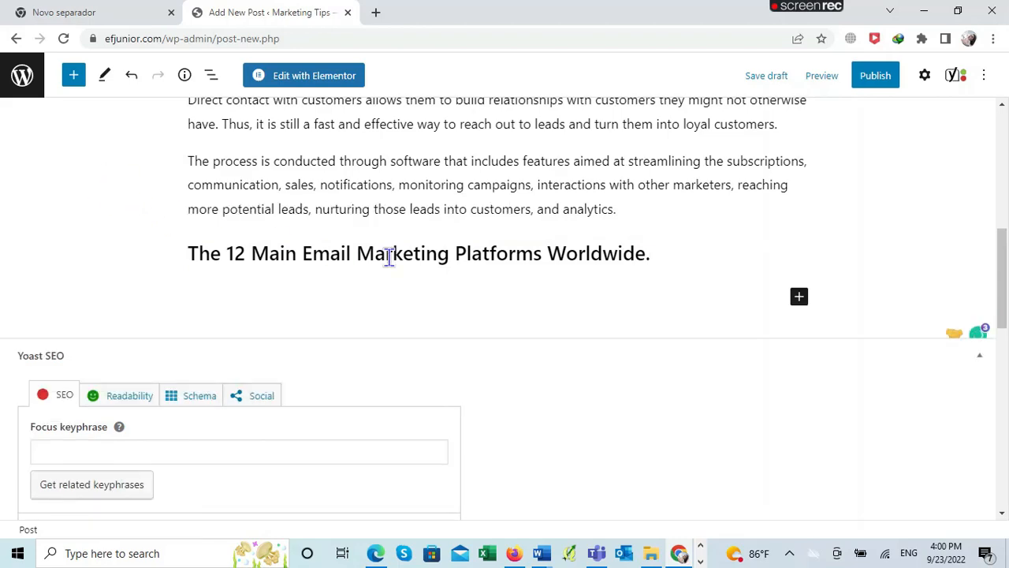
Step: Insert a Paragraph block below the heading "The 12 Main Email Marketing Platforms Worldwide."
scroll(388, 257, "up", 5)
scroll(389, 256, "down", 4)
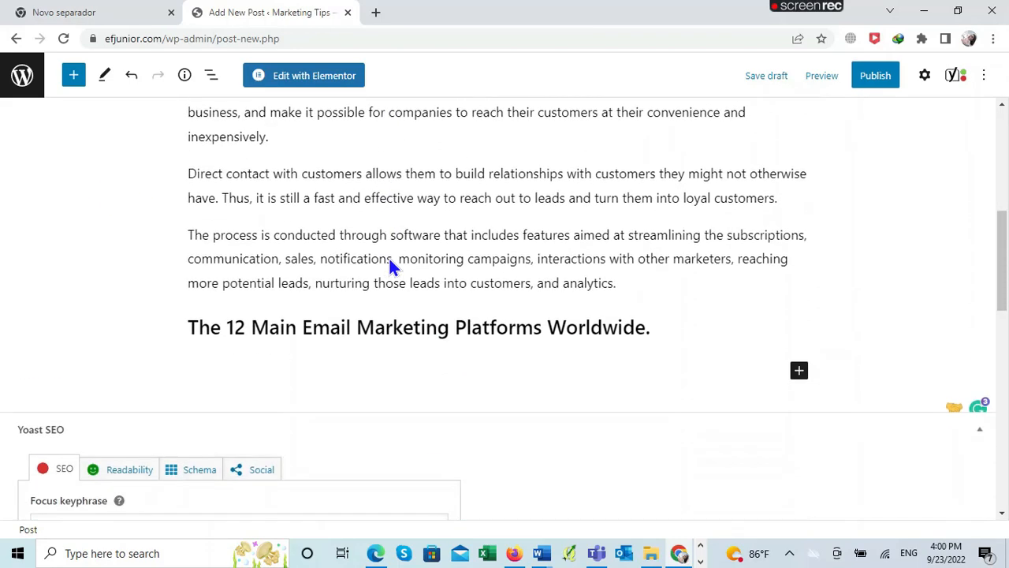
scroll(389, 258, "down", 1)
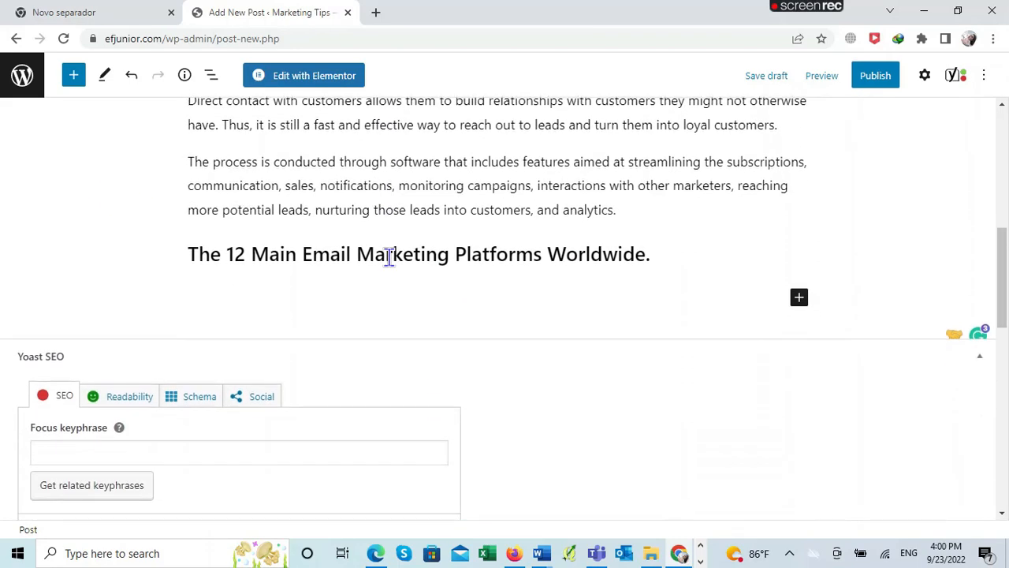
left_click(798, 297)
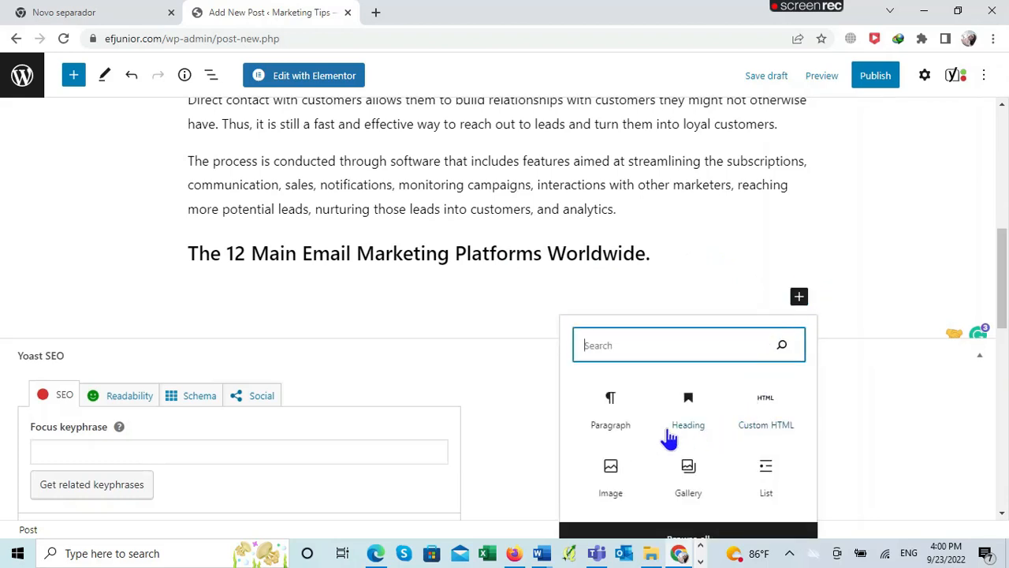
left_click(609, 406)
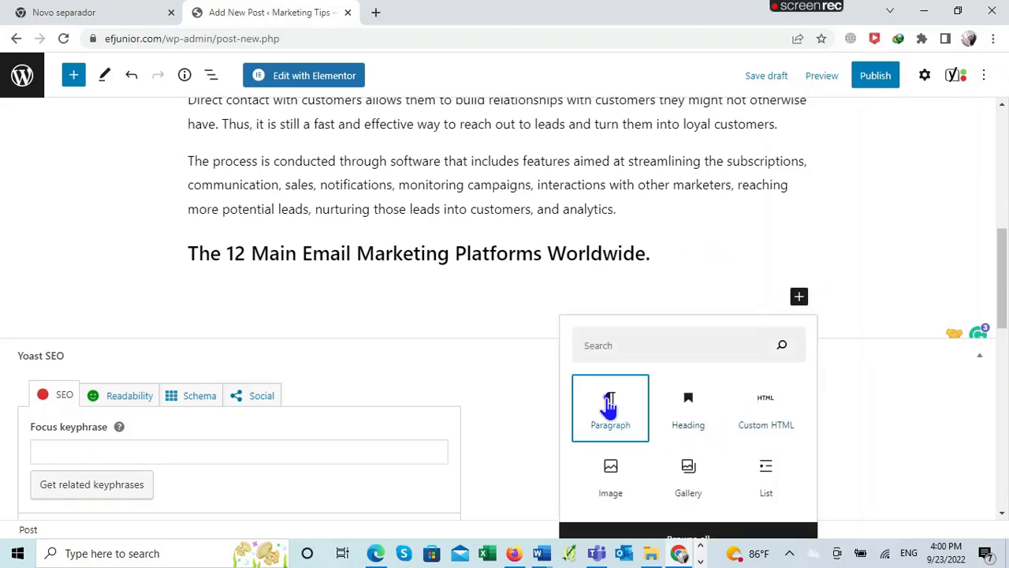
Step: Switch to the Word document "Email marketing home page1" and copy the introductory paragraph beginning "There are a variety of service providers."
left_click(534, 546)
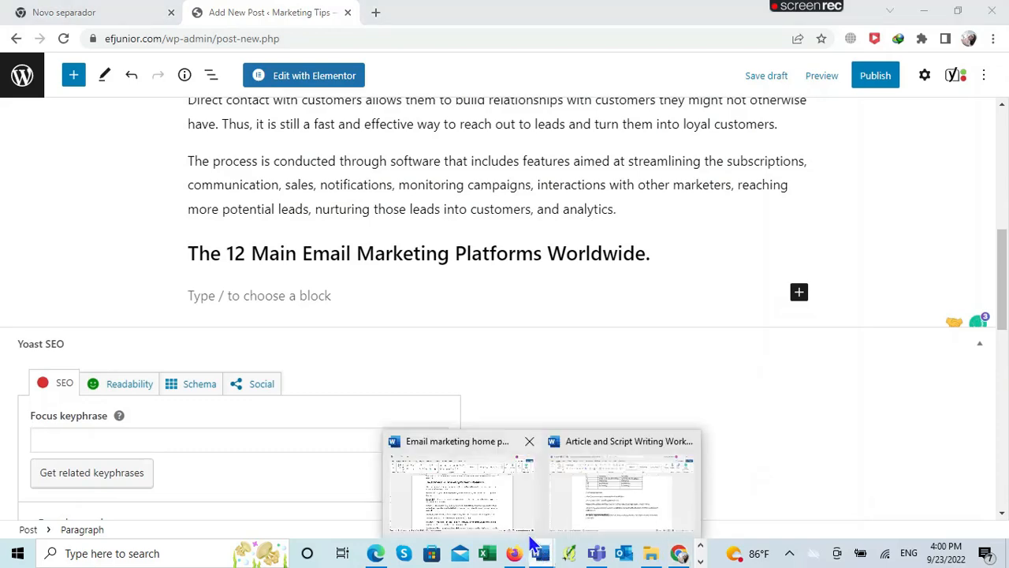
left_click(490, 520)
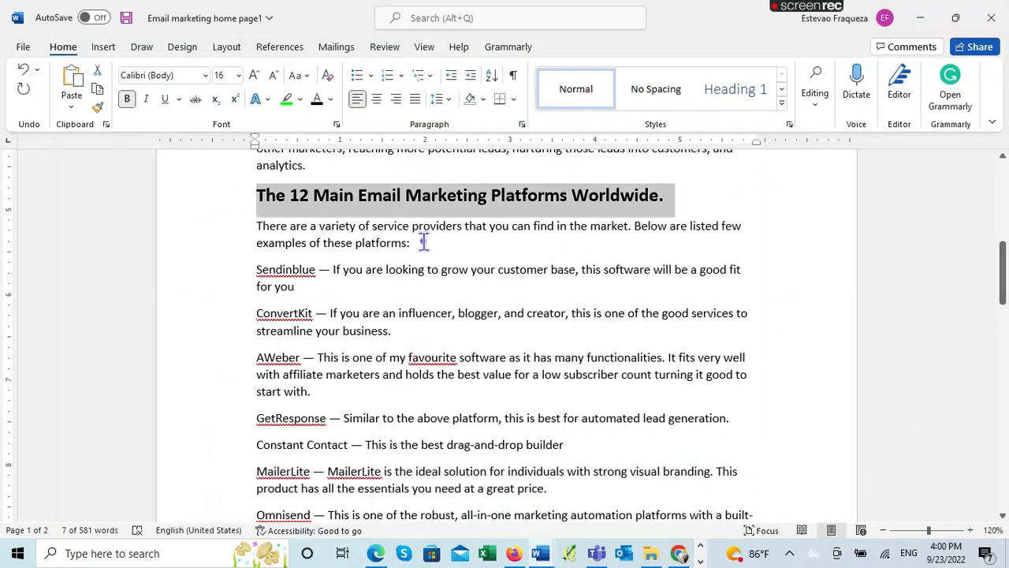
left_click_drag(423, 242, 253, 227)
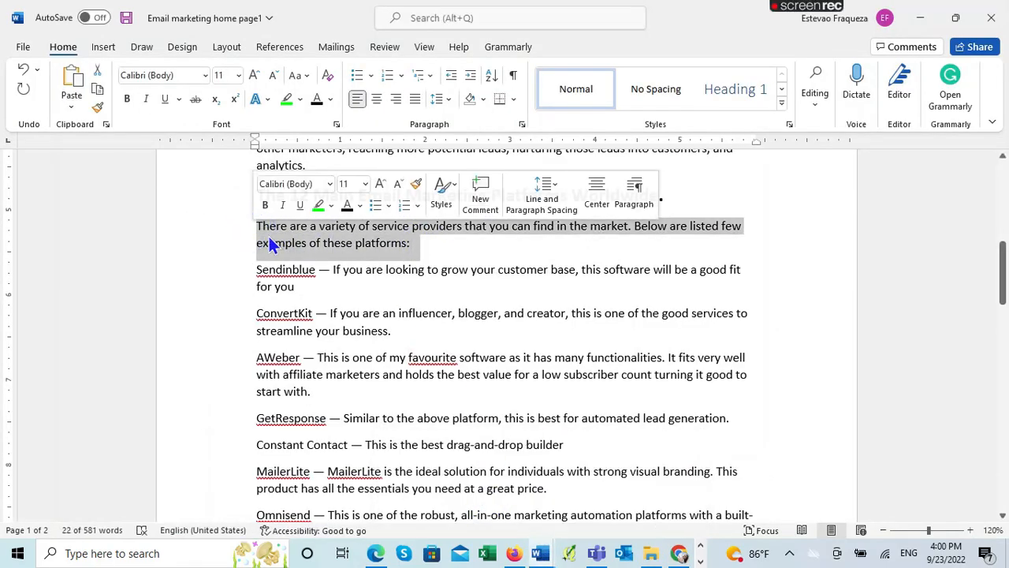
right_click(276, 236)
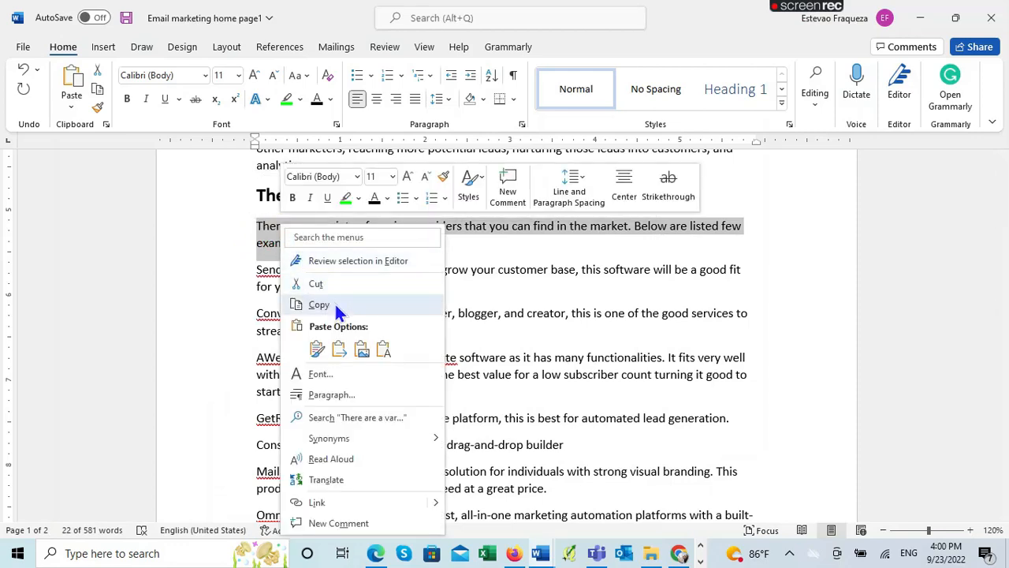
left_click(319, 305)
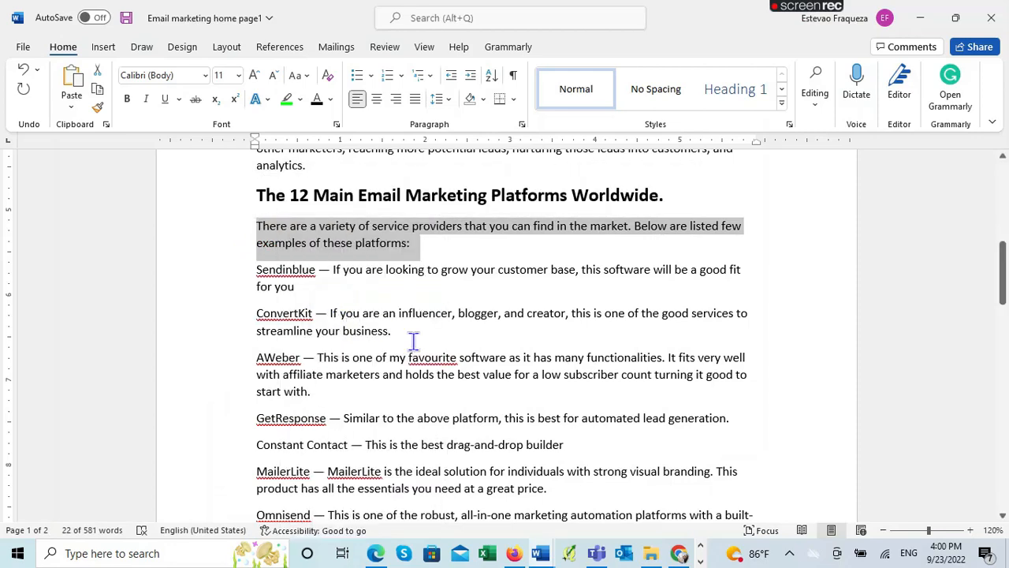
Step: Return to the post in Chrome and paste the copied introductory paragraph into the empty Paragraph block
left_click(679, 553)
right_click(199, 295)
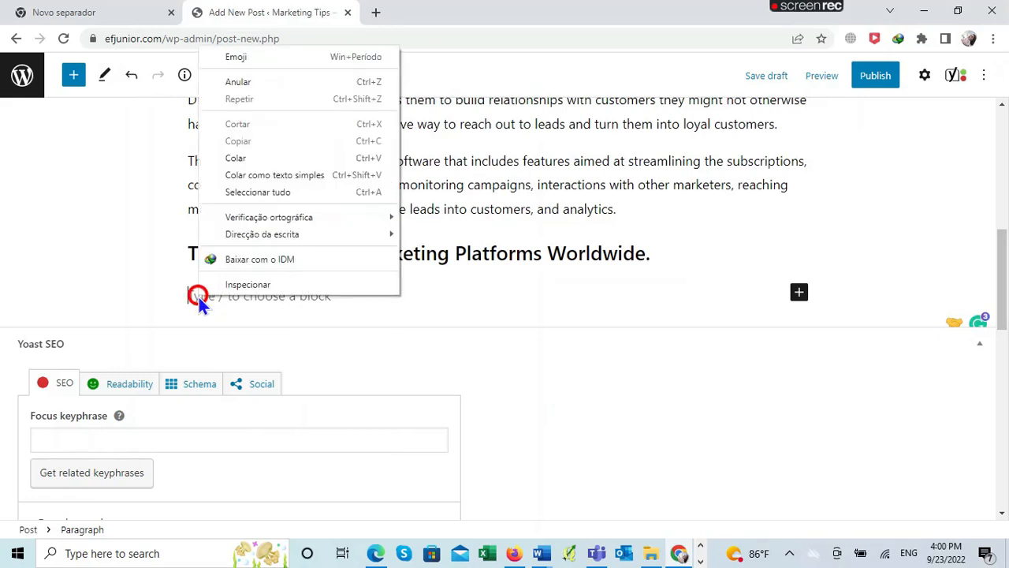
left_click(265, 157)
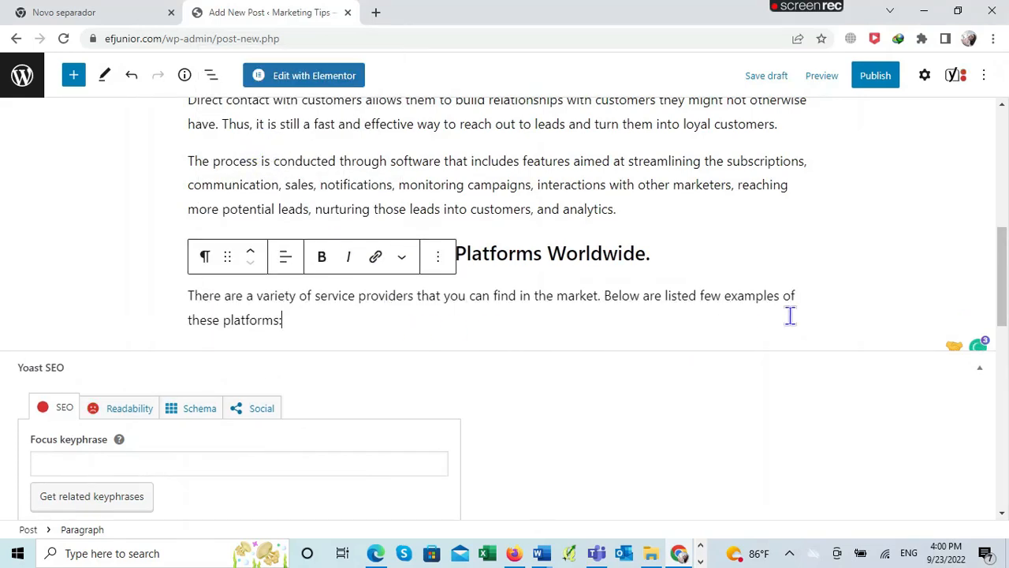
left_click(85, 227)
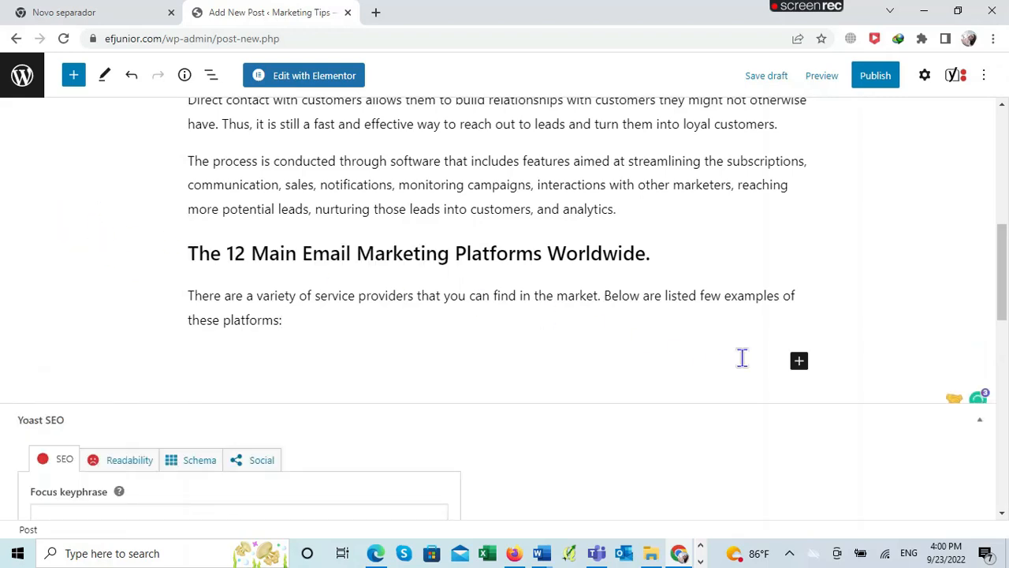
Step: Insert a bulleted List block after the introductory paragraph and switch to the Word document with the platform entries
left_click(798, 363)
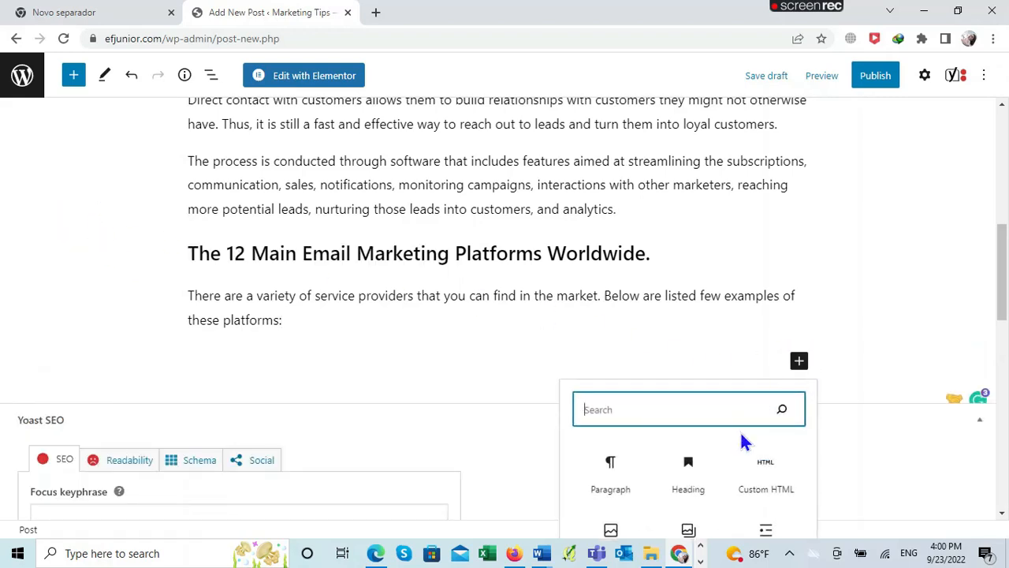
left_click(766, 531)
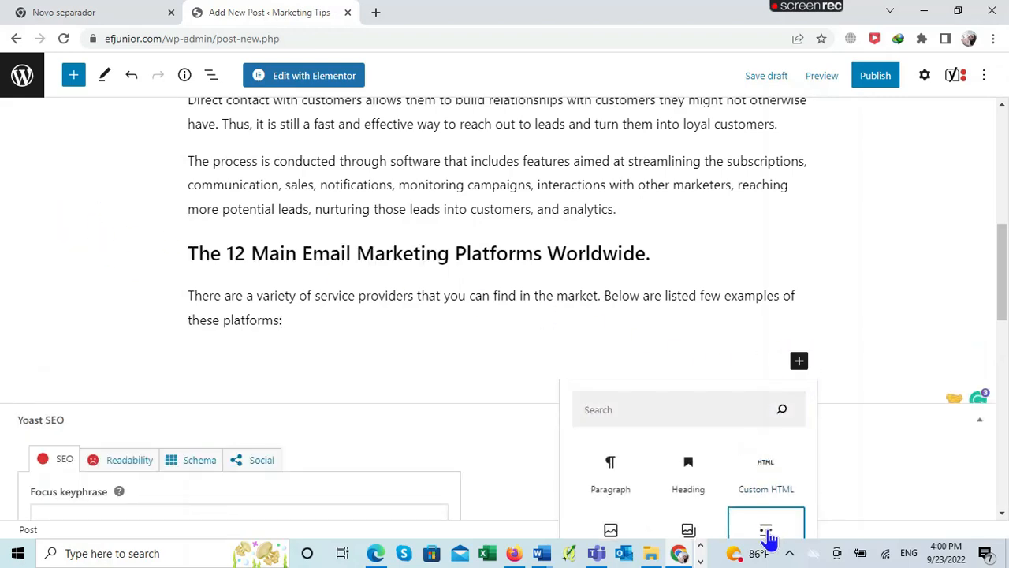
left_click(769, 536)
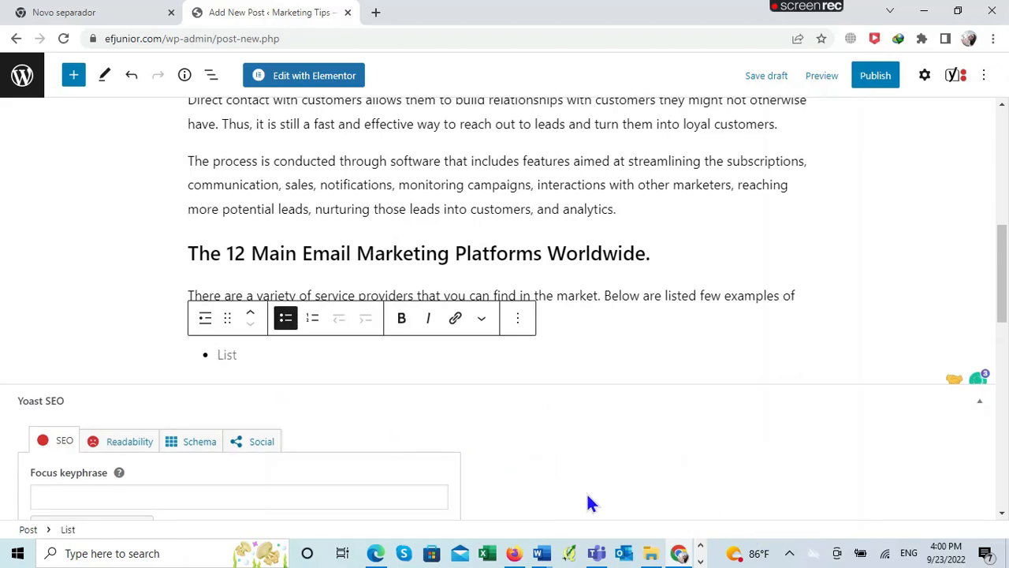
left_click(542, 555)
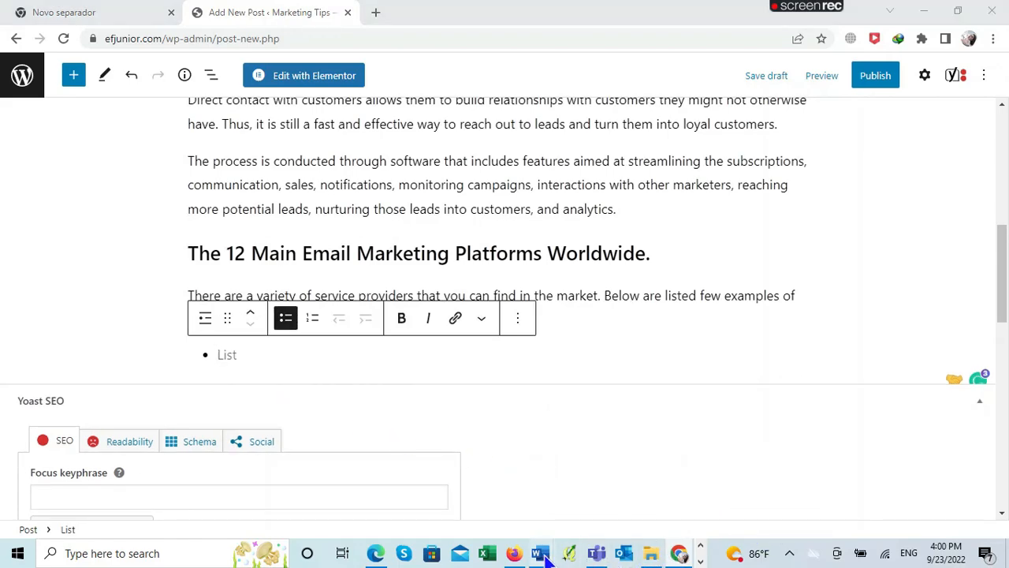
left_click(461, 493)
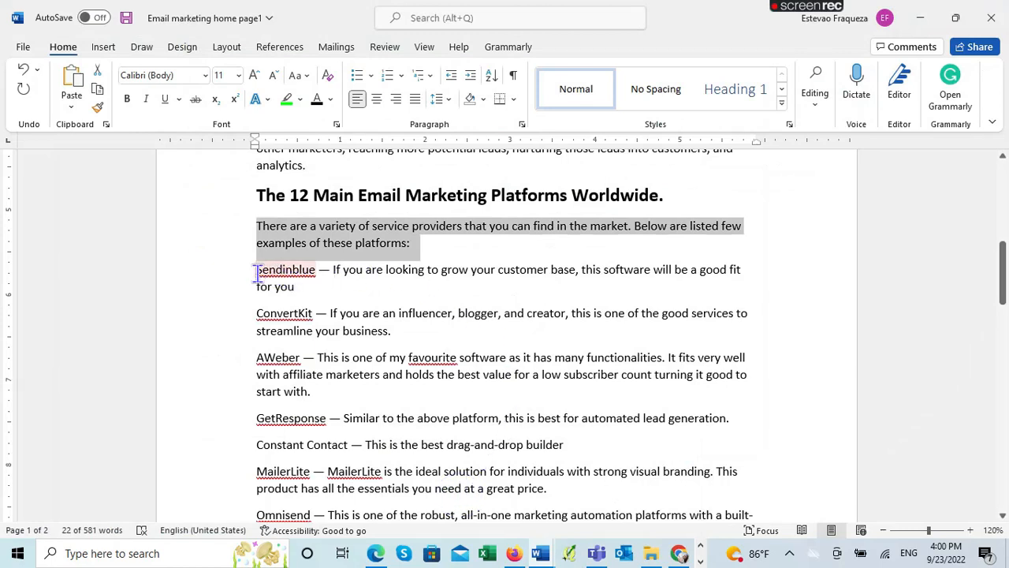
left_click_drag(257, 272, 410, 335)
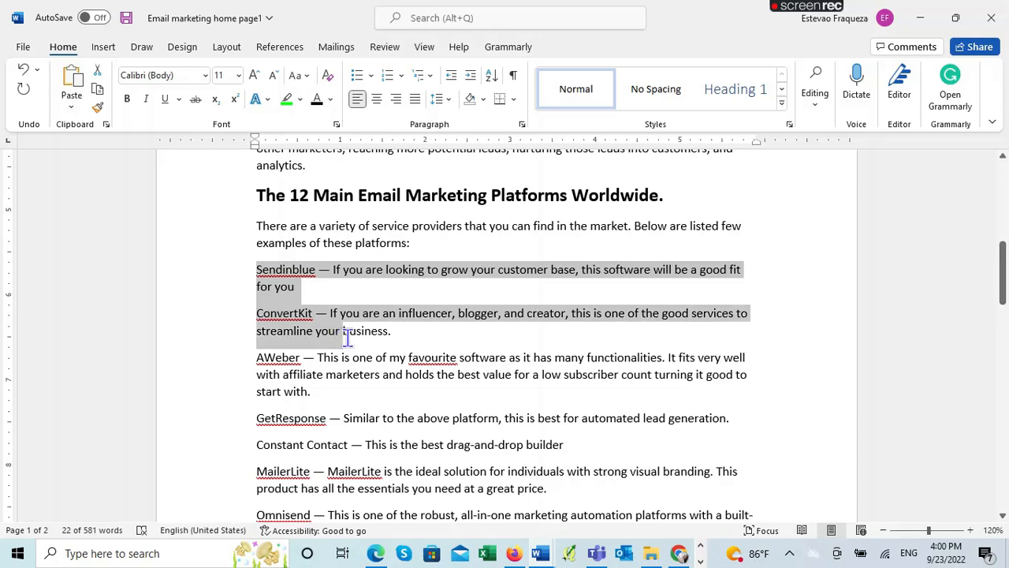
right_click(322, 277)
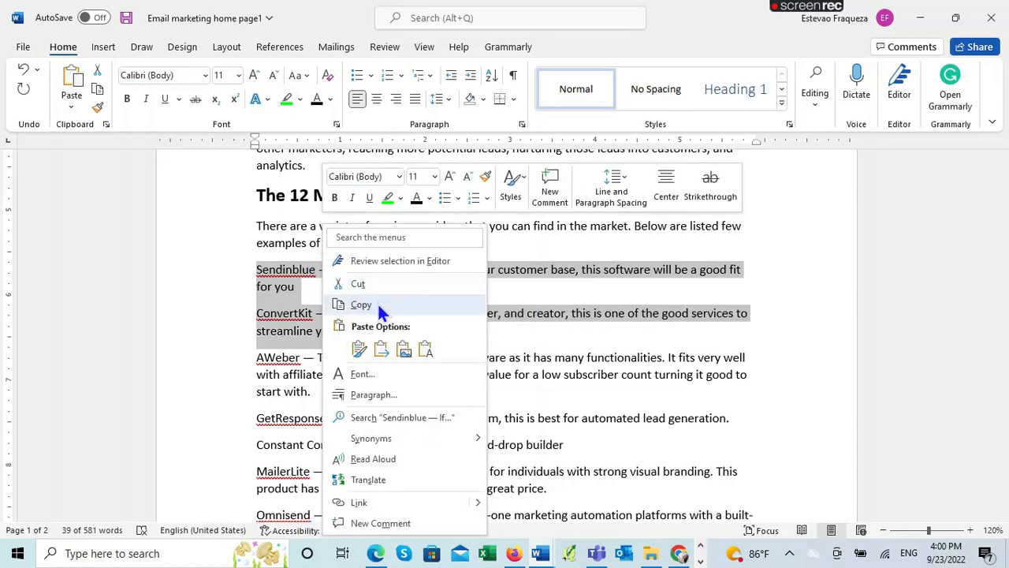
left_click(226, 300)
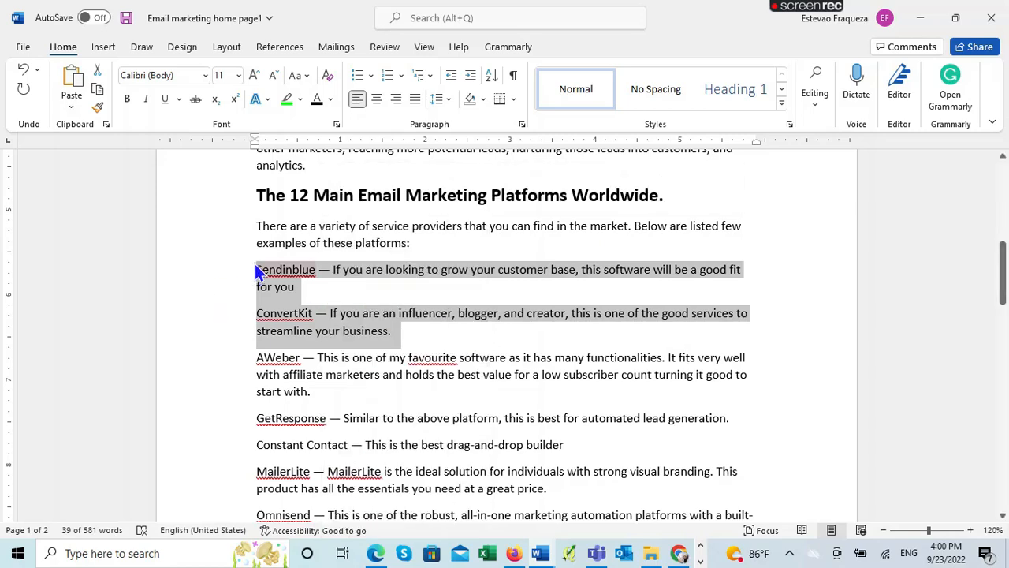
Step: Copy all the platform entries from Sendinblue through Pabbly email marketing in the Word document
scroll(299, 313, "down", 10)
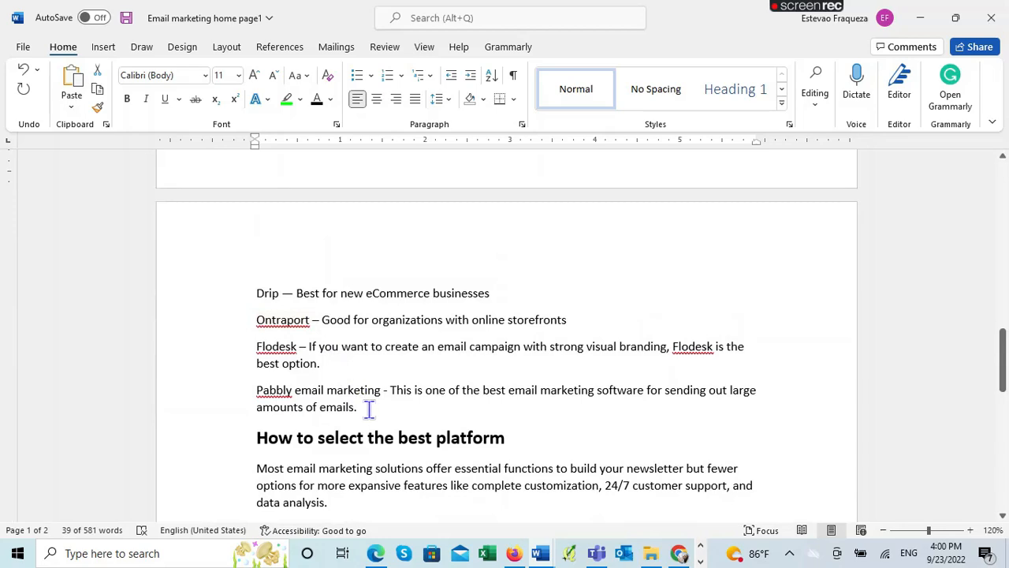
left_click_drag(369, 410, 251, 323)
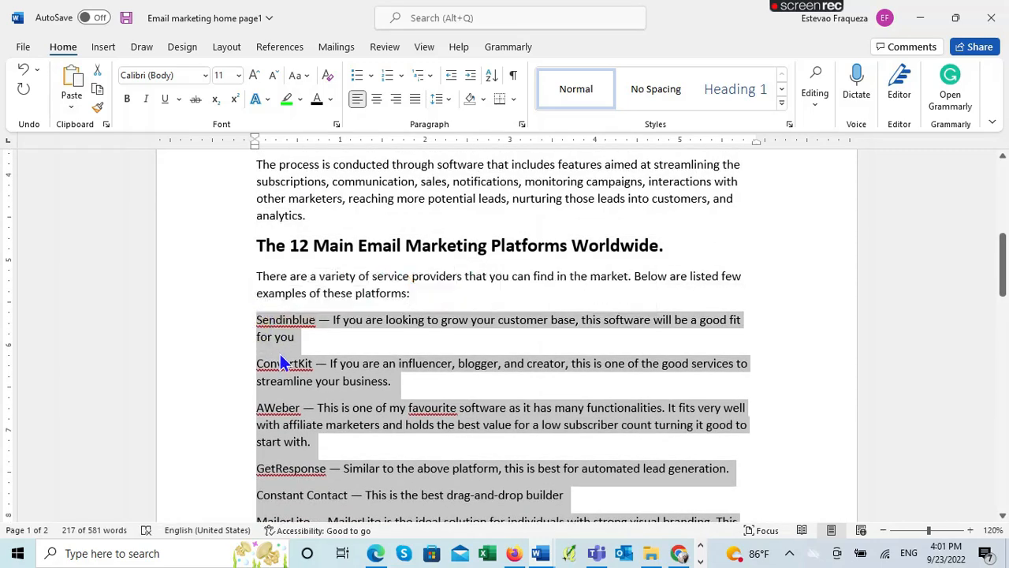
right_click(280, 353)
left_click(354, 122)
Step: Return to the post in Chrome and paste the copied platform entries into the empty List block
left_click(680, 556)
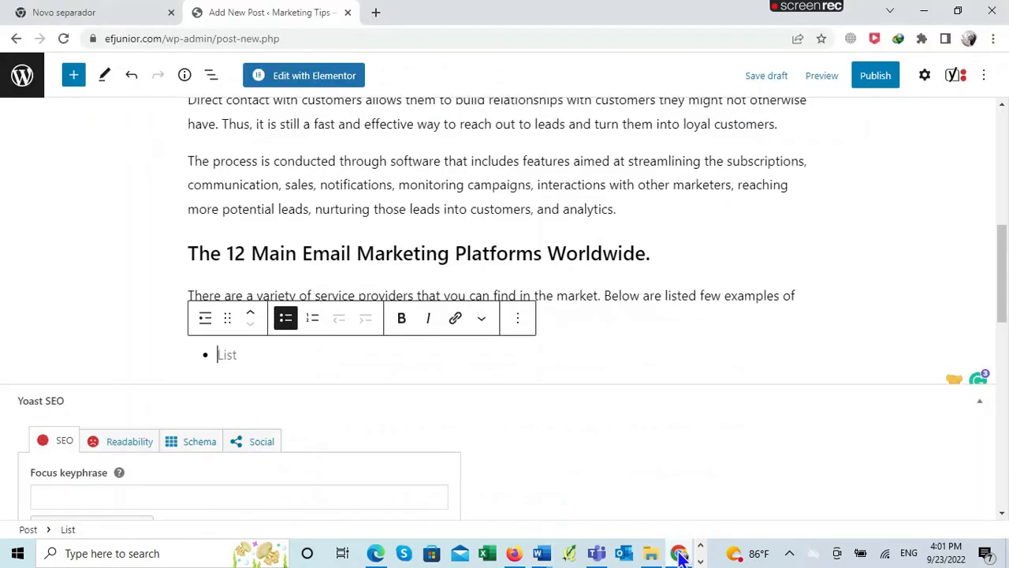
right_click(220, 354)
left_click(282, 216)
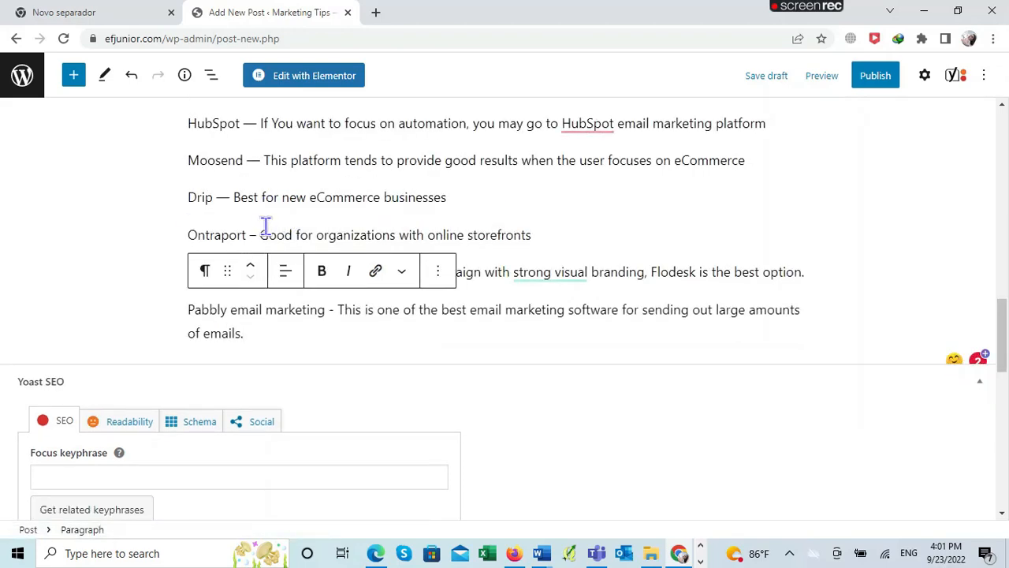
Step: Insert a List block between the introductory paragraph and the Sendinblue entry
scroll(342, 207, "up", 8)
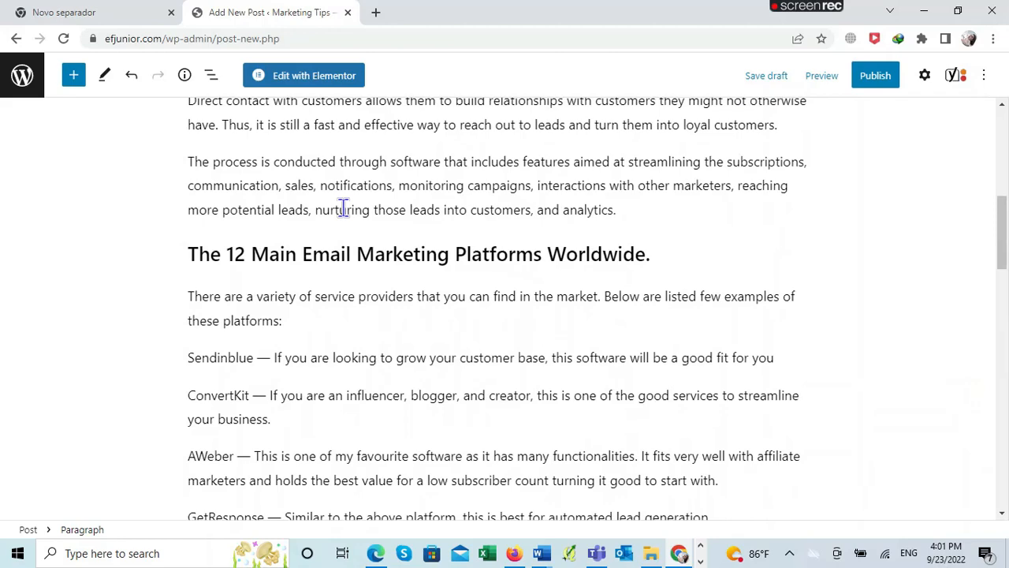
scroll(342, 206, "down", 3)
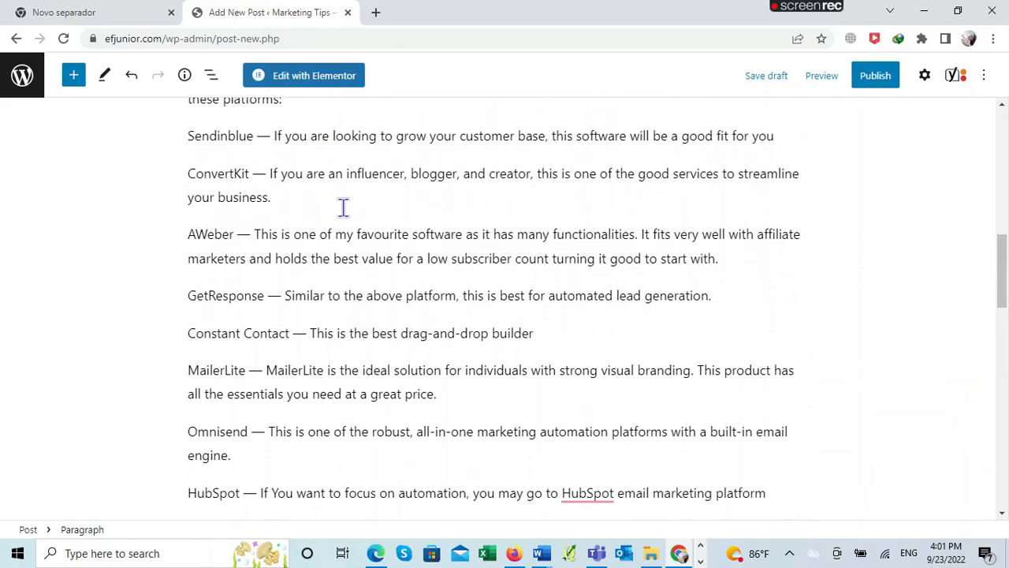
scroll(343, 207, "up", 2)
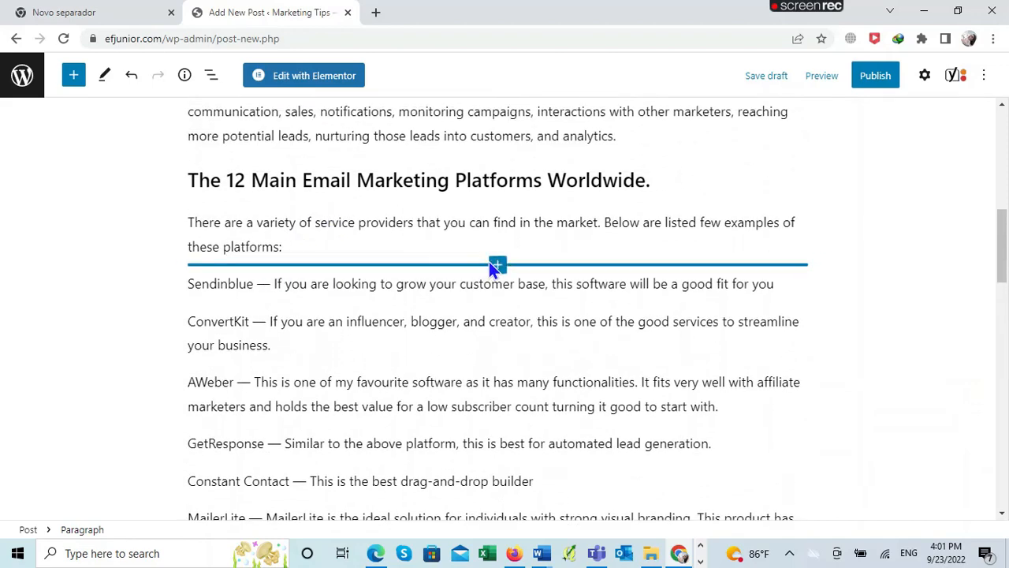
left_click(496, 266)
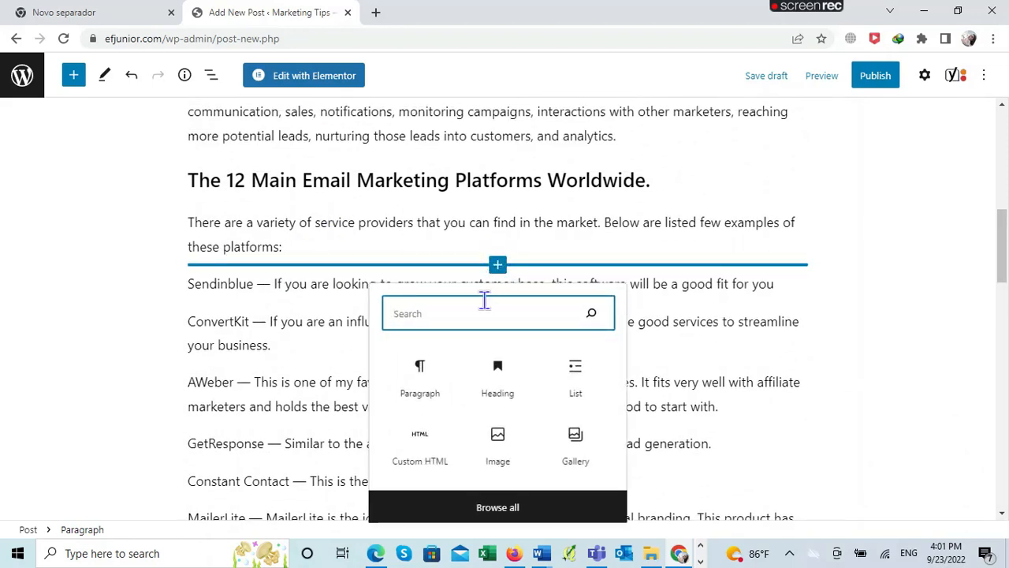
left_click(576, 379)
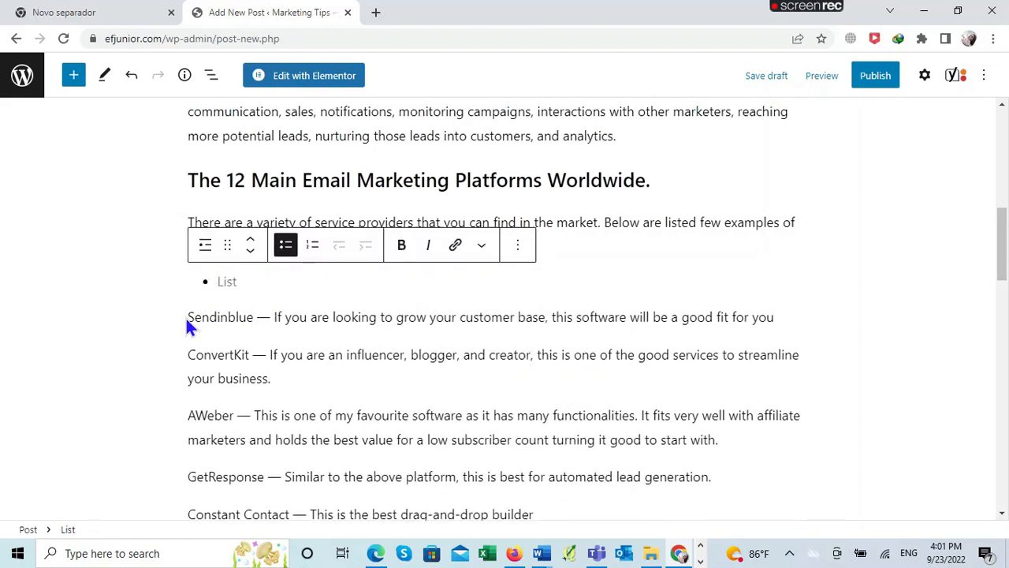
Step: Copy the Sendinblue paragraph's text and paste it into the empty List block above it
left_click(186, 318)
left_click_drag(186, 317, 804, 311)
key("ctrl+c")
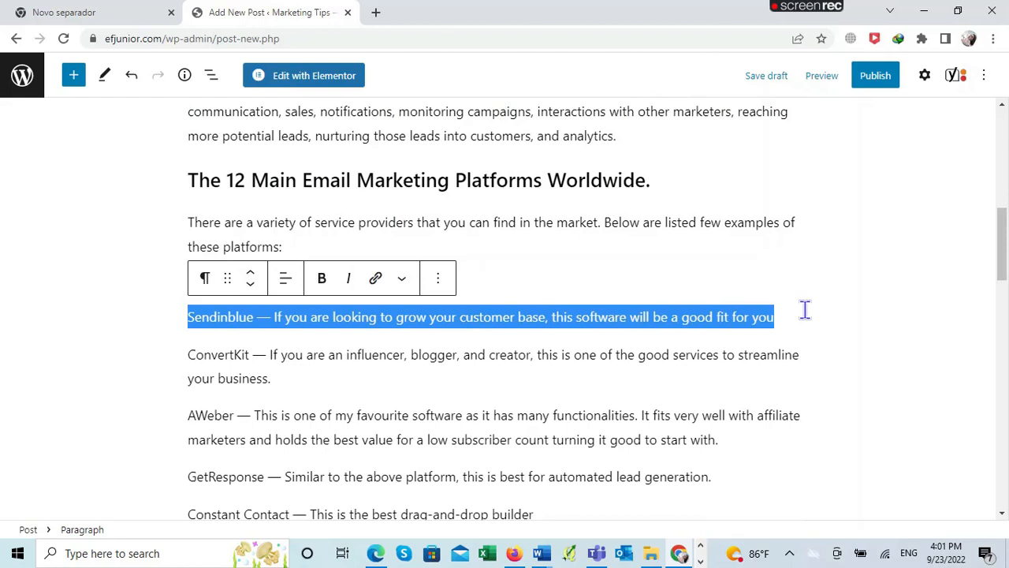
right_click(680, 316)
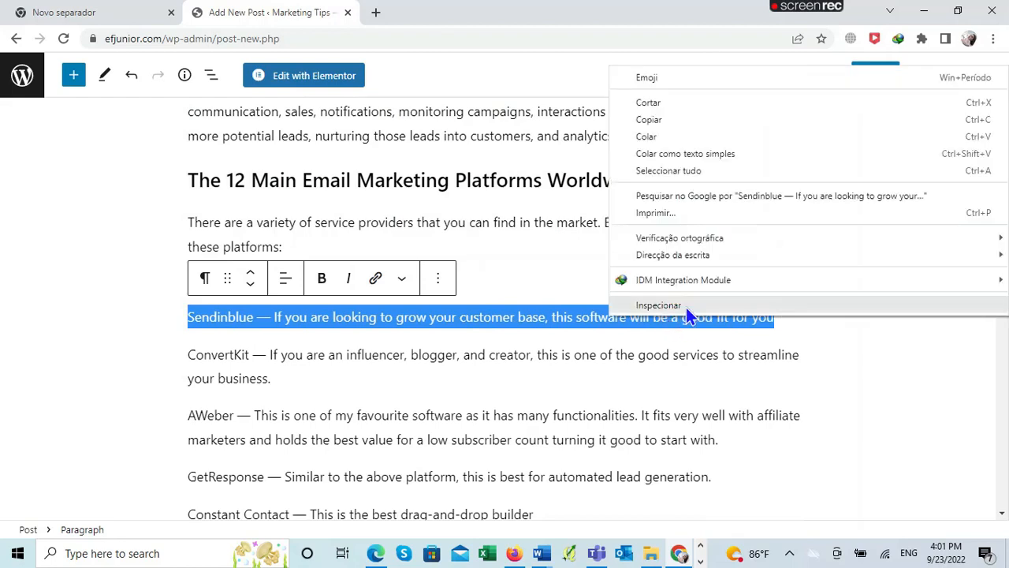
left_click(668, 119)
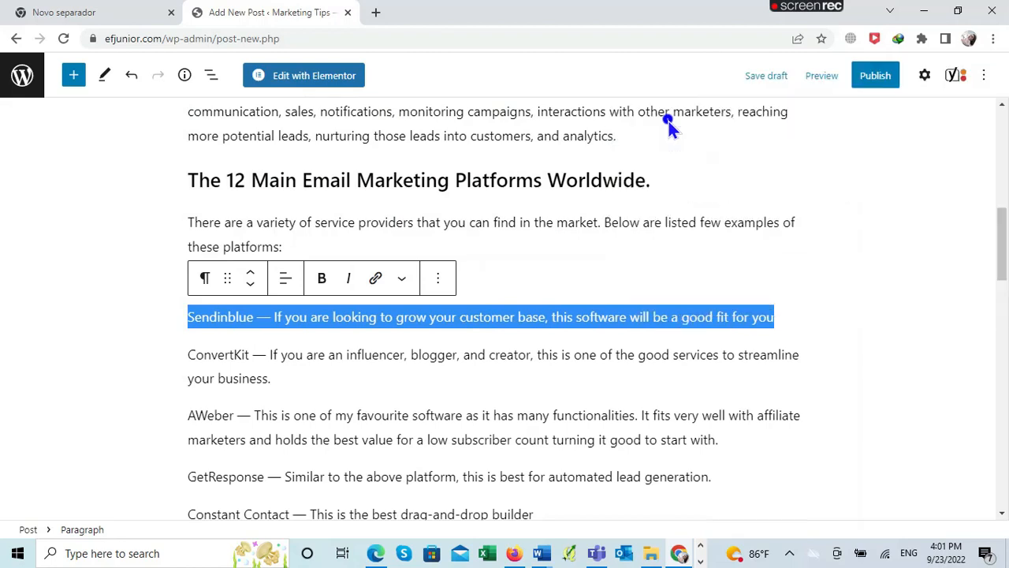
left_click(489, 274)
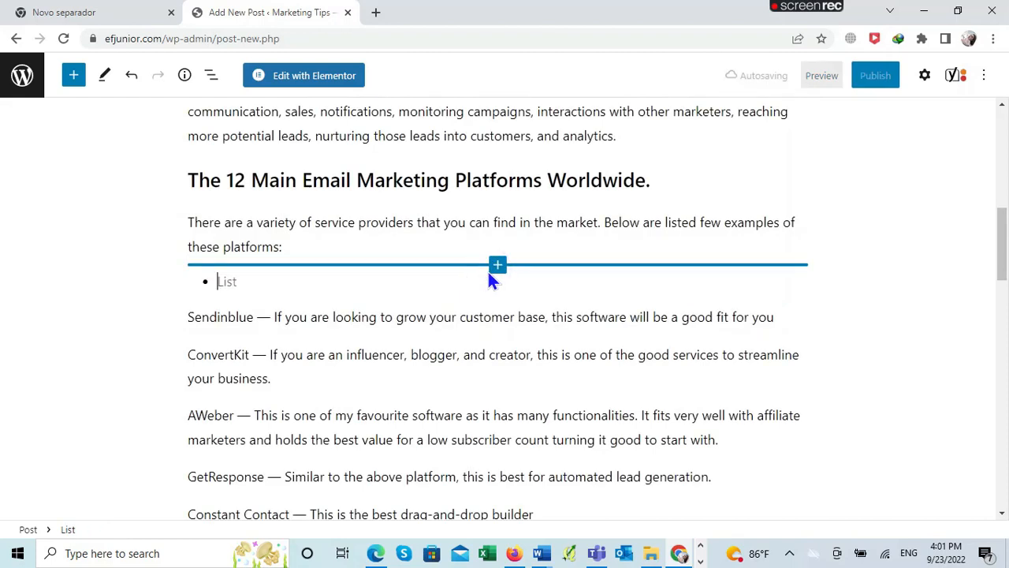
right_click(229, 284)
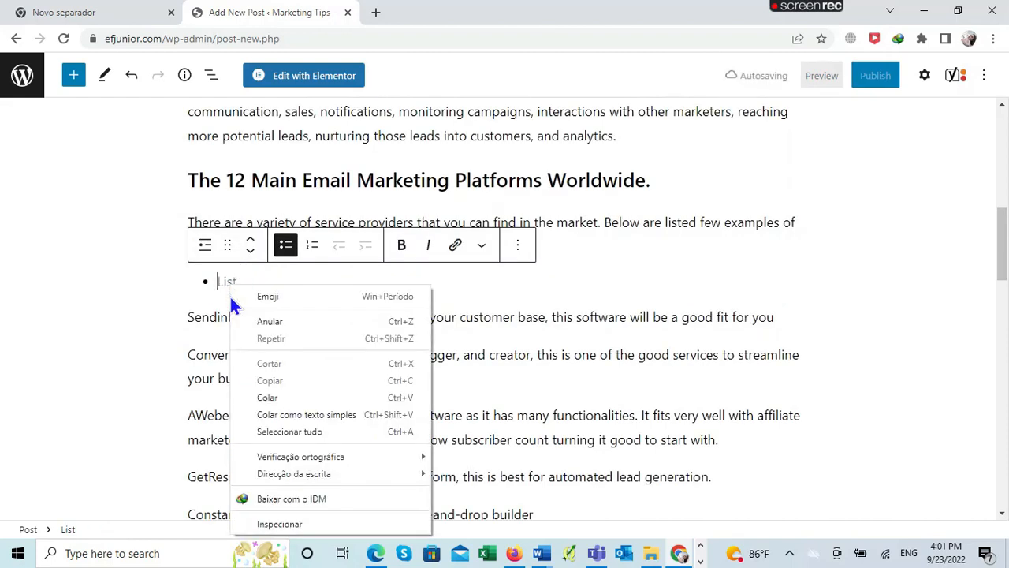
left_click(280, 398)
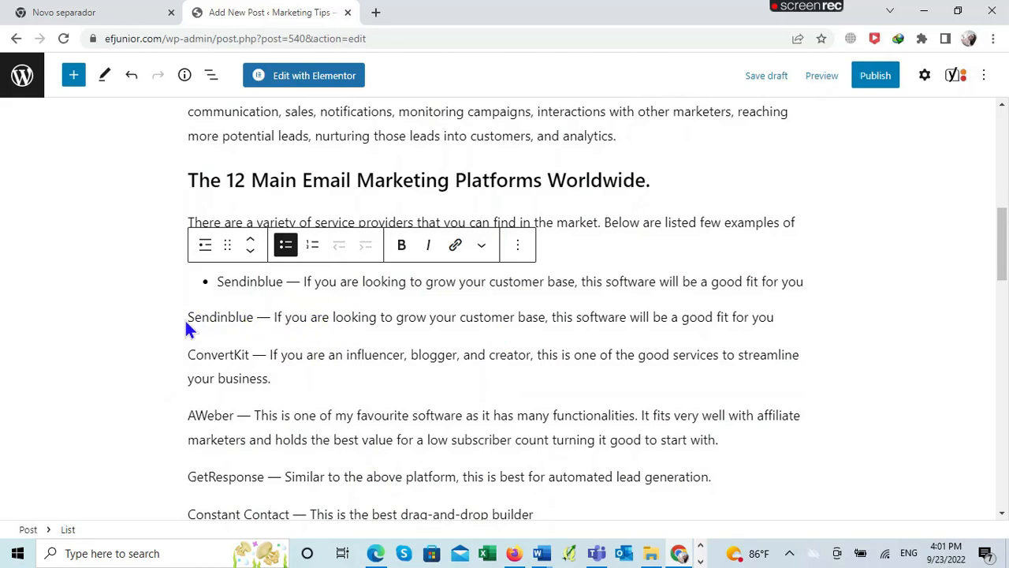
Step: Delete the original Sendinblue paragraph's text and replace the emptied block with a List block
left_click_drag(787, 317, 160, 323)
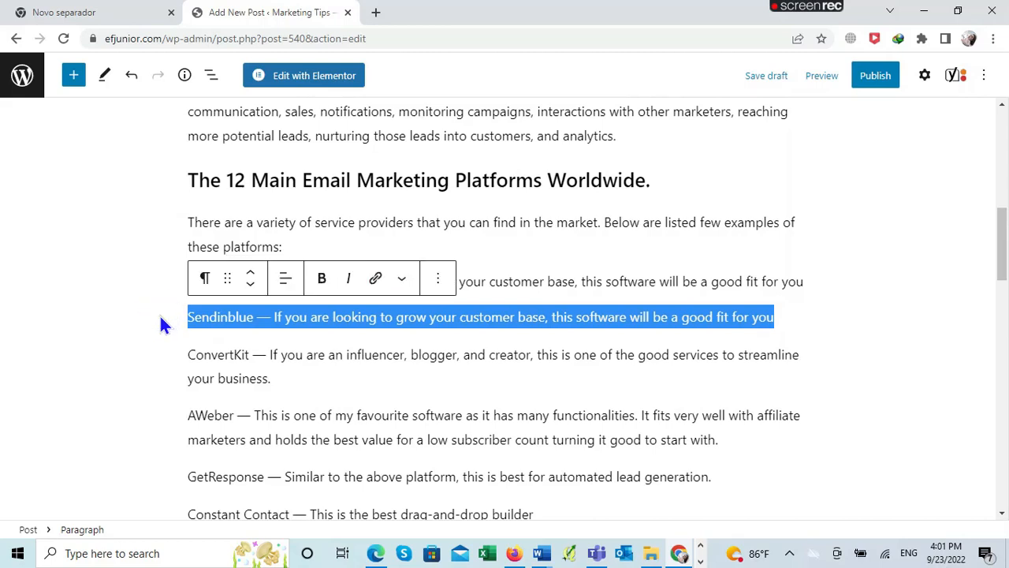
key("BackSpace")
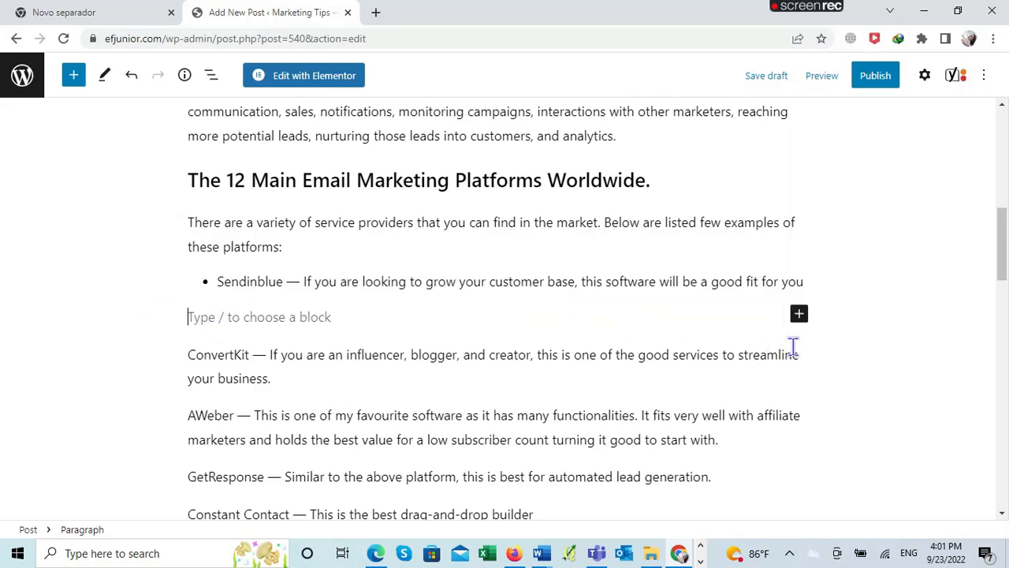
left_click(799, 315)
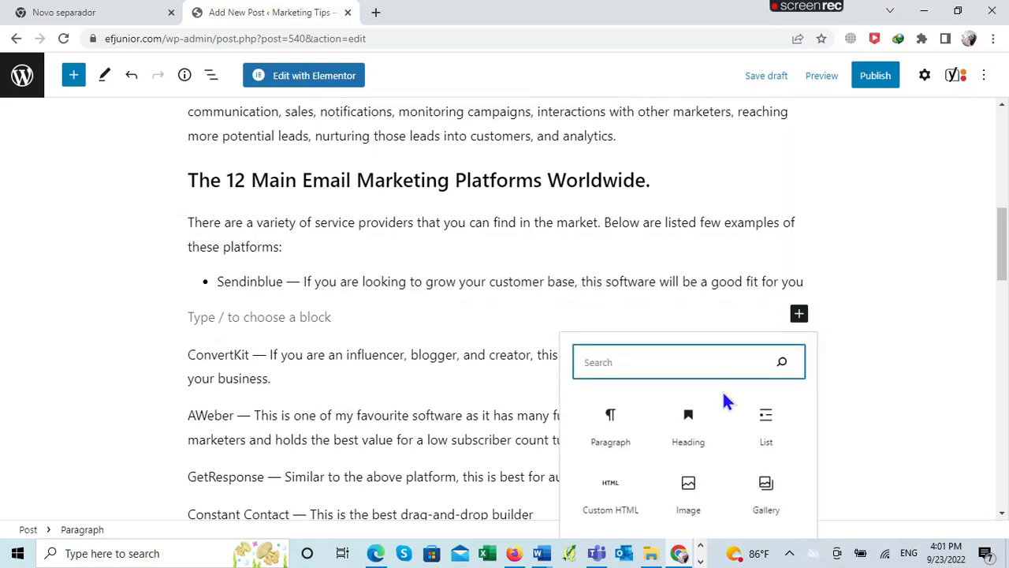
left_click(766, 424)
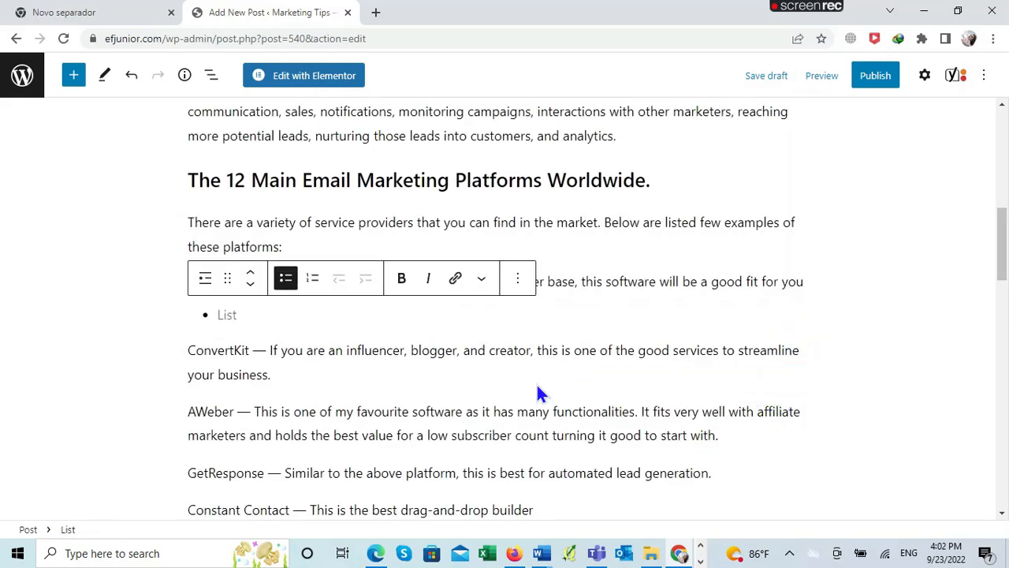
Step: Cut the ConvertKit paragraph's text and paste it into the empty List block below the Sendinblue bullet
left_click_drag(274, 376, 193, 360)
right_click(203, 357)
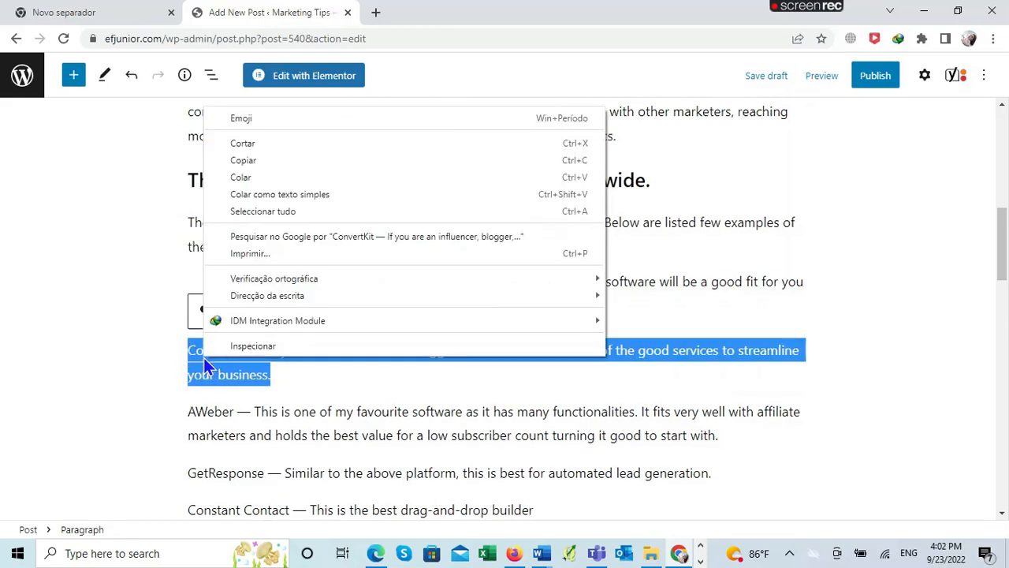
left_click(265, 142)
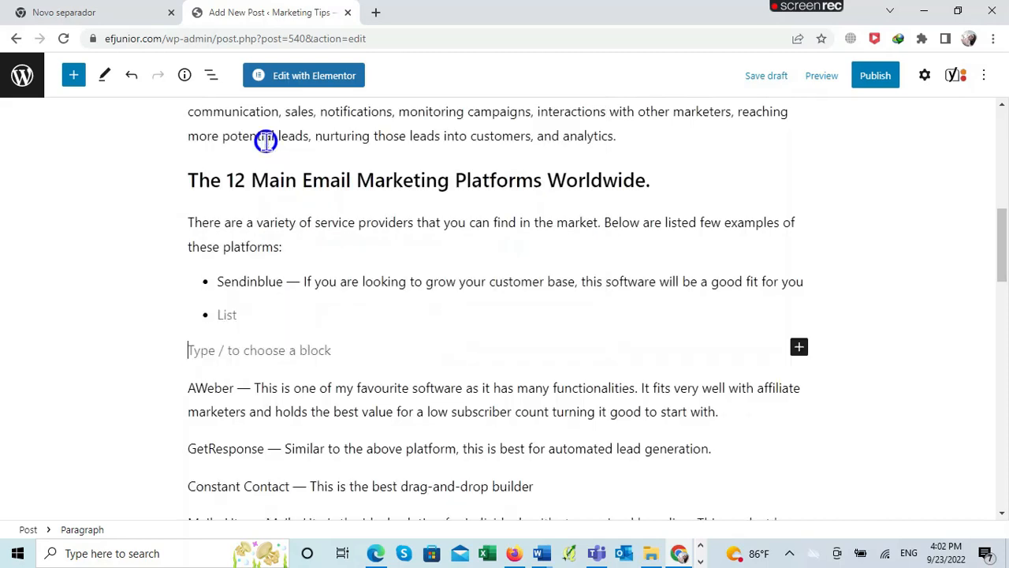
left_click(225, 312)
right_click(221, 312)
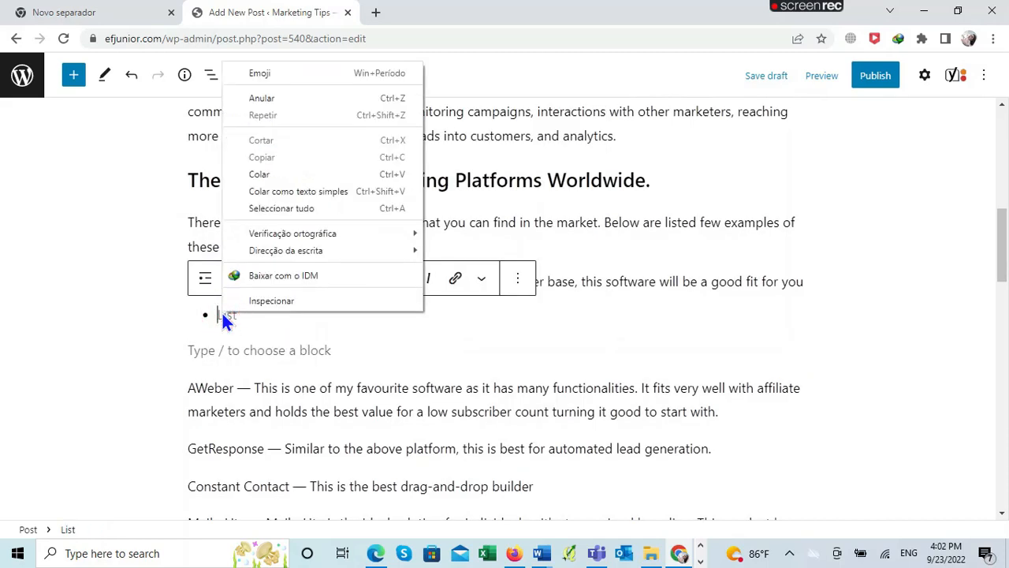
left_click(270, 173)
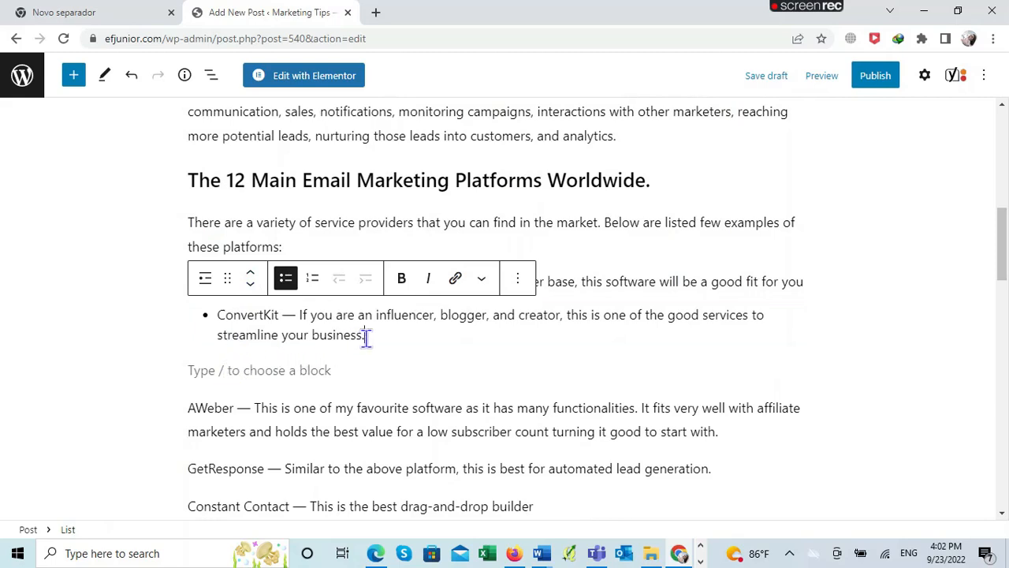
Step: Replace the empty paragraph block below the ConvertKit bullet with a List block
left_click(340, 372)
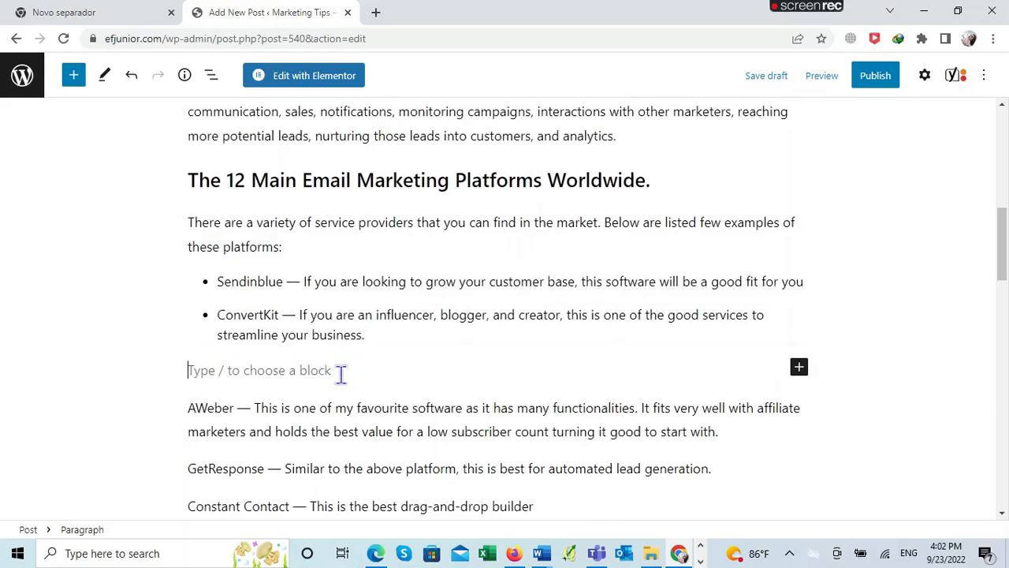
left_click(799, 370)
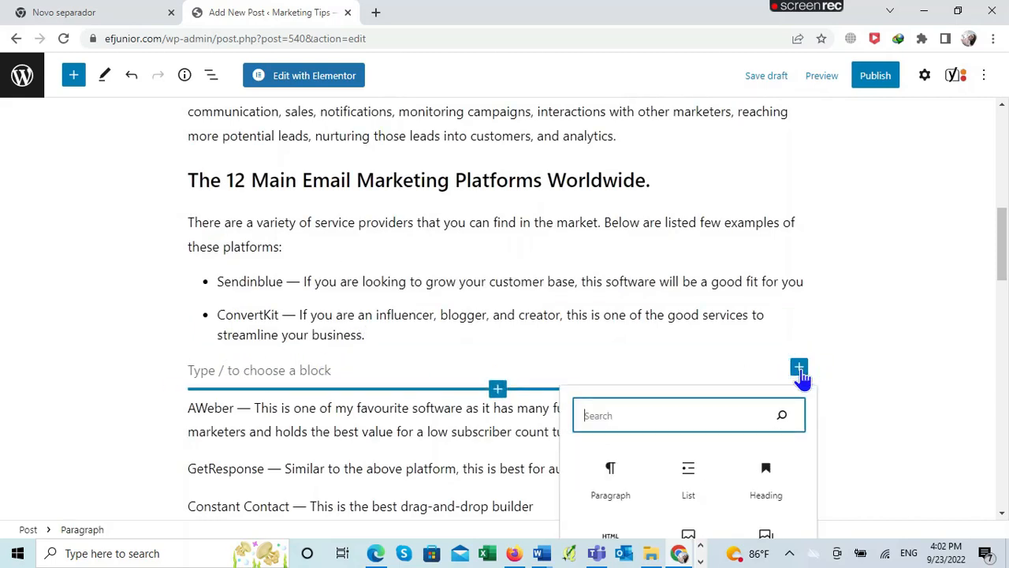
left_click(691, 489)
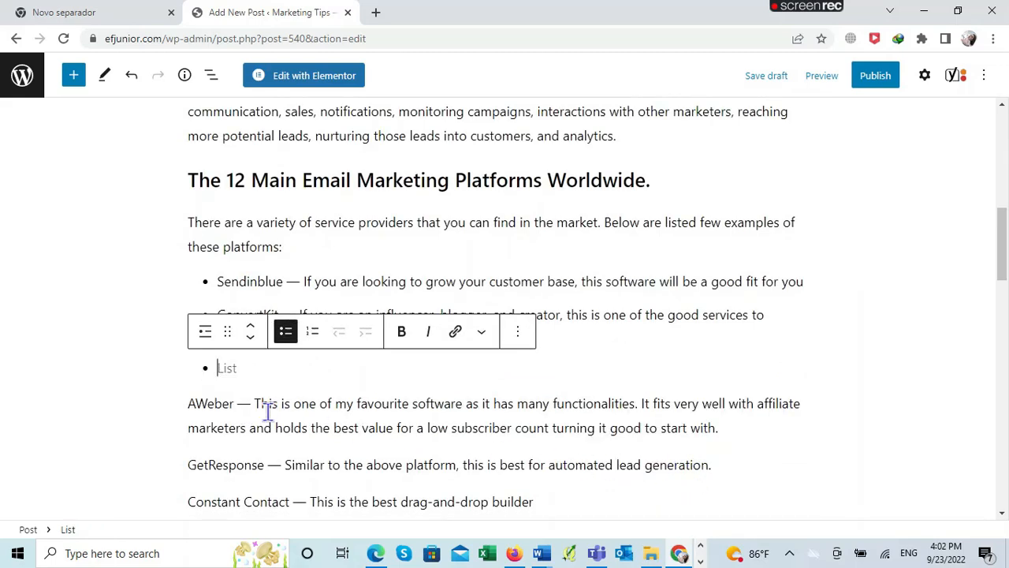
Step: Cut the AWeber paragraph's text and paste it into the empty List block below the ConvertKit bullet
left_click_drag(737, 428, 176, 407)
key("ctrl+c")
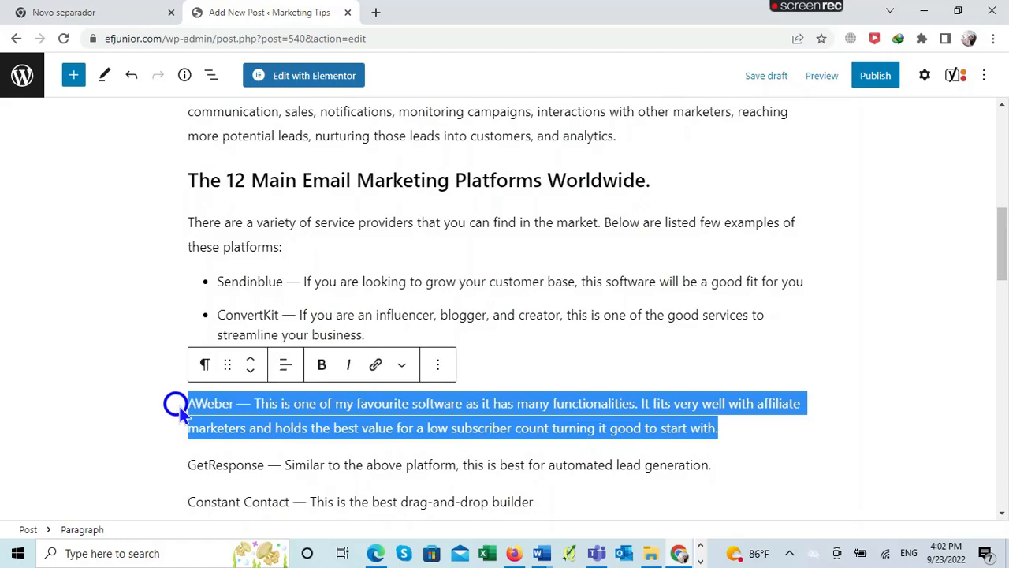
right_click(282, 405)
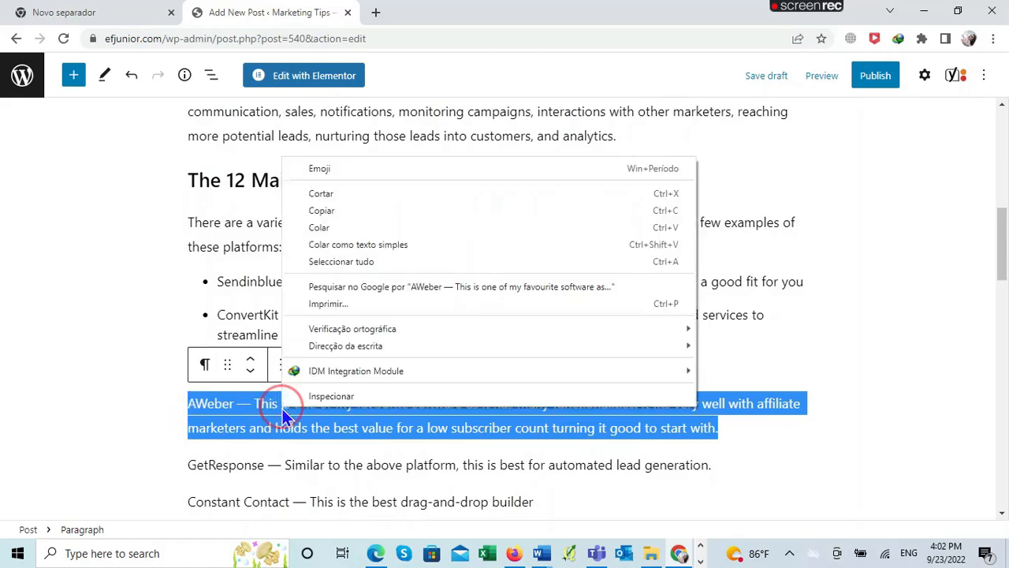
left_click(349, 193)
left_click(236, 368)
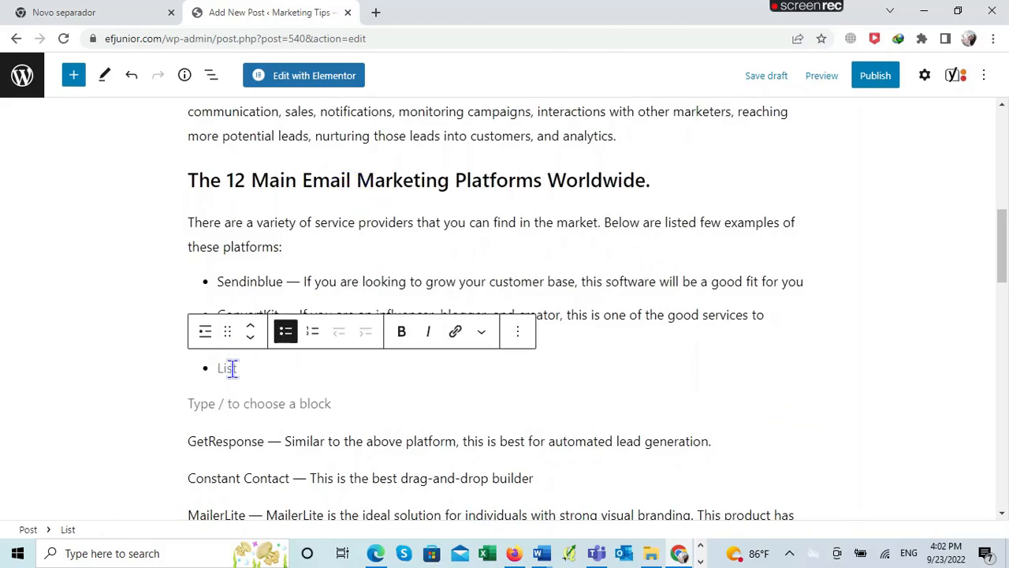
right_click(235, 365)
left_click(283, 230)
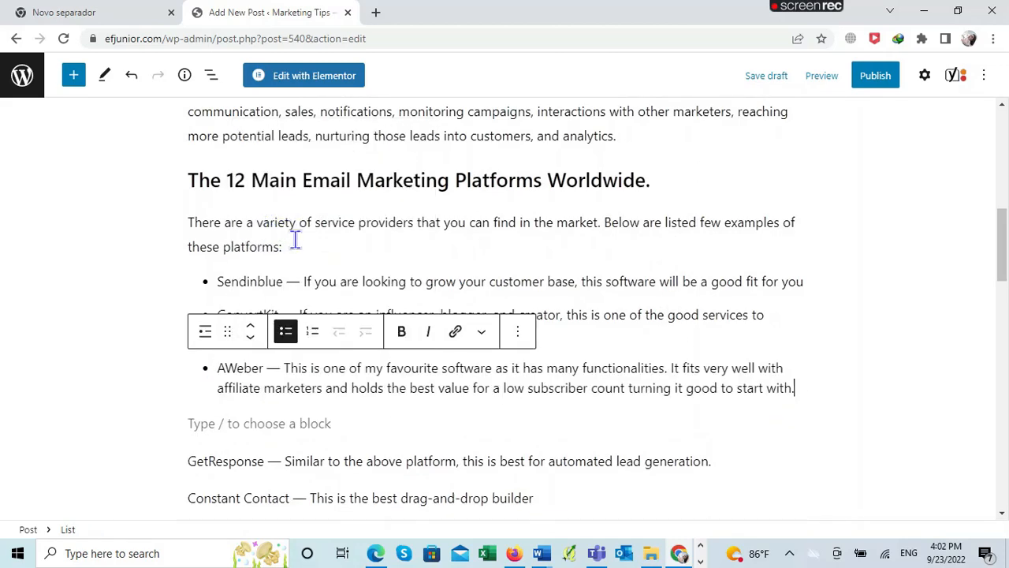
left_click(118, 386)
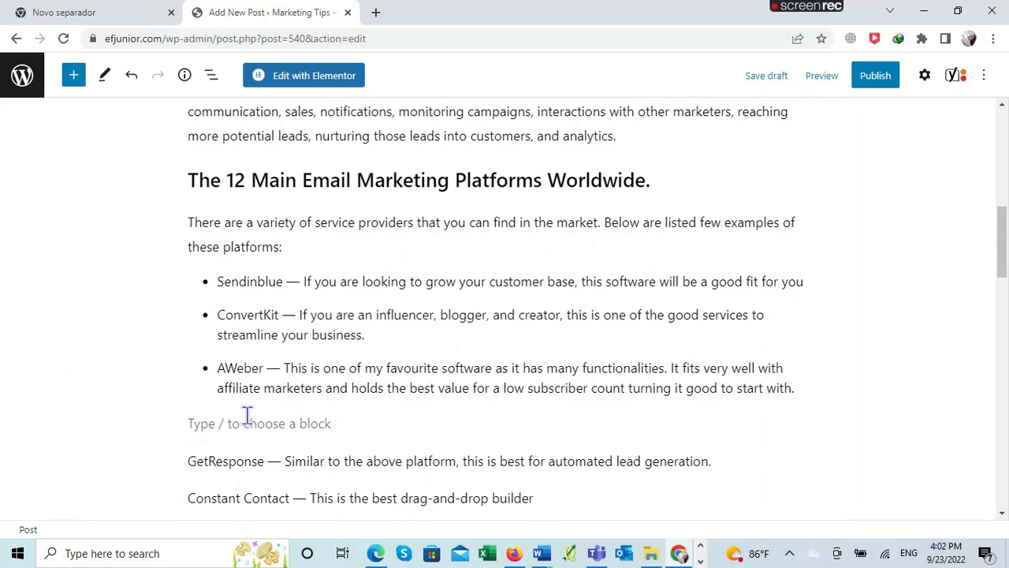
Step: Replace the empty block below the AWeber bullet with a List block and select the GetResponse paragraph's text
left_click(295, 425)
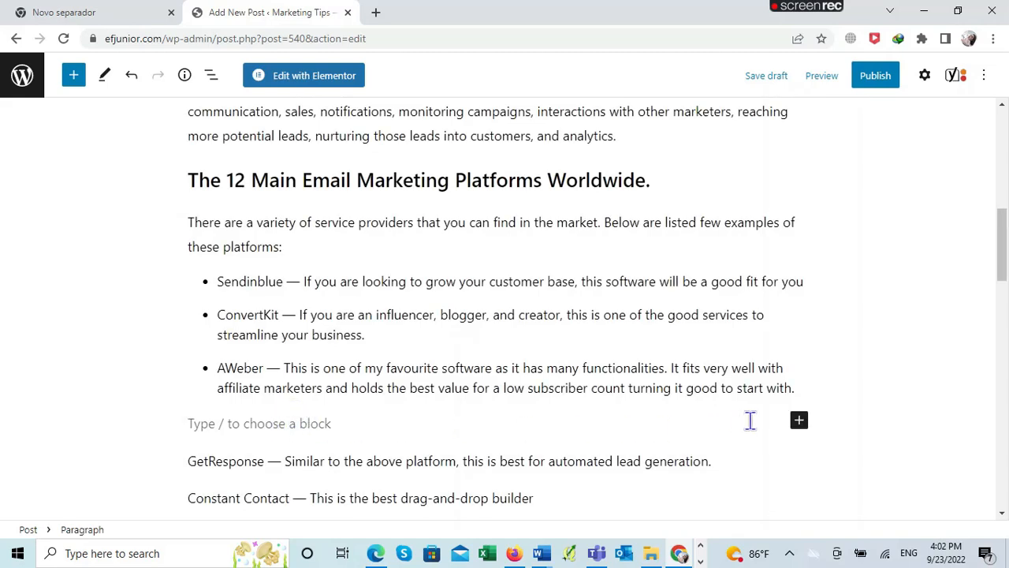
left_click(798, 423)
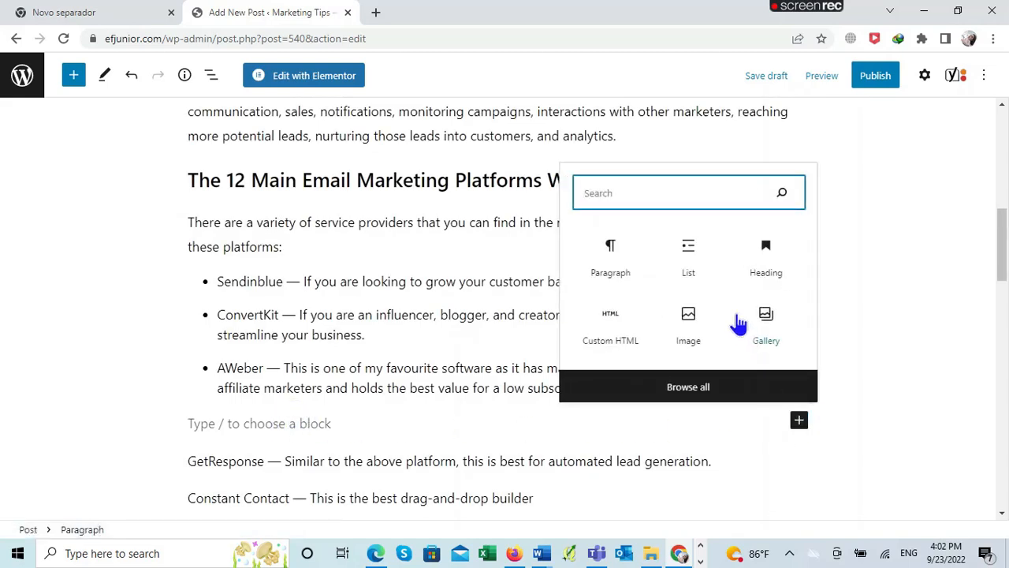
left_click(688, 256)
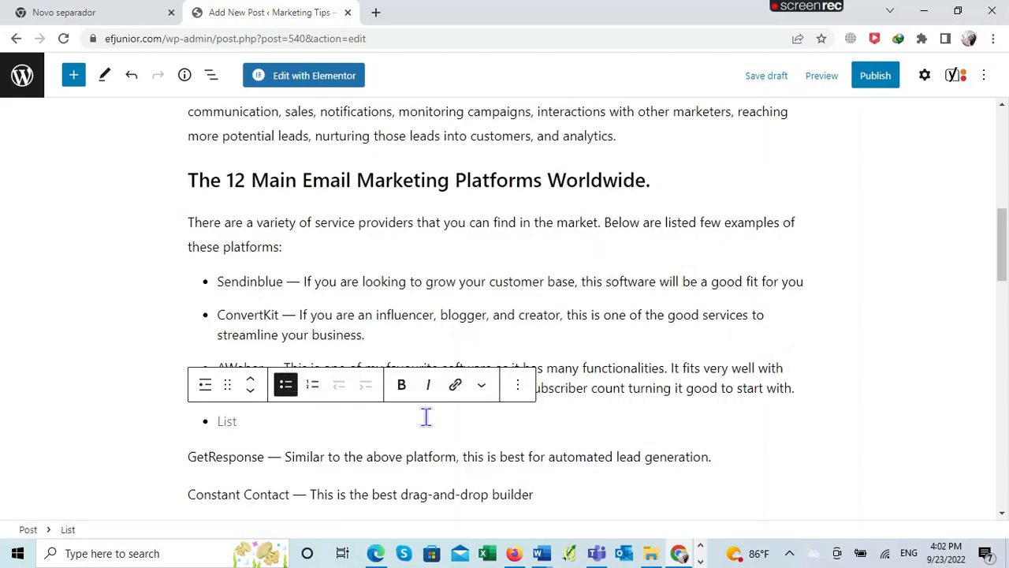
scroll(406, 437, "down", 2)
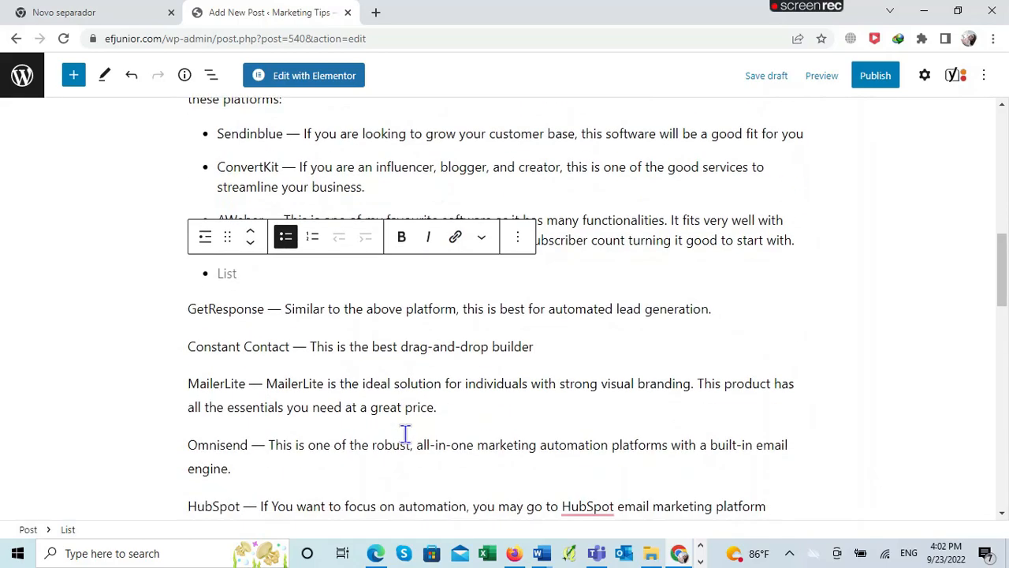
triple_click(712, 307)
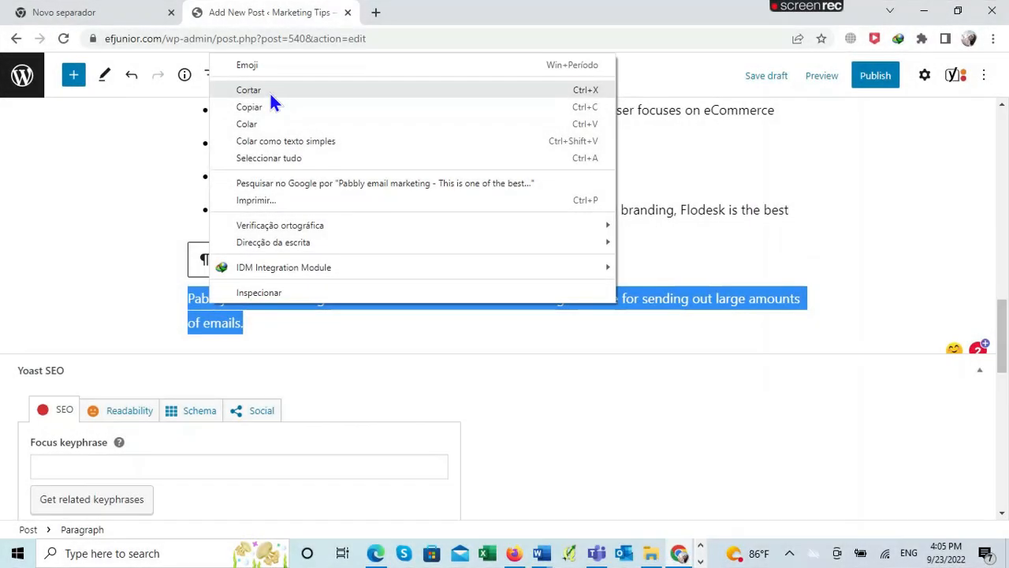
Step: Cut the Pabbly email marketing paragraph's text and paste it into the empty List block below the Flodesk bullet
left_click(270, 93)
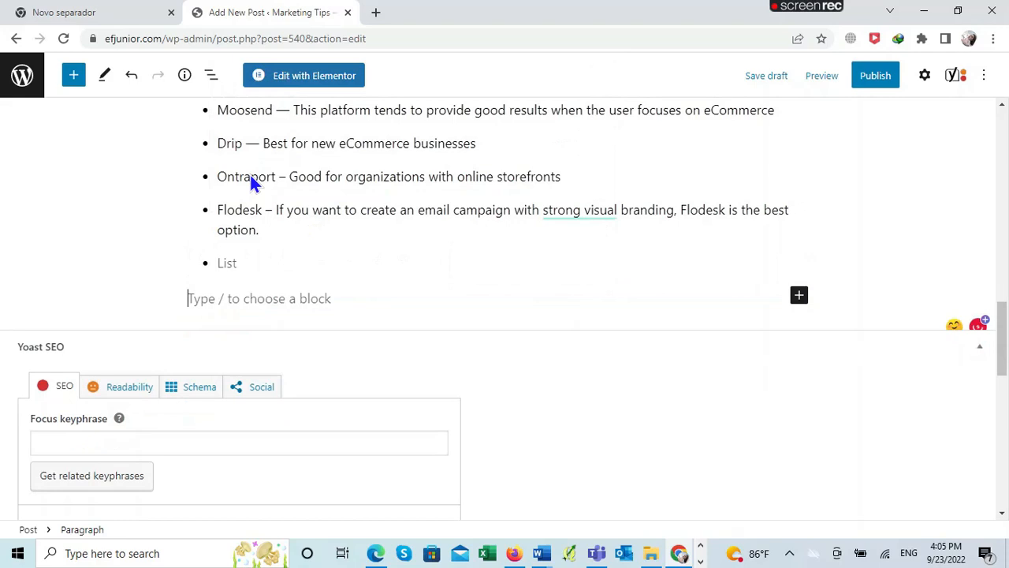
left_click(249, 256)
right_click(247, 263)
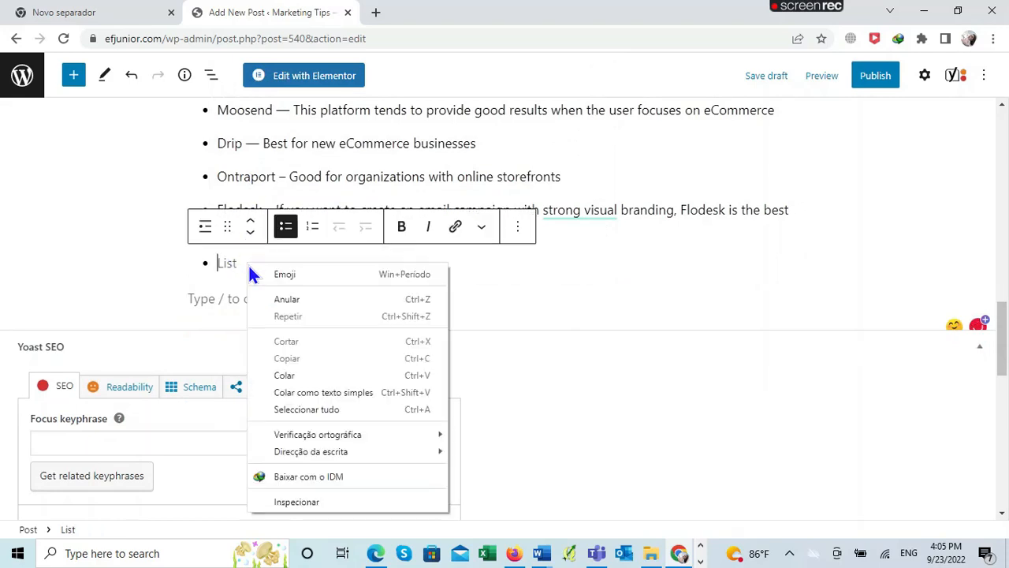
left_click(302, 375)
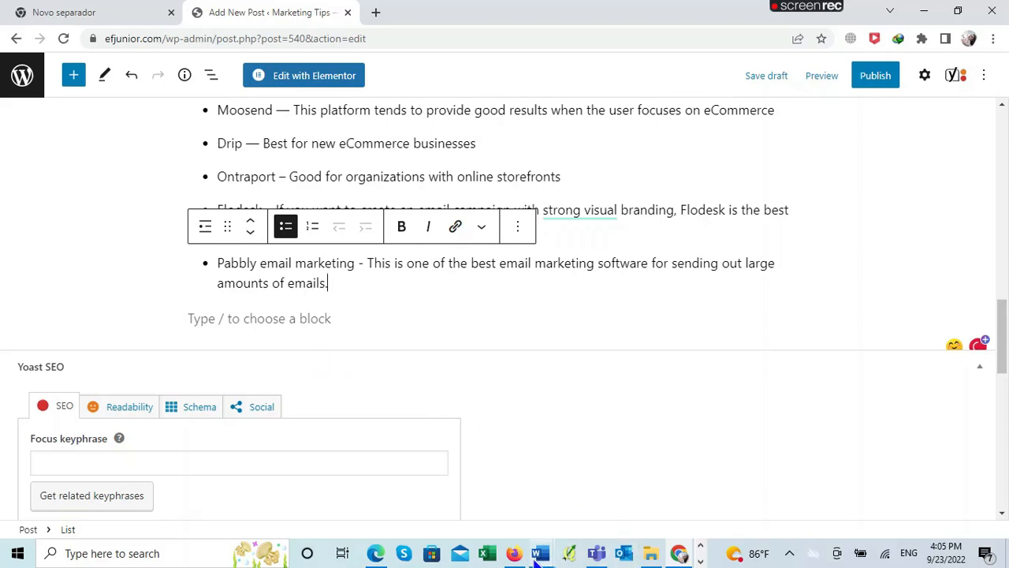
Step: Copy the heading "How to select the best platform" from the Word document and return to the WordPress post
mouse_move(541, 553)
left_click(485, 520)
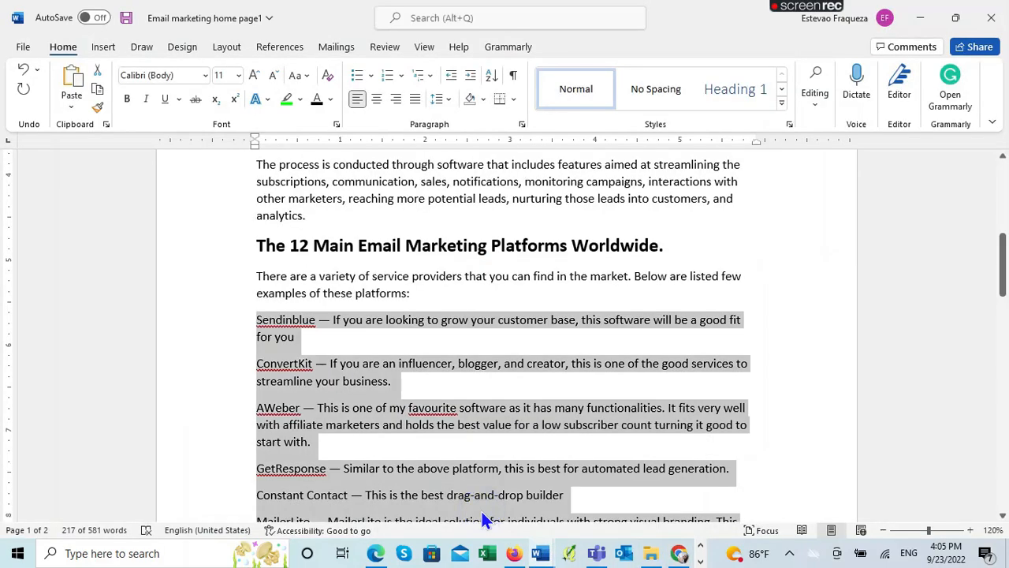
scroll(390, 406, "down", 15)
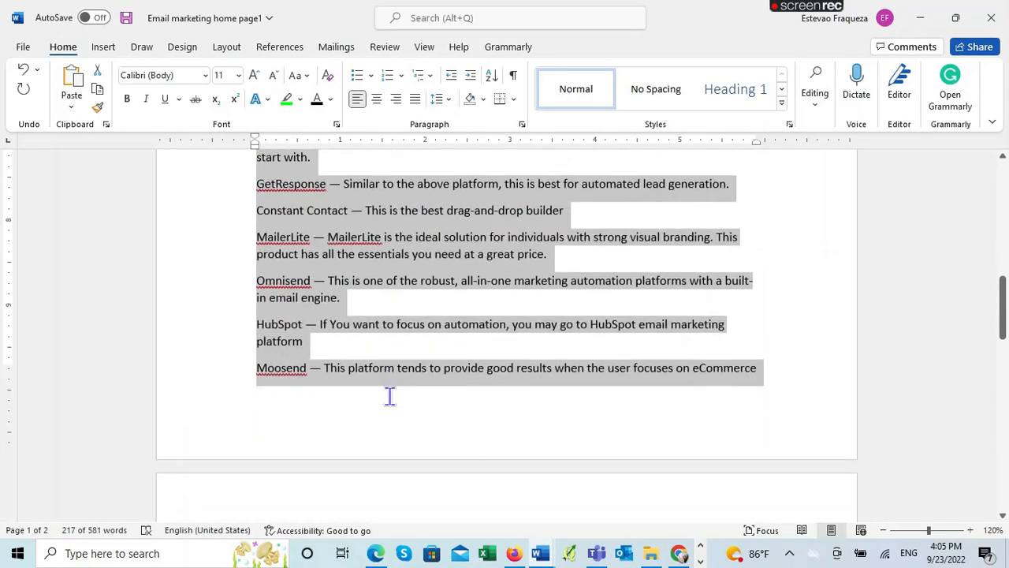
scroll(390, 398, "down", 6)
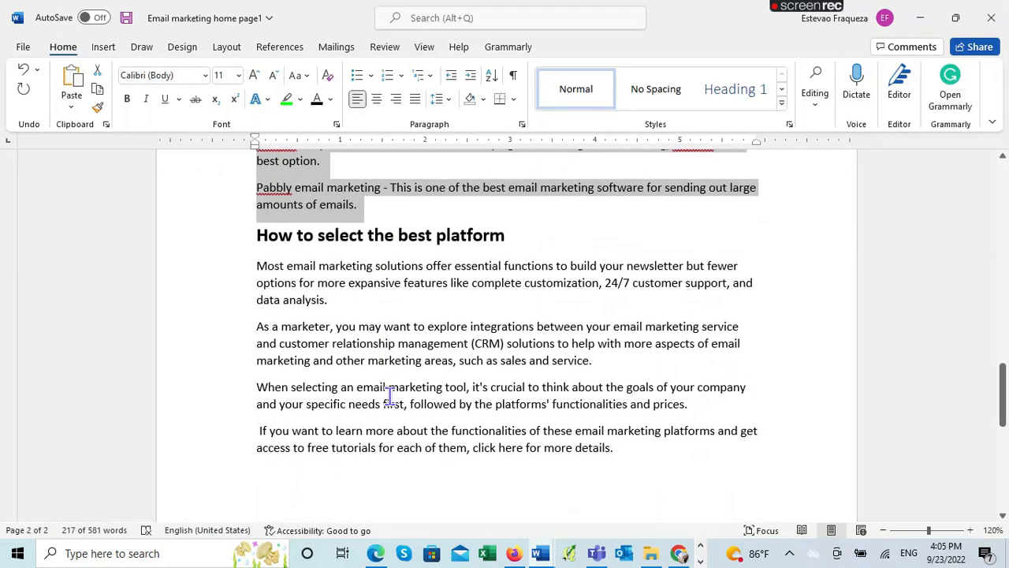
scroll(390, 398, "up", 1)
left_click_drag(516, 235, 266, 256)
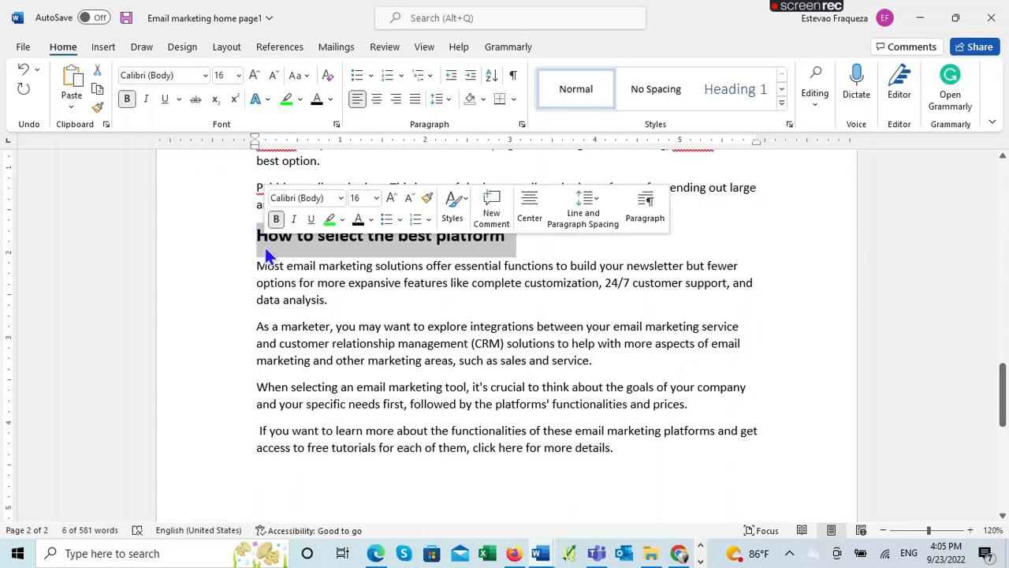
right_click(266, 256)
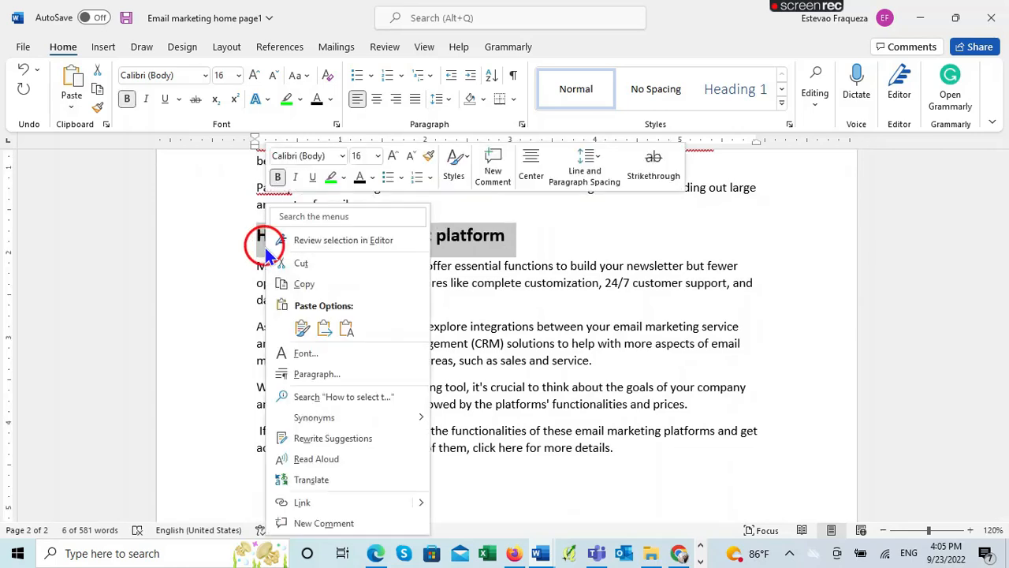
left_click(318, 283)
left_click(679, 553)
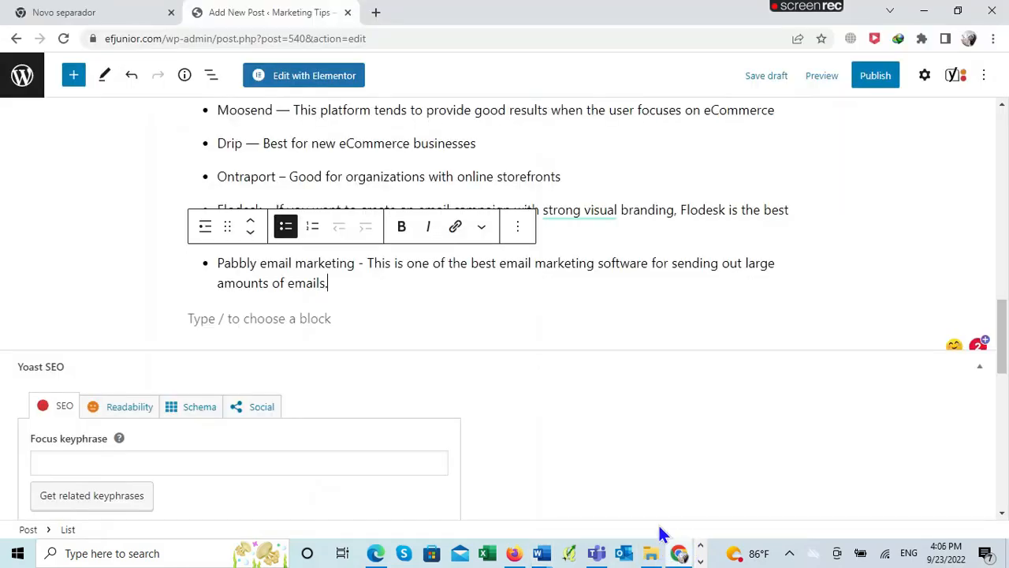
Step: Replace the empty block below the Pabbly bullet with an H2 Heading block and paste the copied heading into it
left_click(272, 318)
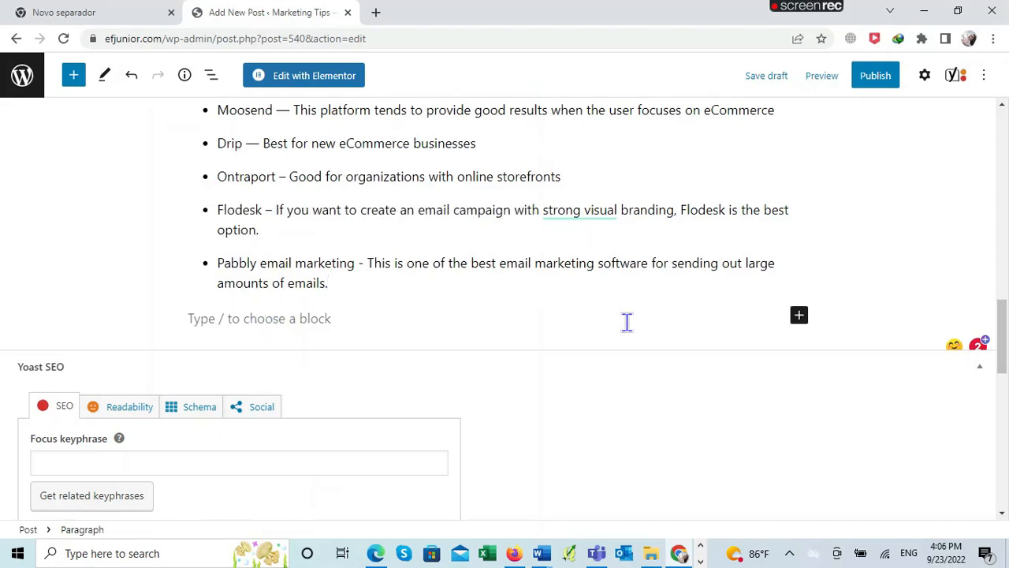
left_click(798, 316)
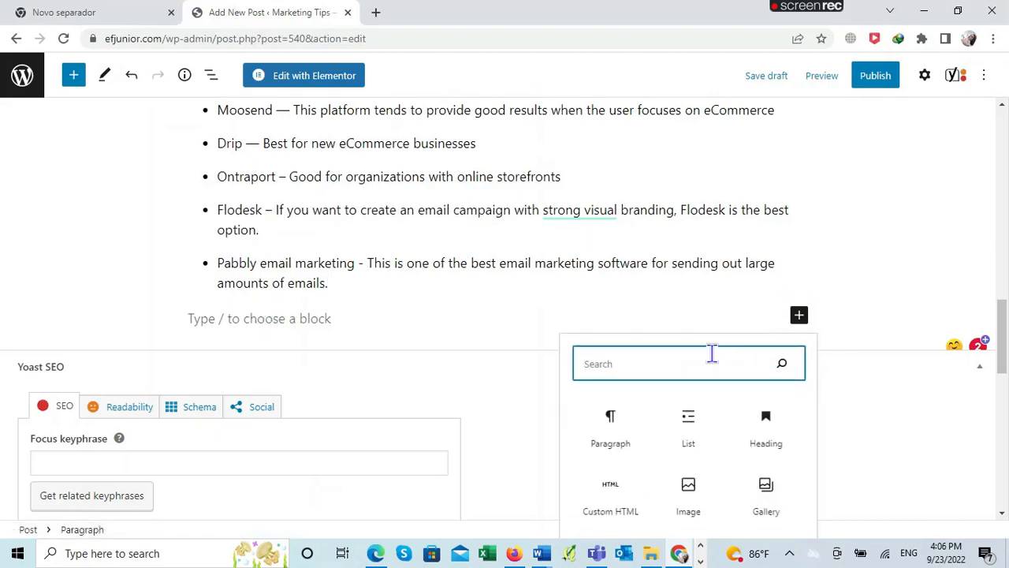
left_click(766, 426)
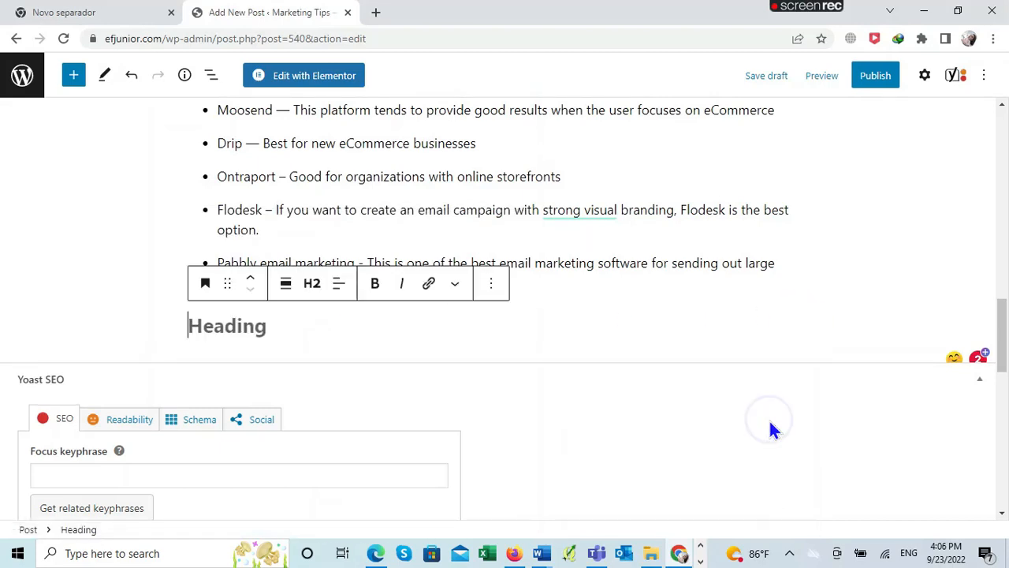
left_click(312, 282)
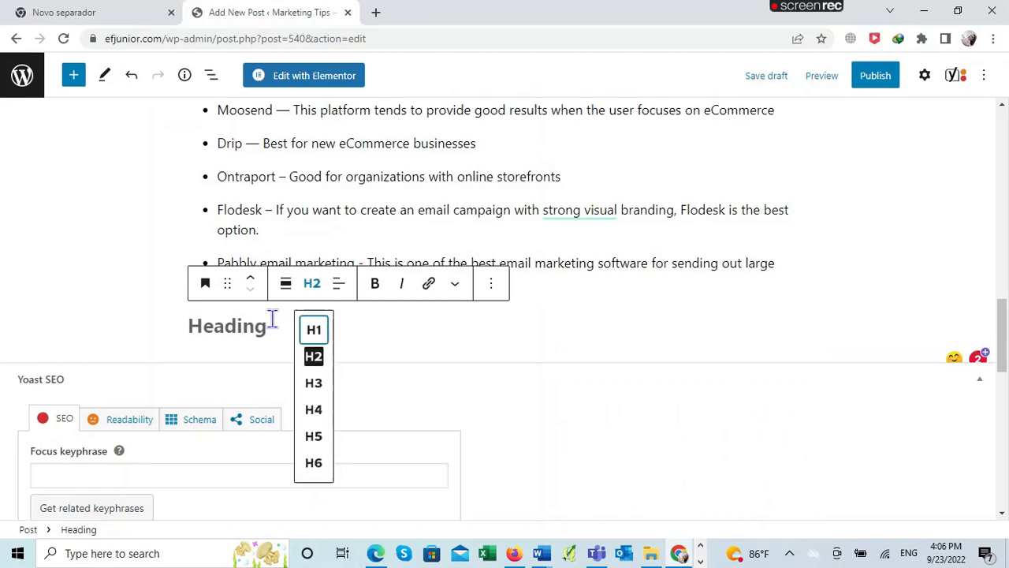
left_click(319, 358)
right_click(229, 326)
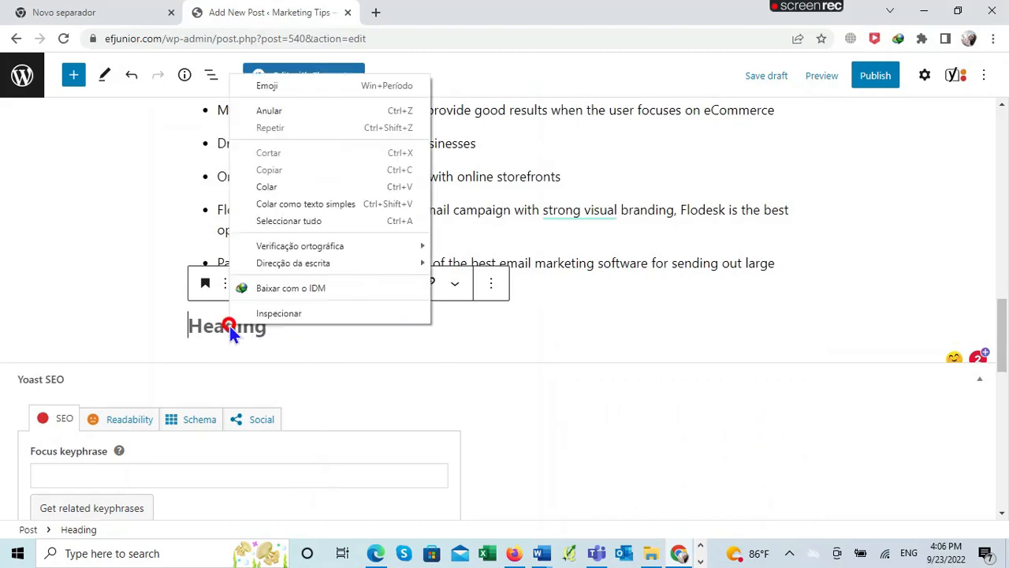
left_click(272, 187)
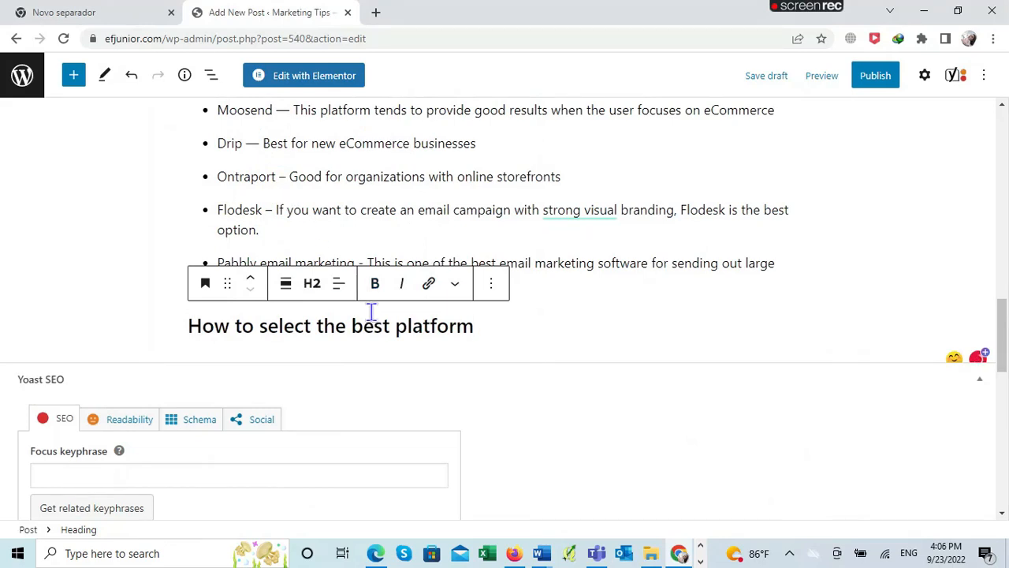
Step: Add an empty Paragraph block below the "How to select the best platform" heading
left_click(80, 272)
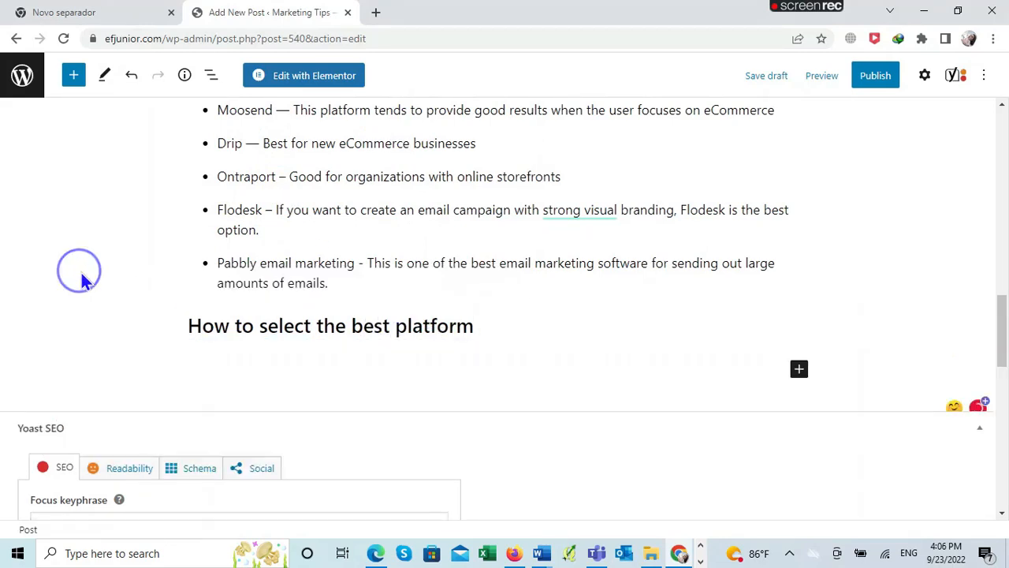
left_click(798, 370)
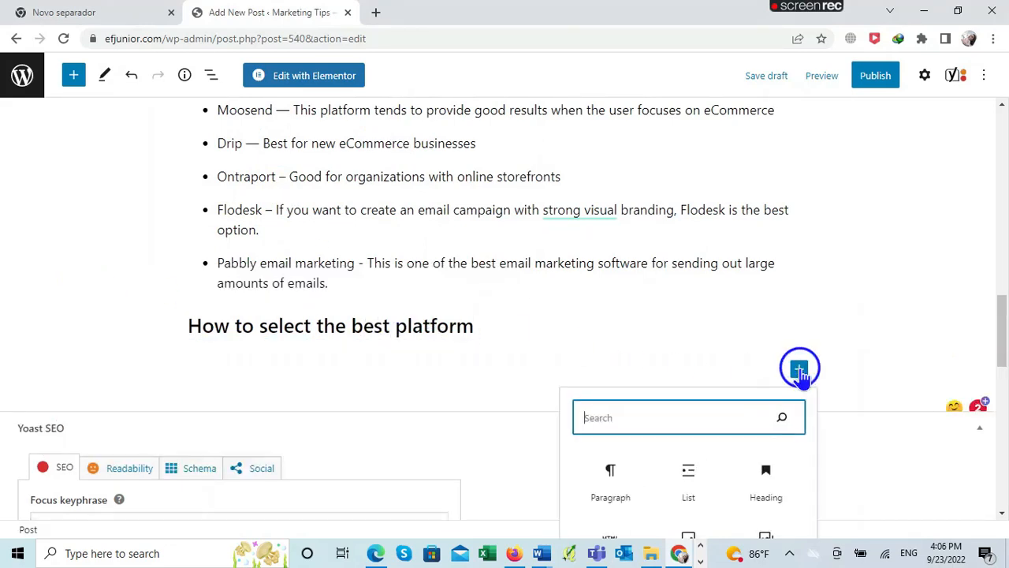
left_click(610, 476)
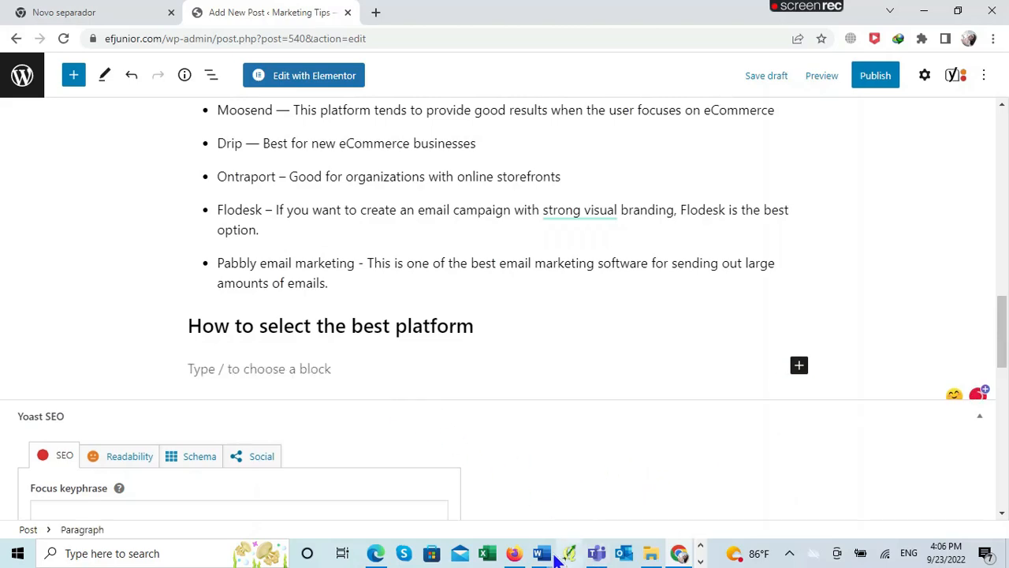
Step: Copy the four paragraphs under "How to select the best platform" from the Word document and paste them into the post's empty paragraph block
mouse_move(541, 552)
left_click(471, 514)
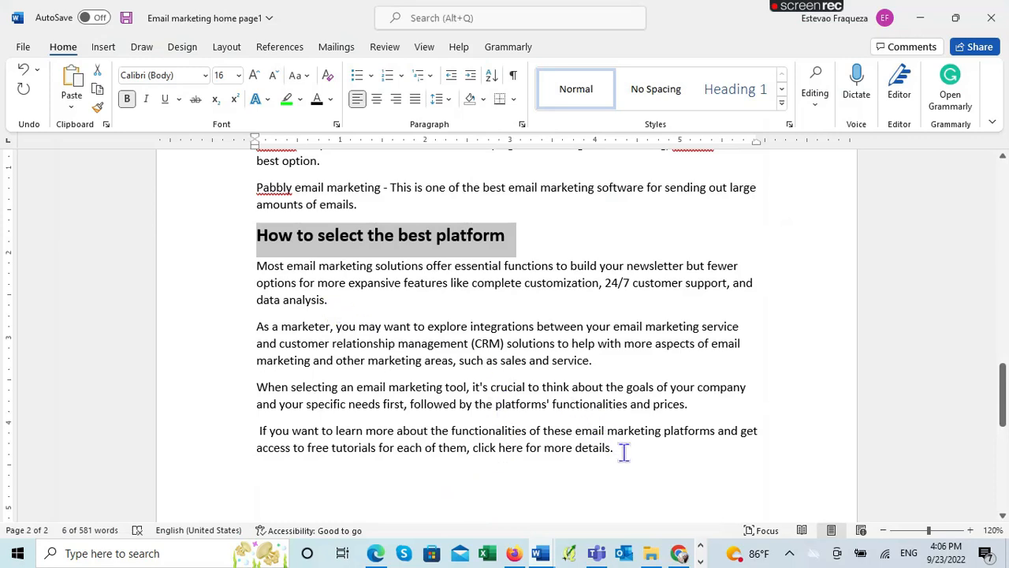
left_click_drag(623, 451, 259, 265)
right_click(298, 283)
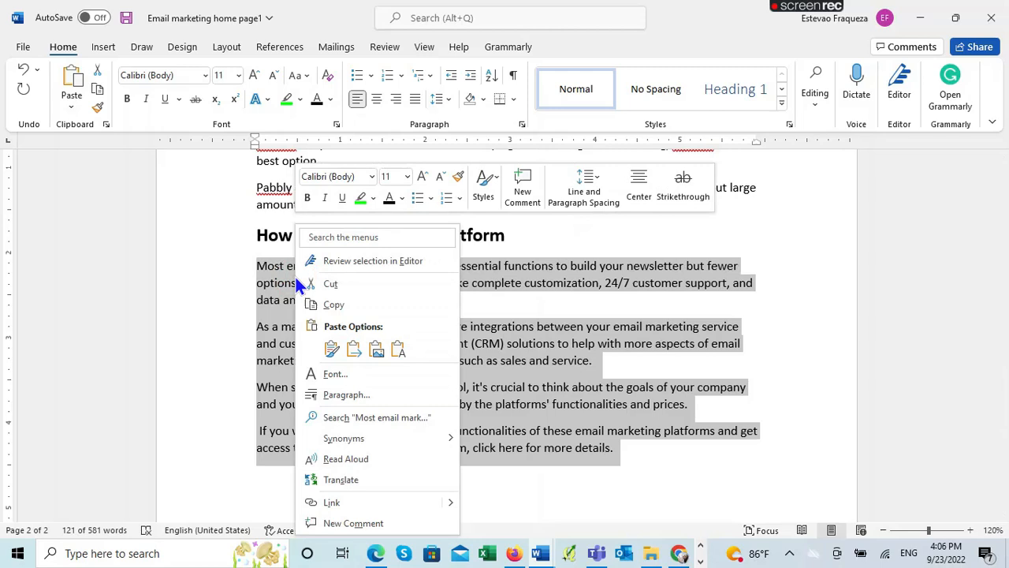
left_click(358, 305)
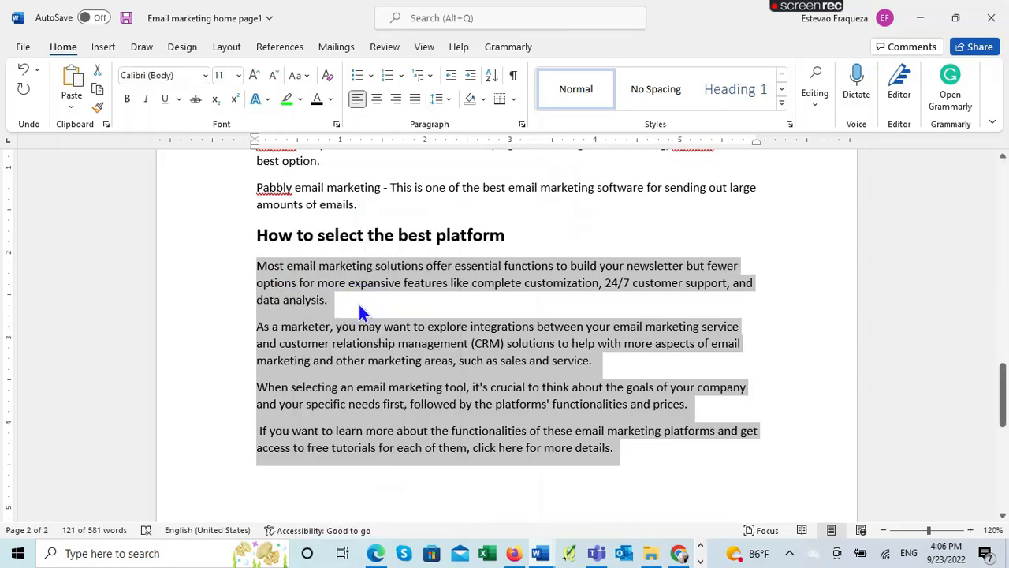
mouse_move(517, 555)
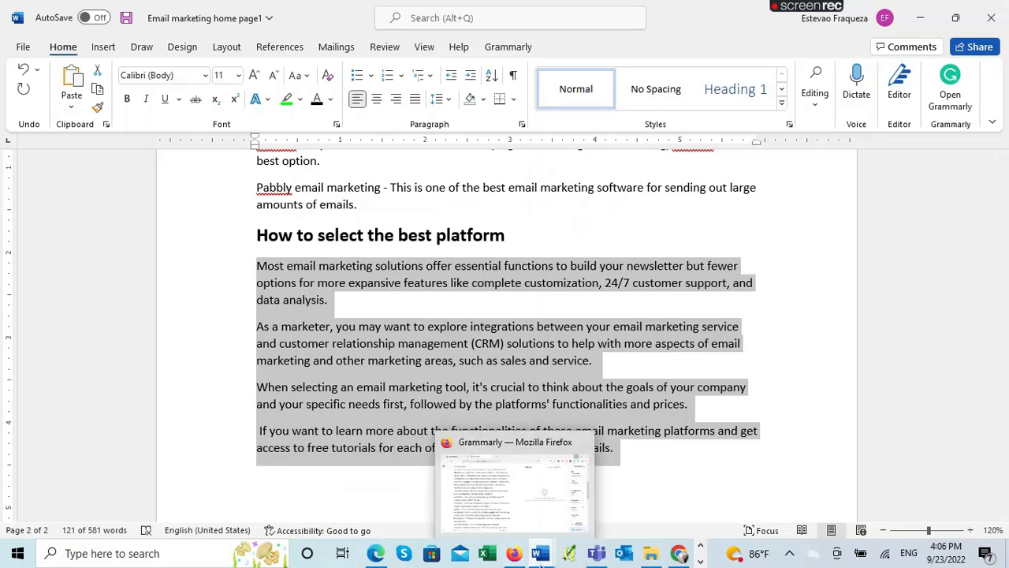
mouse_move(557, 559)
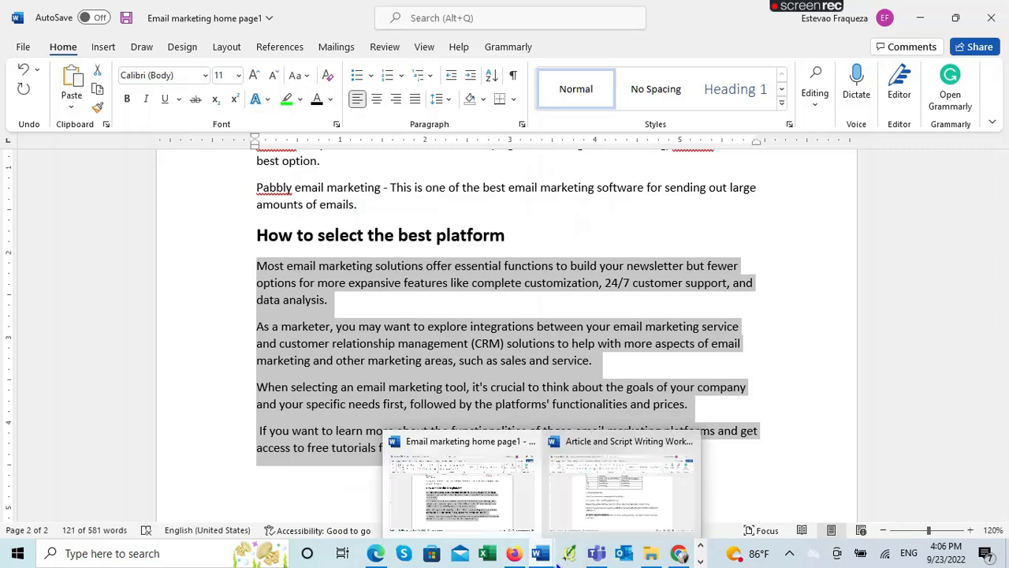
left_click(683, 555)
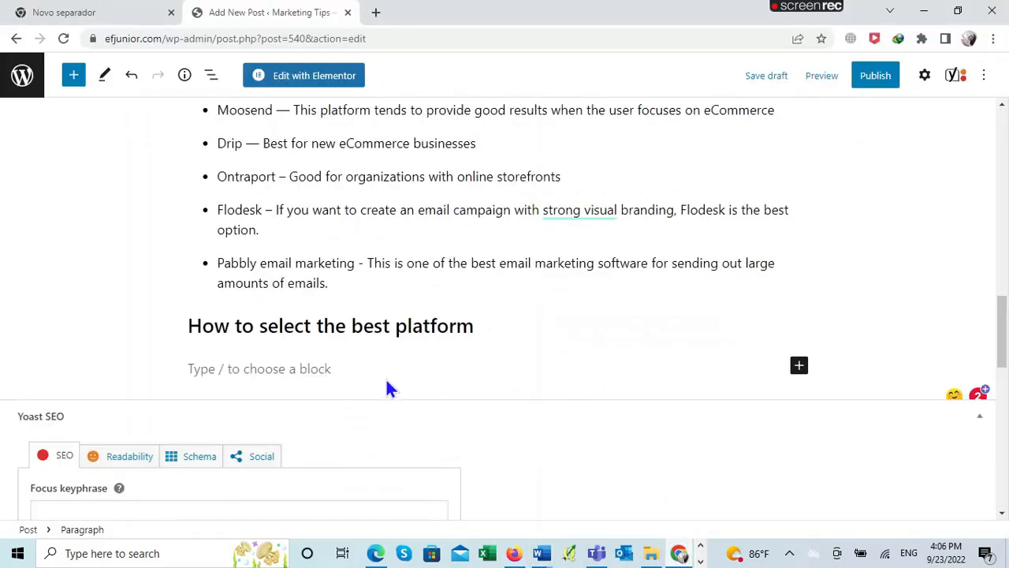
right_click(189, 368)
left_click(236, 229)
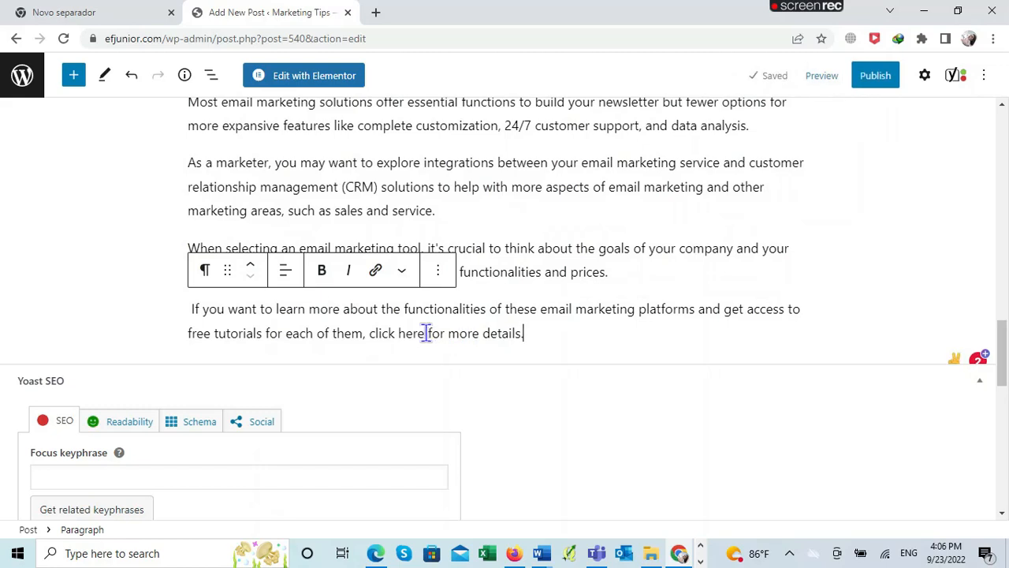
Step: Replace the word "here" with "below" in the last paragraph's "click here for more details"
left_click_drag(425, 333, 397, 332)
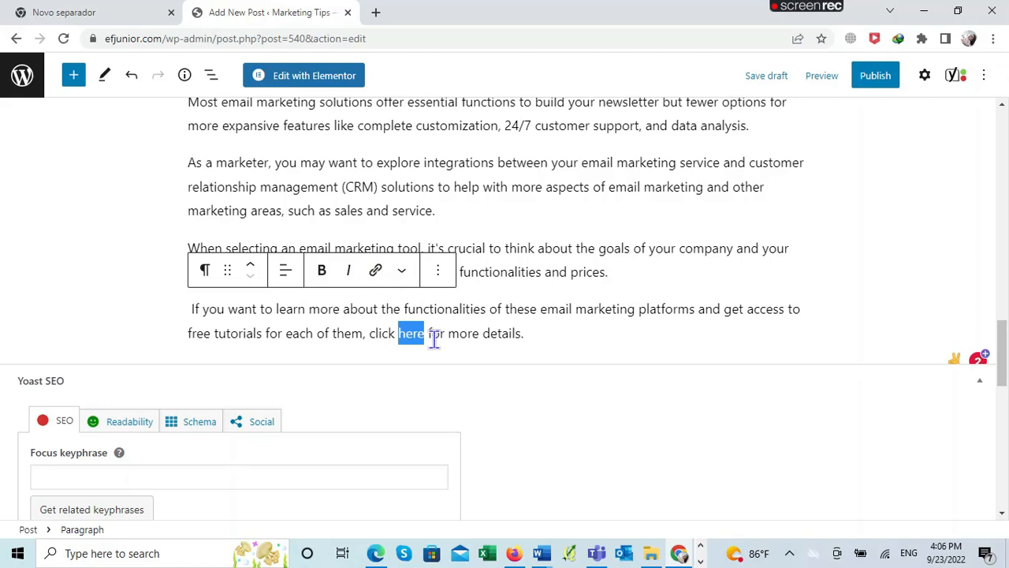
type("belo")
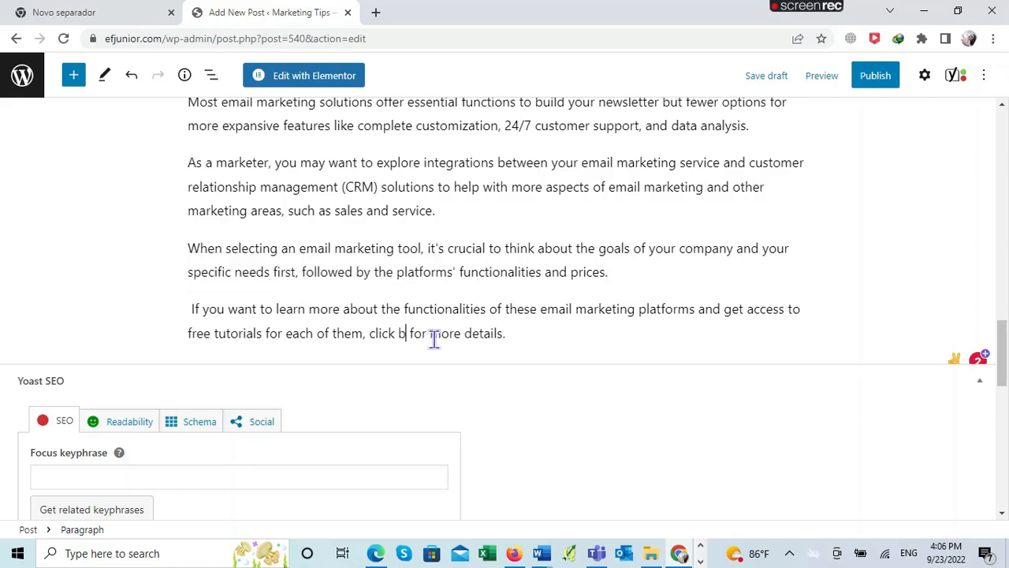
type("w")
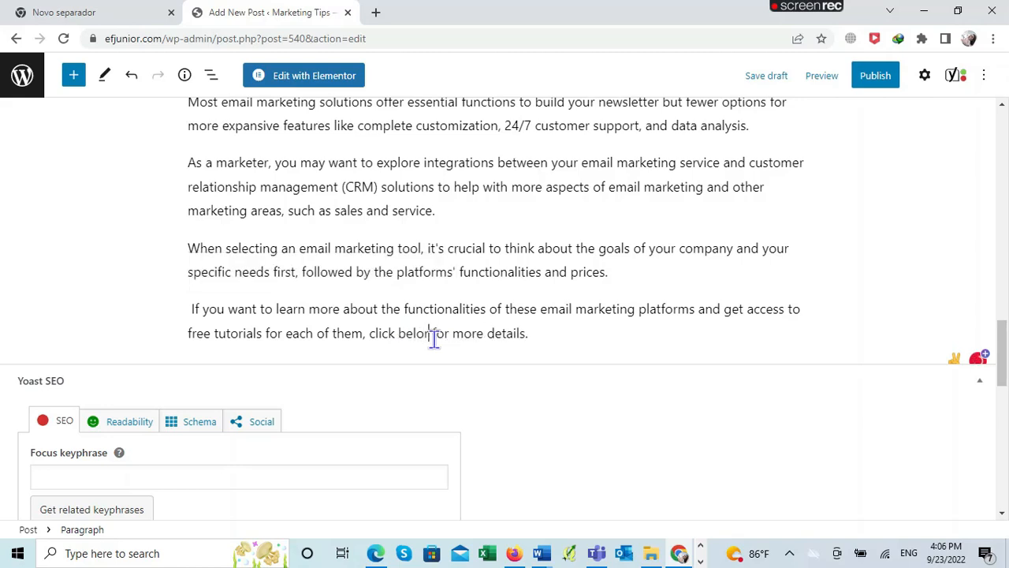
type("w")
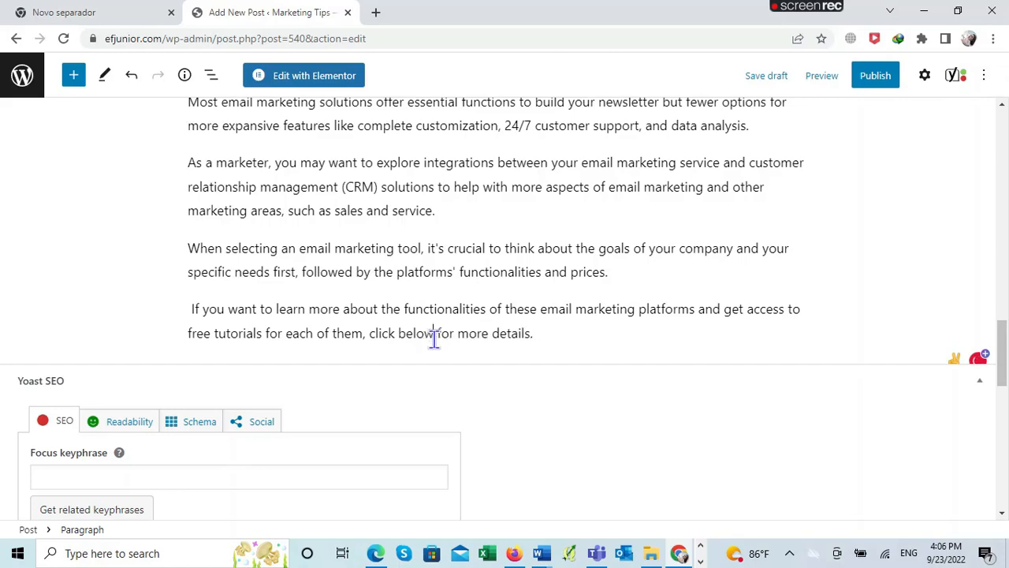
left_click(610, 326)
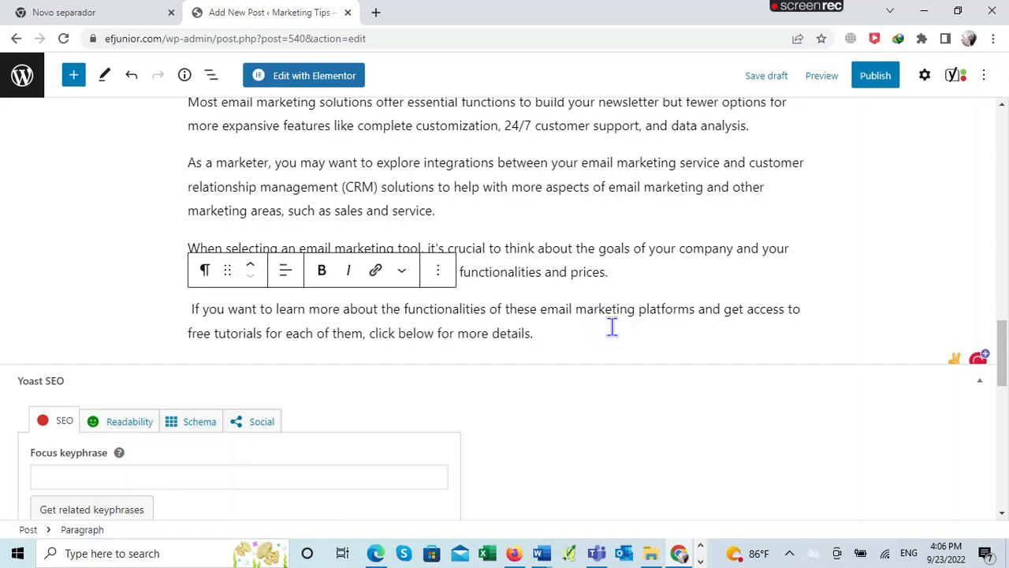
Step: Return to the beginning of the post and save it as a draft
scroll(517, 241, "up", 3)
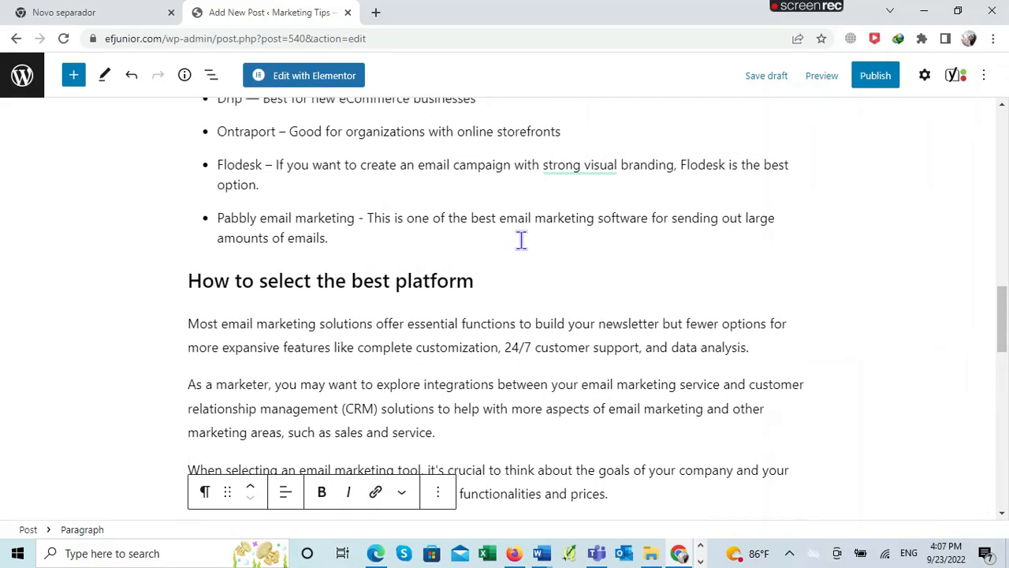
scroll(521, 239, "up", 10)
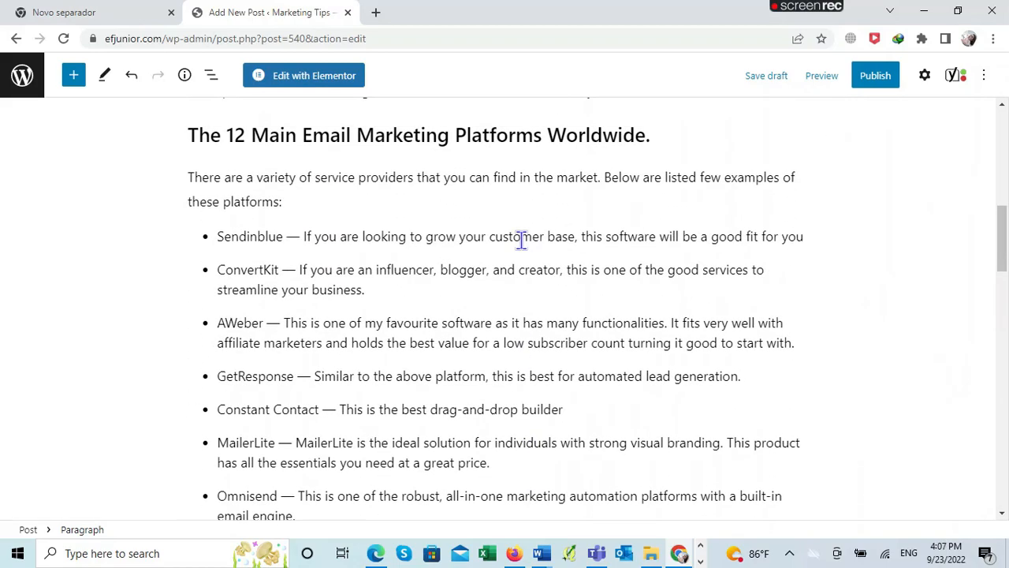
scroll(520, 239, "up", 4)
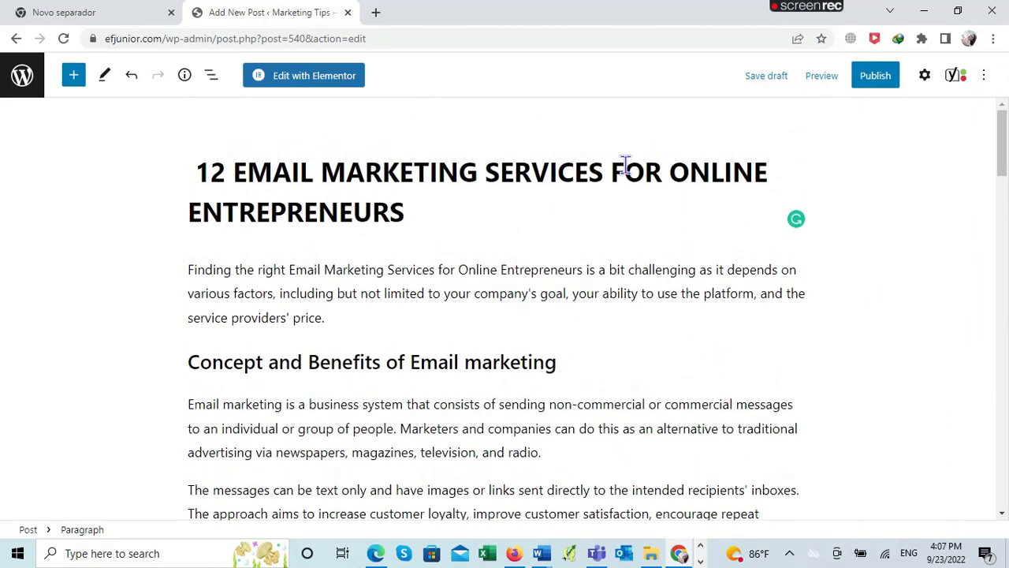
left_click(777, 81)
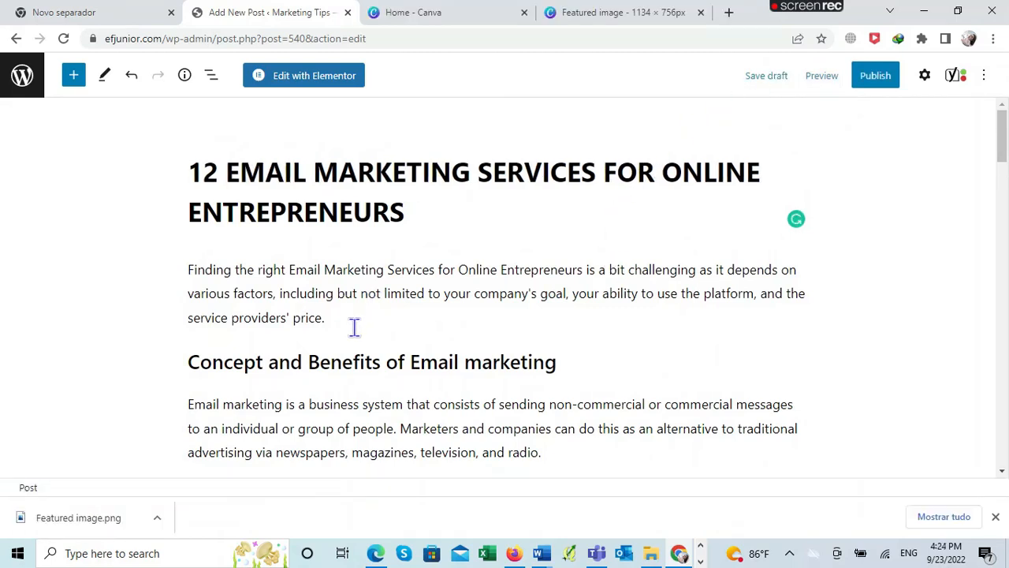
Step: Insert an Image block between the introductory paragraph and the "Concept and Benefits of Email marketing" heading
mouse_move(355, 350)
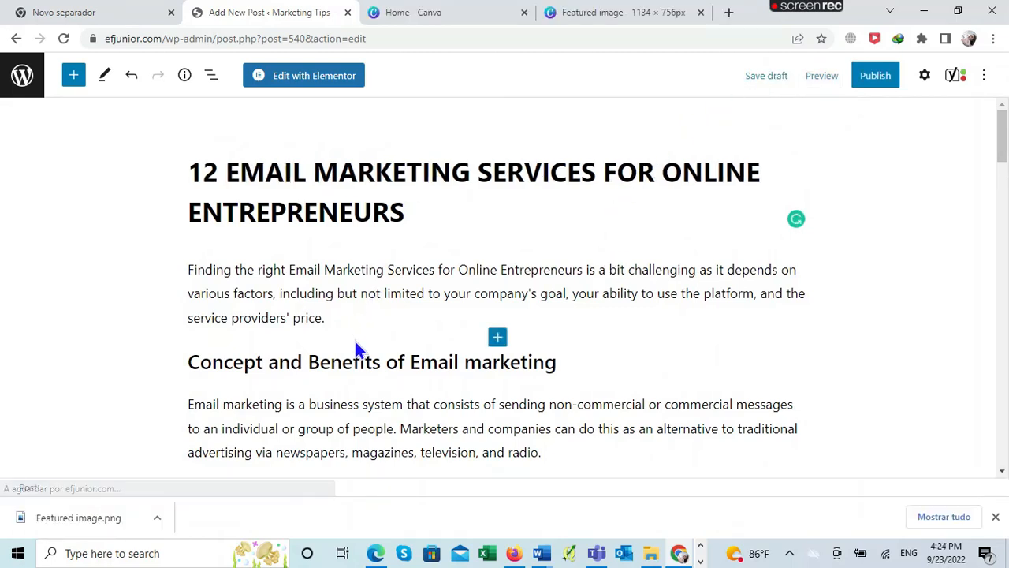
left_click(498, 338)
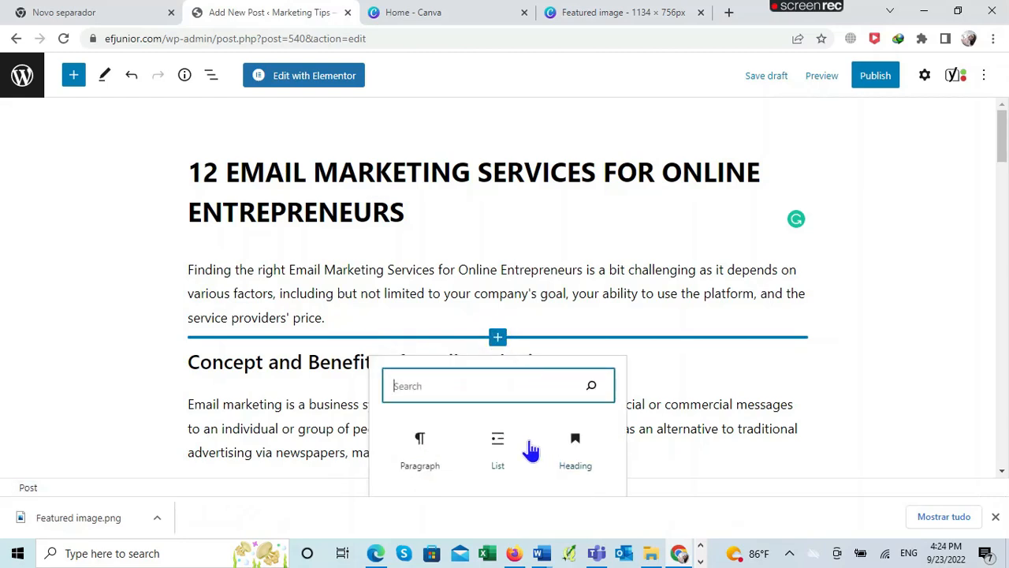
type("im")
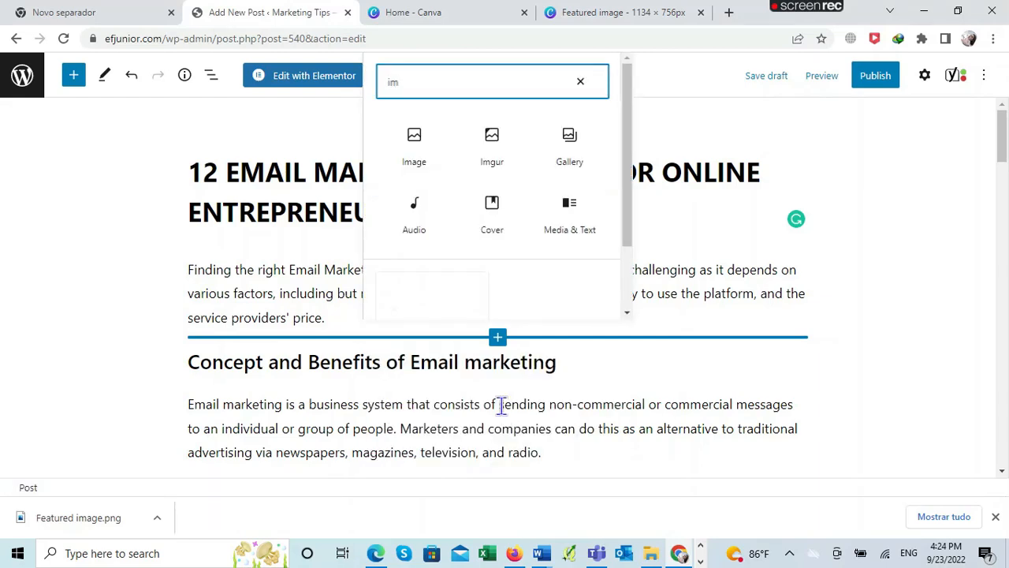
type("ag")
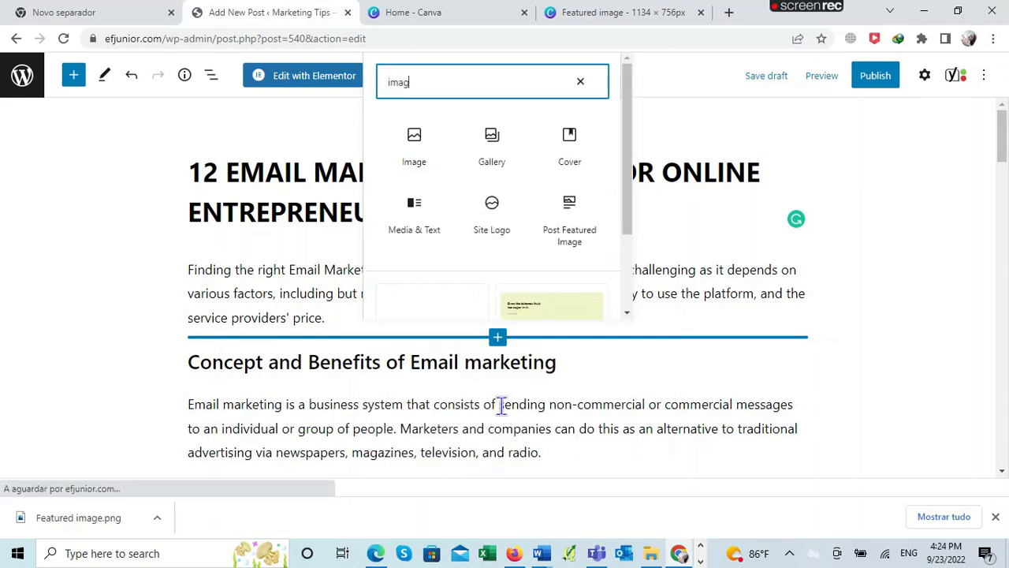
left_click(415, 141)
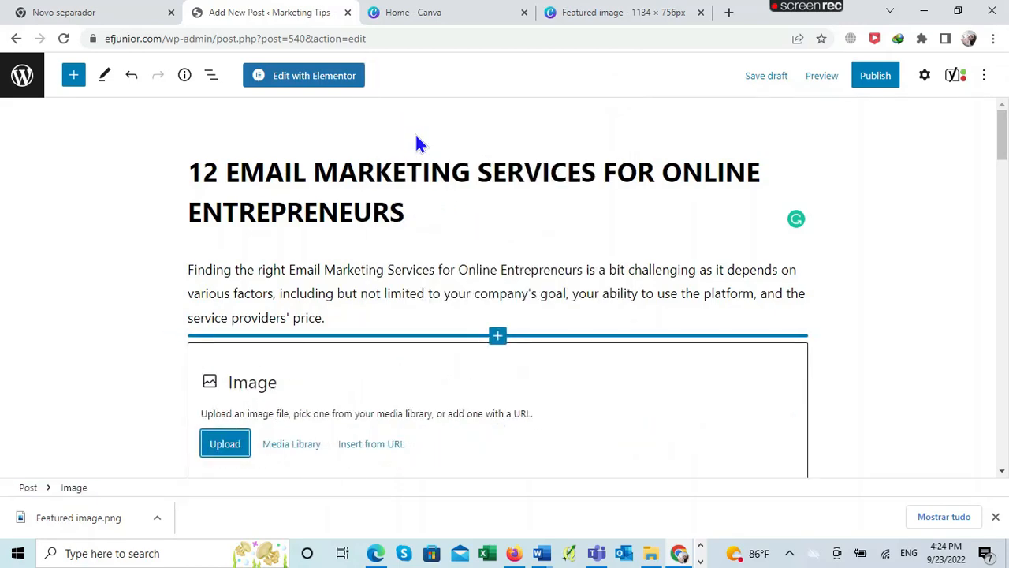
Step: Upload the PNG file "12 EMAIL MARKETING SERVICES FOR ONLINE ENTREPRENEURS" from the Downloads folder into the empty Image block
scroll(454, 367, "down", 2)
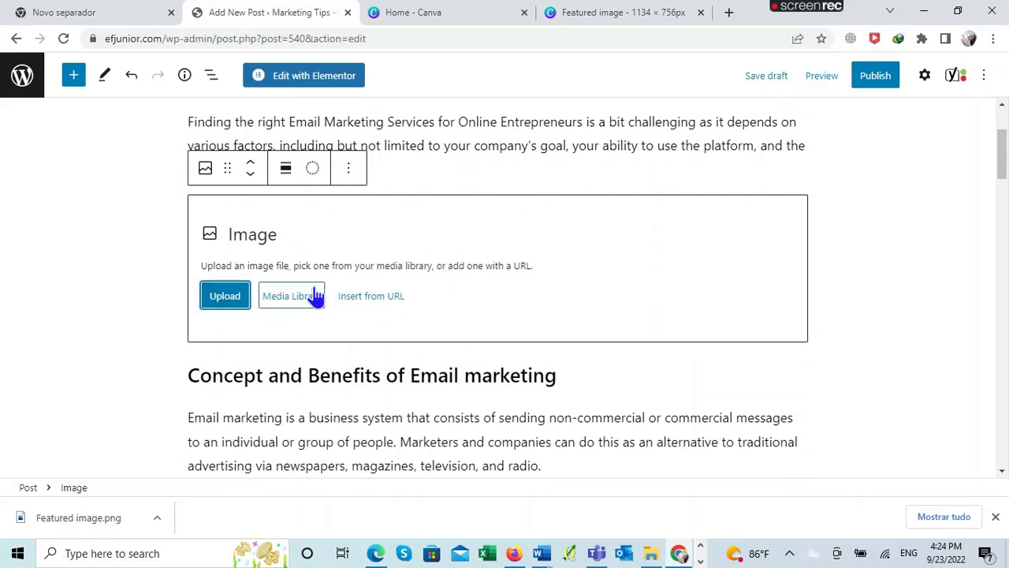
left_click(226, 297)
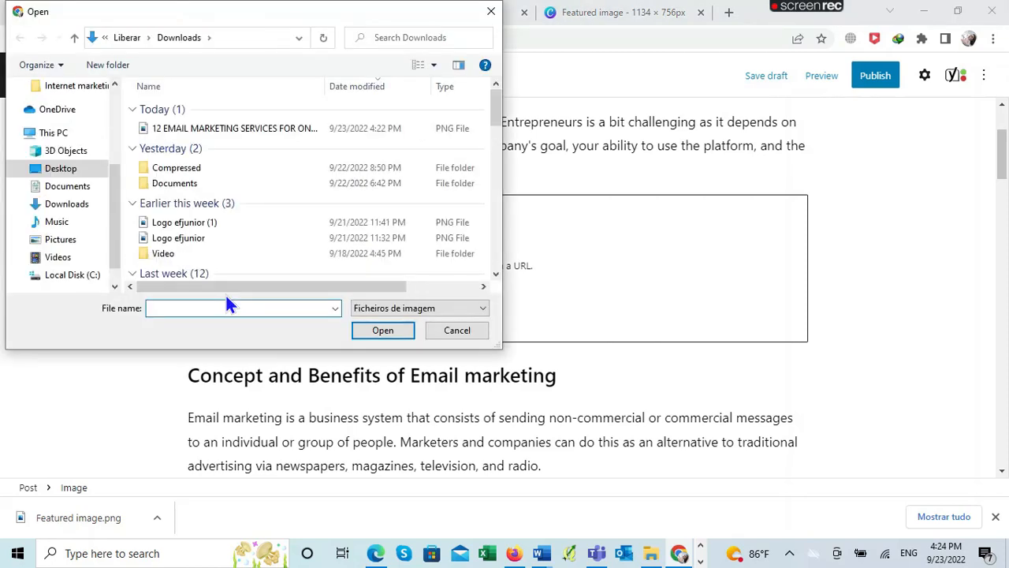
left_click(228, 123)
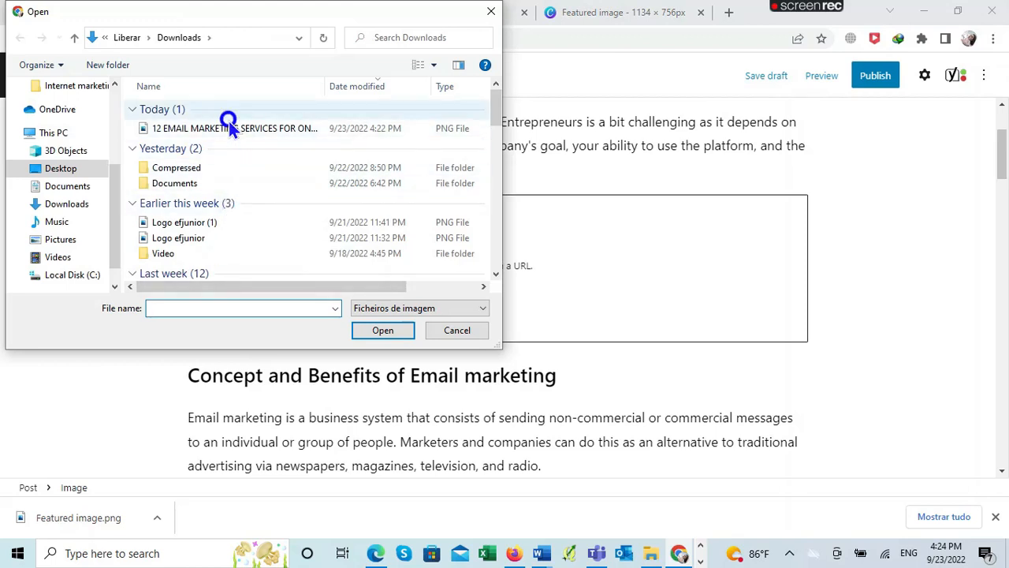
left_click(229, 129)
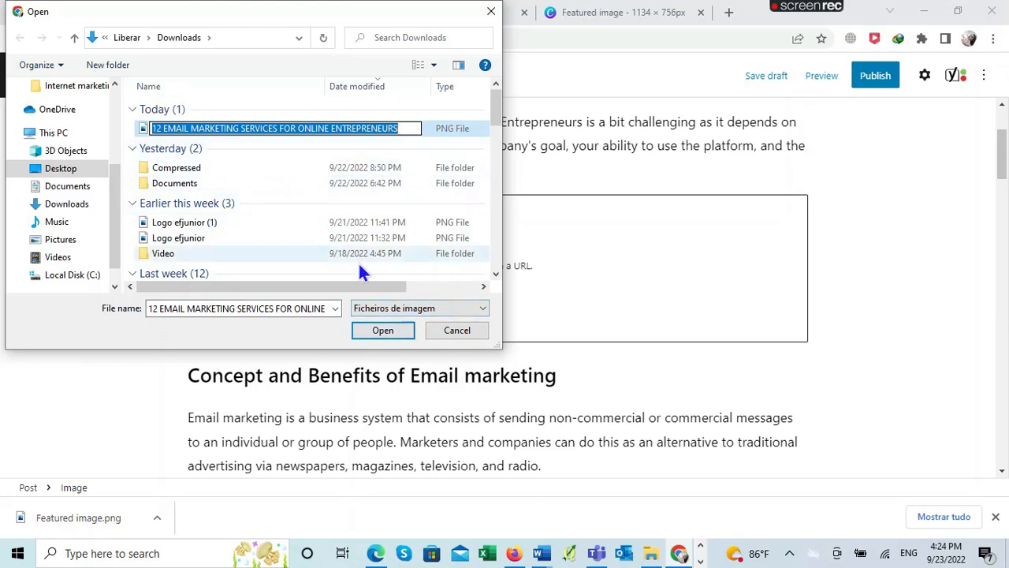
left_click(389, 332)
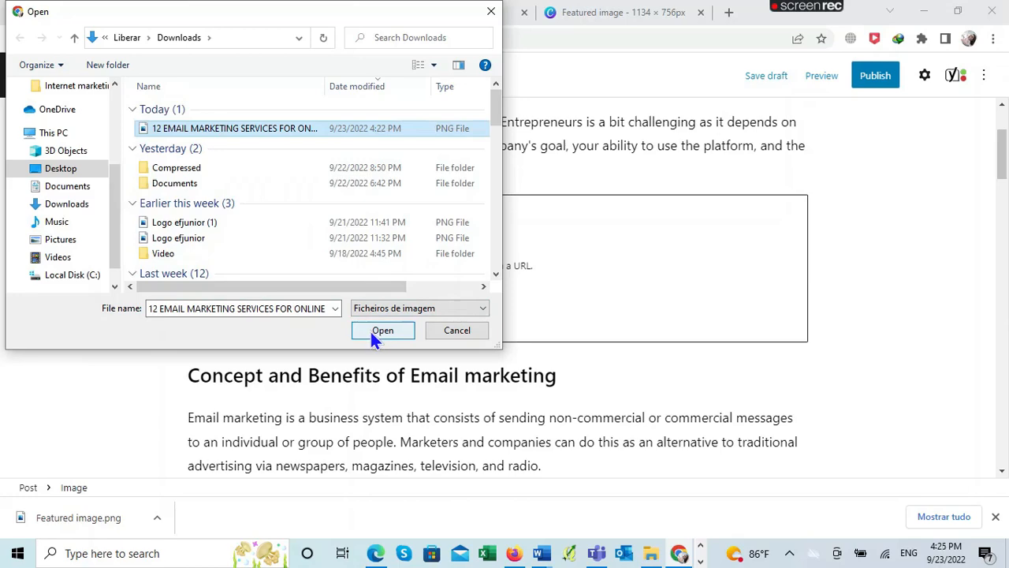
left_click(370, 330)
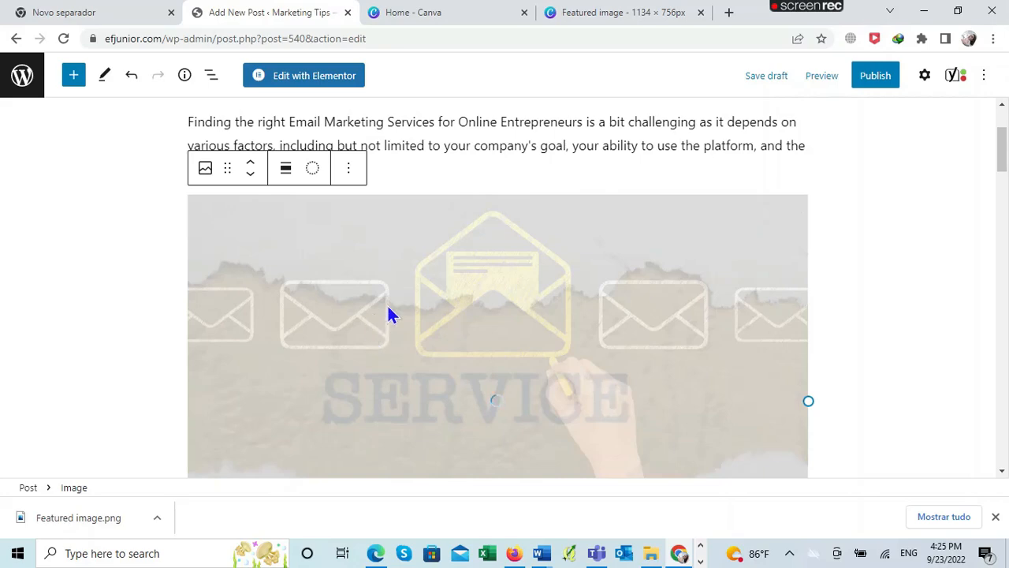
scroll(400, 303, "down", 5)
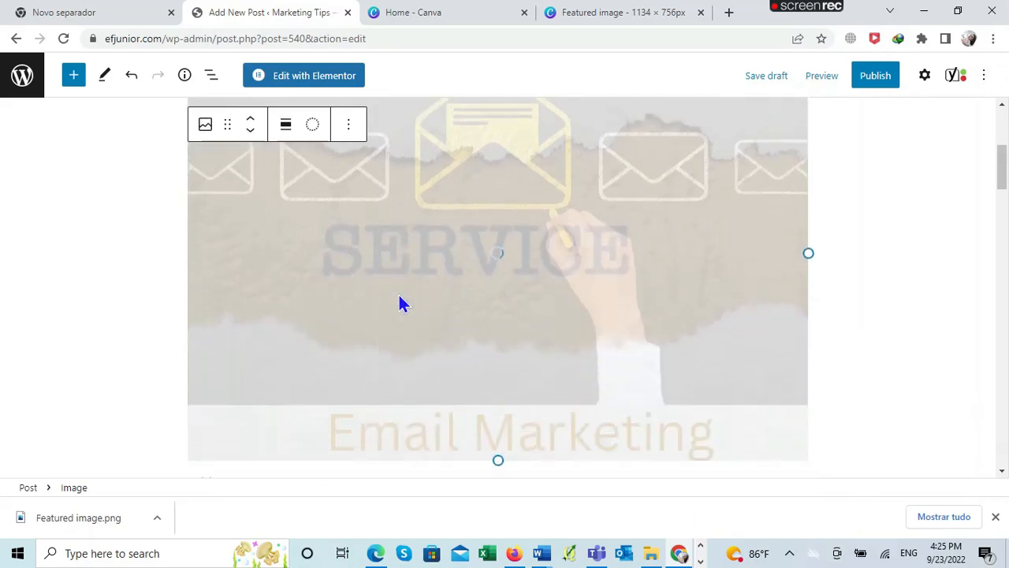
scroll(398, 292, "up", 5)
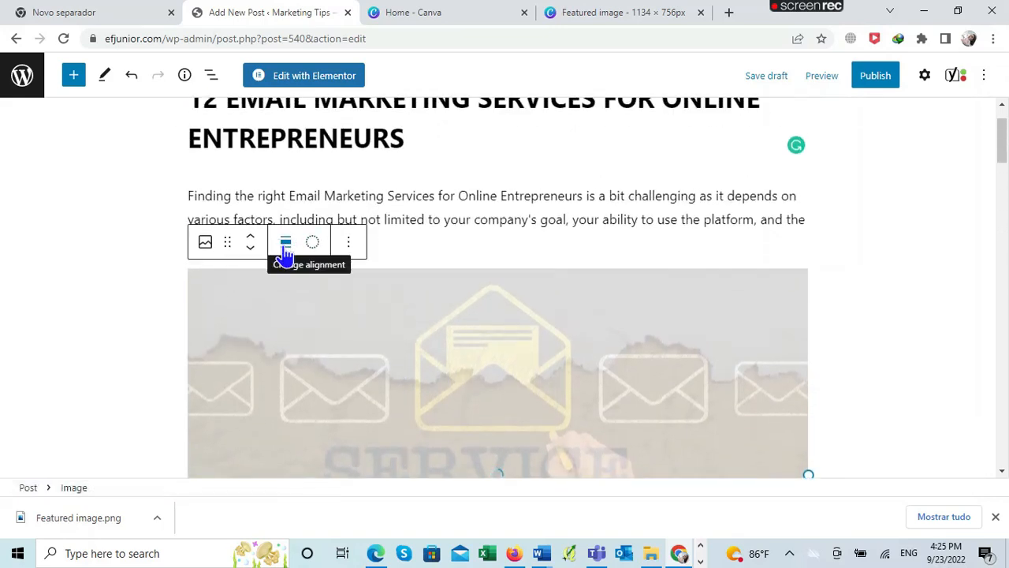
Step: Examine the image block's style and Advanced settings, including the HTML anchor and CSS class options
left_click_drag(238, 249, 198, 263)
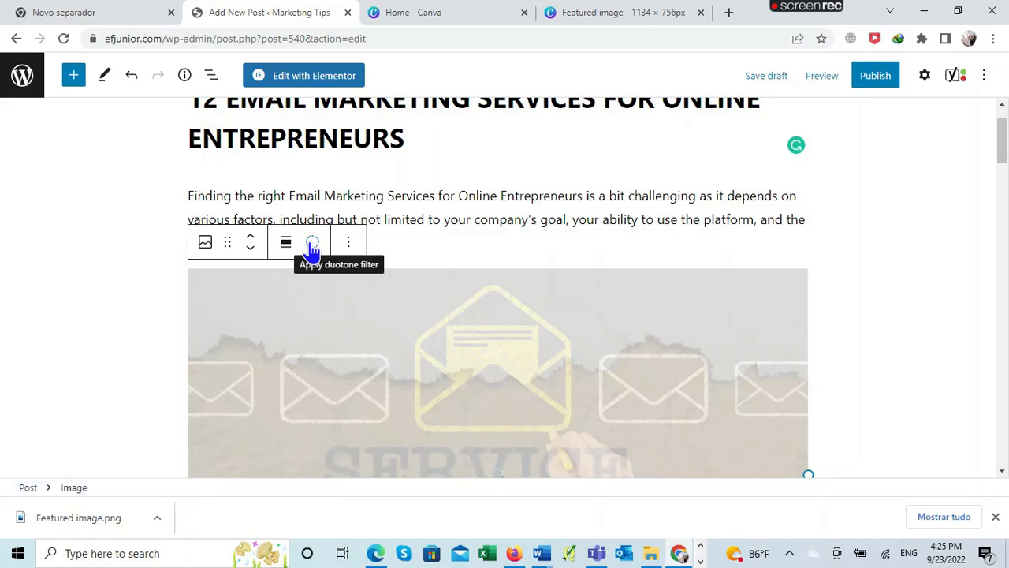
left_click(349, 244)
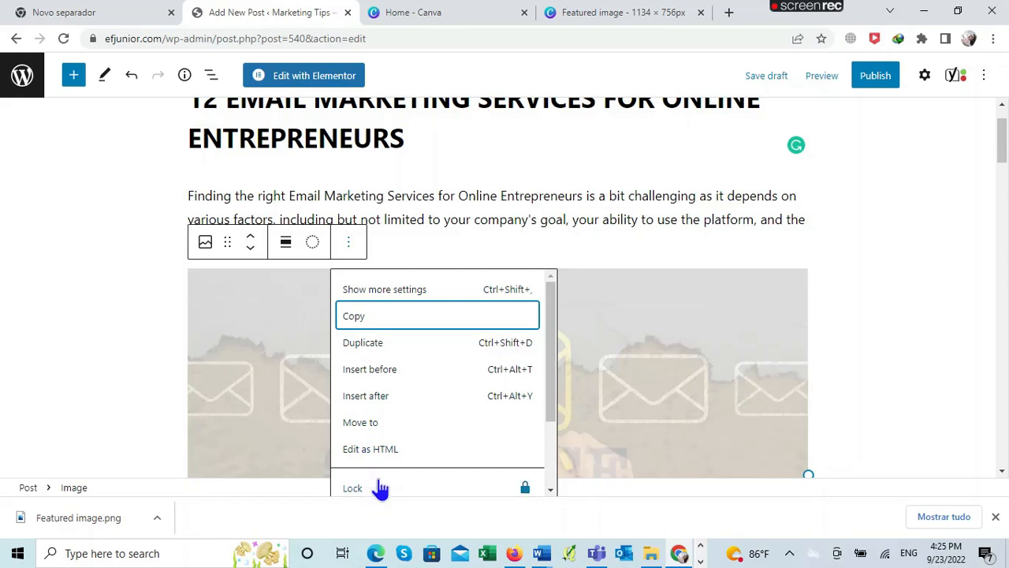
left_click(389, 291)
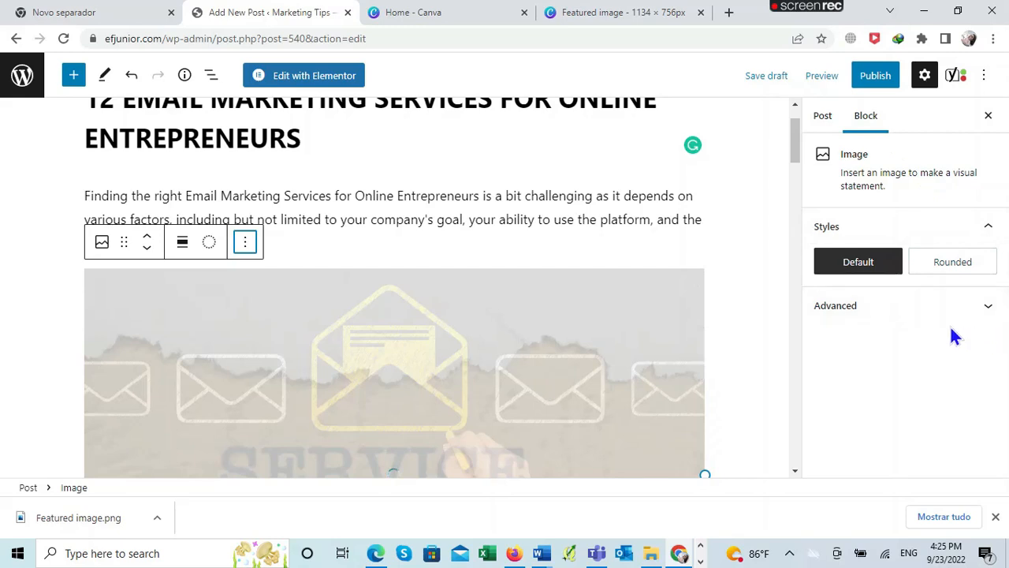
left_click(852, 316)
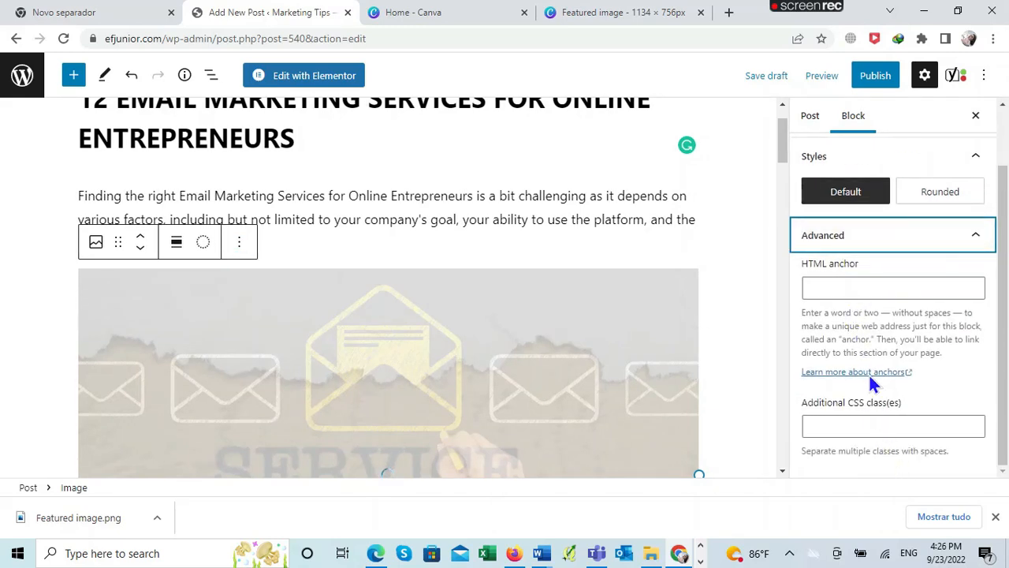
left_click(975, 115)
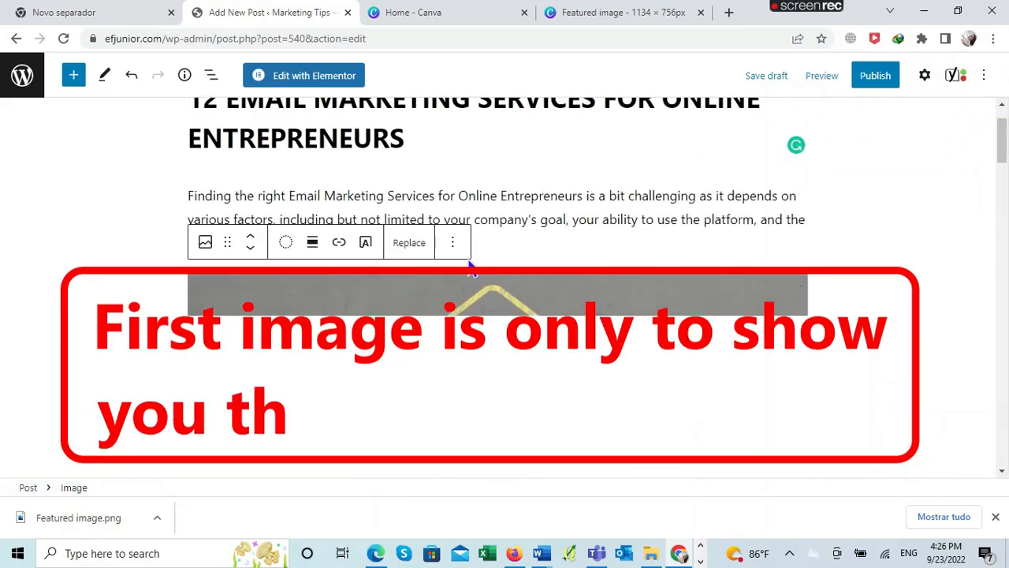
Step: Align the uploaded email marketing image to the center of the post and check its placement
left_click(313, 245)
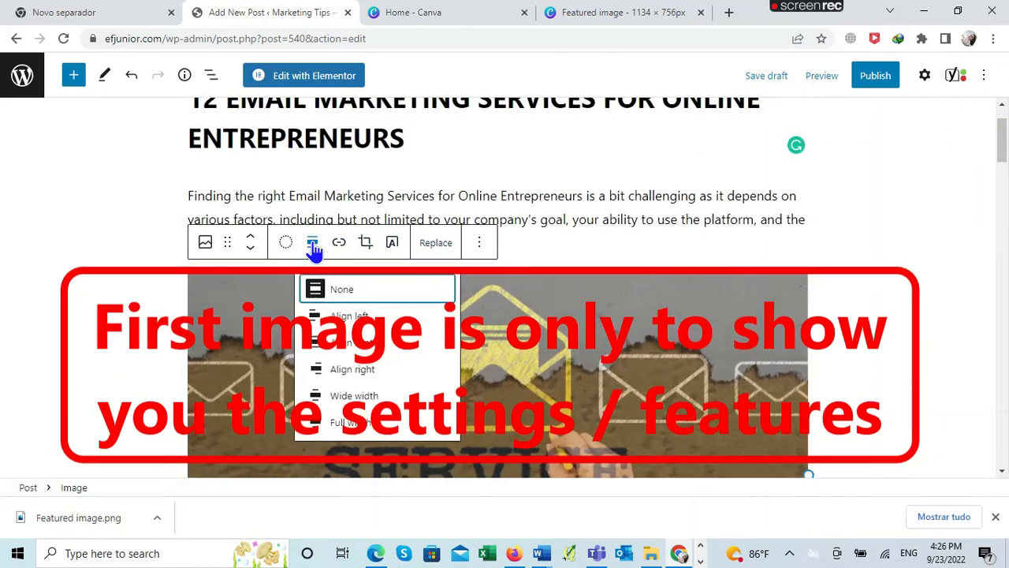
left_click(597, 322)
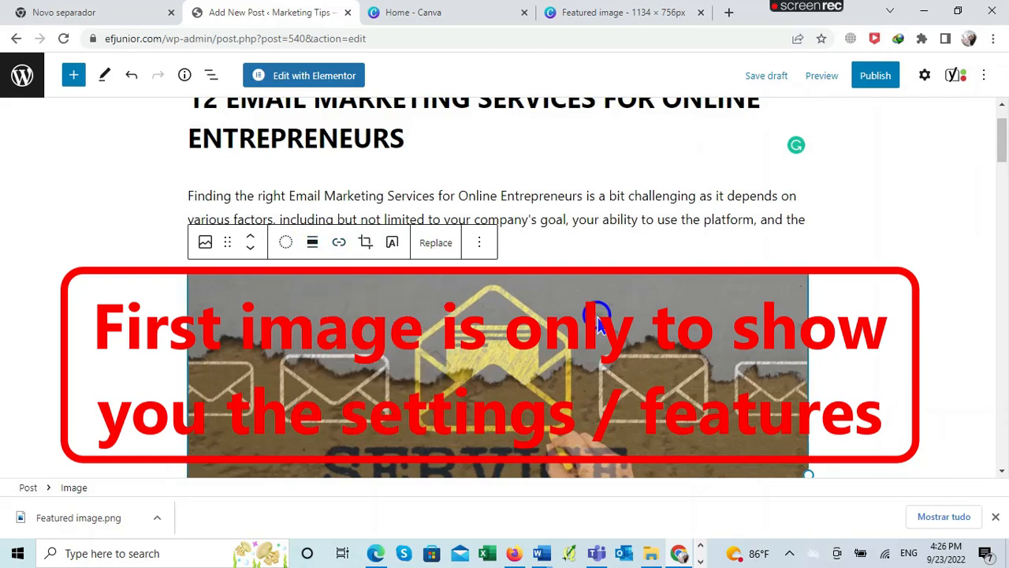
left_click(313, 246)
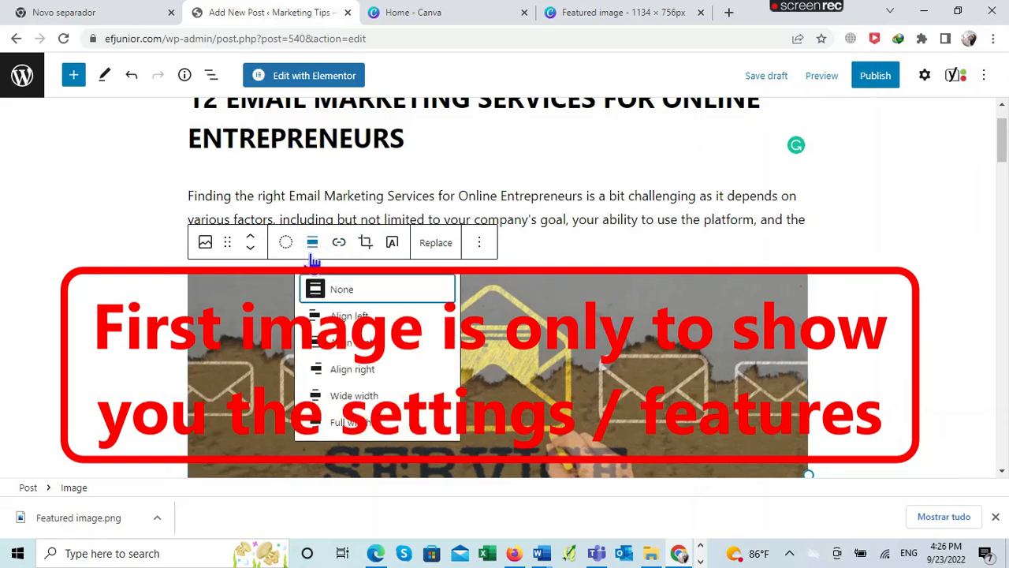
left_click(353, 344)
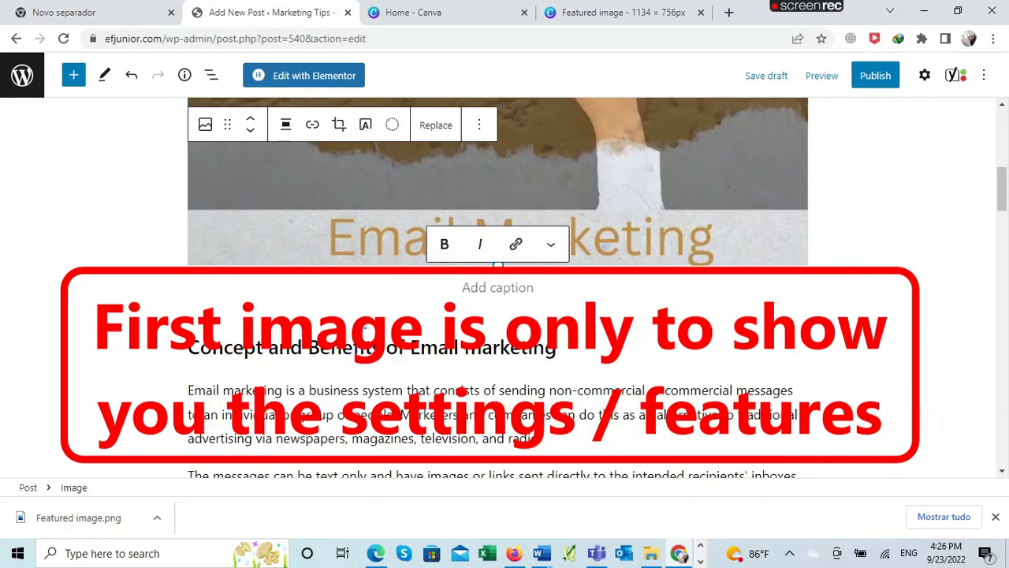
scroll(702, 296, "up", 4)
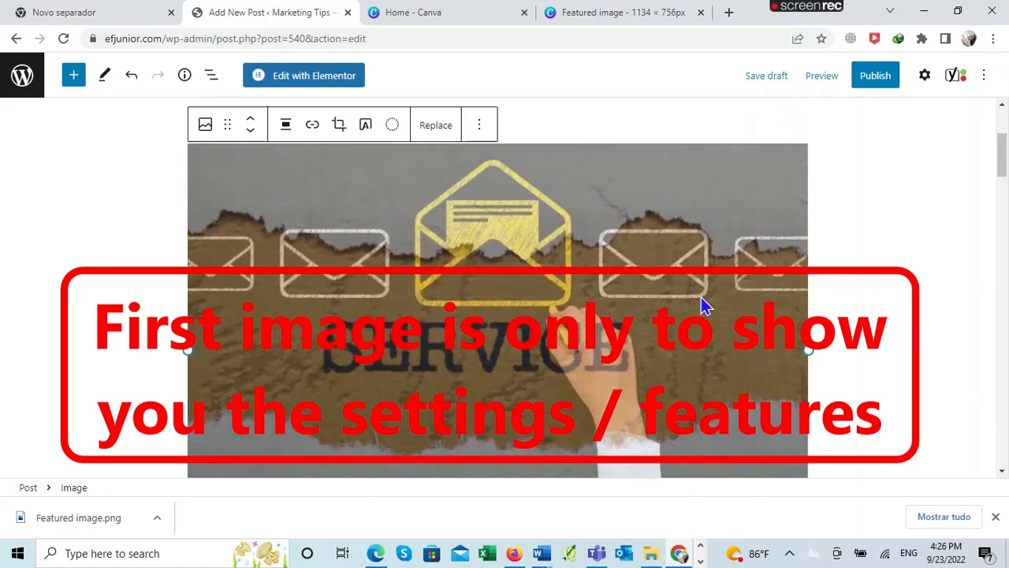
scroll(701, 298, "up", 2)
scroll(700, 298, "down", 2)
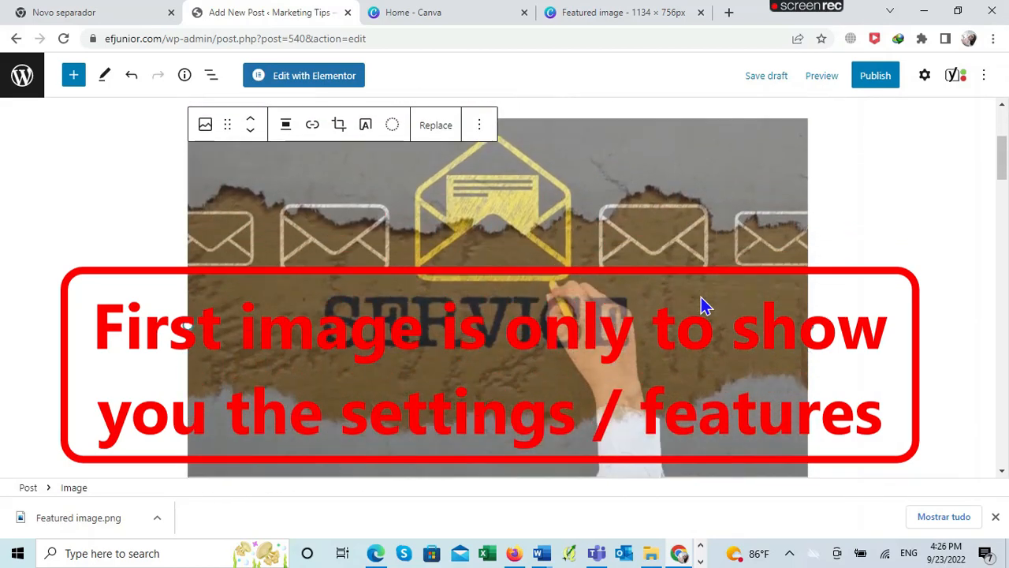
scroll(702, 305, "down", 3)
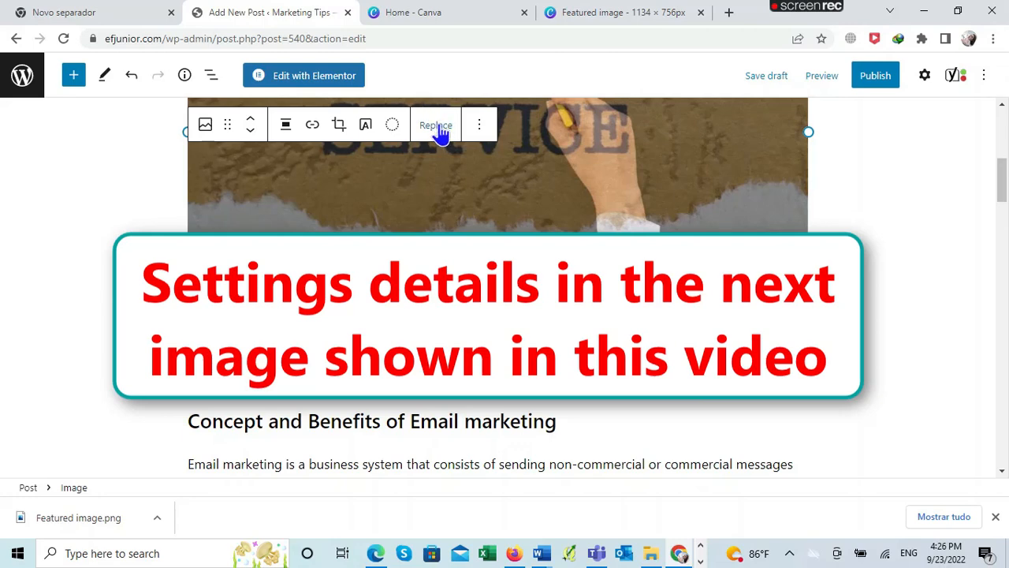
Step: Show the image's additional settings and paste "12 EMAIL MARKETING SERVICES FOR ONLINE ENTREPRENEURS" as its alt text
left_click(480, 127)
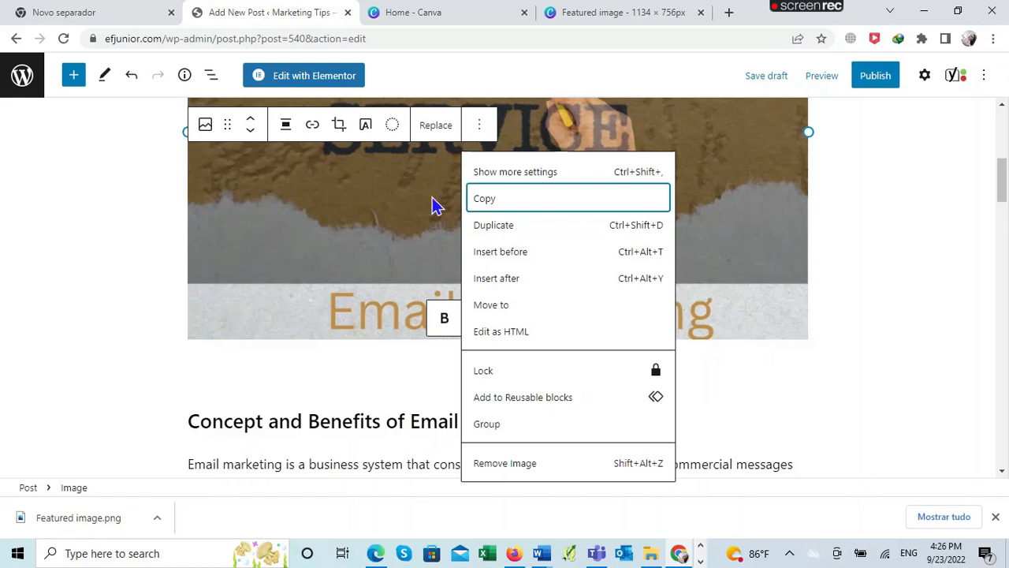
left_click(394, 232)
left_click(480, 127)
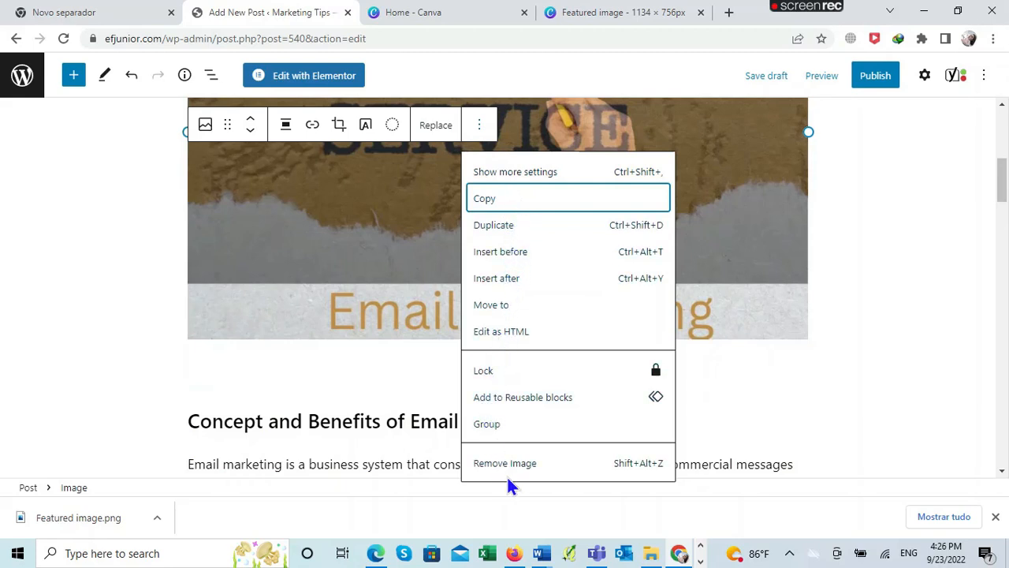
left_click(525, 174)
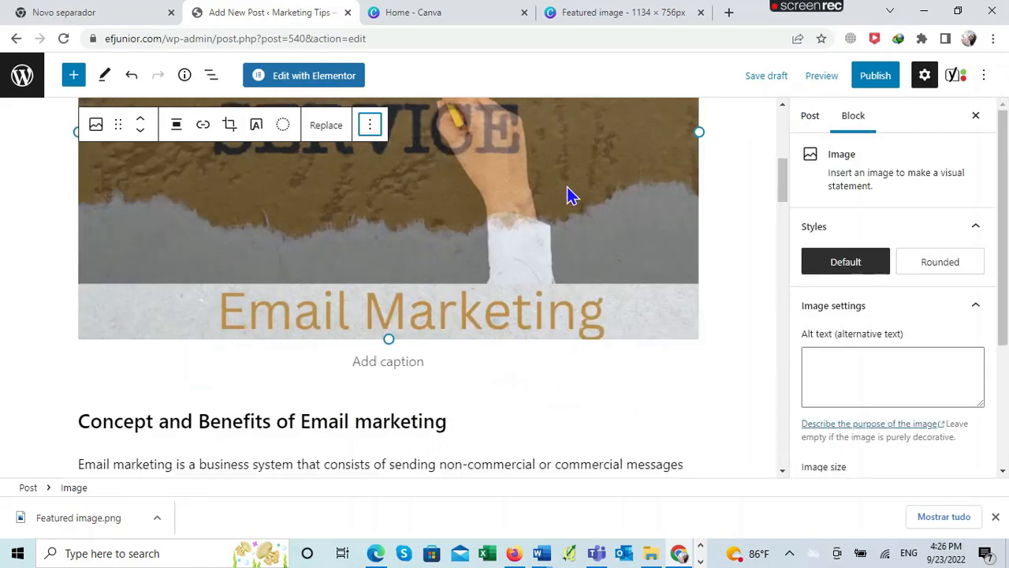
left_click(849, 363)
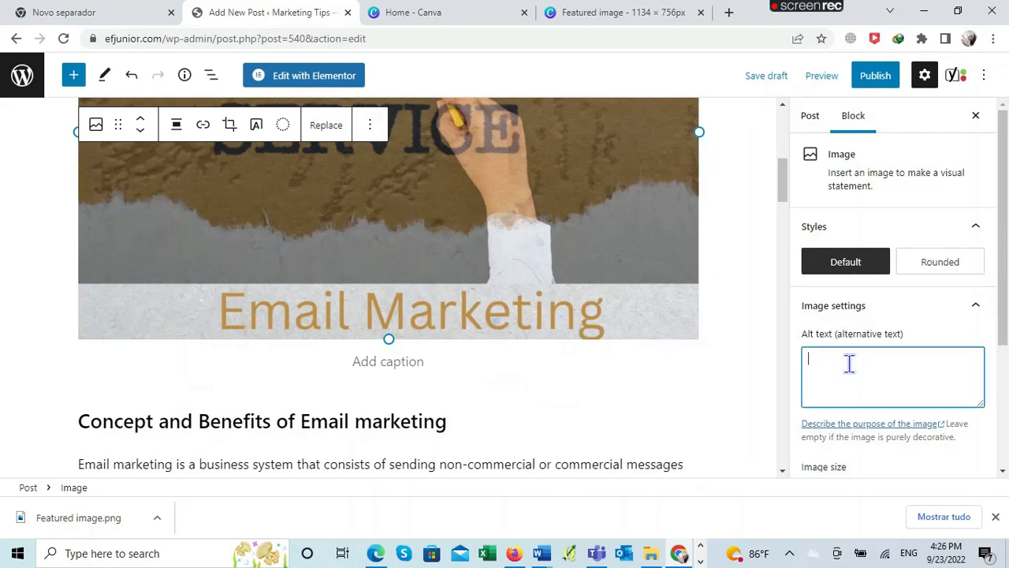
right_click(849, 363)
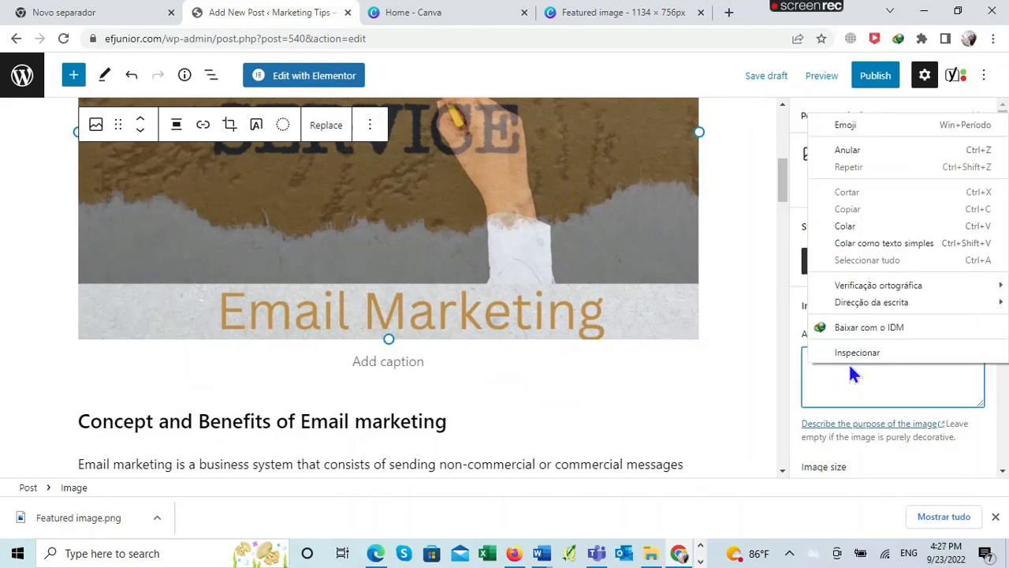
left_click(849, 227)
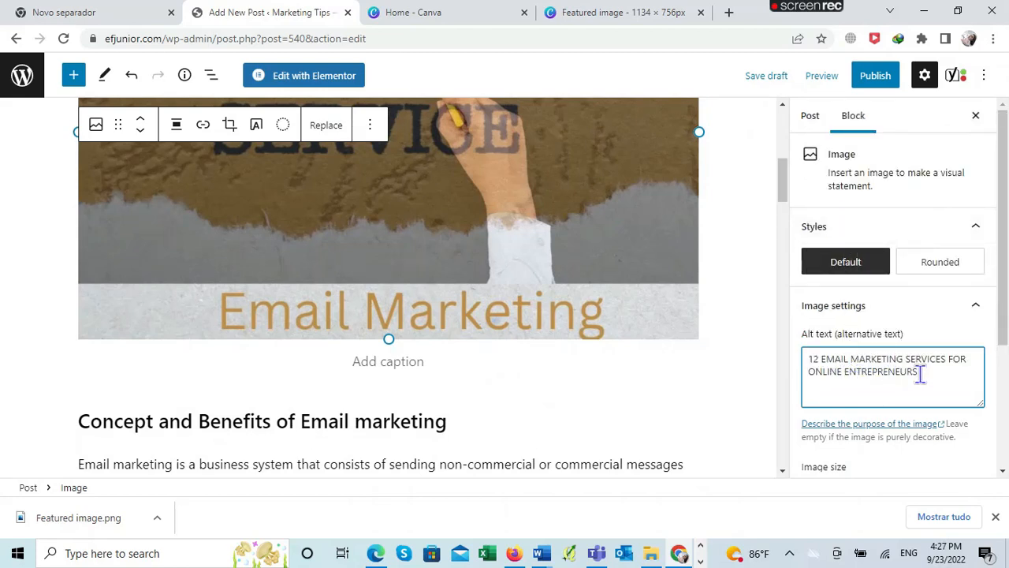
scroll(935, 367, "down", 3)
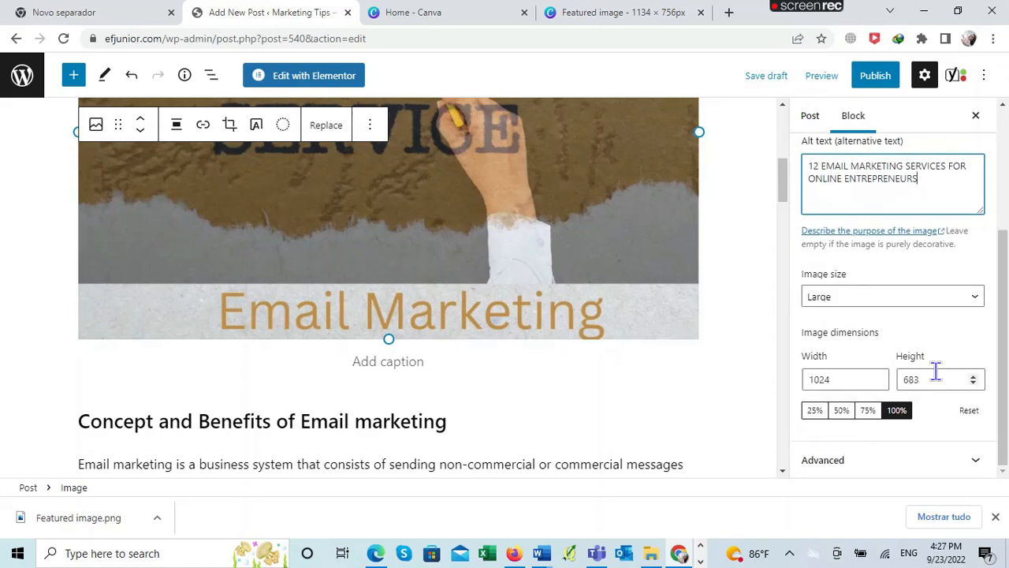
scroll(935, 371, "up", 5)
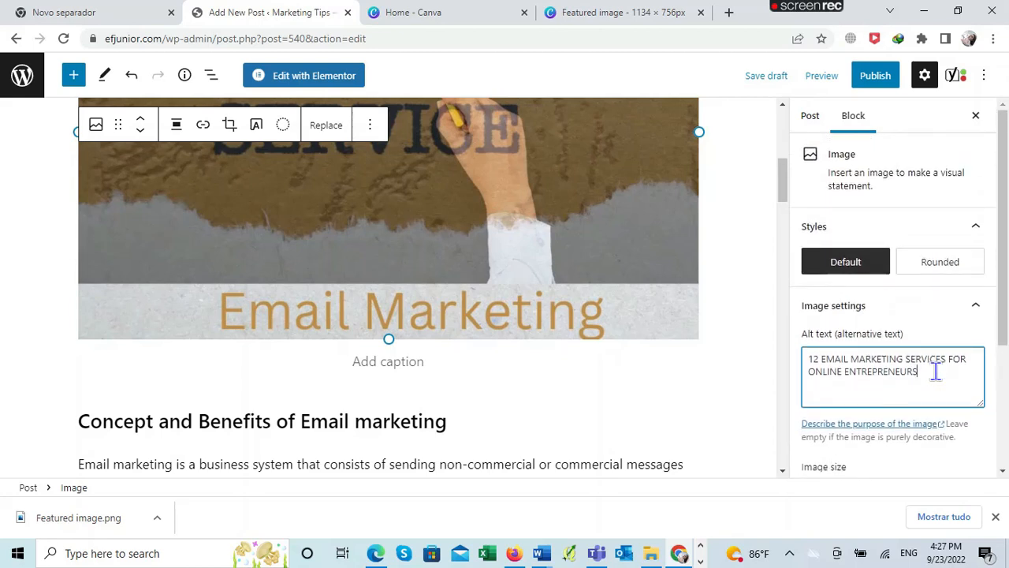
scroll(935, 372, "down", 2)
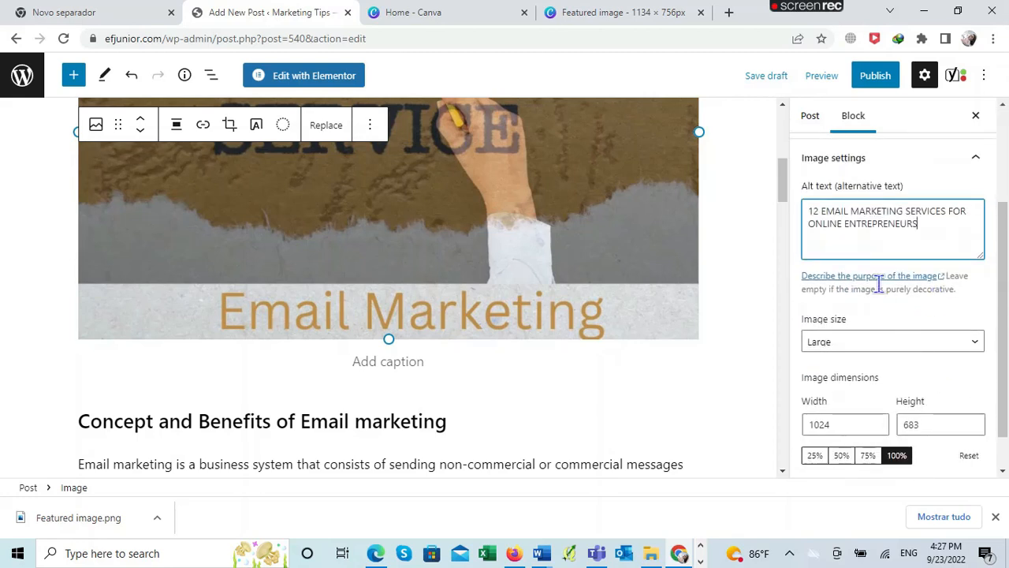
scroll(861, 234, "down", 1)
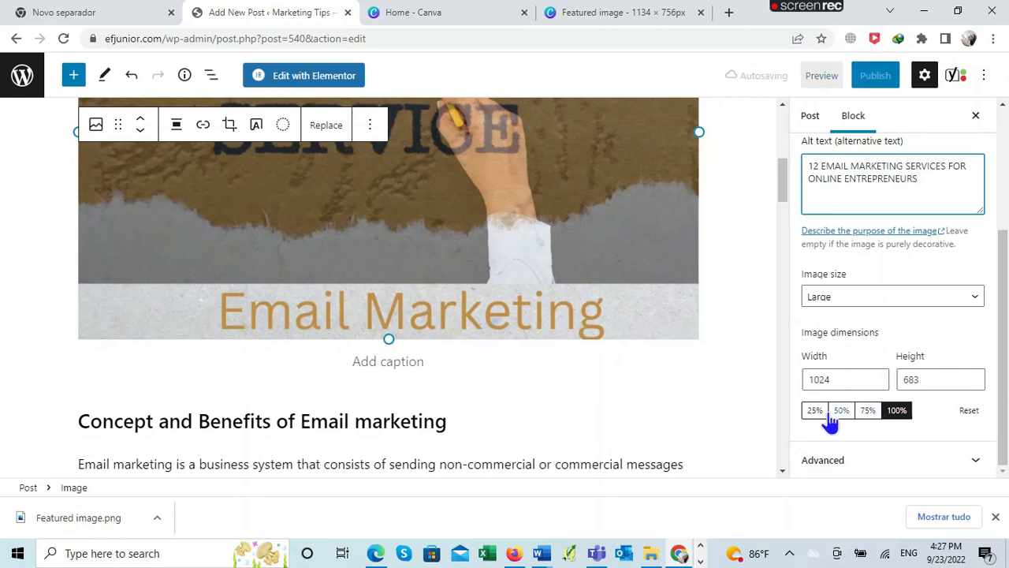
Step: Expand the image's Advanced settings and examine its title attribute, HTML anchor, CSS class, style, size and dimension options
left_click(975, 463)
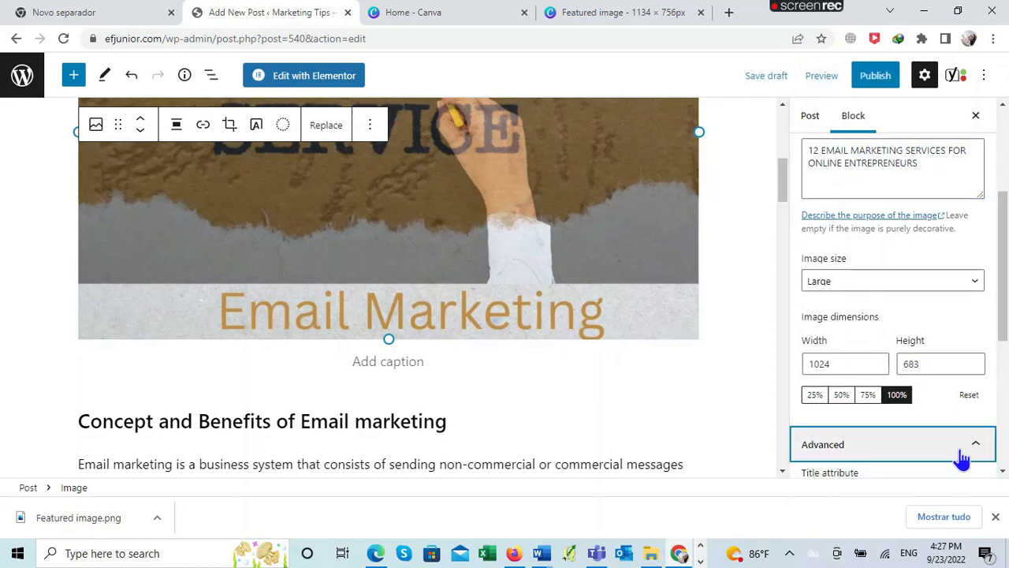
scroll(957, 457, "down", 2)
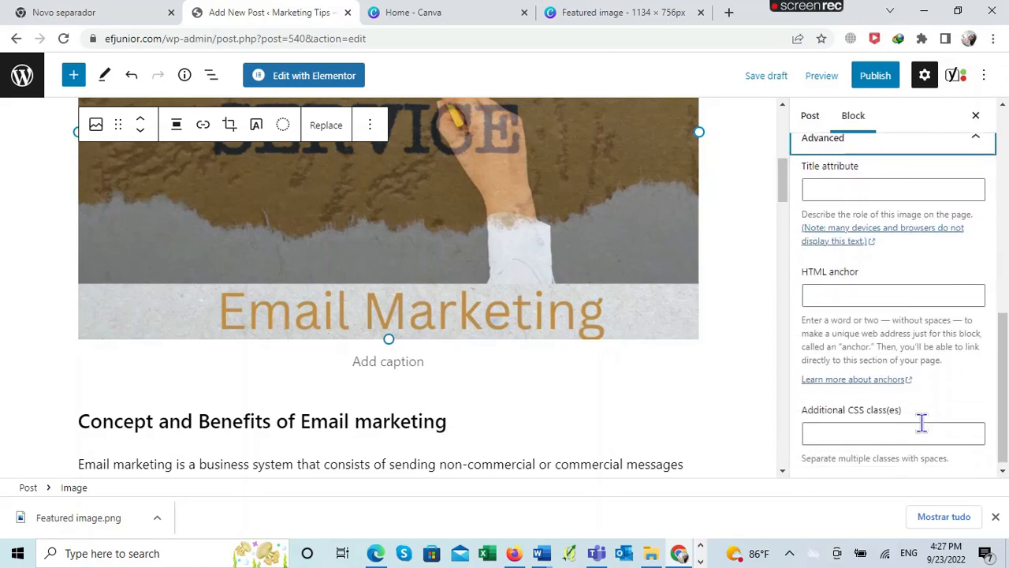
scroll(946, 448, "down", 2)
scroll(921, 424, "up", 6)
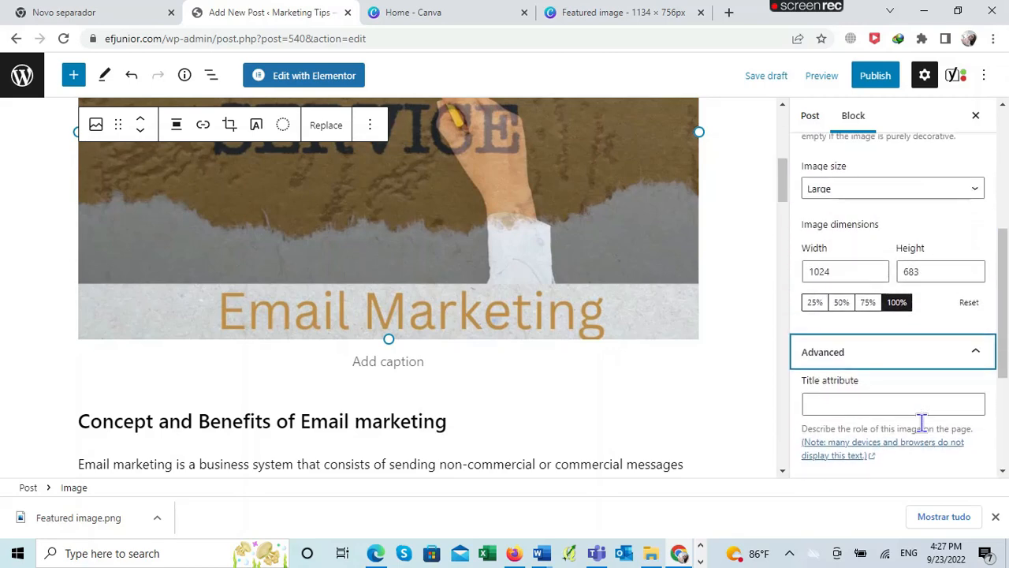
scroll(923, 429, "up", 1)
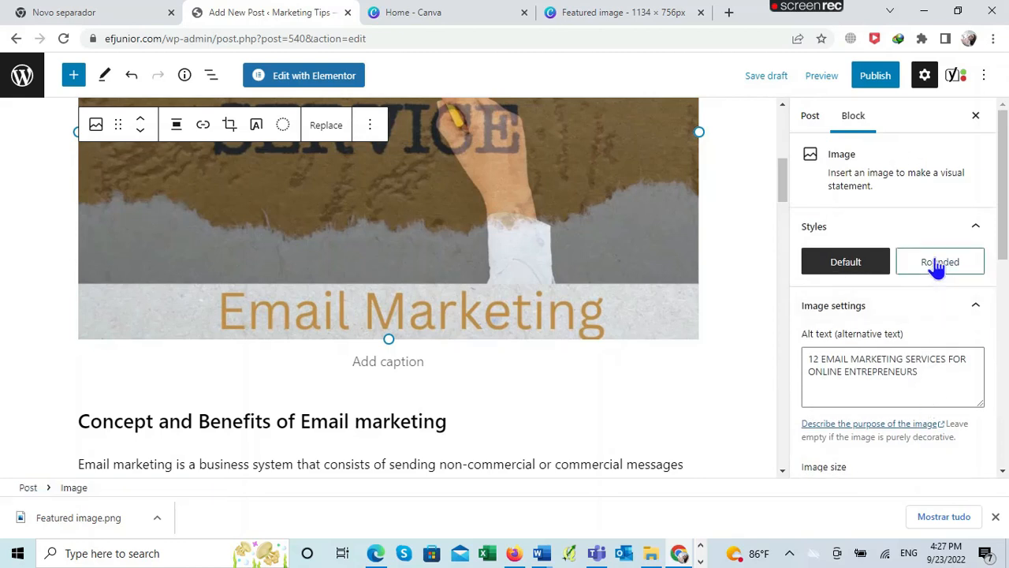
mouse_move(940, 267)
scroll(857, 157, "down", 2)
scroll(855, 166, "down", 4)
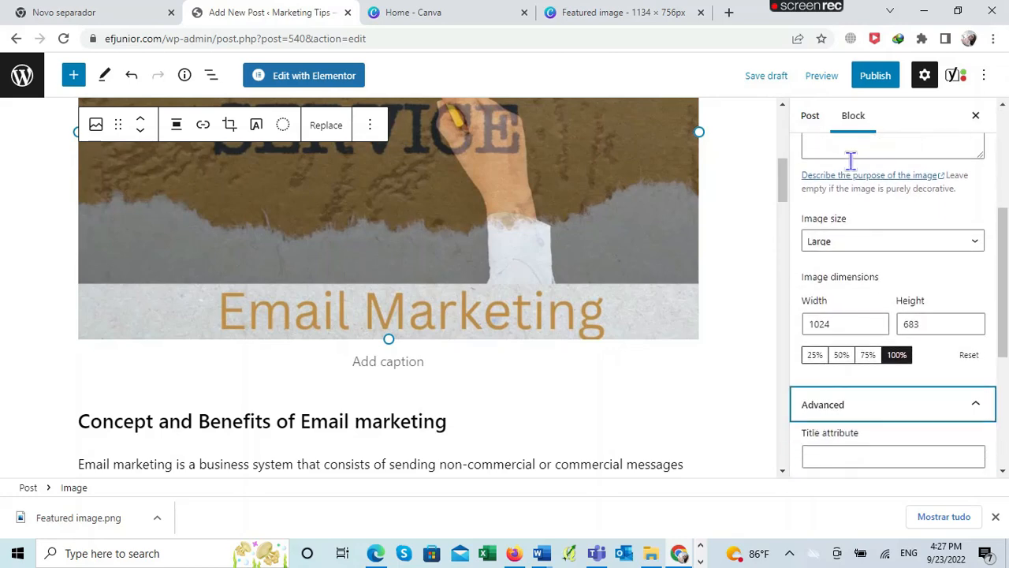
scroll(850, 175, "down", 1)
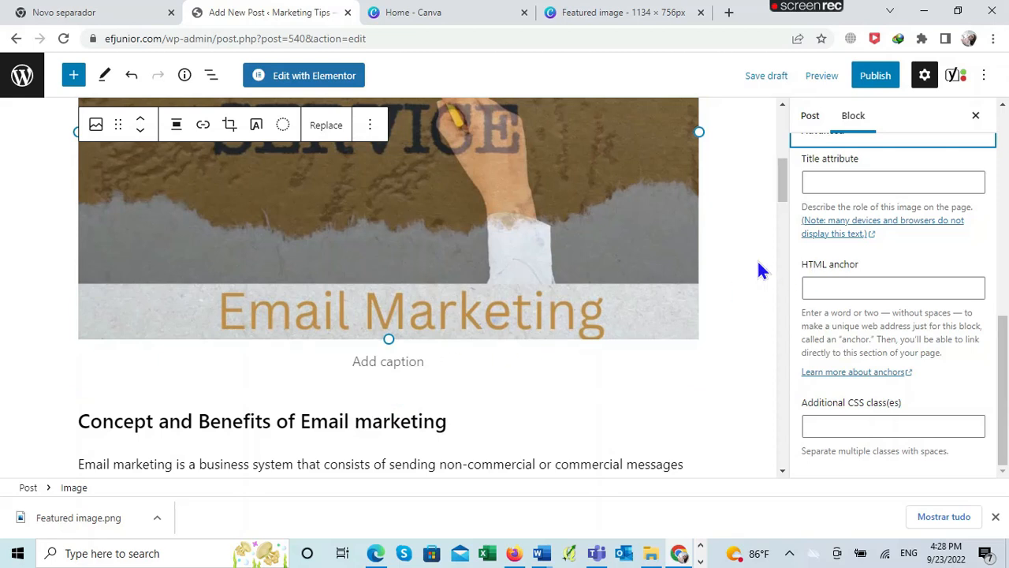
Step: Paste "12 EMAIL MARKETING SERVICES FOR ONLINE ENTREPRENEURS" as the image's title attribute
scroll(758, 261, "up", 3)
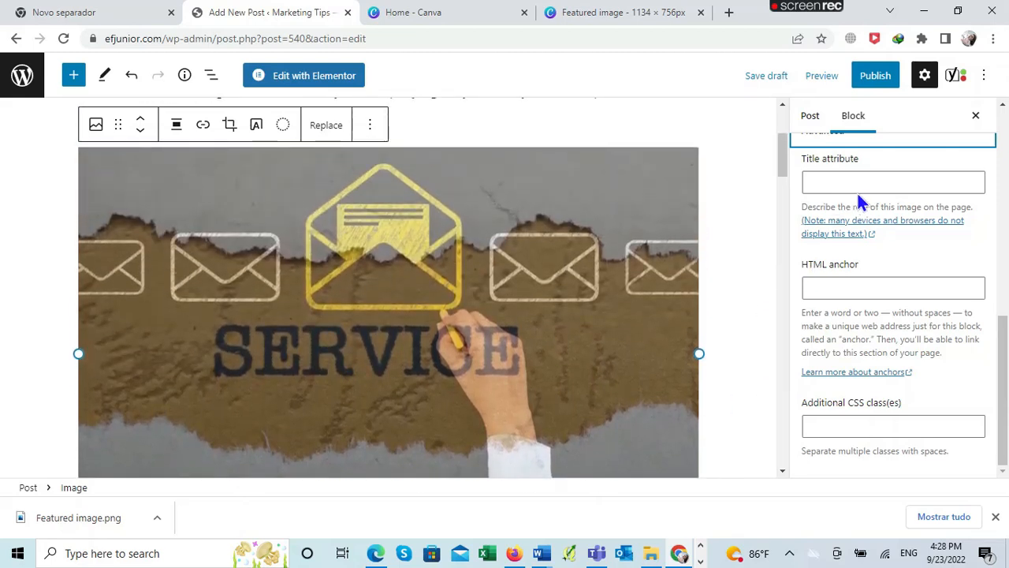
left_click(853, 178)
right_click(853, 178)
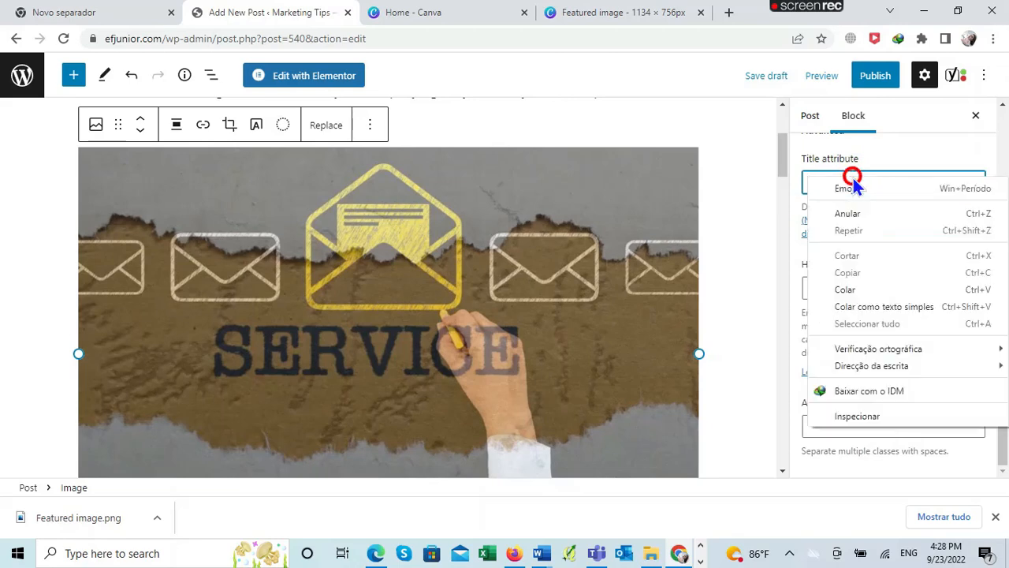
left_click(845, 289)
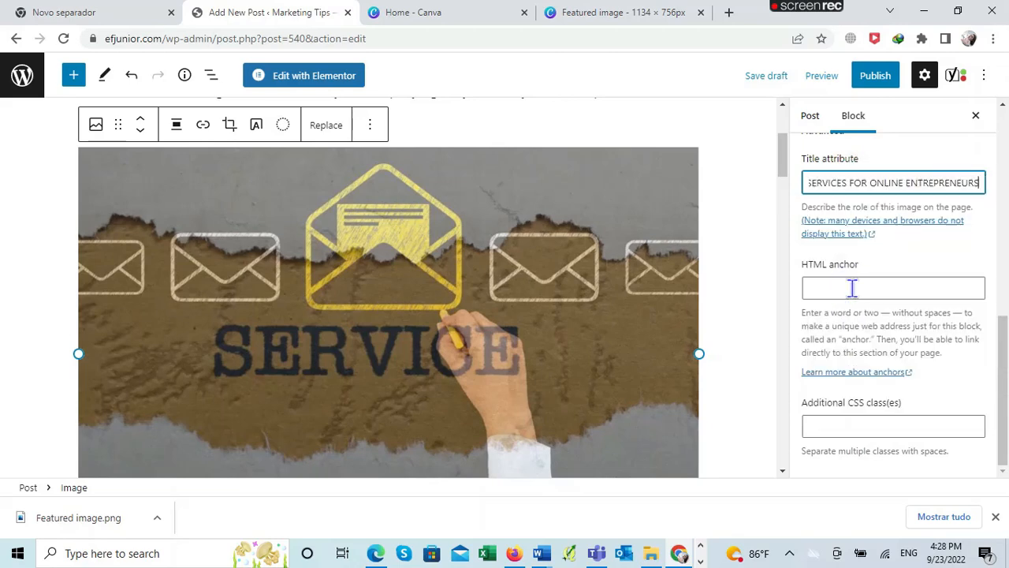
Step: Save the post as a draft and look over the content around the email marketing image
scroll(764, 255, "up", 3)
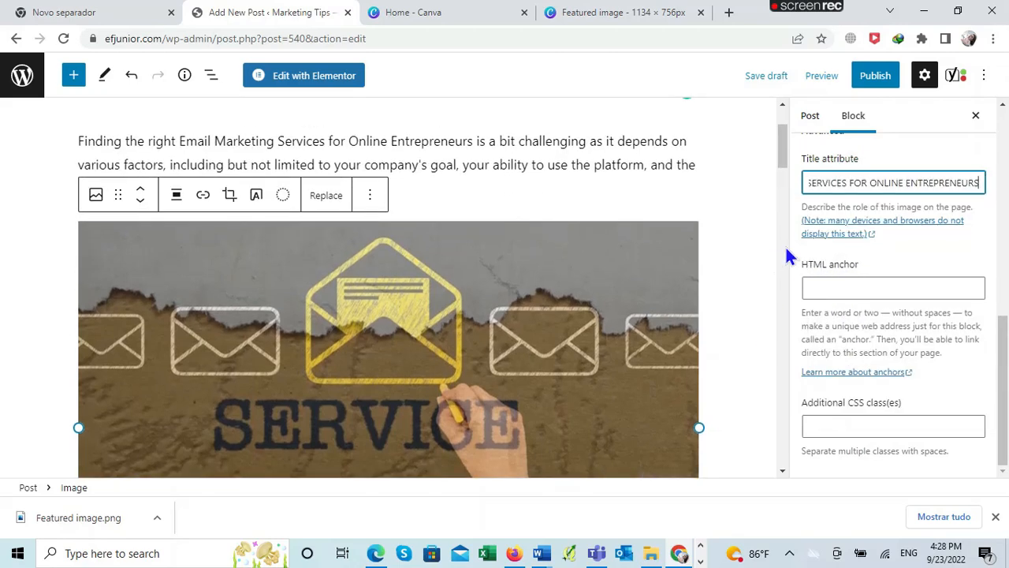
scroll(906, 182, "up", 2)
scroll(906, 181, "up", 1)
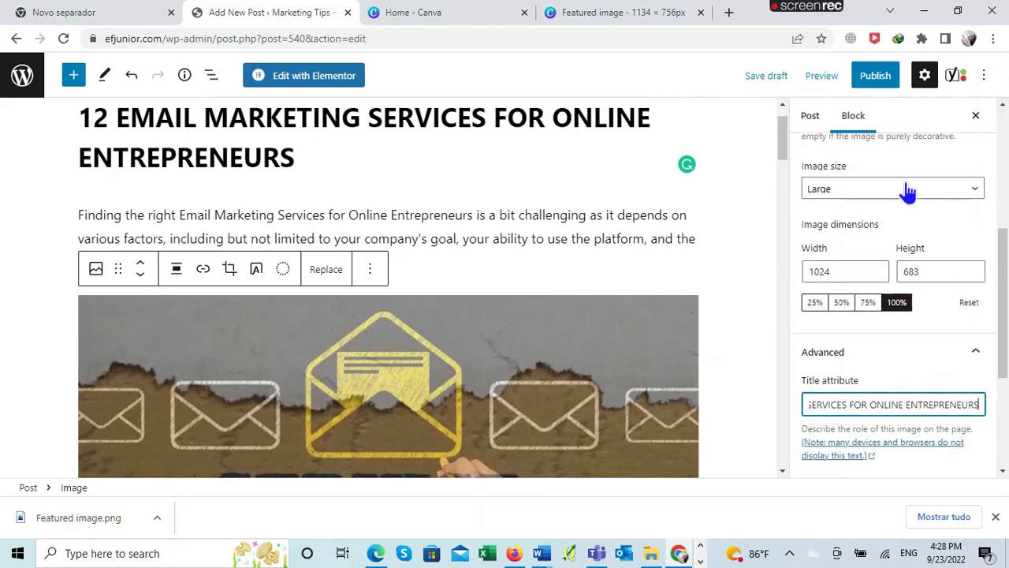
left_click(762, 79)
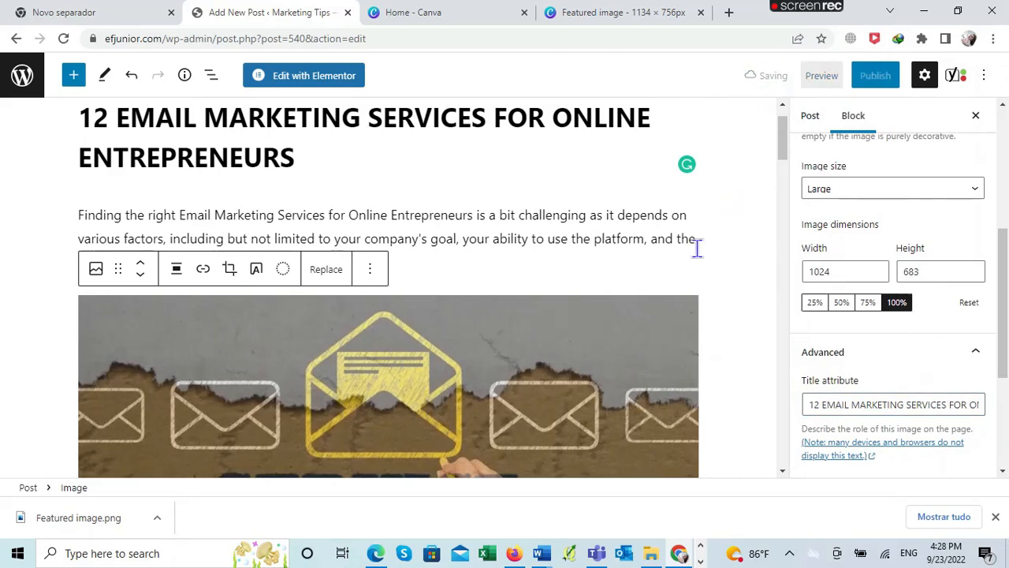
scroll(696, 249, "down", 8)
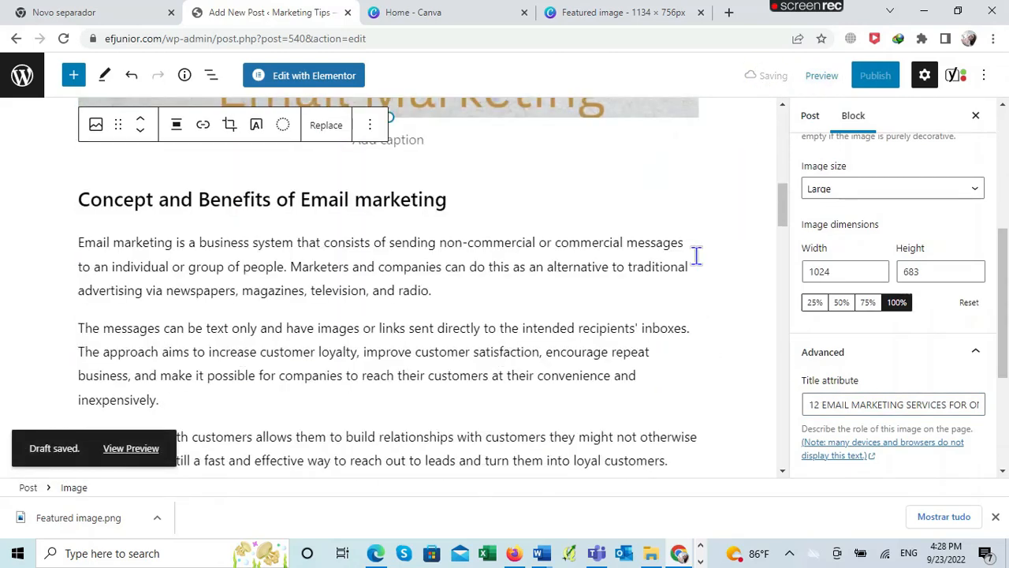
scroll(696, 255, "up", 3)
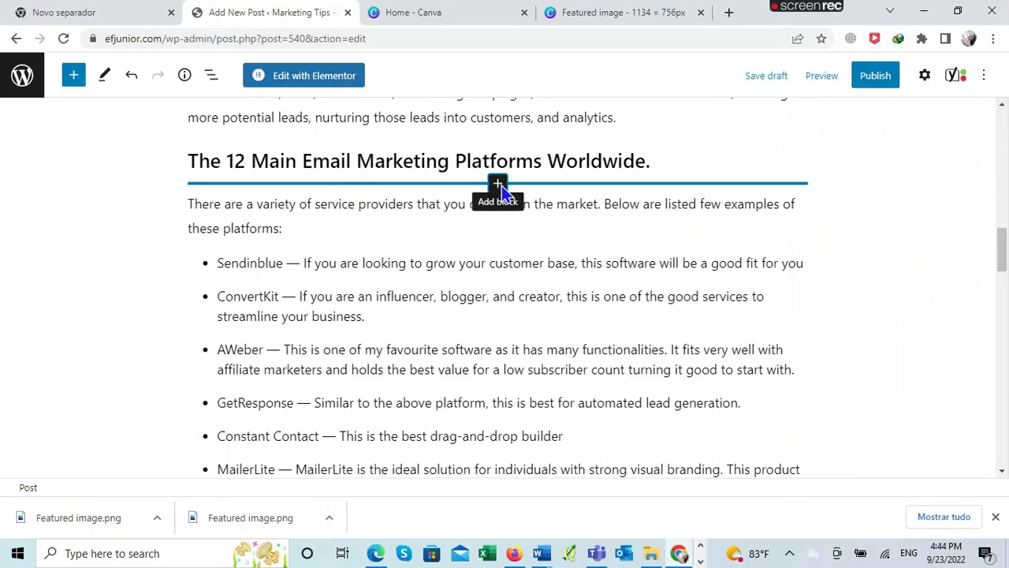
Step: Add an Image block below the "The 12 Main Email Marketing Platforms Worldwide." heading and upload the matching "The 12 Main Email Marketing Platforms" PNG from Downloads
left_click(498, 184)
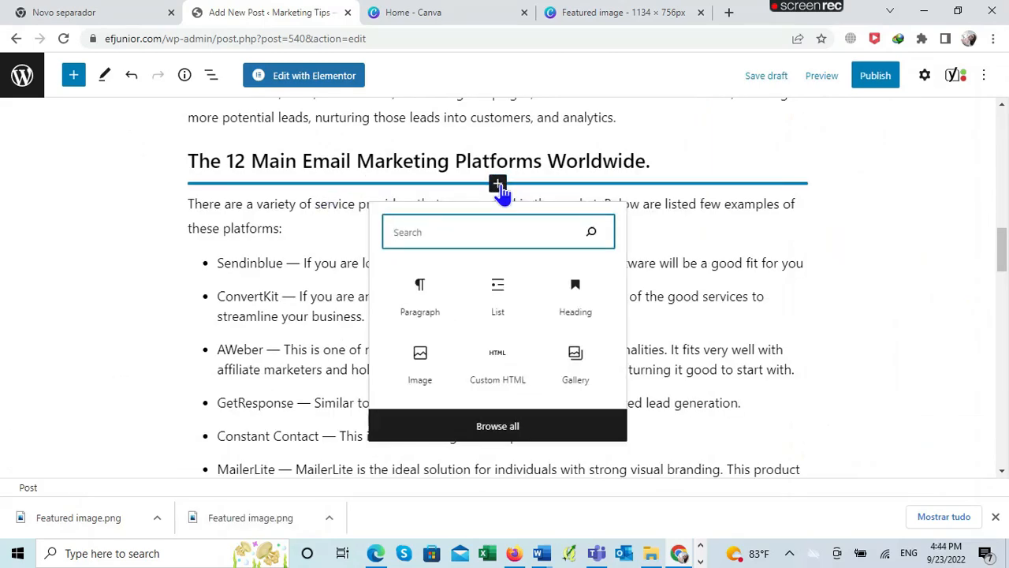
left_click(422, 363)
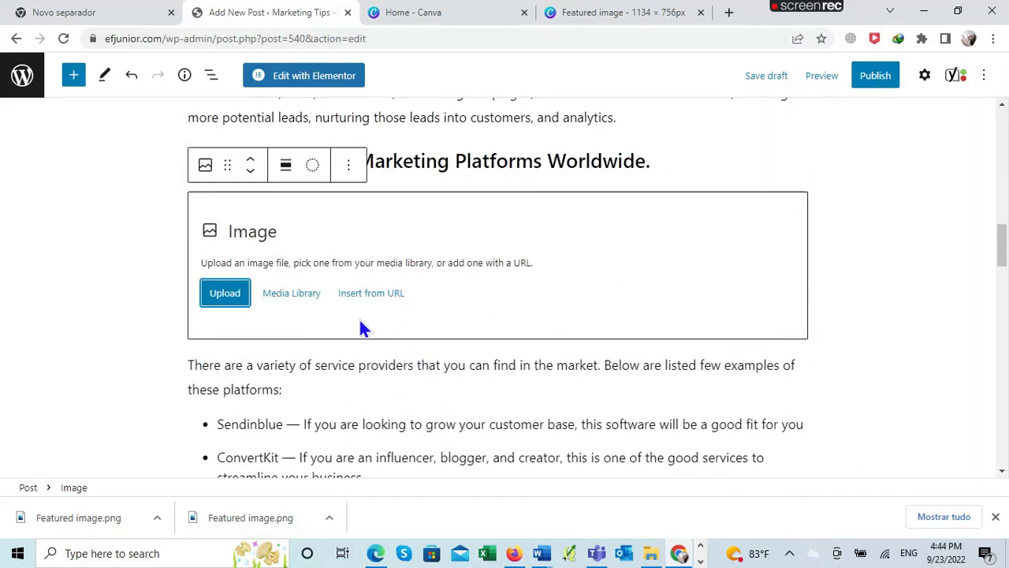
left_click(224, 297)
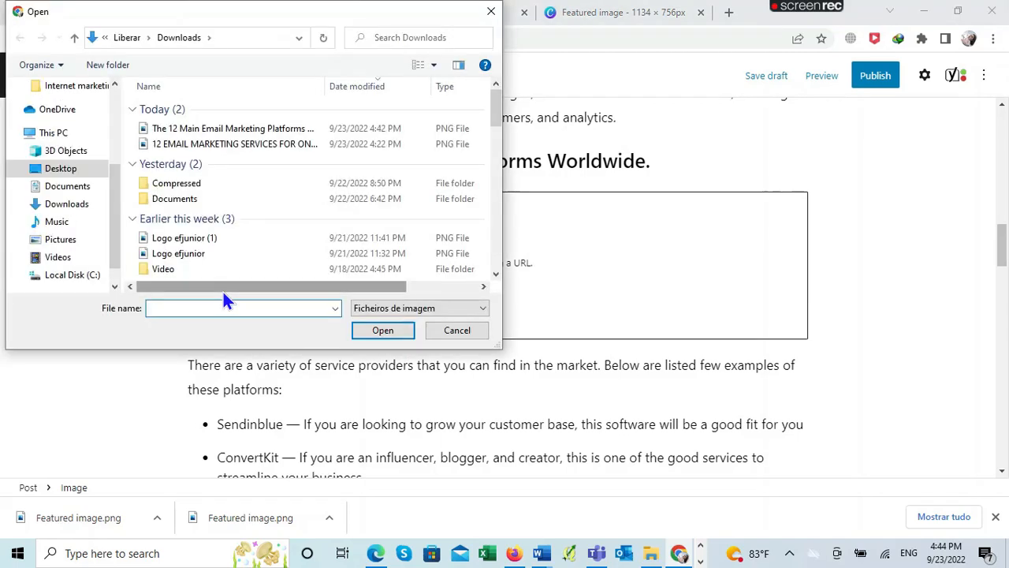
left_click(216, 129)
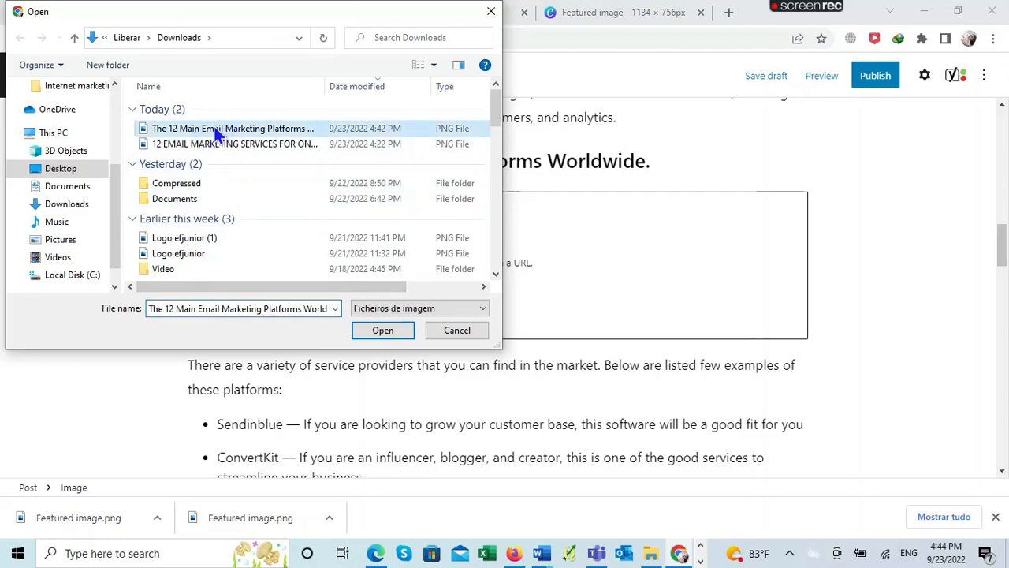
left_click(384, 331)
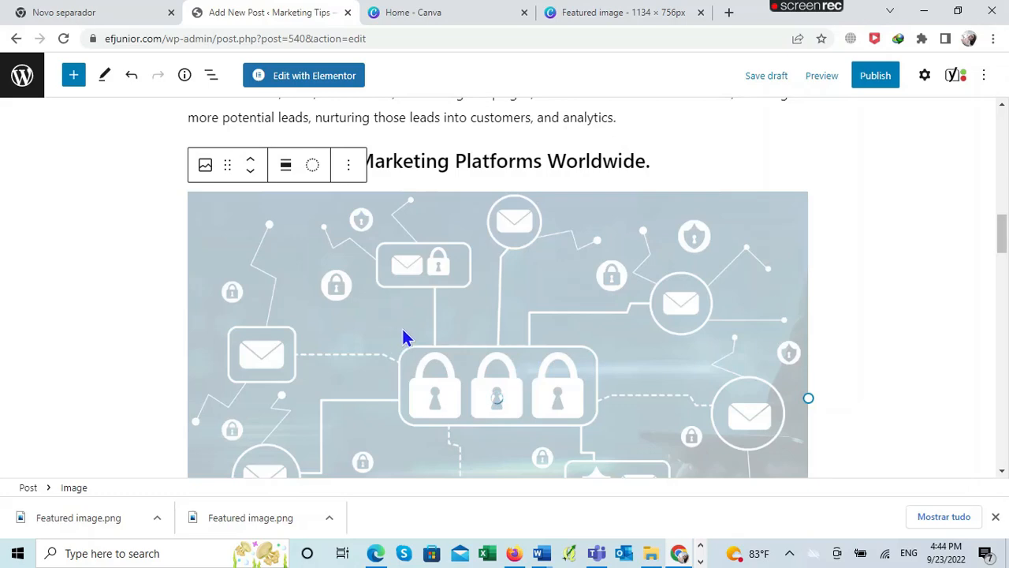
Step: Check the uploaded Email Marketing Platforms image in the post and align it to the center
scroll(726, 304, "down", 7)
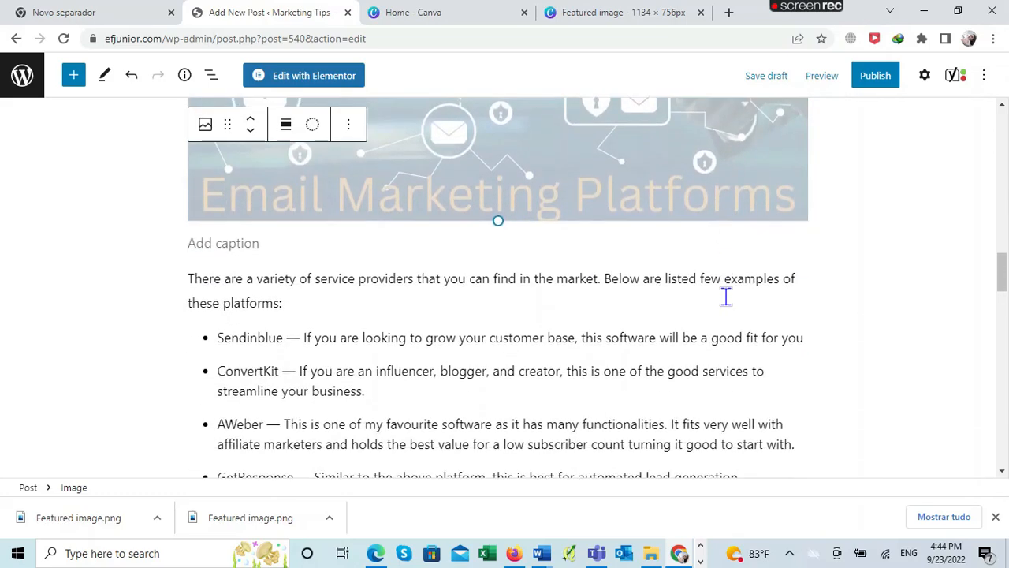
scroll(727, 306, "up", 3)
scroll(727, 306, "up", 4)
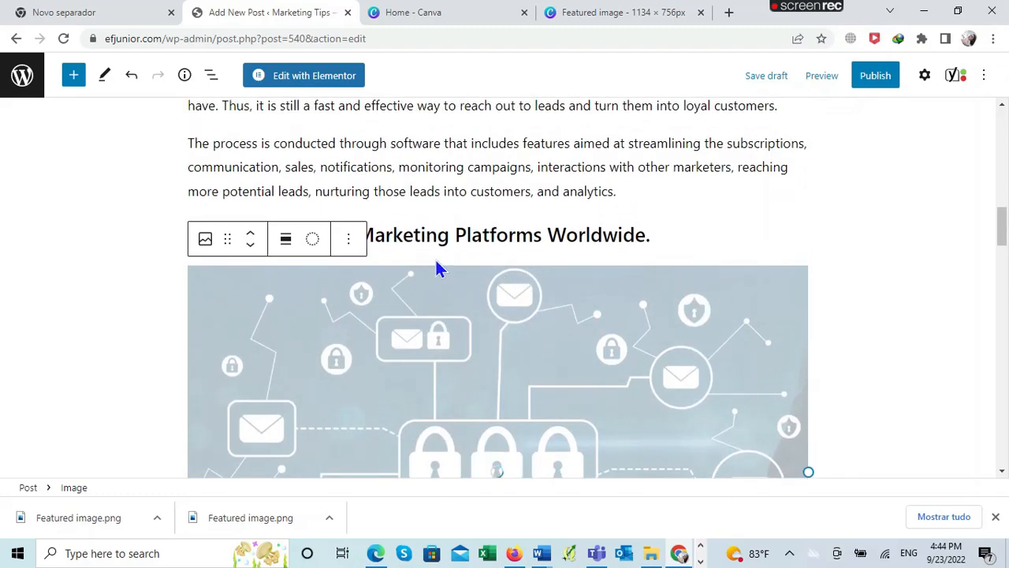
left_click(286, 243)
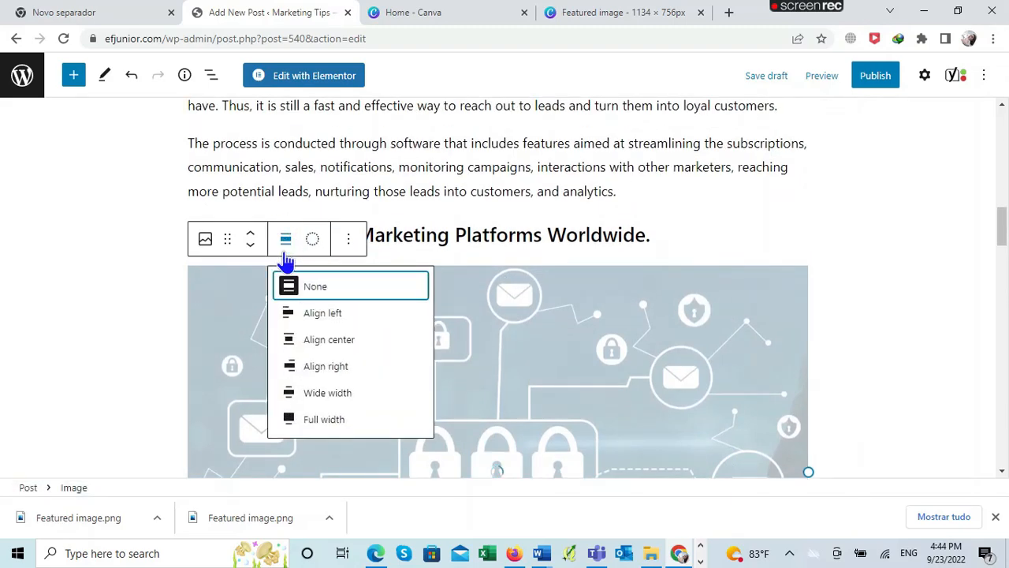
left_click(312, 341)
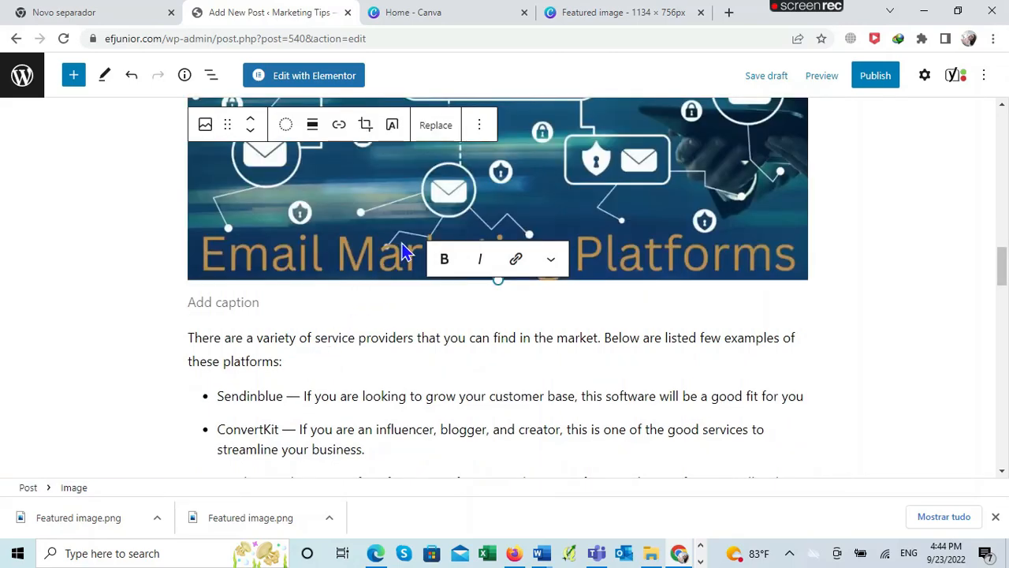
scroll(362, 230, "up", 3)
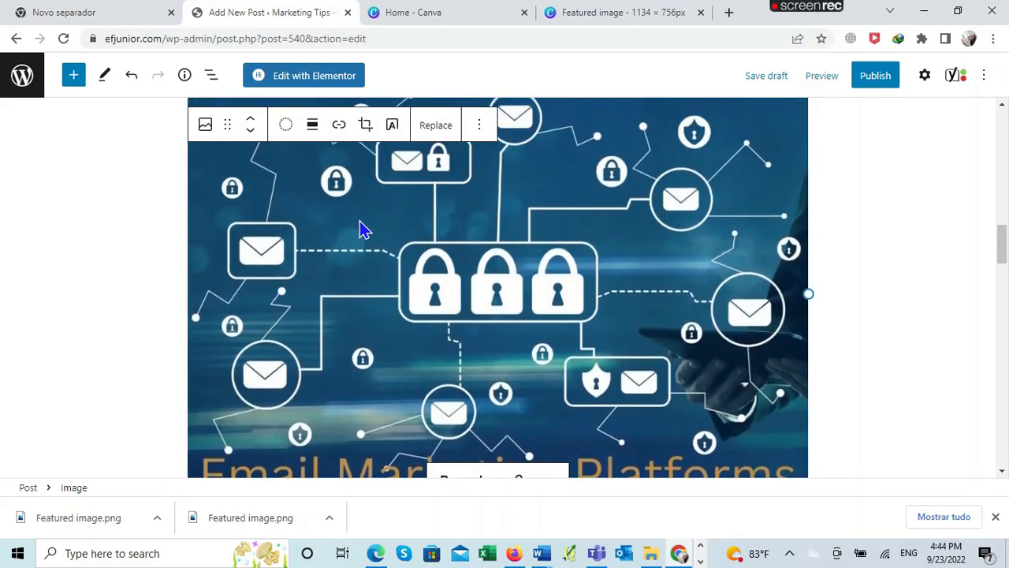
left_click(313, 127)
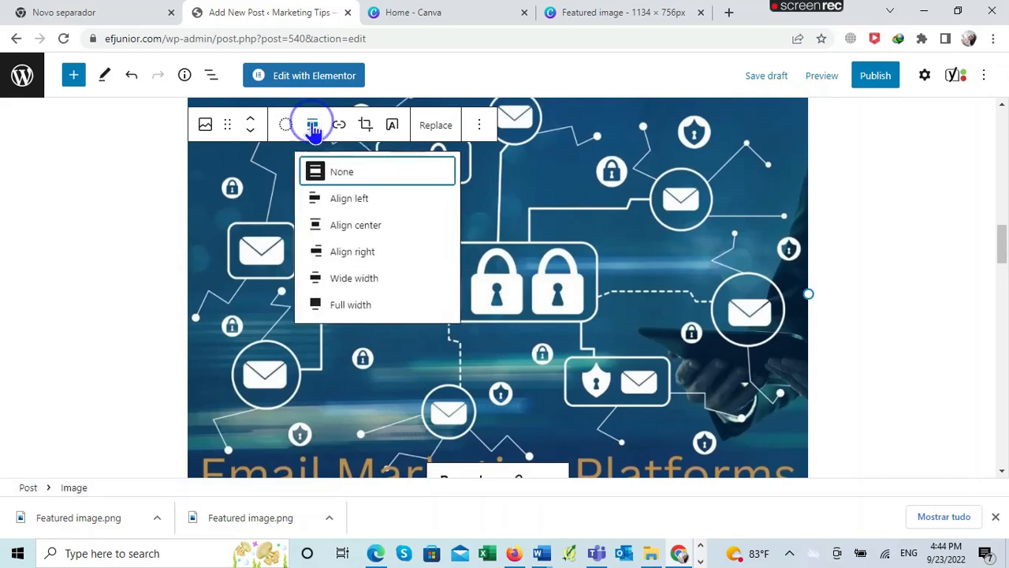
left_click(353, 226)
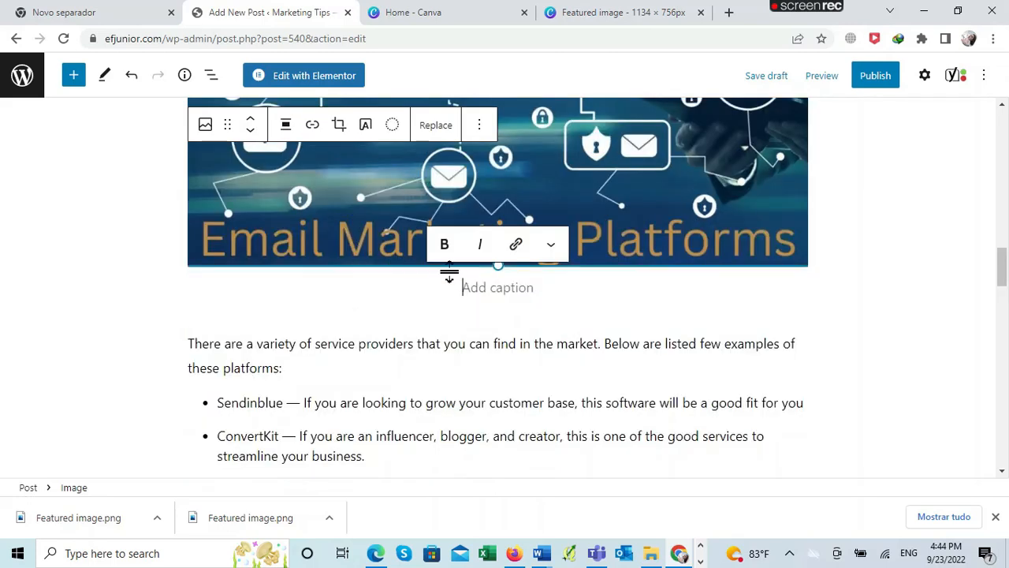
Step: Show the platforms image's additional settings and paste "The 12 Main Email Marketing Platforms Worldwide." as its alt text
scroll(843, 318, "up", 1)
scroll(844, 317, "up", 1)
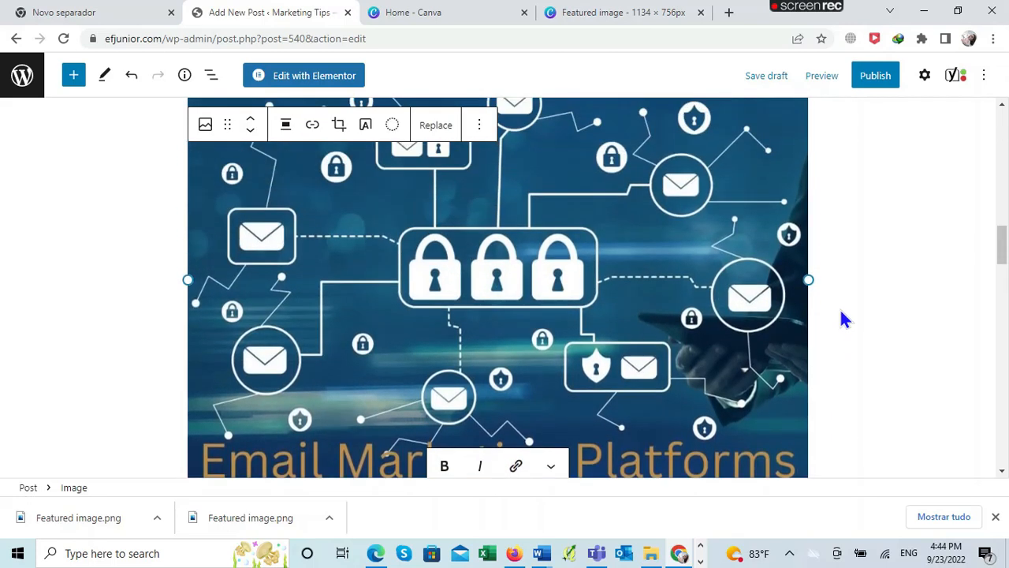
scroll(844, 318, "up", 3)
scroll(842, 317, "down", 1)
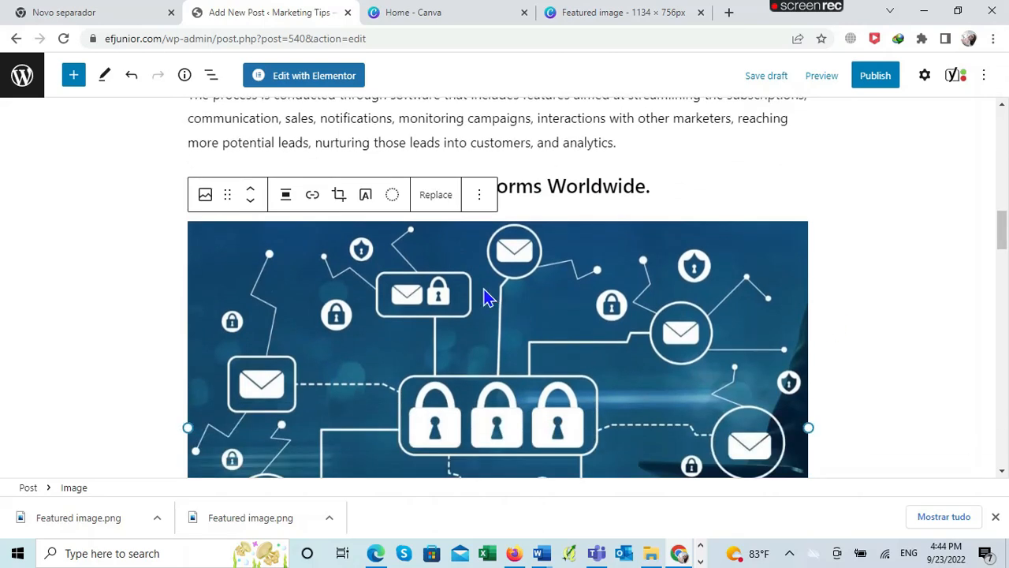
left_click(479, 201)
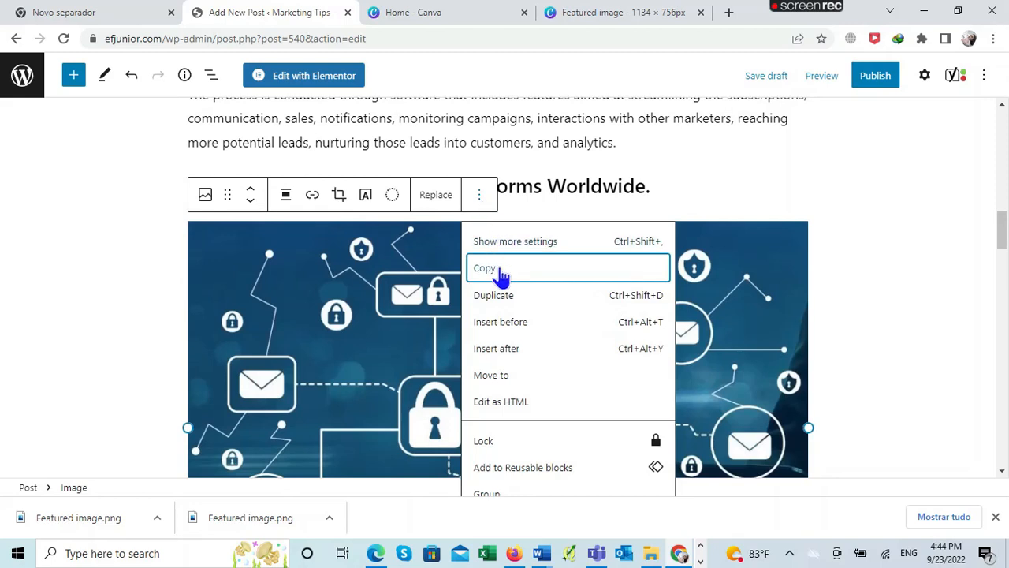
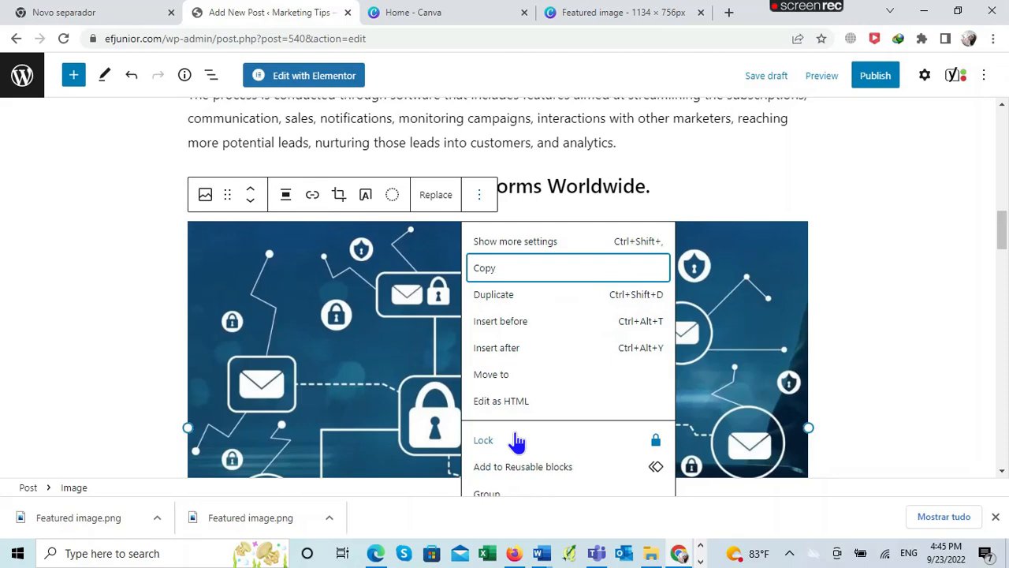
left_click(507, 241)
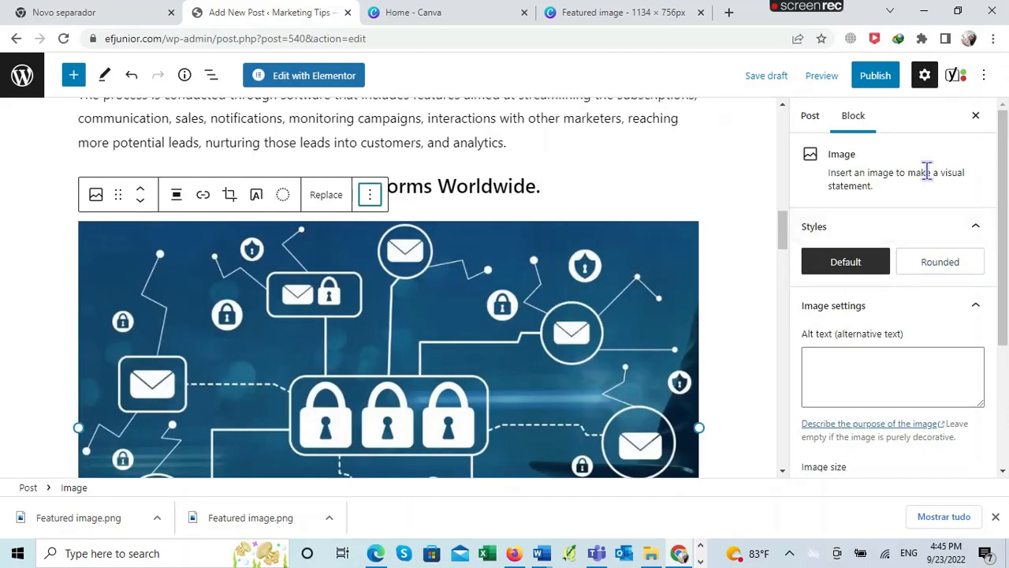
left_click(853, 366)
right_click(841, 365)
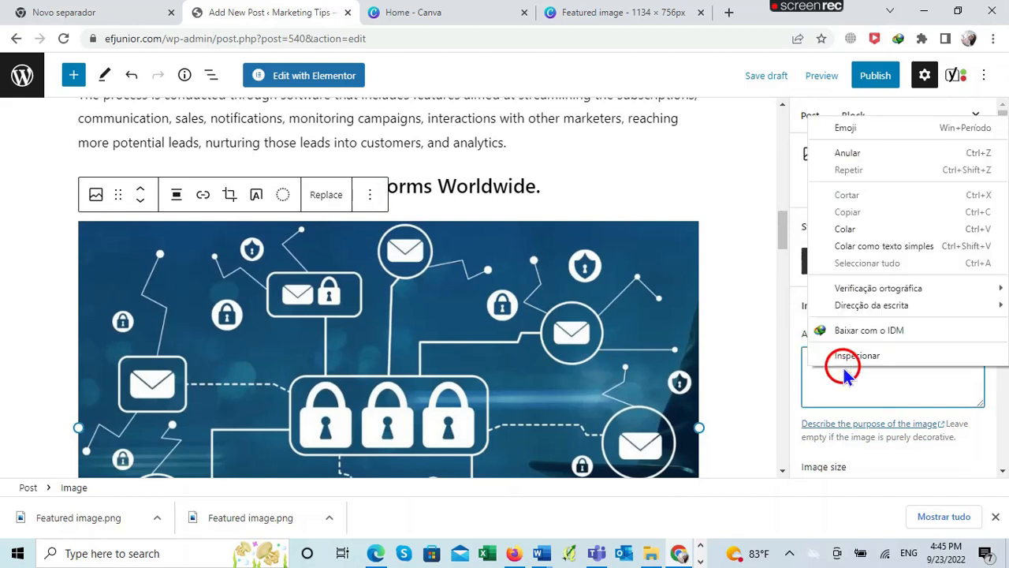
left_click(855, 230)
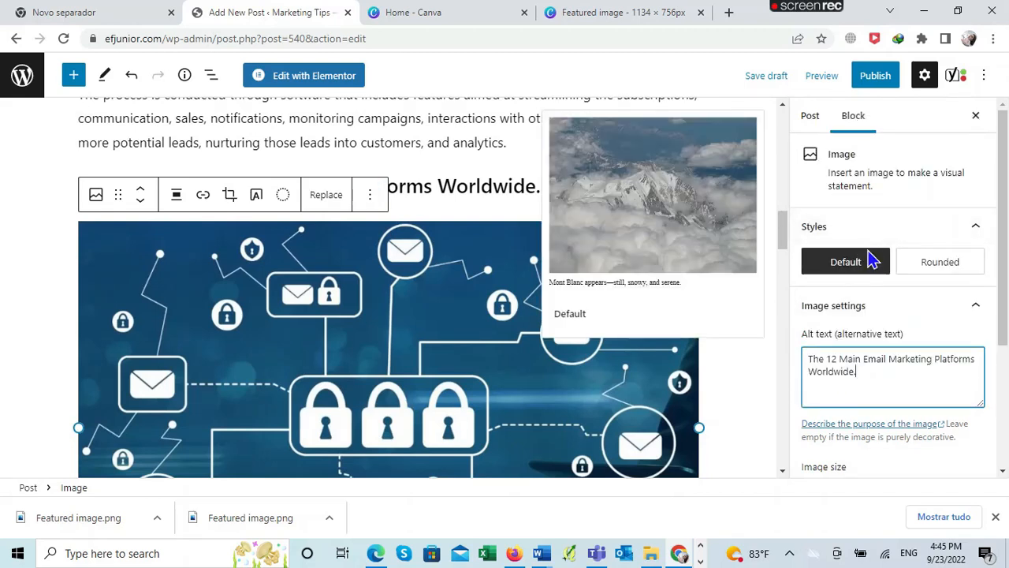
scroll(890, 196, "down", 3)
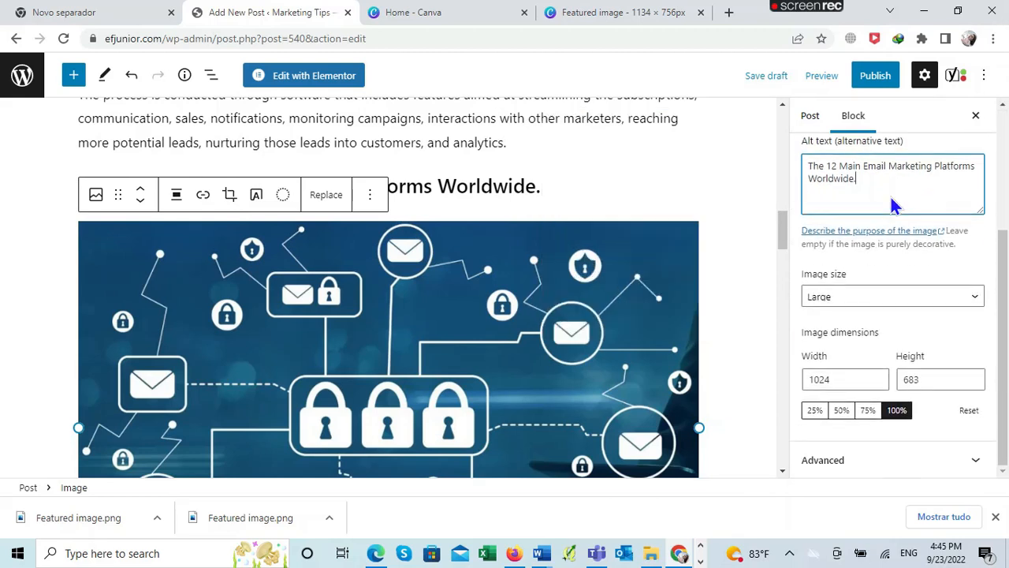
scroll(890, 195, "up", 3)
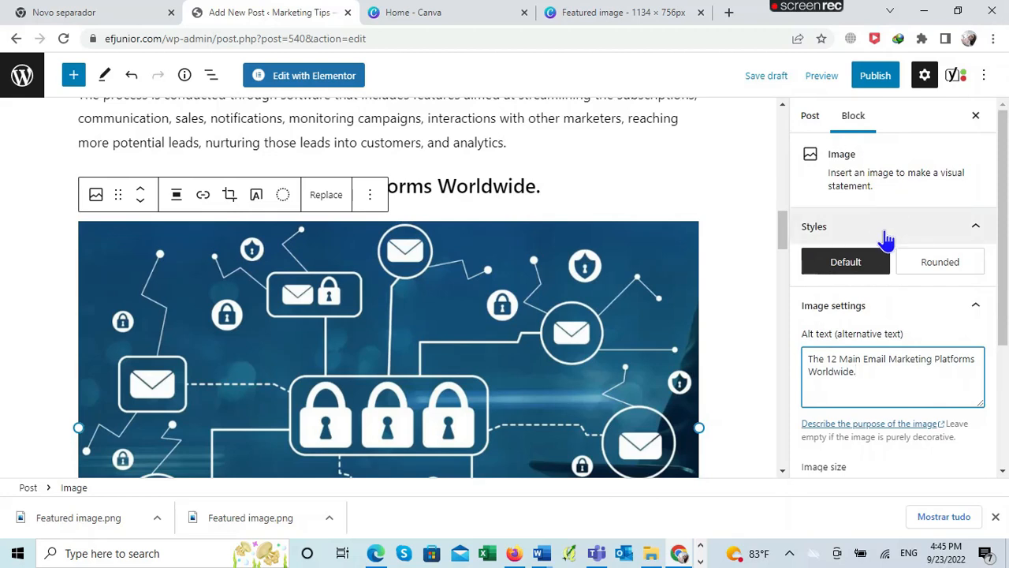
Step: Paste "The 12 Main Email Marketing Platforms Worldwide." as the platforms image's title attribute and deselect the image
scroll(885, 242, "down", 3)
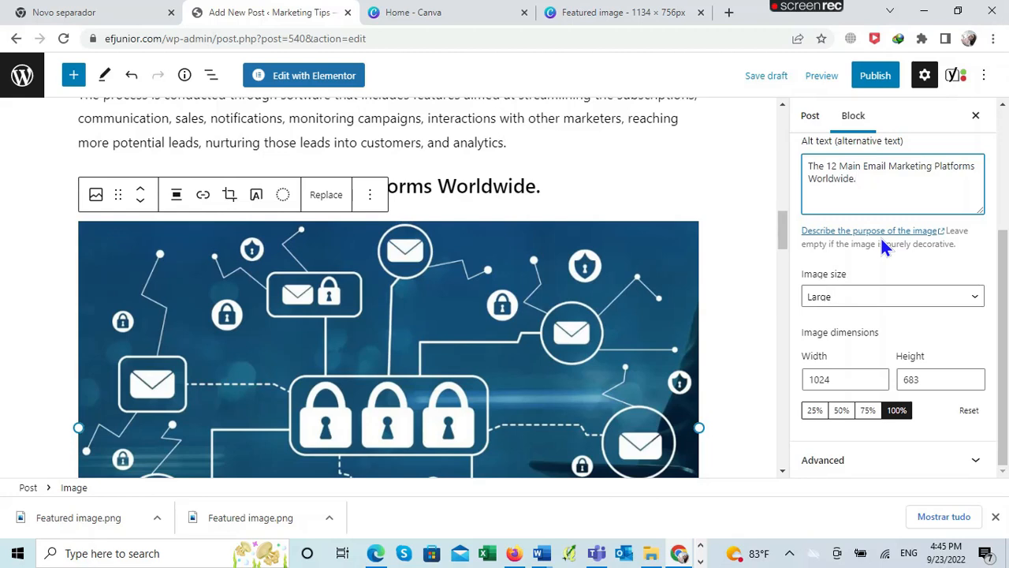
scroll(880, 245, "up", 3)
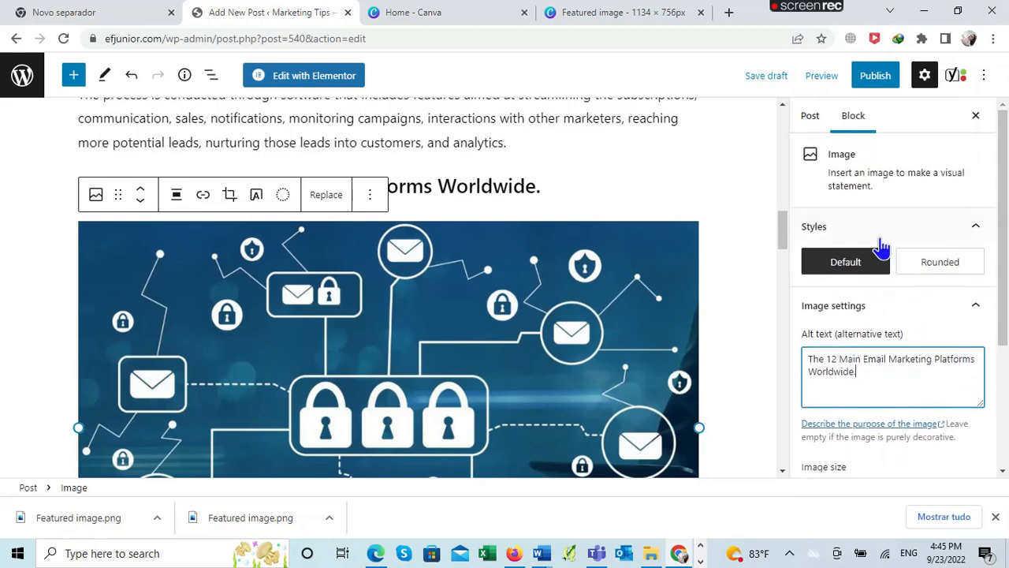
scroll(880, 246, "down", 2)
scroll(880, 247, "down", 2)
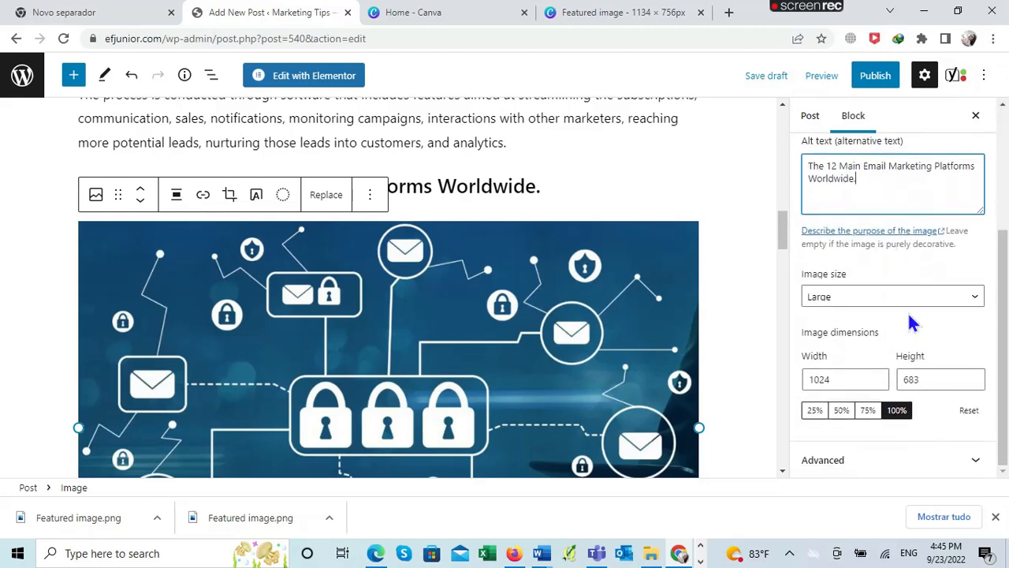
left_click(976, 463)
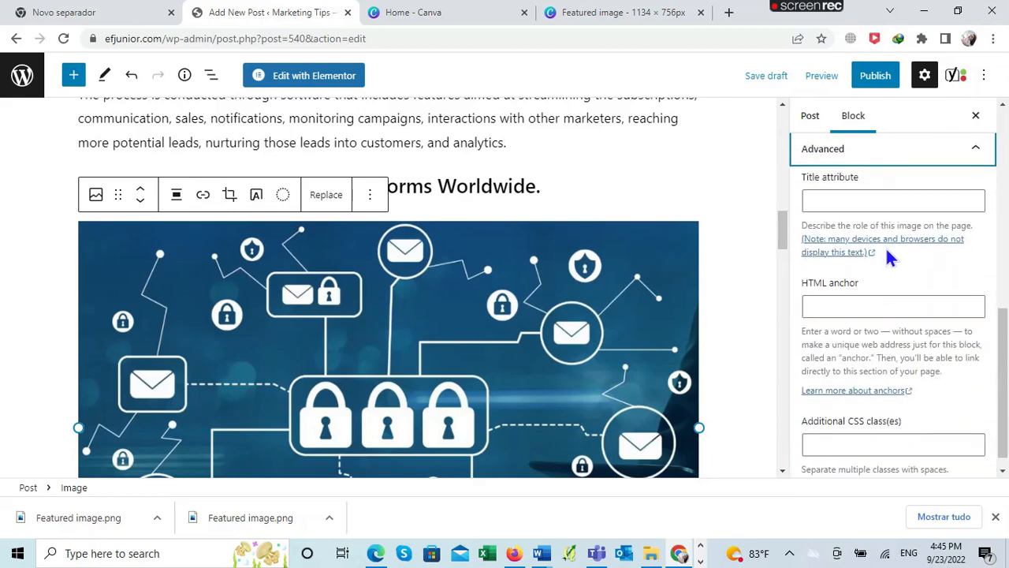
left_click(820, 201)
right_click(821, 200)
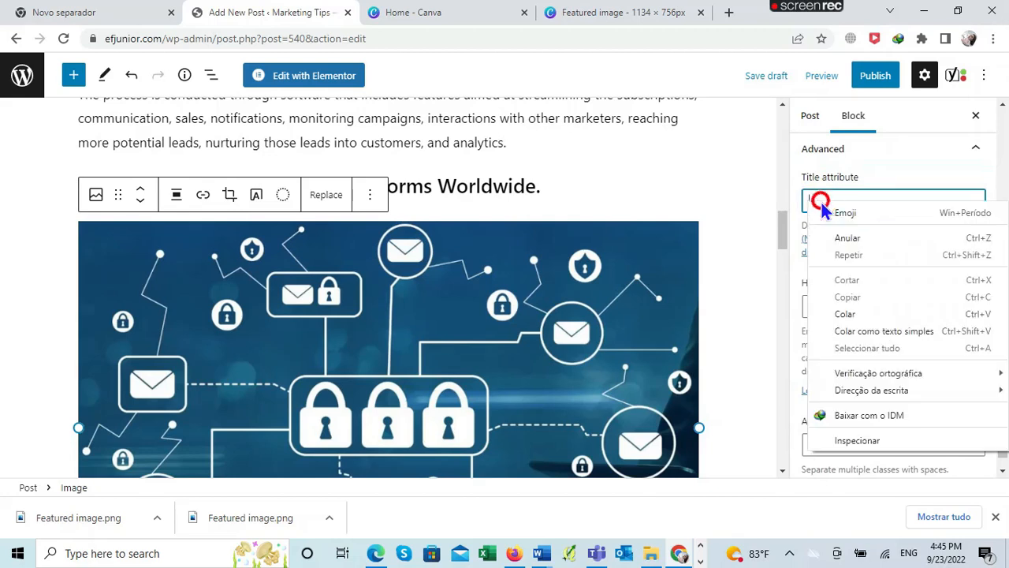
left_click(857, 313)
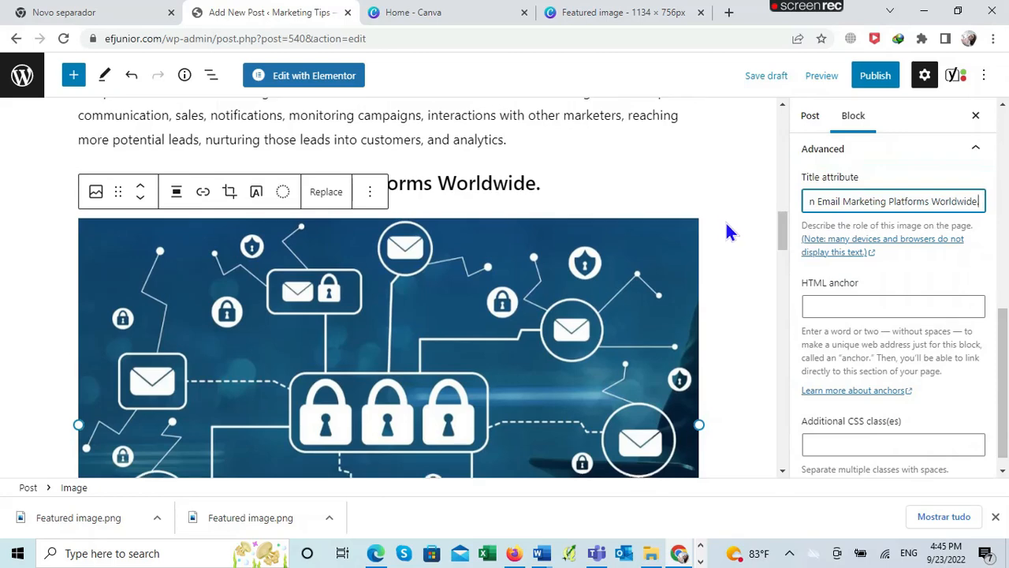
scroll(726, 227, "down", 4)
scroll(836, 288, "down", 1)
scroll(835, 288, "up", 6)
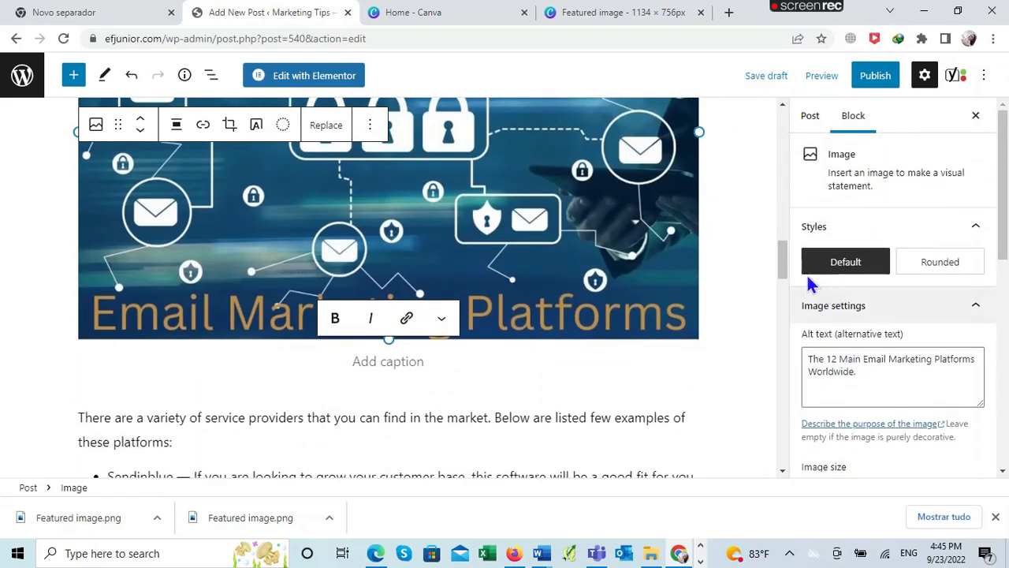
left_click(733, 245)
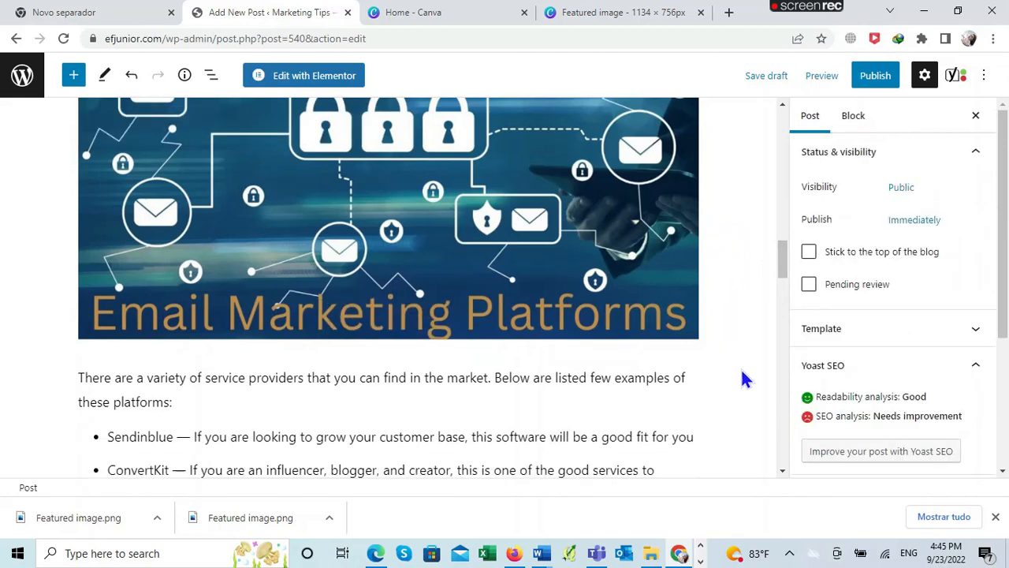
Step: Make the platform names Sendinblue, ConvertKit and AWeber bold in the bulleted list below the platforms image
scroll(747, 379, "down", 2)
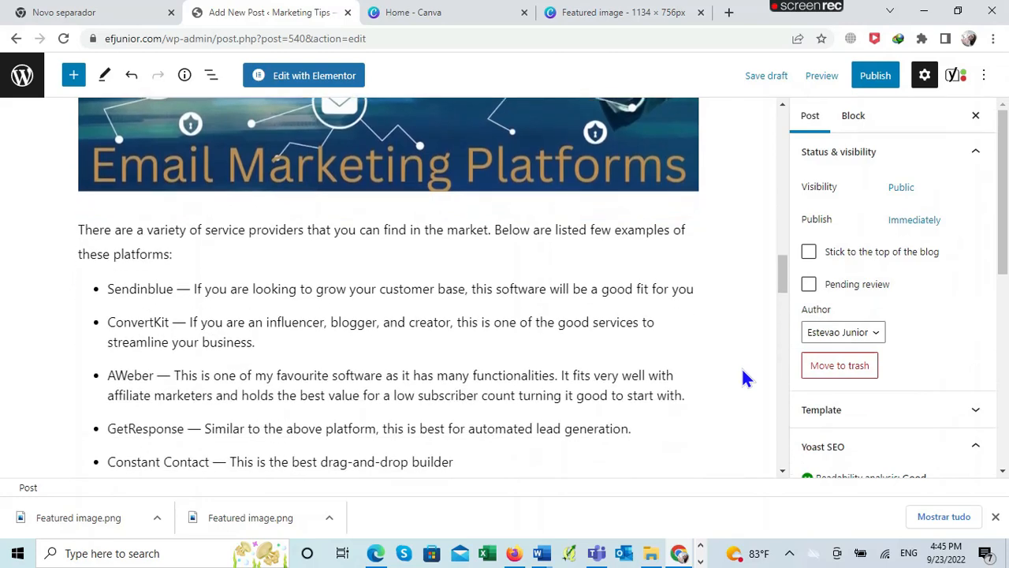
left_click(175, 288)
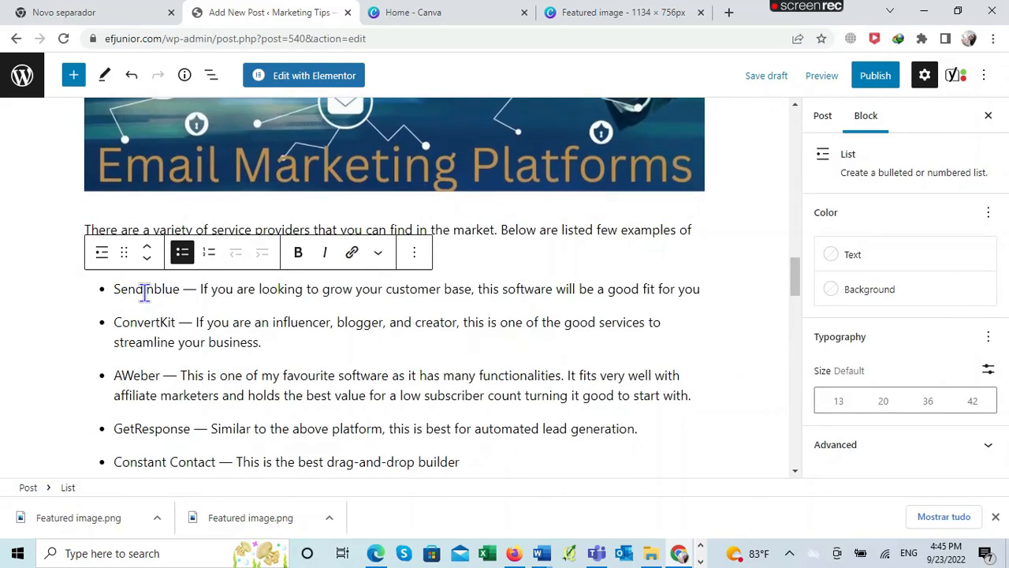
left_click(145, 290)
left_click_drag(182, 289, 113, 289)
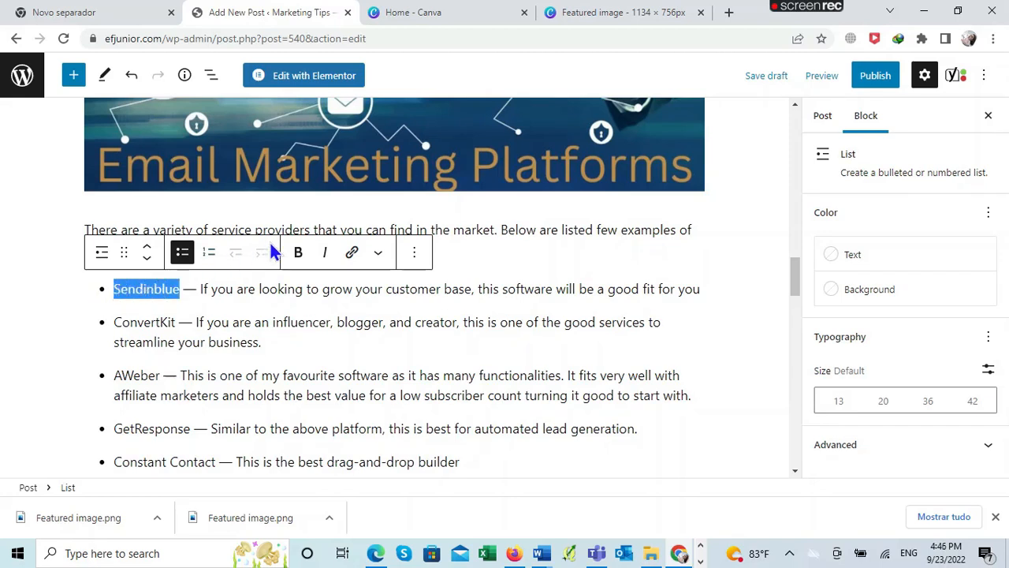
left_click(298, 253)
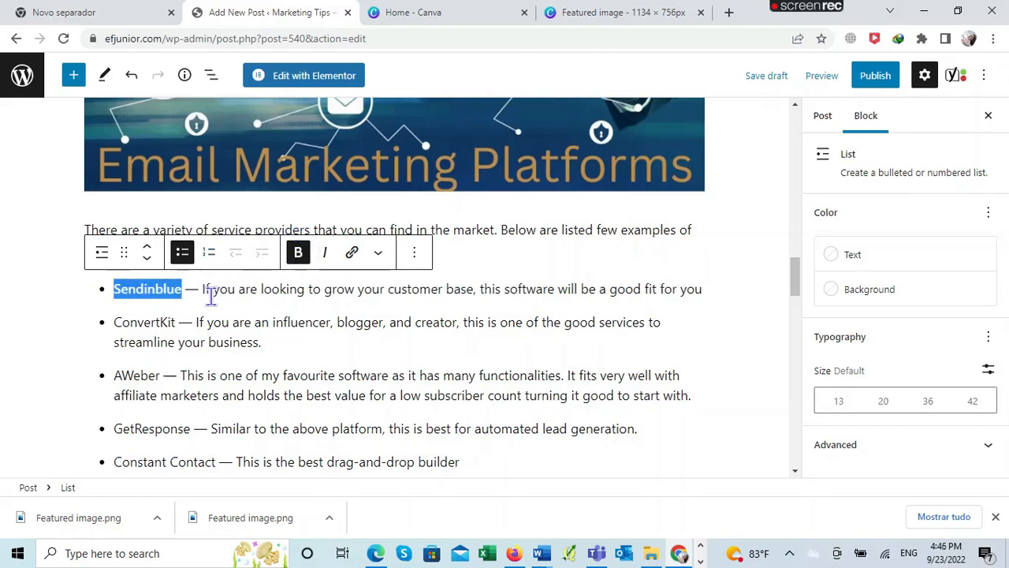
left_click(175, 322)
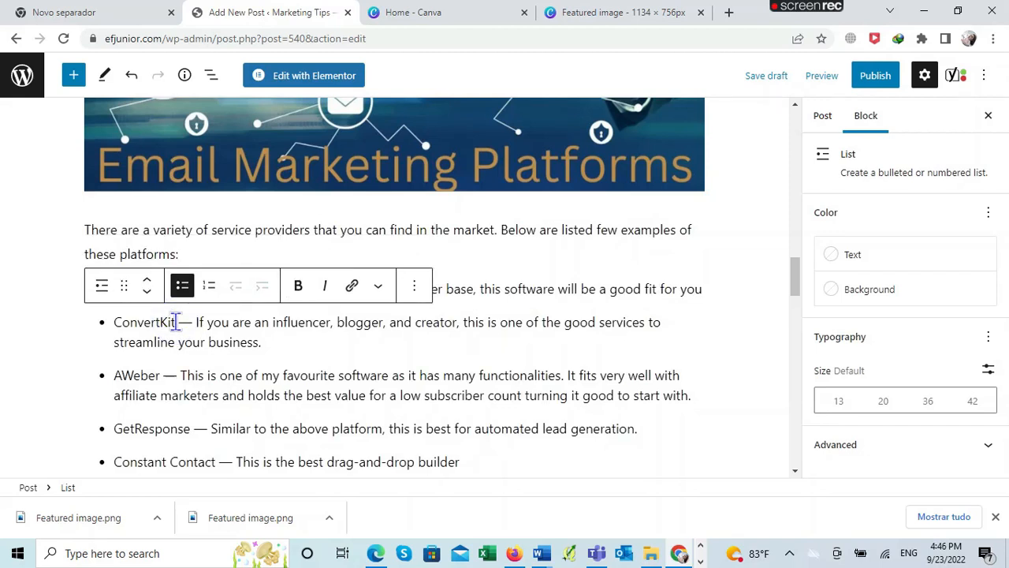
left_click_drag(174, 321, 111, 322)
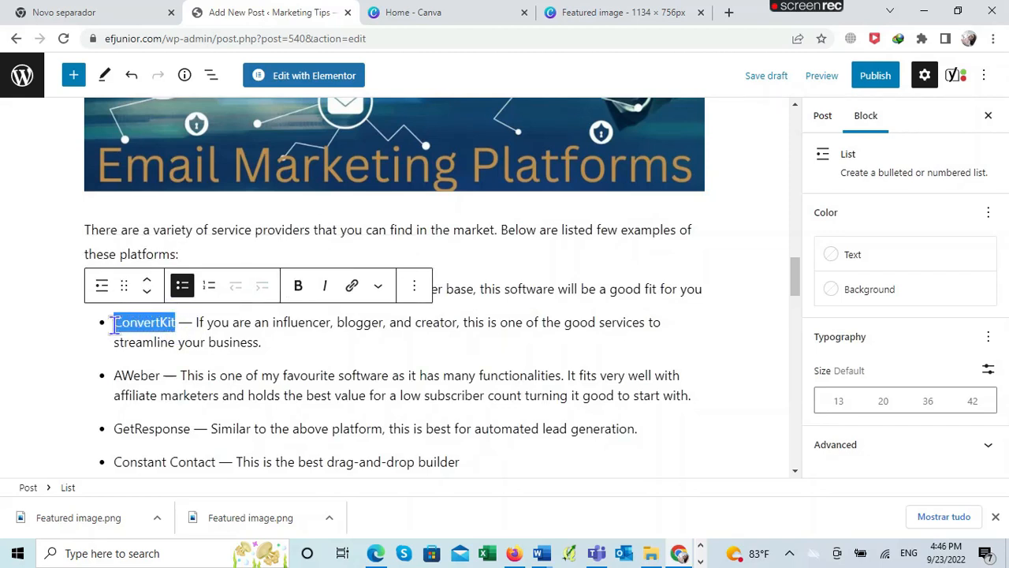
left_click(299, 285)
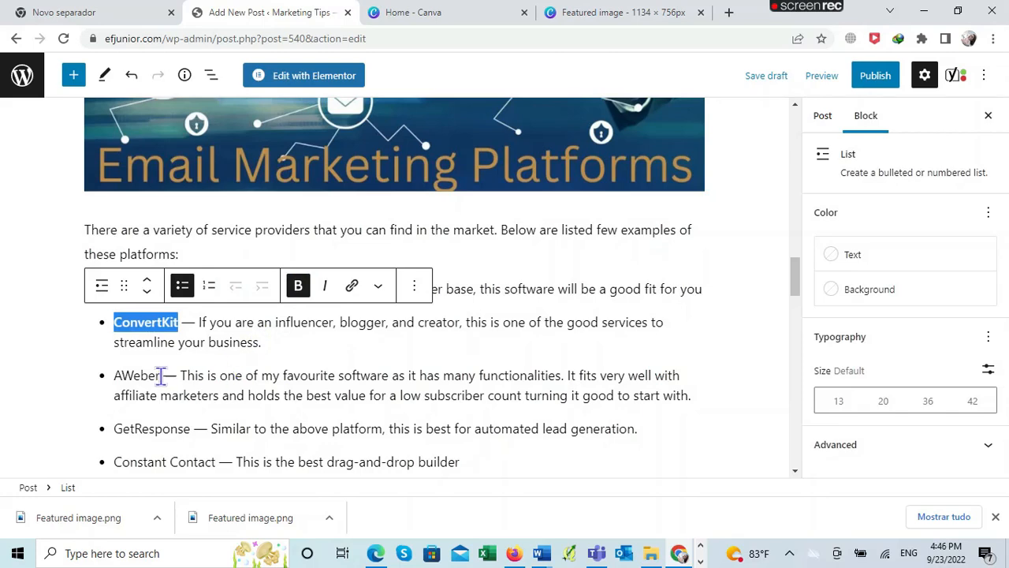
left_click_drag(160, 376, 116, 379)
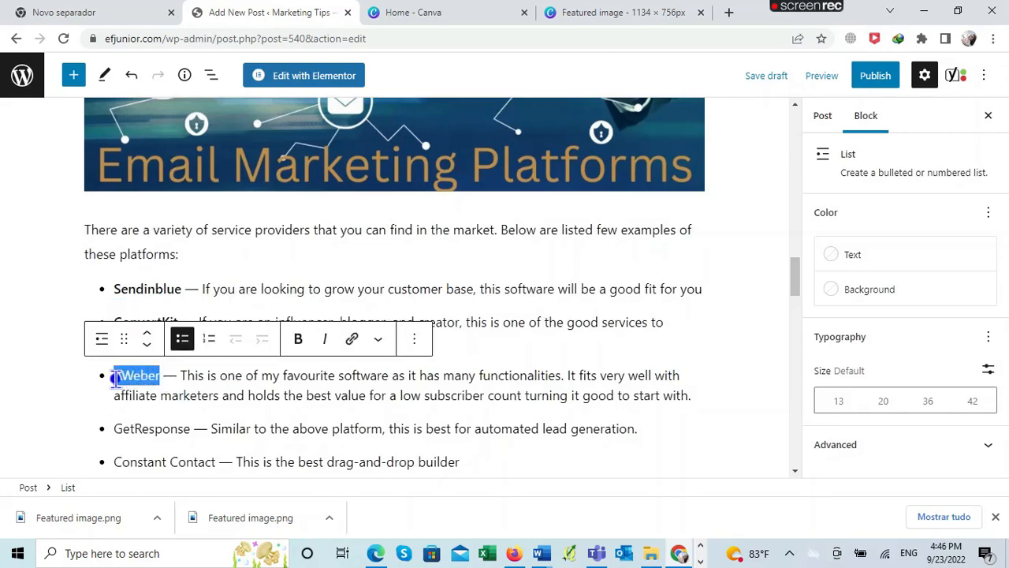
left_click(298, 338)
Step: Bold the names GetResponse, Constant Contact and MailerLite at the start of their list items
scroll(300, 335, "down", 2)
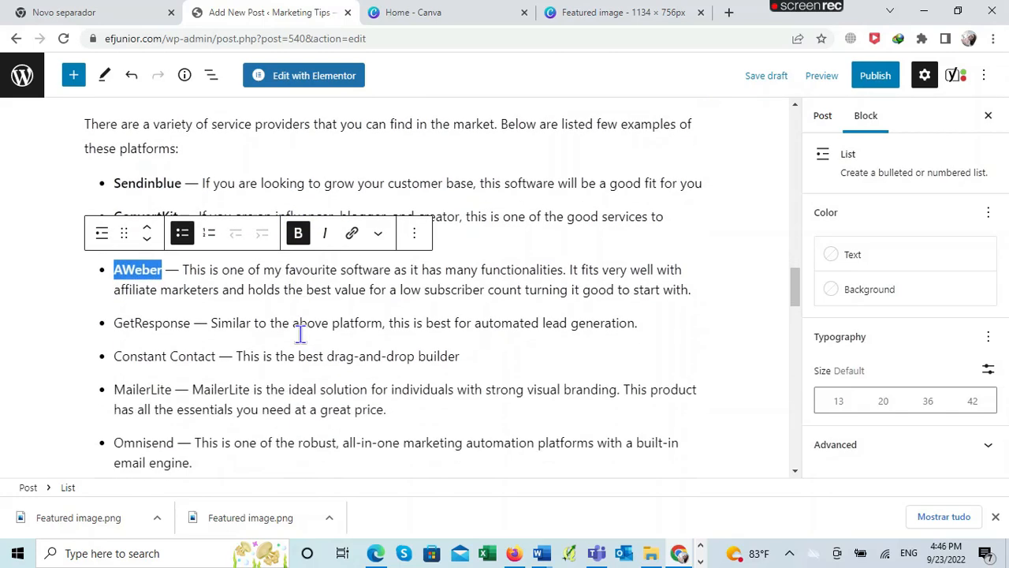
scroll(300, 334, "down", 1)
left_click_drag(194, 283, 113, 289)
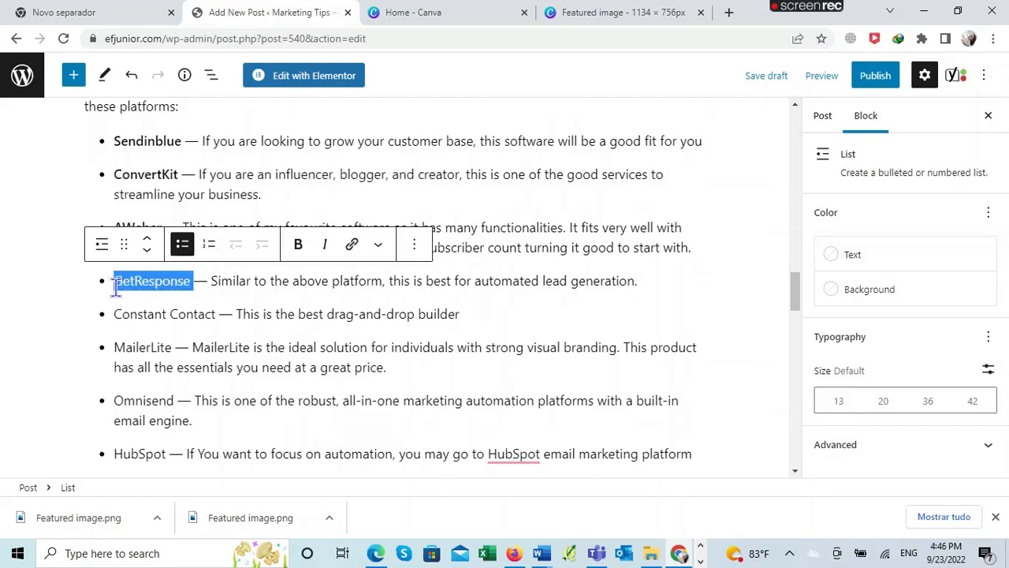
left_click(304, 246)
left_click_drag(217, 314, 116, 323)
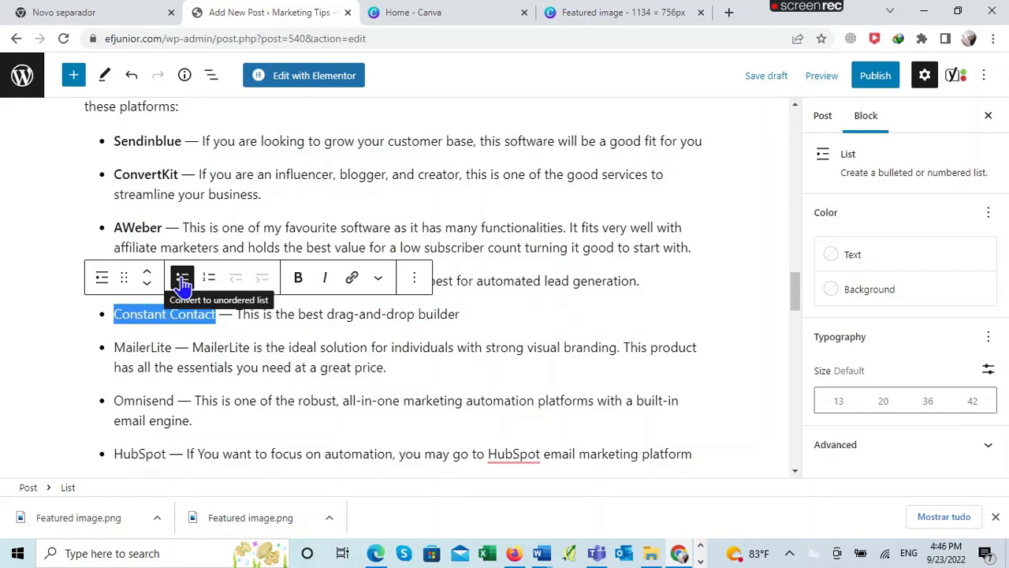
left_click(298, 278)
scroll(236, 268, "down", 2)
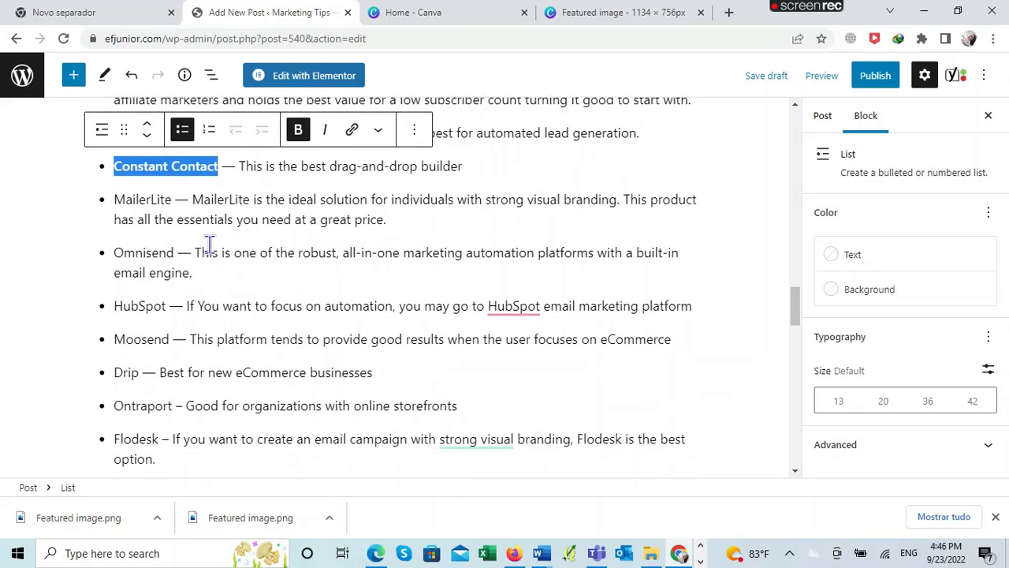
left_click_drag(172, 200, 113, 203)
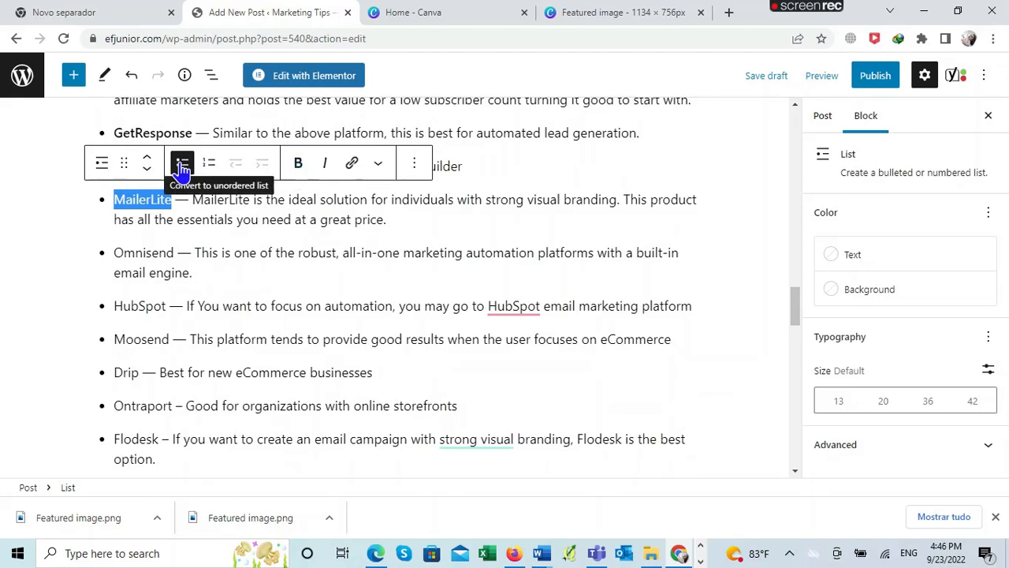
left_click(299, 163)
Step: Bold the names Omnisend, HubSpot and Moosend at the start of their list items
left_click_drag(175, 251, 120, 252)
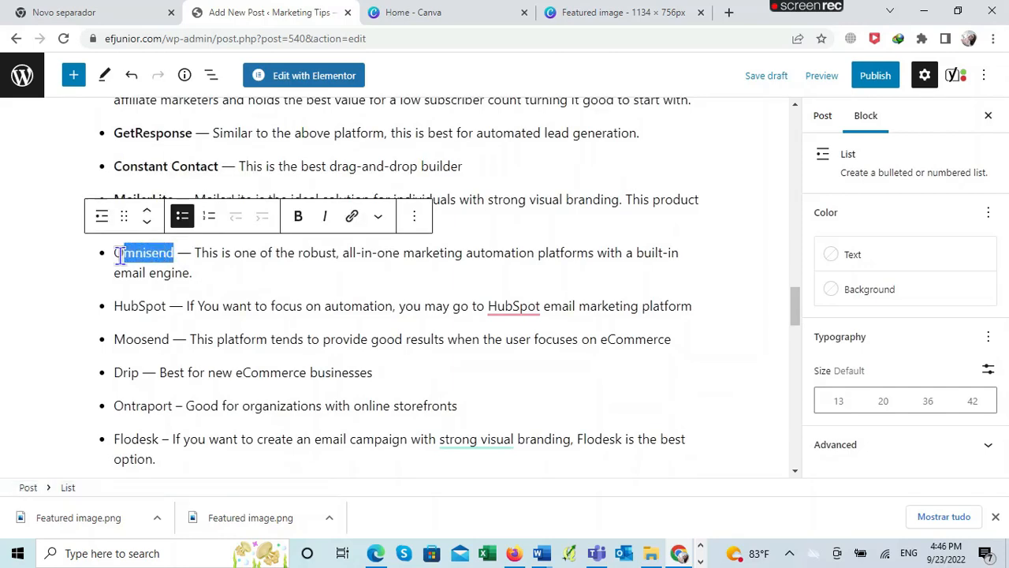
left_click(298, 217)
scroll(294, 216, "down", 2)
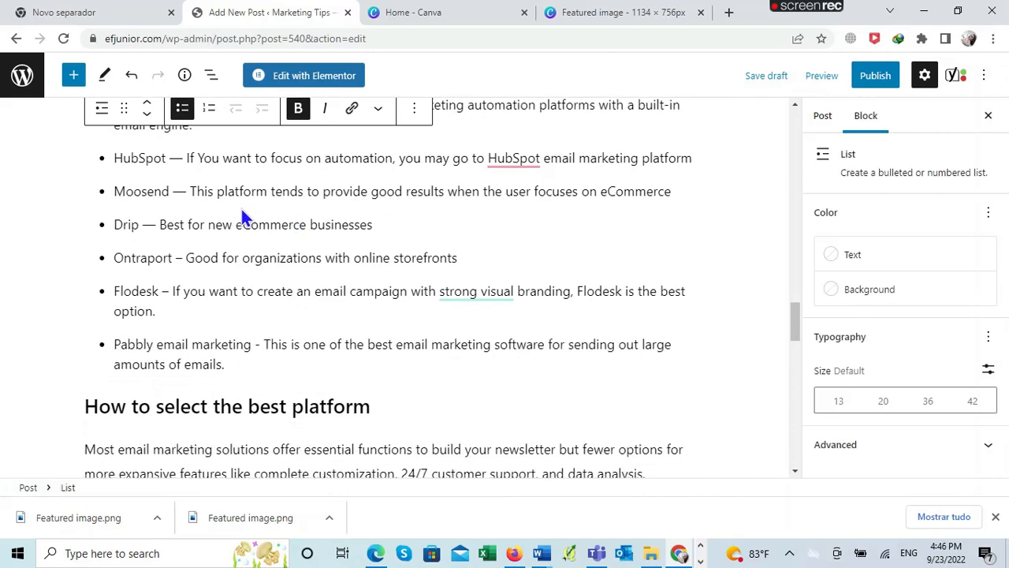
scroll(241, 206, "up", 1)
left_click_drag(165, 235, 112, 233)
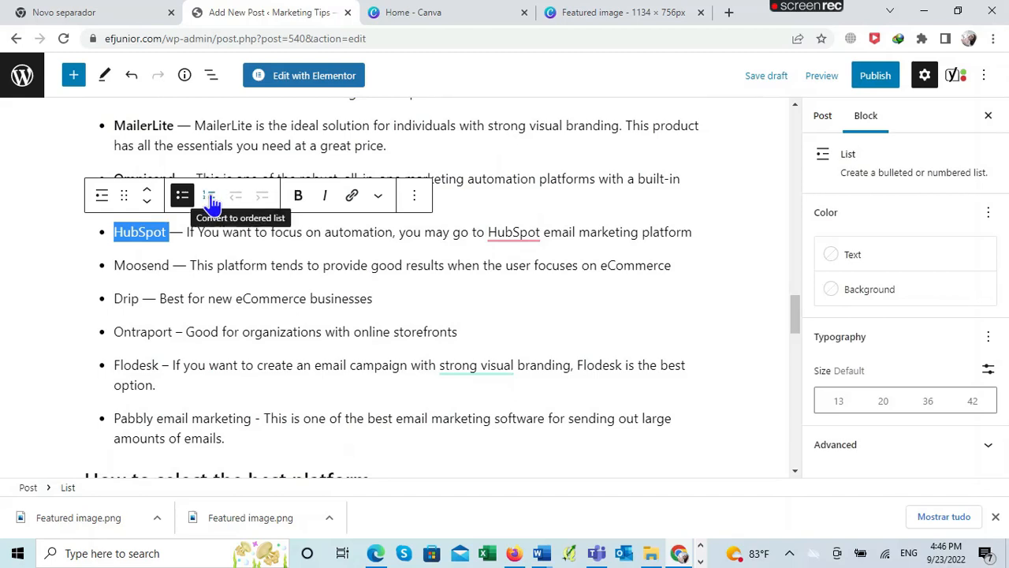
left_click(299, 196)
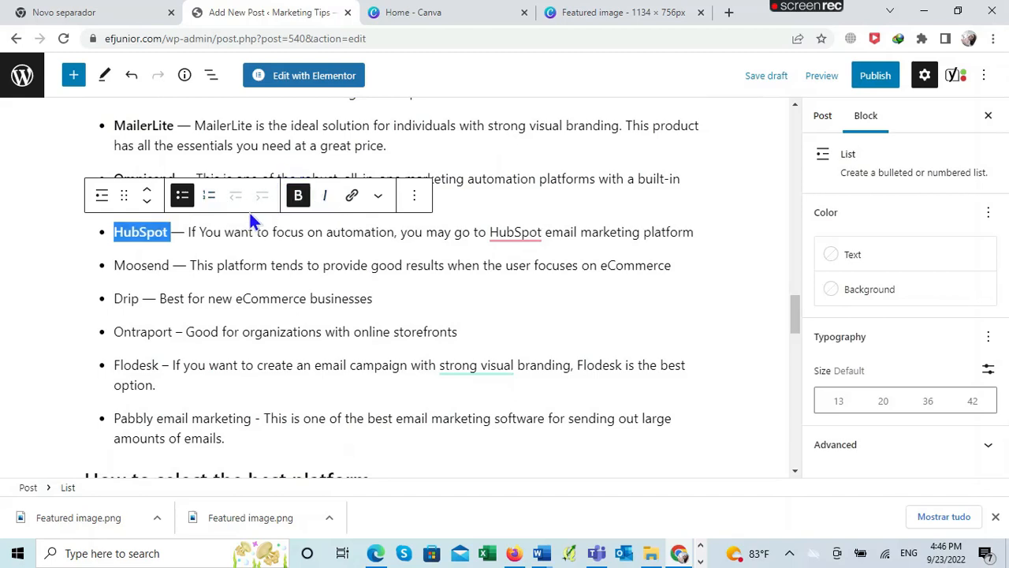
left_click_drag(171, 265, 112, 265)
left_click(301, 231)
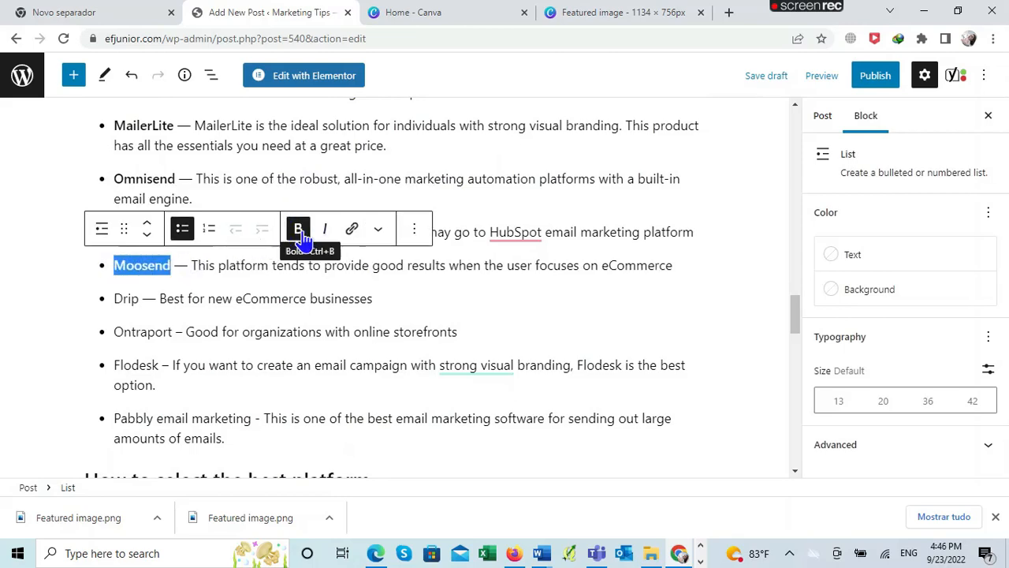
Step: Bold the names Drip, Ontraport, Flodesk and Pabbly email marketing in the last four list items and clear the text selection
scroll(260, 243, "down", 1)
left_click_drag(139, 225, 123, 228)
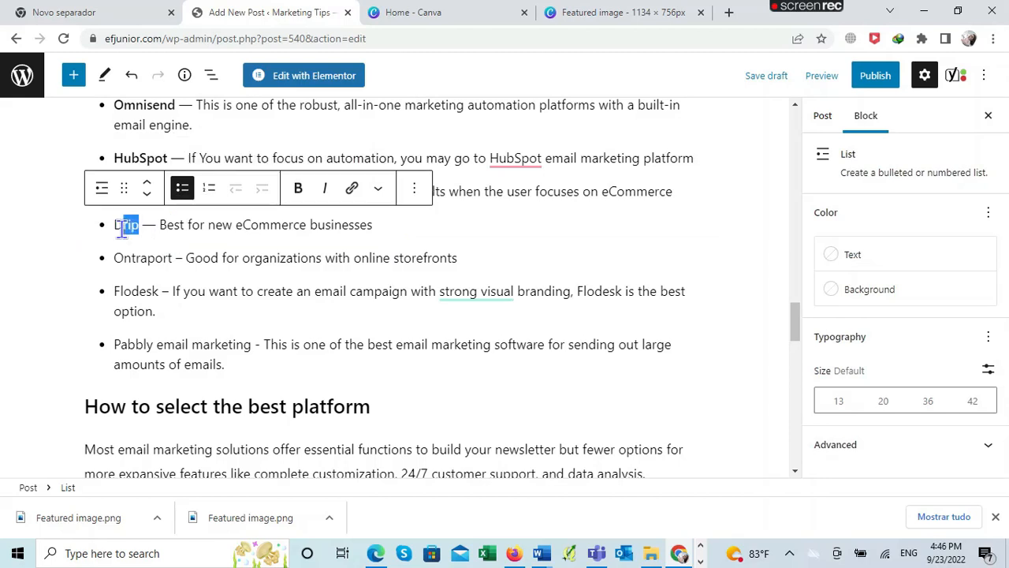
left_click(299, 190)
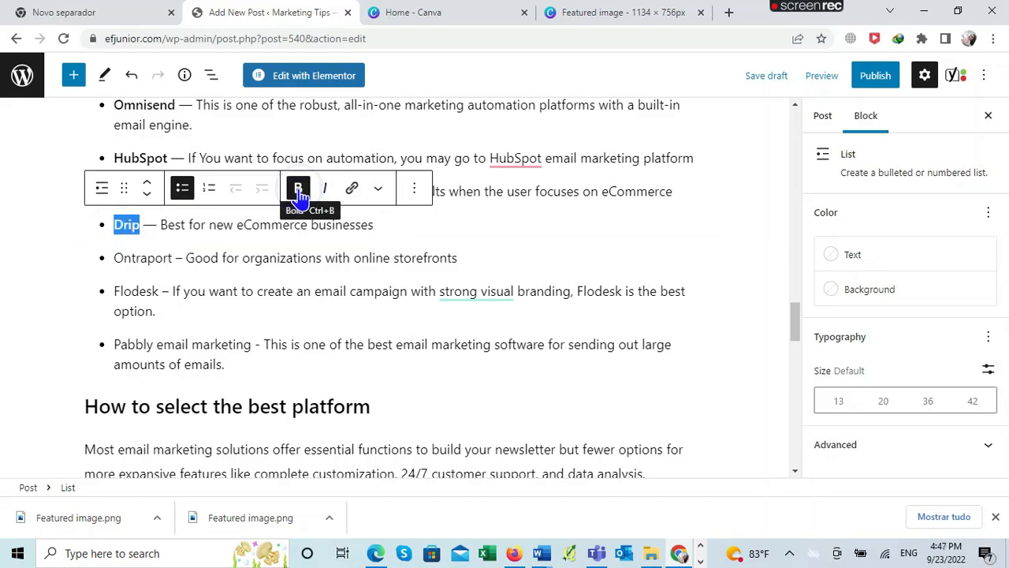
left_click_drag(172, 258, 122, 260)
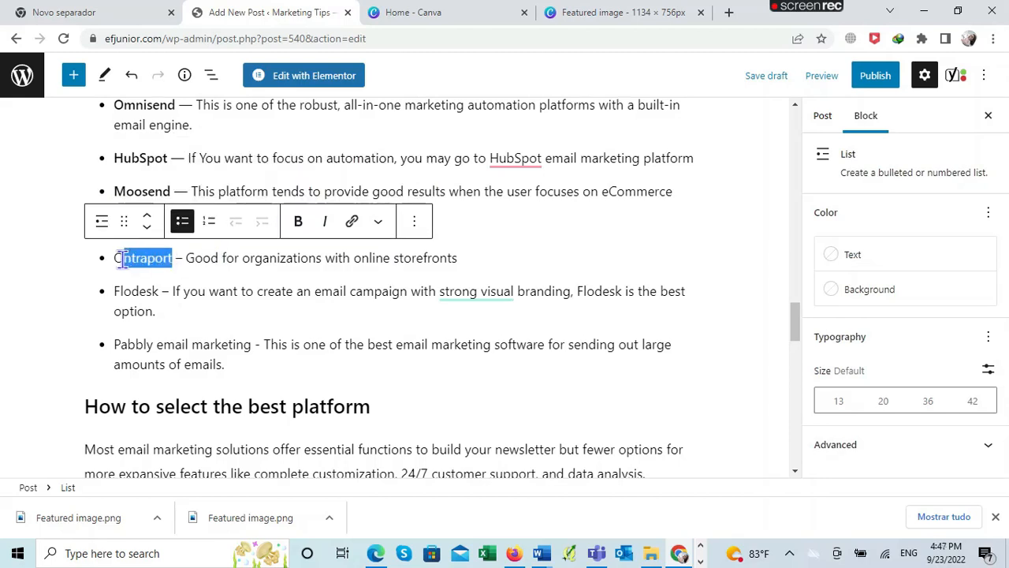
left_click(297, 221)
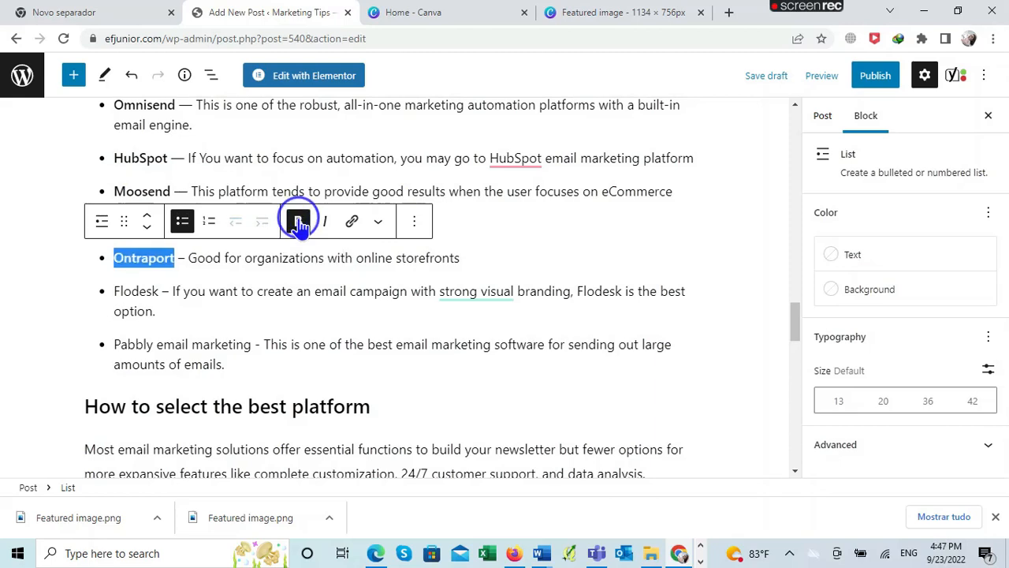
left_click_drag(164, 291, 118, 294)
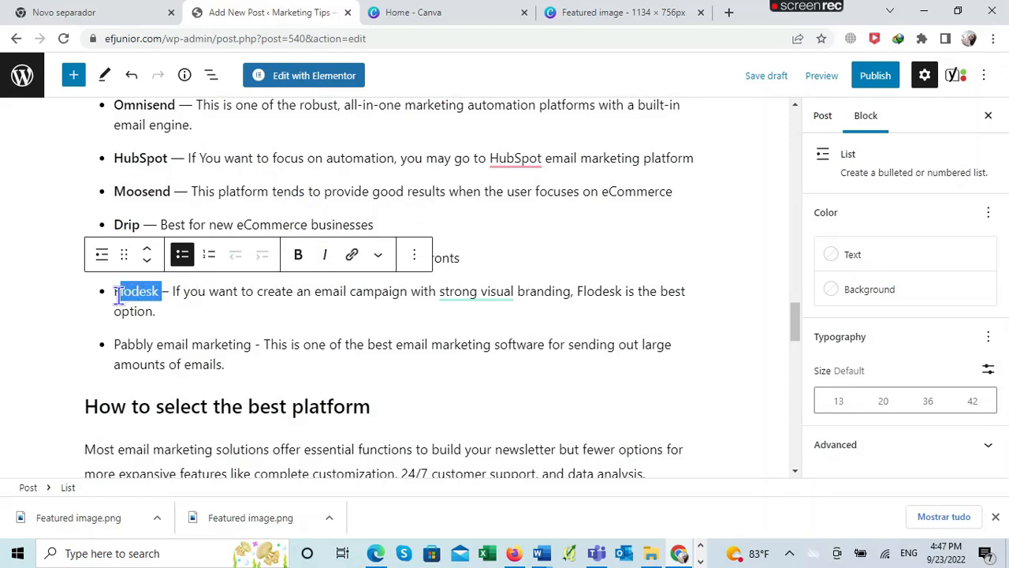
left_click(298, 254)
left_click_drag(254, 344, 113, 345)
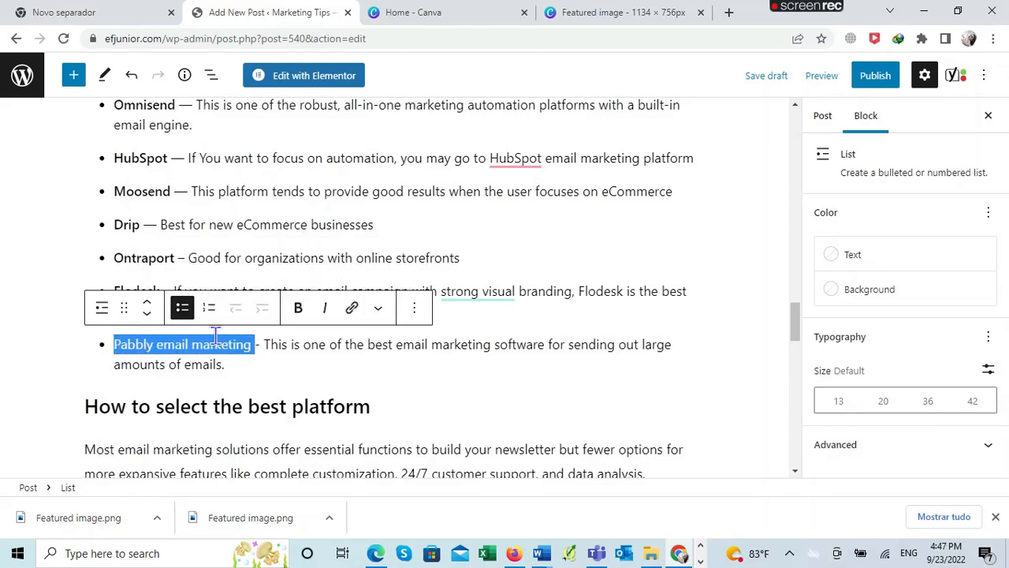
left_click(298, 309)
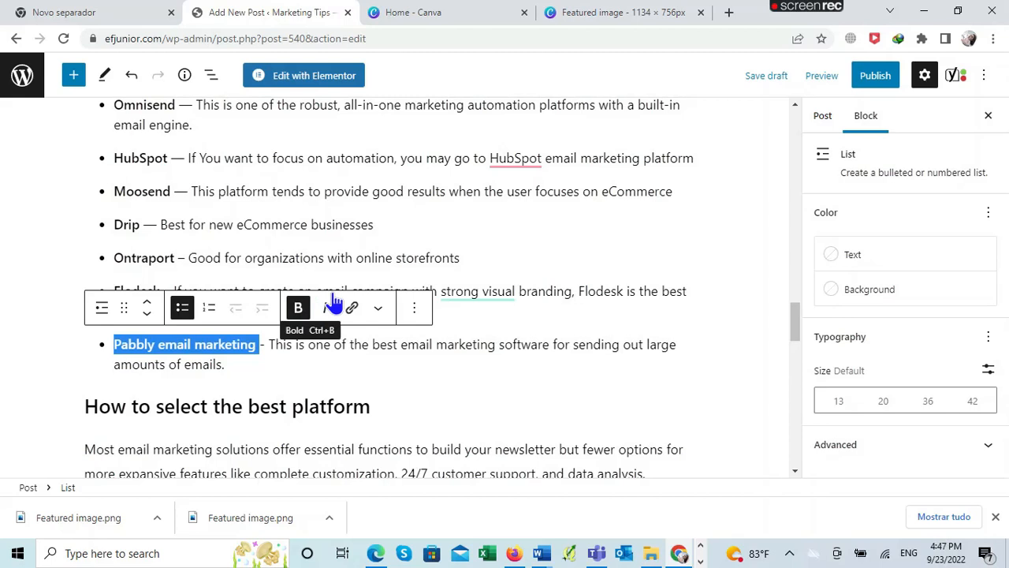
left_click(366, 255)
left_click(465, 258)
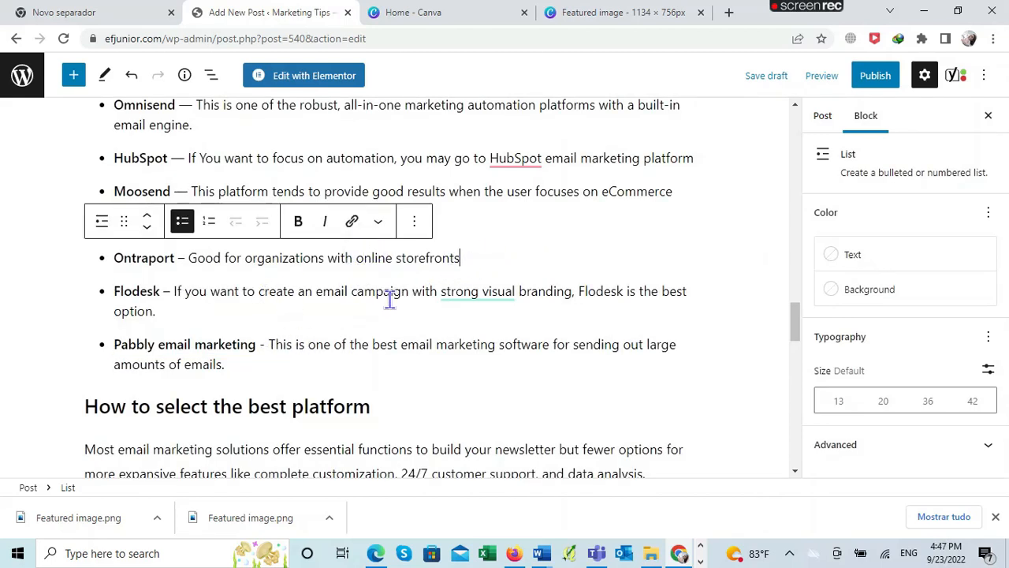
left_click(434, 177)
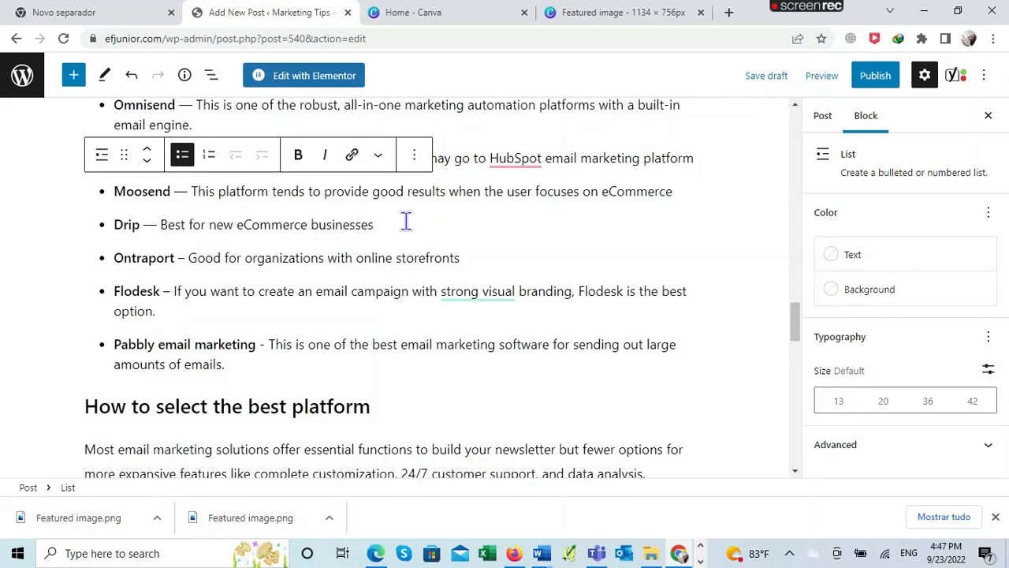
Step: Add a period after the Drip and Constant Contact list items and end the Sendinblue item with "will be a good fit."
left_click(381, 233)
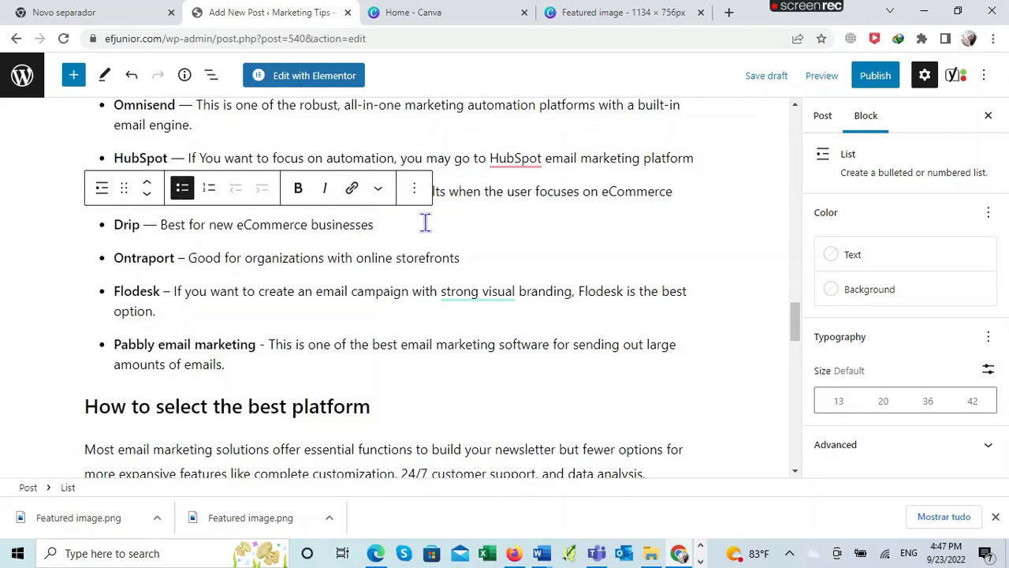
type(".")
scroll(425, 223, "up", 2)
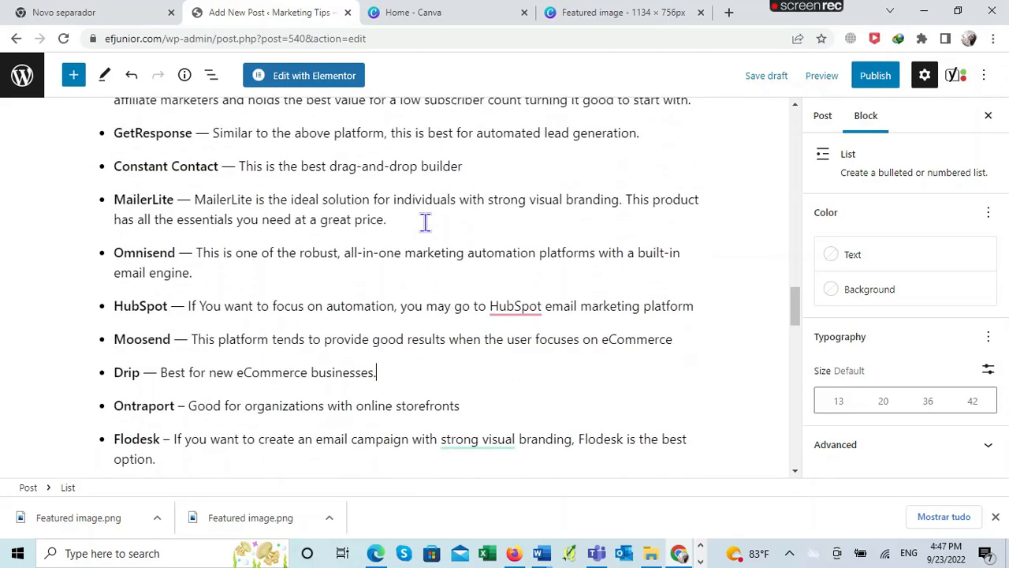
scroll(421, 222, "up", 1)
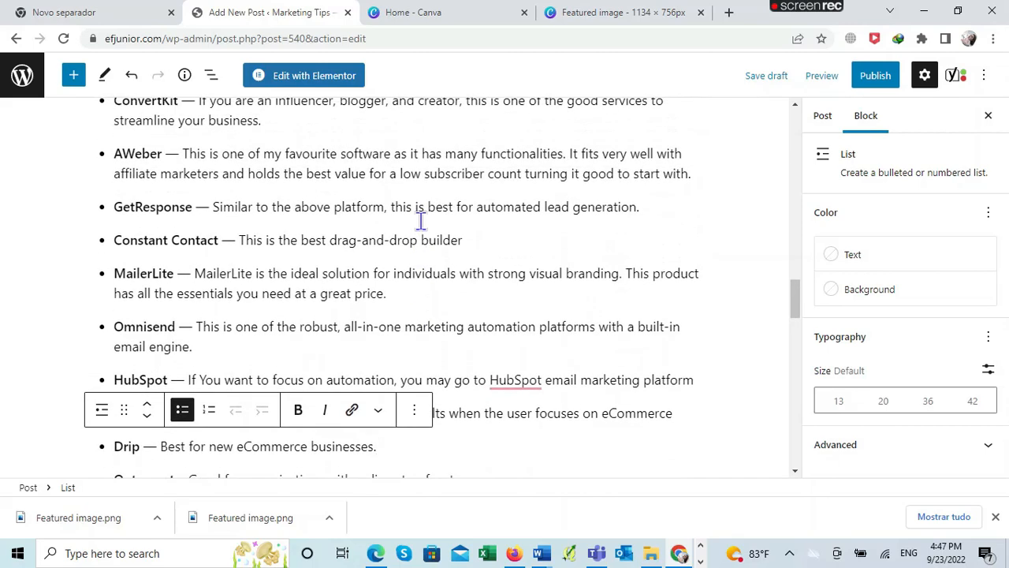
left_click(466, 239)
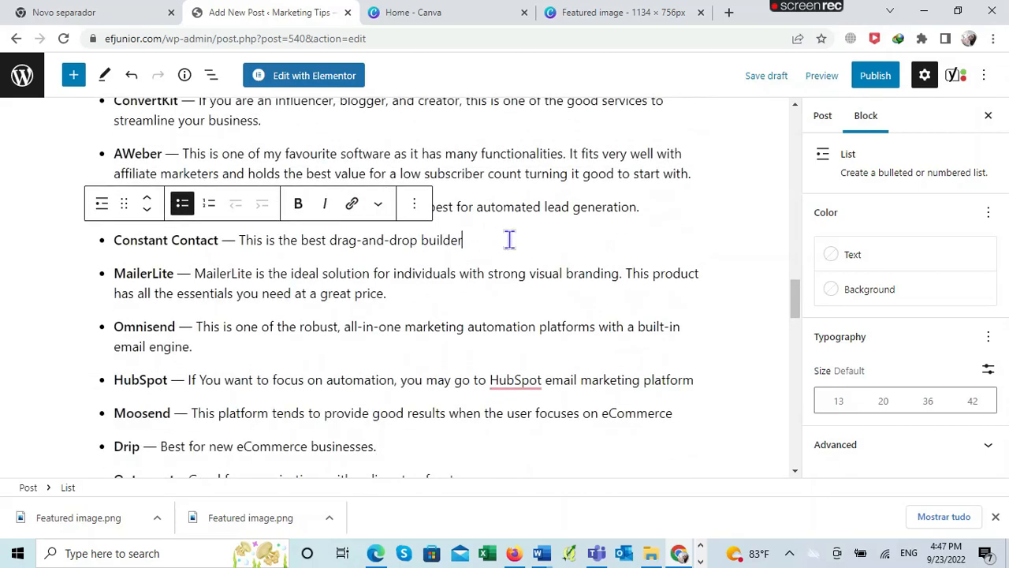
type(".")
scroll(509, 240, "up", 2)
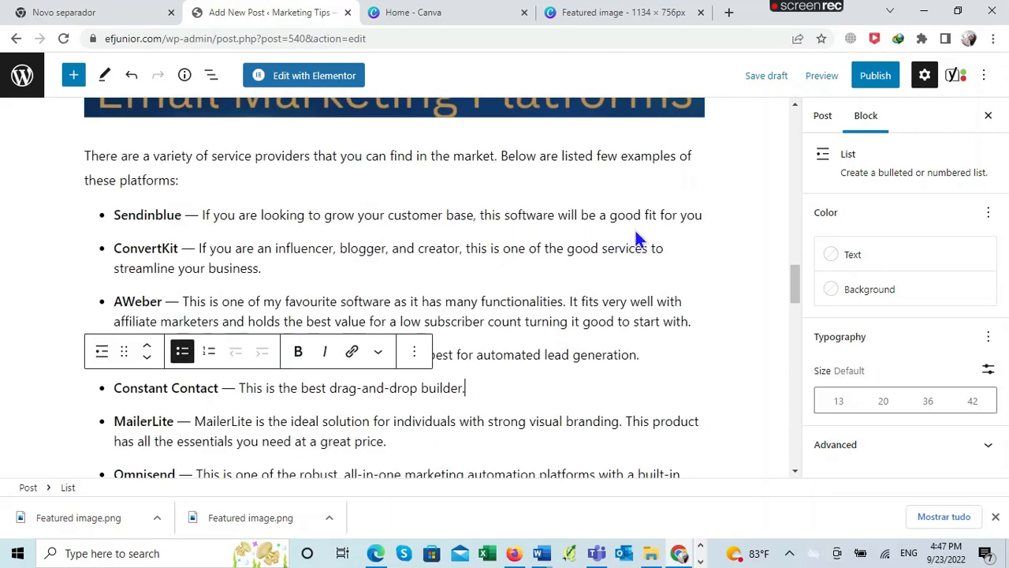
left_click(704, 217)
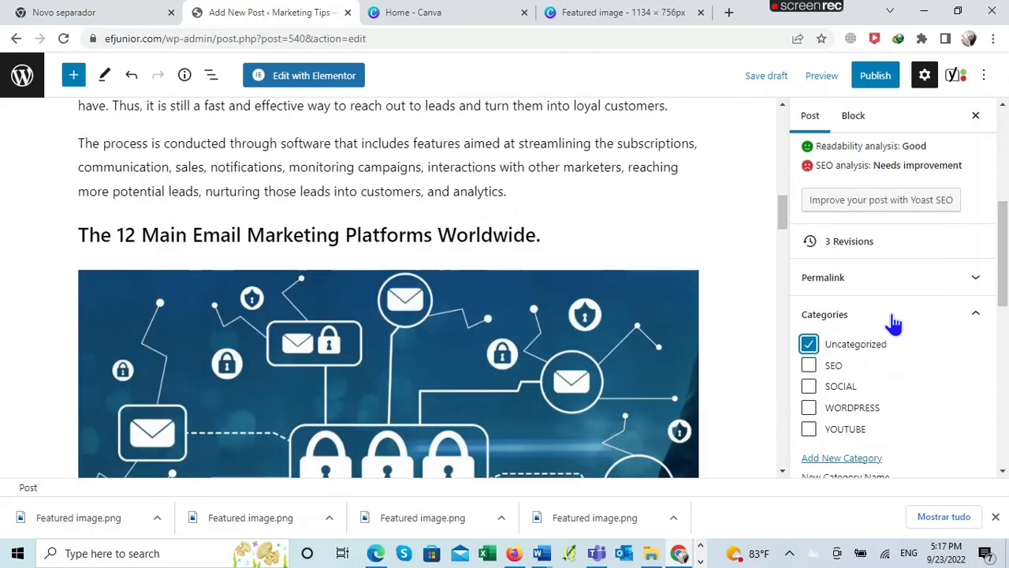
Step: Save the post as a draft
scroll(889, 323, "up", 1)
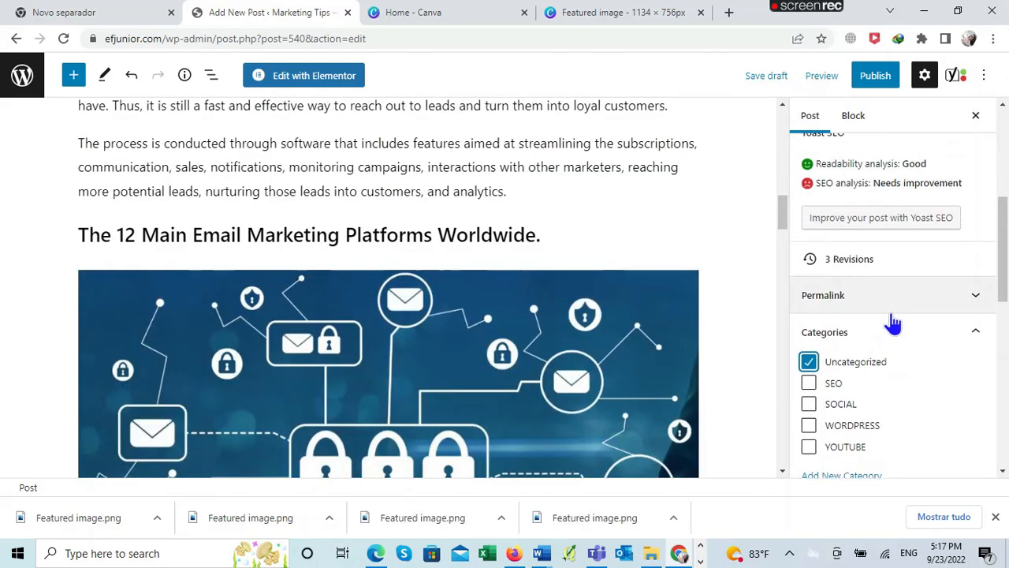
left_click(765, 78)
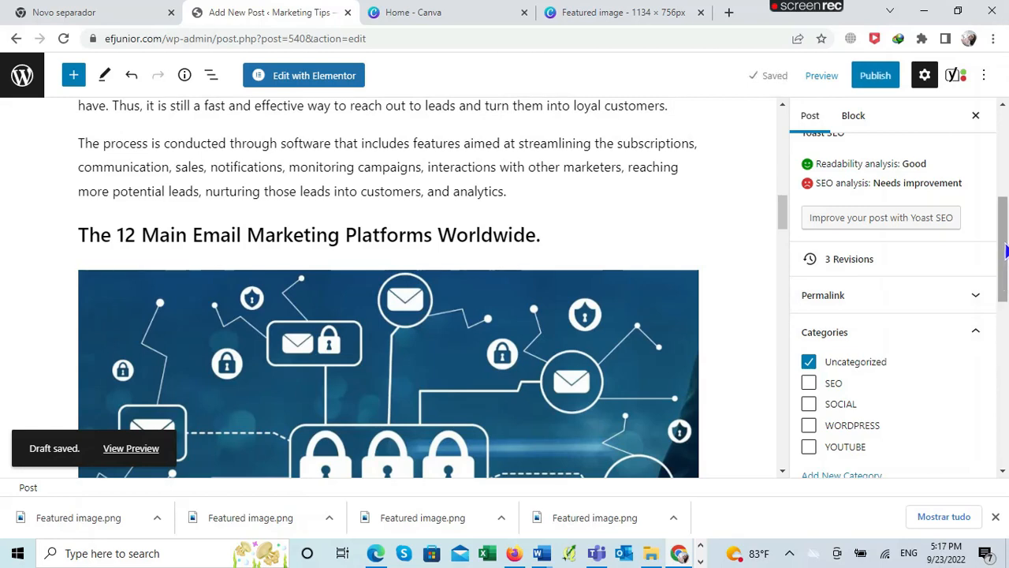
Step: Review the category settings, the full post body and the Yoast SEO title, slug and meta description fields
left_click_drag(1006, 251, 1006, 282)
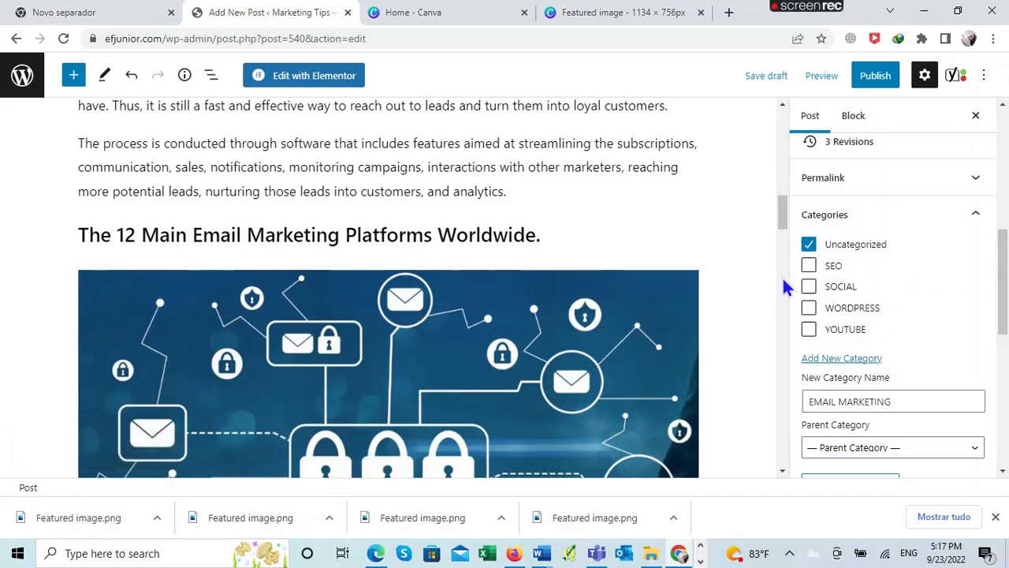
scroll(669, 225, "down", 5)
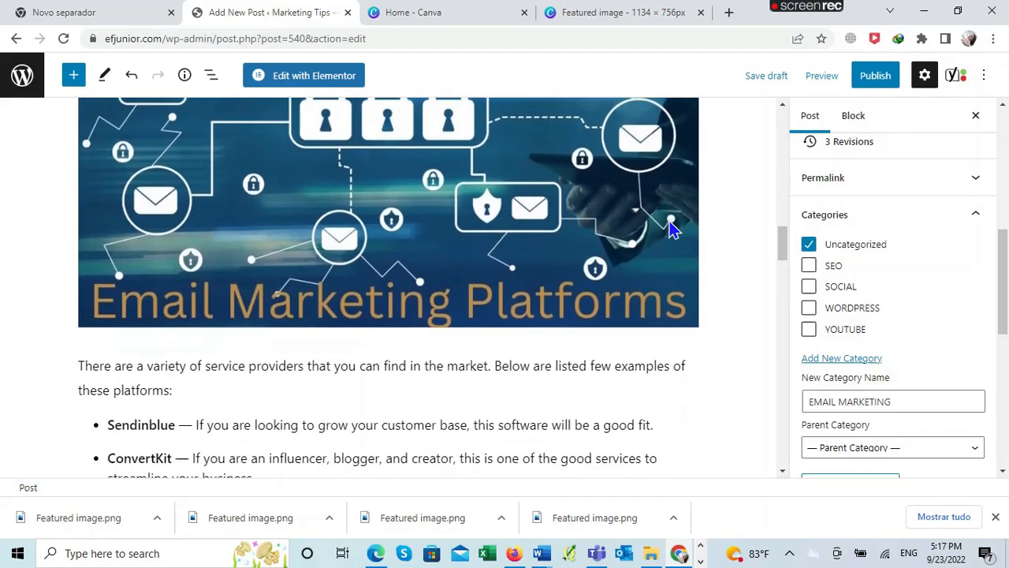
scroll(668, 227, "down", 15)
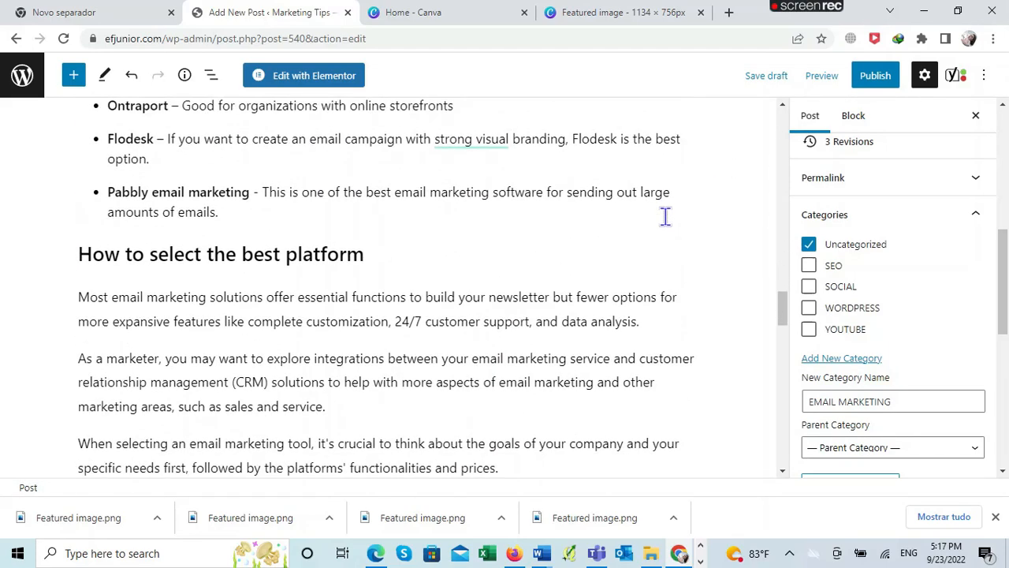
scroll(663, 227, "down", 12)
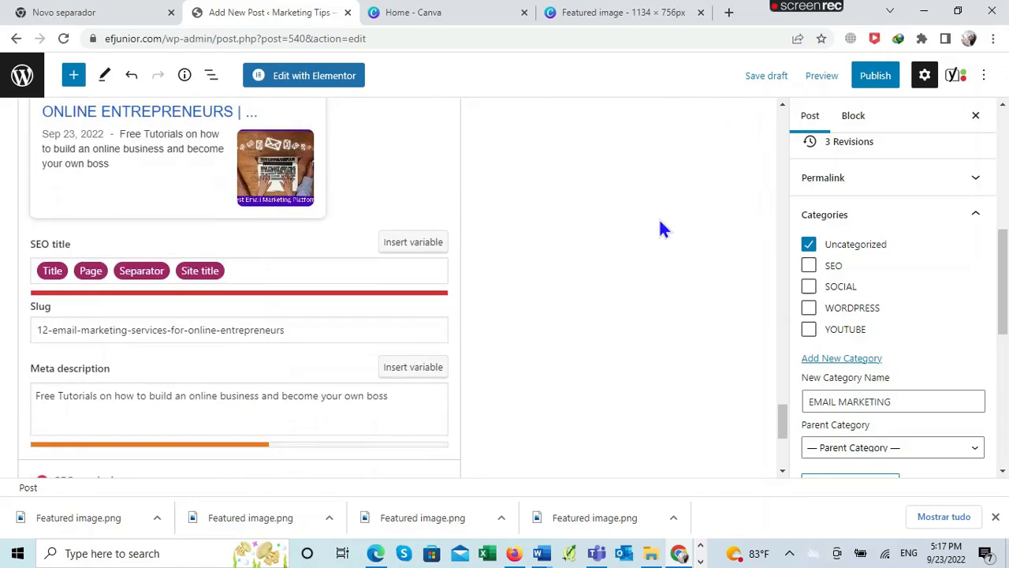
scroll(659, 228, "down", 2)
scroll(659, 228, "up", 3)
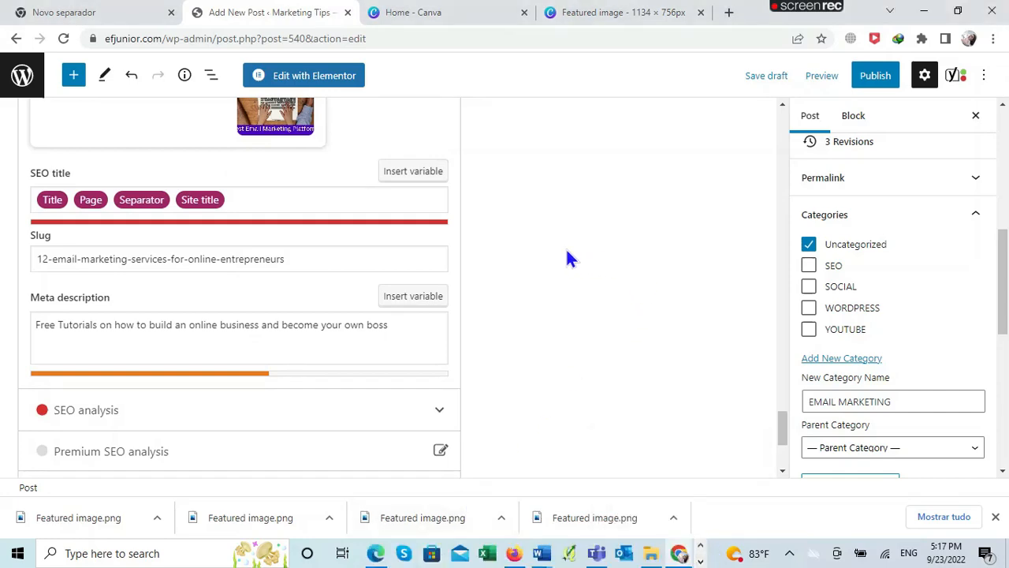
scroll(532, 248, "up", 10)
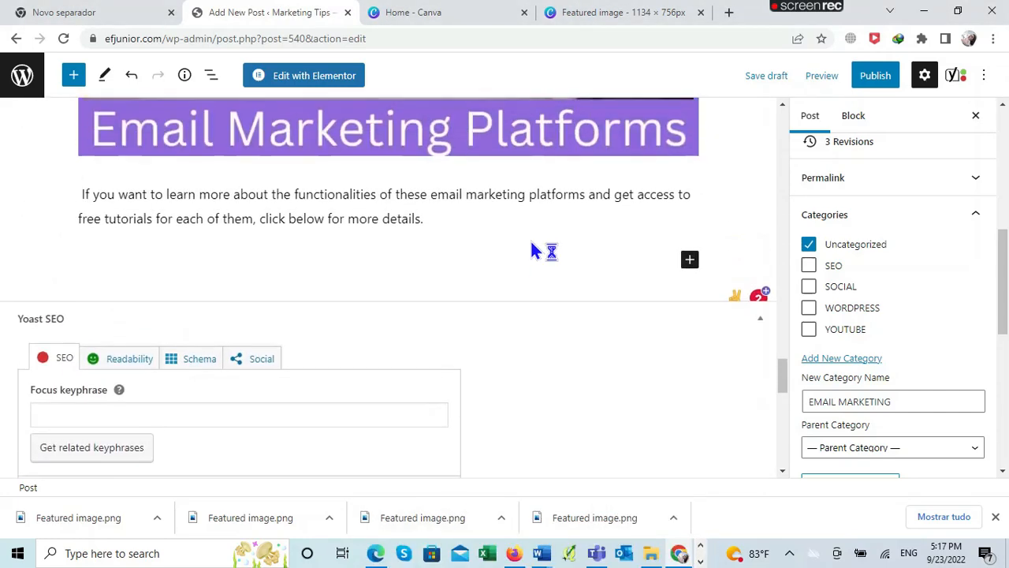
scroll(531, 248, "up", 10)
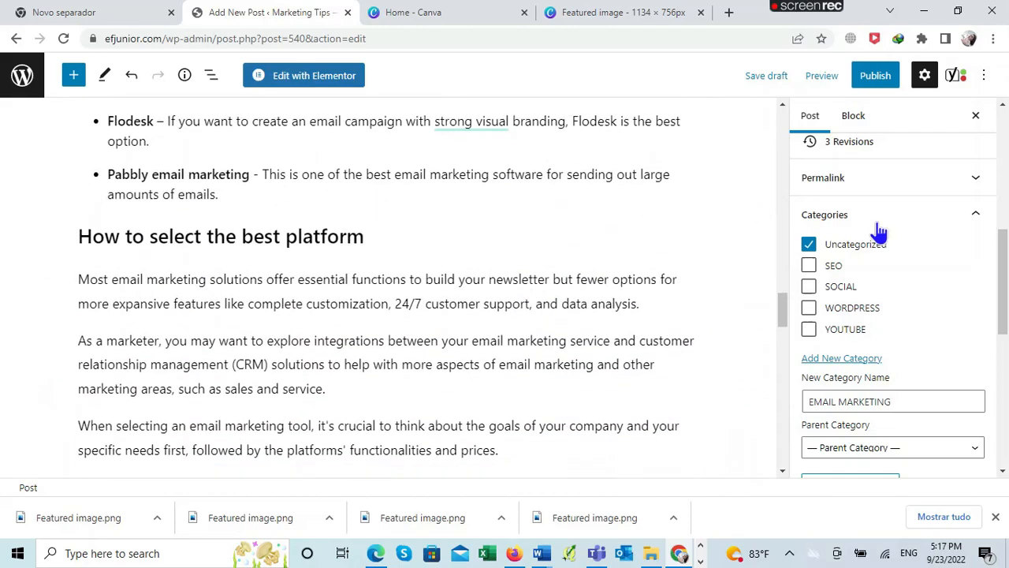
left_click_drag(1003, 294, 1001, 128)
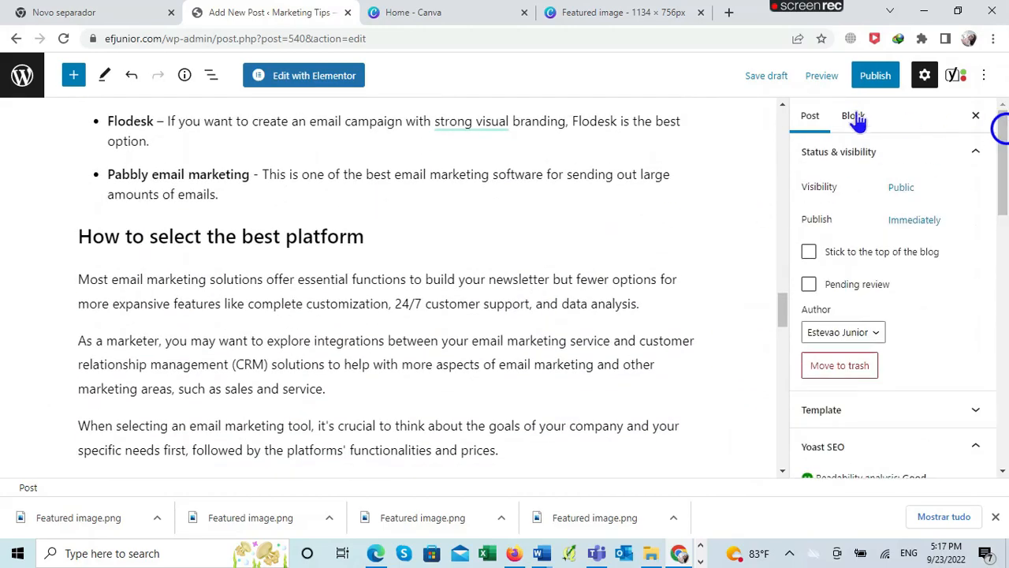
left_click_drag(783, 313, 788, 87)
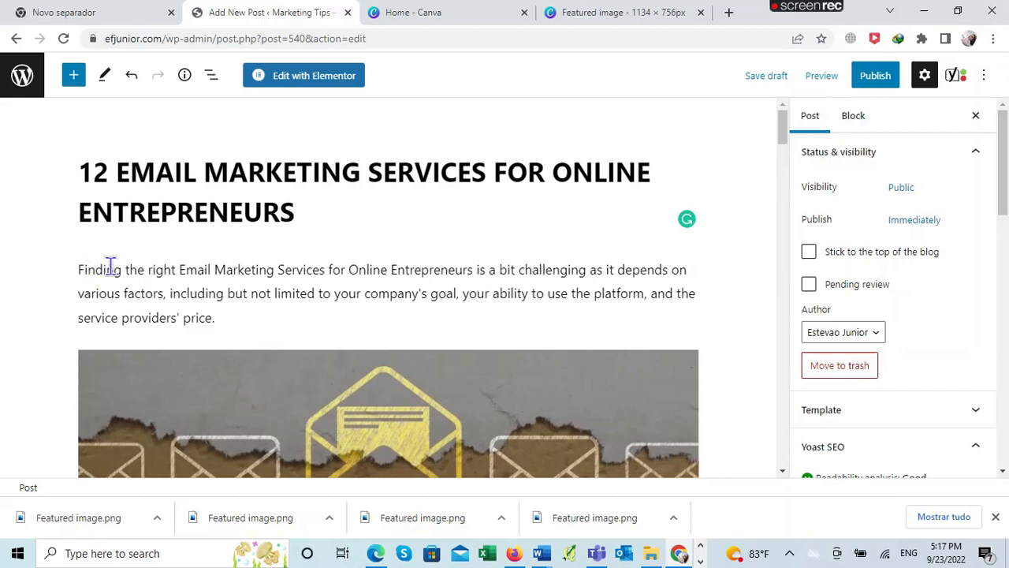
left_click_drag(319, 216, 74, 174)
left_click(220, 272)
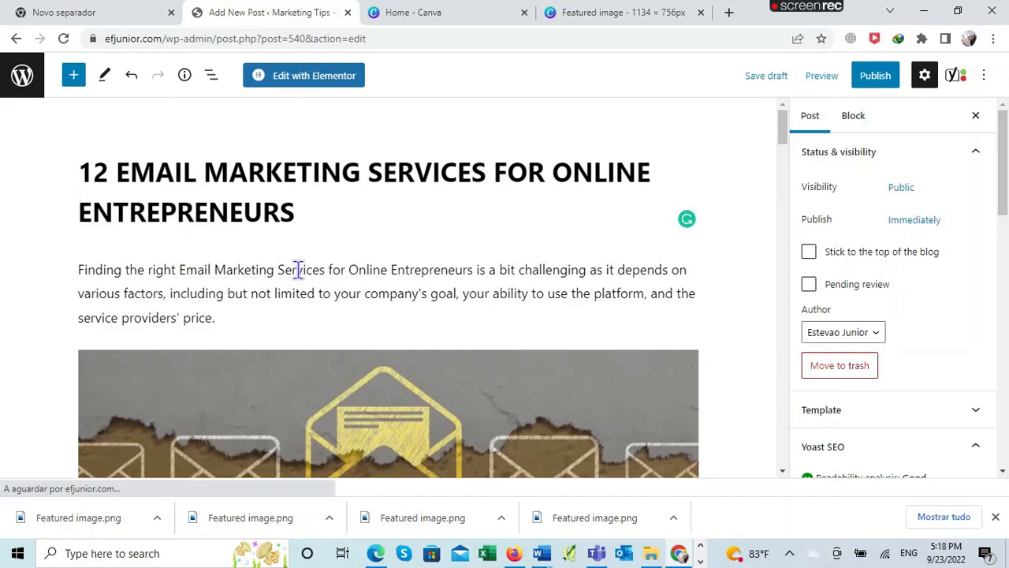
left_click(519, 285)
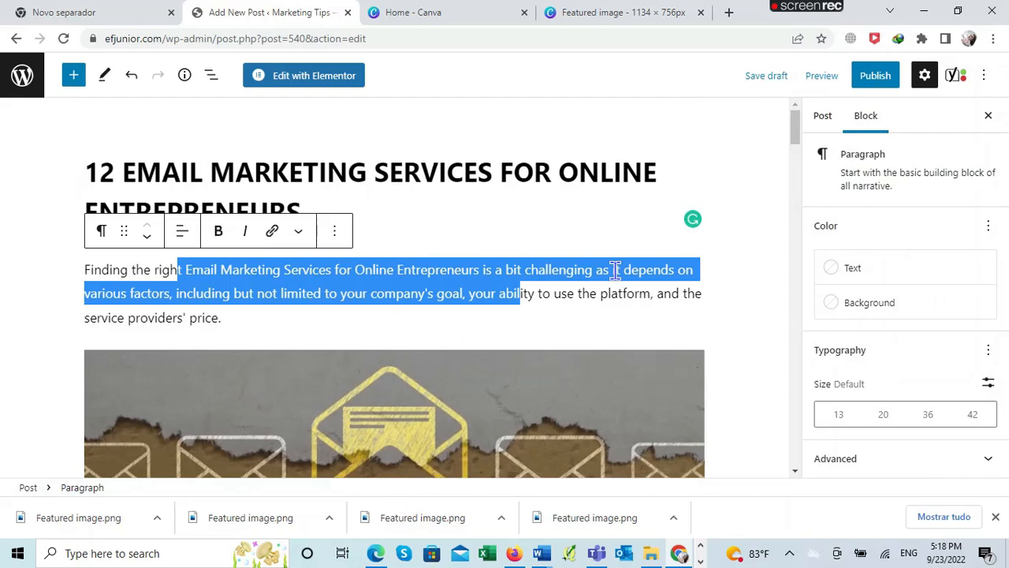
left_click(301, 274)
left_click(183, 270)
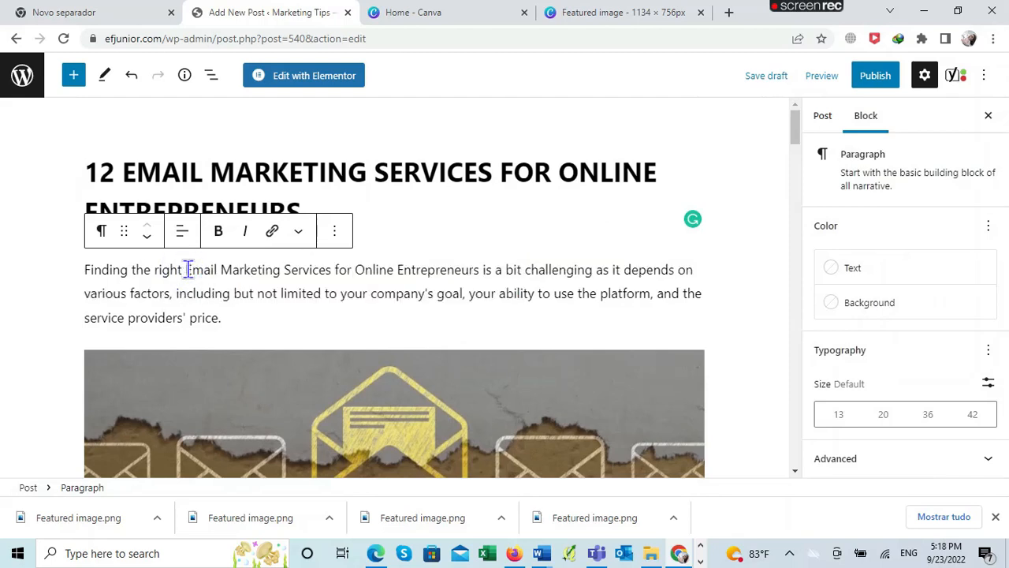
left_click_drag(186, 269, 693, 270)
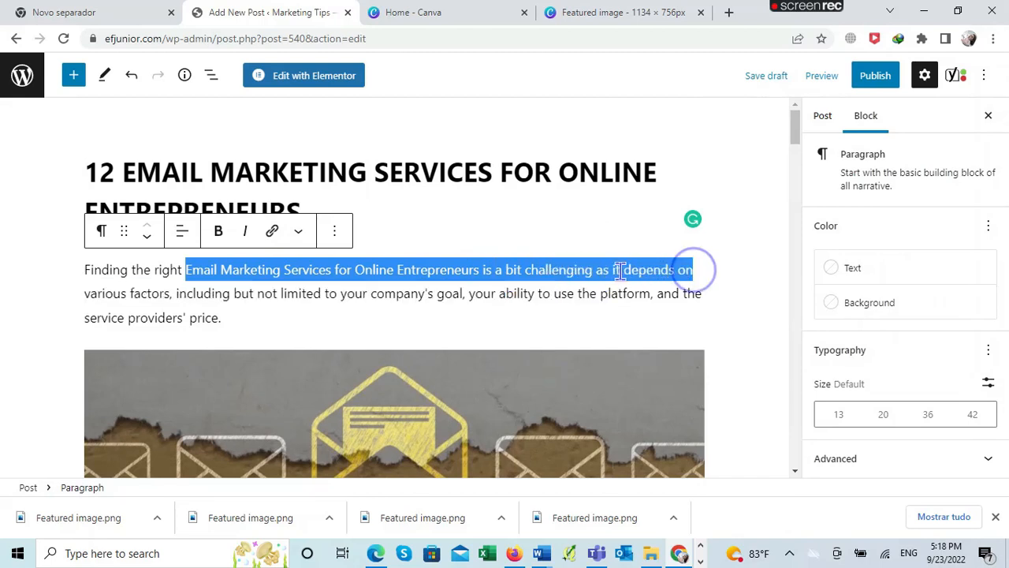
right_click(442, 270)
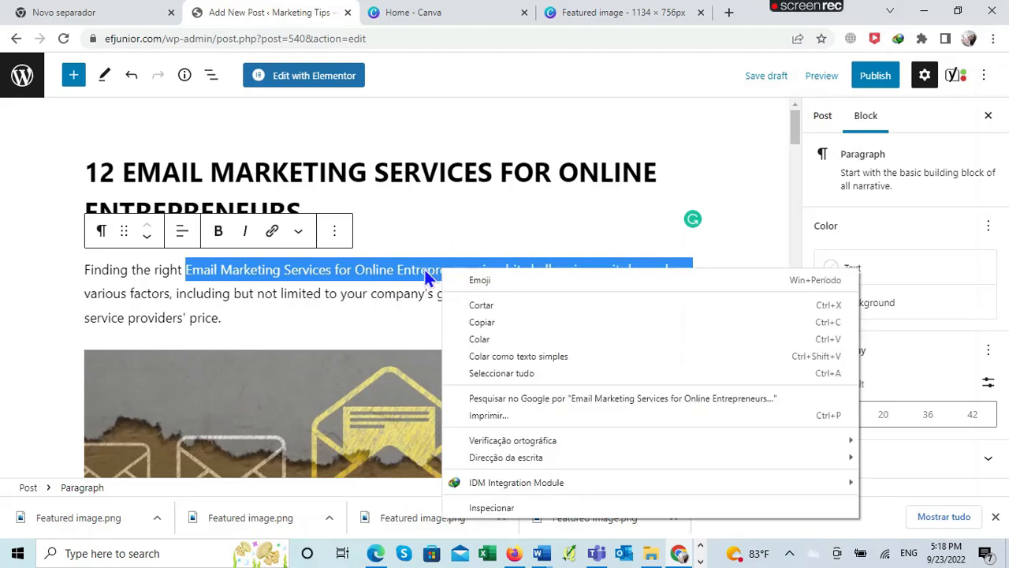
left_click(425, 270)
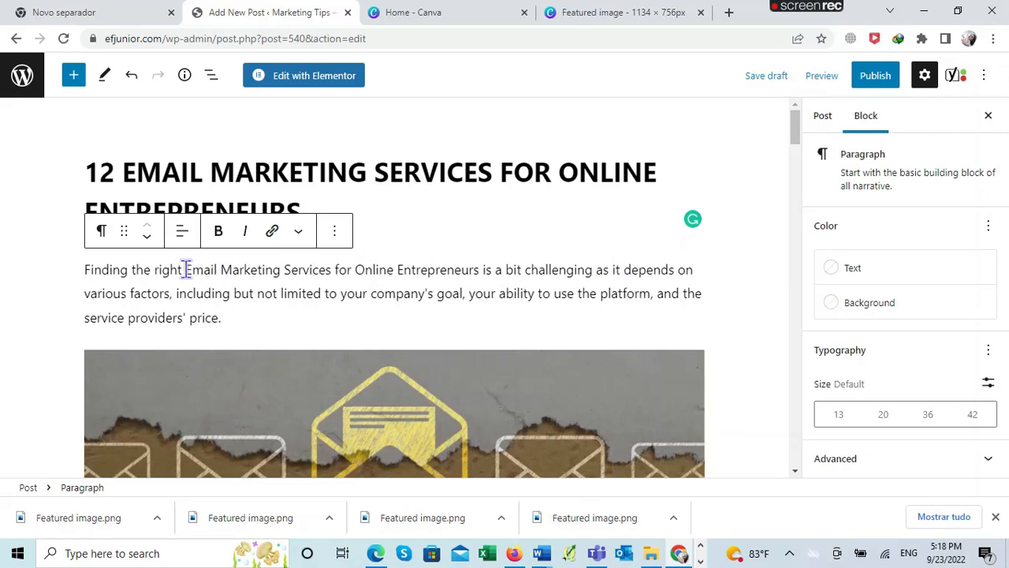
left_click_drag(185, 270, 147, 294)
Step: Copy the opening paragraph's text from "Finding the right Email Marketing Services" through "it depends on various factors"
left_click(78, 272)
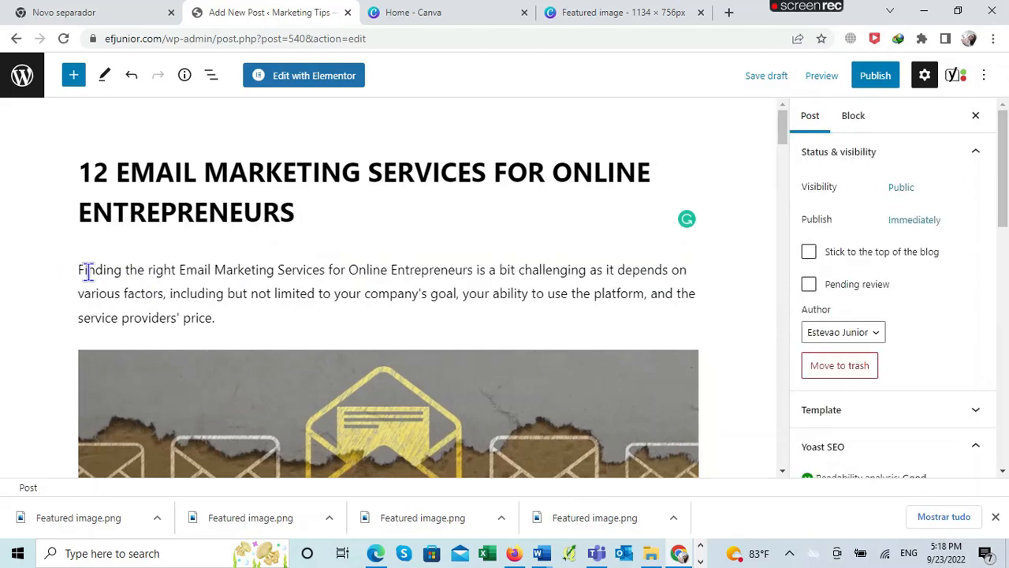
left_click(110, 277)
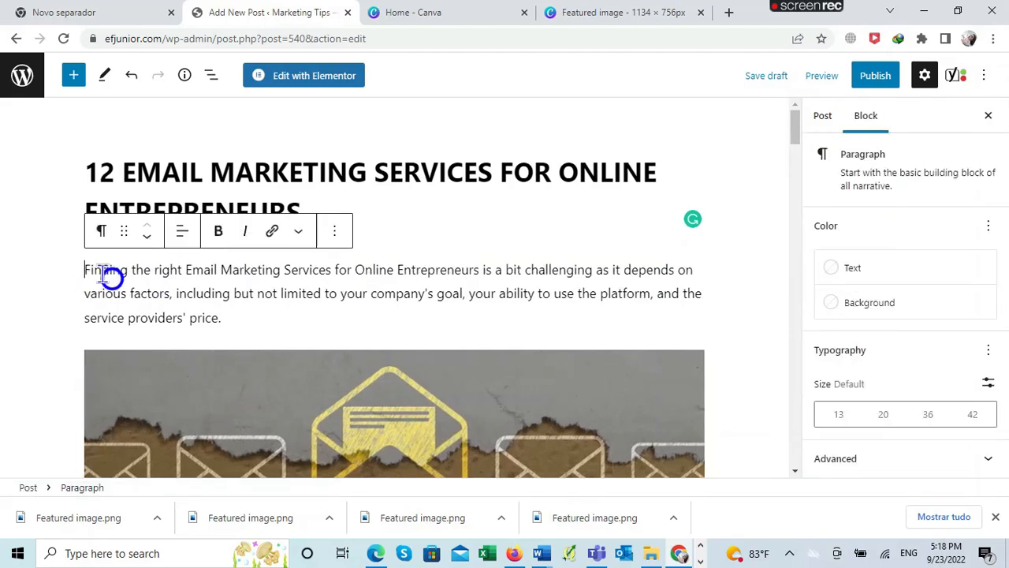
left_click_drag(87, 270, 168, 296)
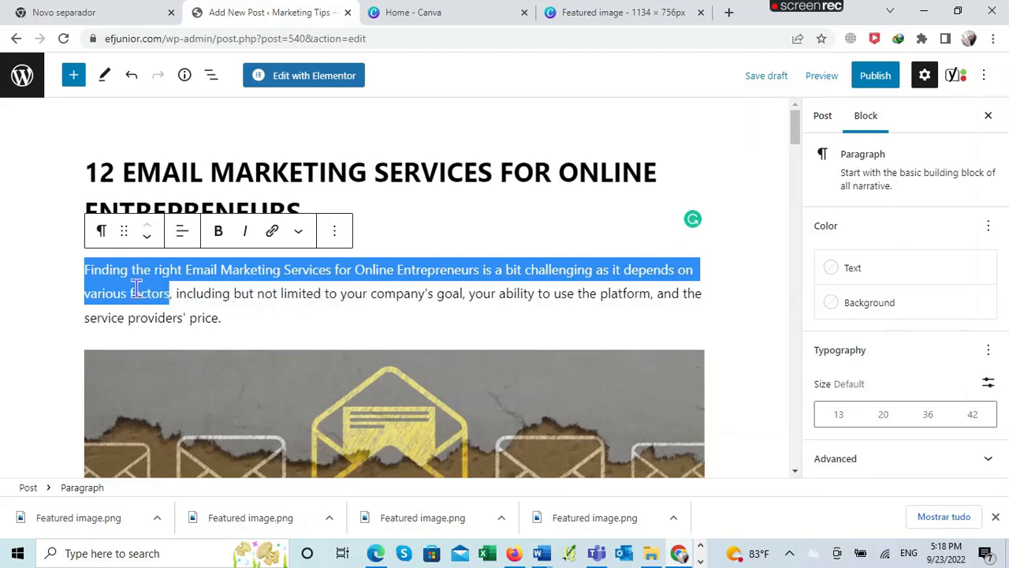
right_click(137, 289)
left_click(187, 342)
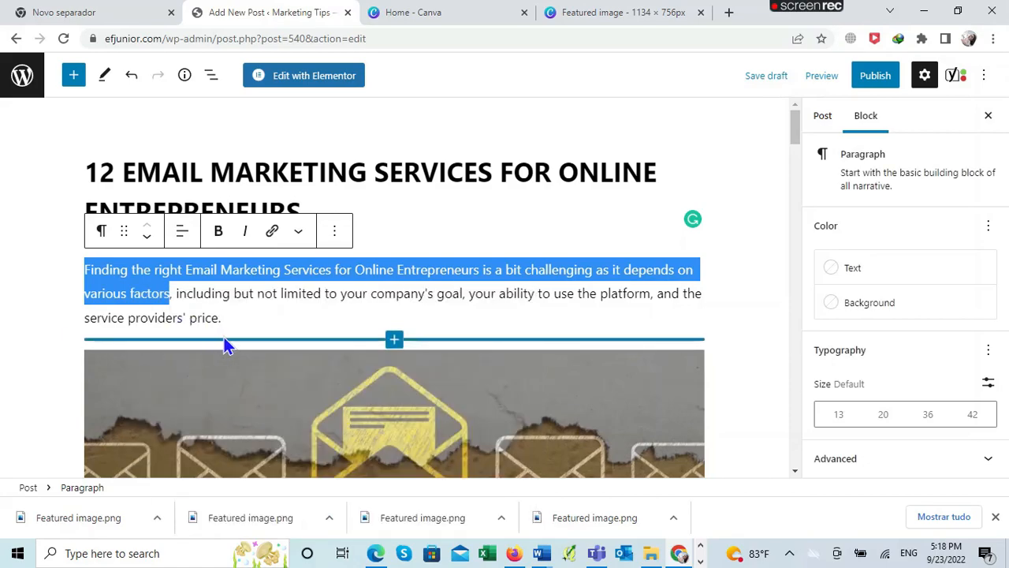
Step: Replace the Yoast SEO meta description with the copied opening text
scroll(224, 337, "down", 10)
scroll(224, 335, "down", 13)
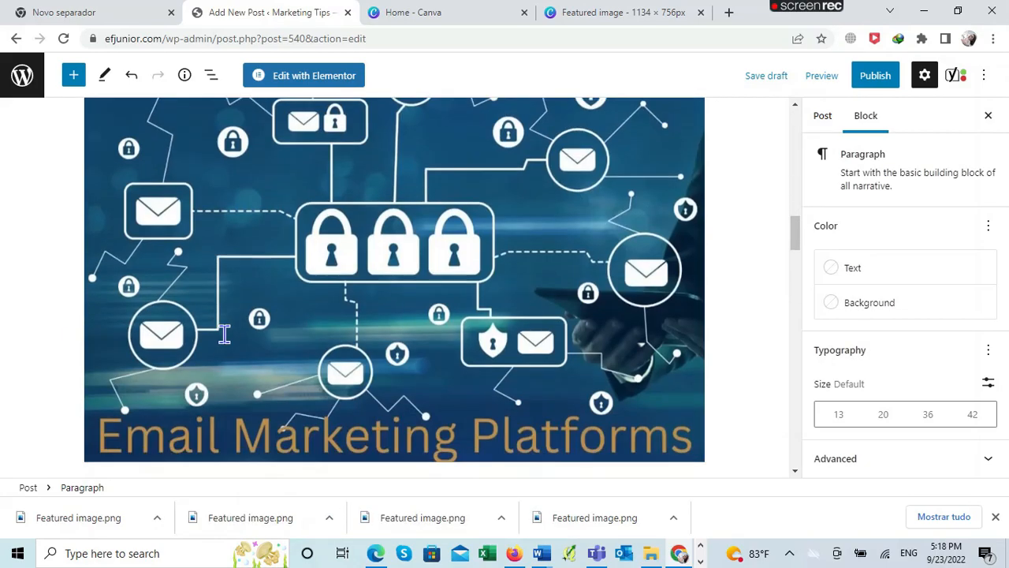
scroll(224, 334, "down", 12)
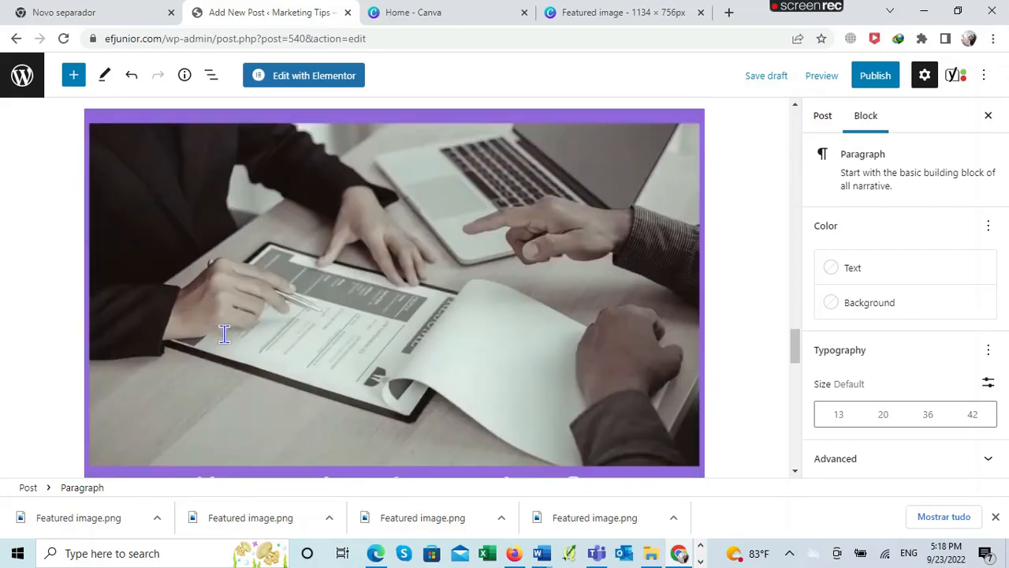
scroll(225, 340, "down", 5)
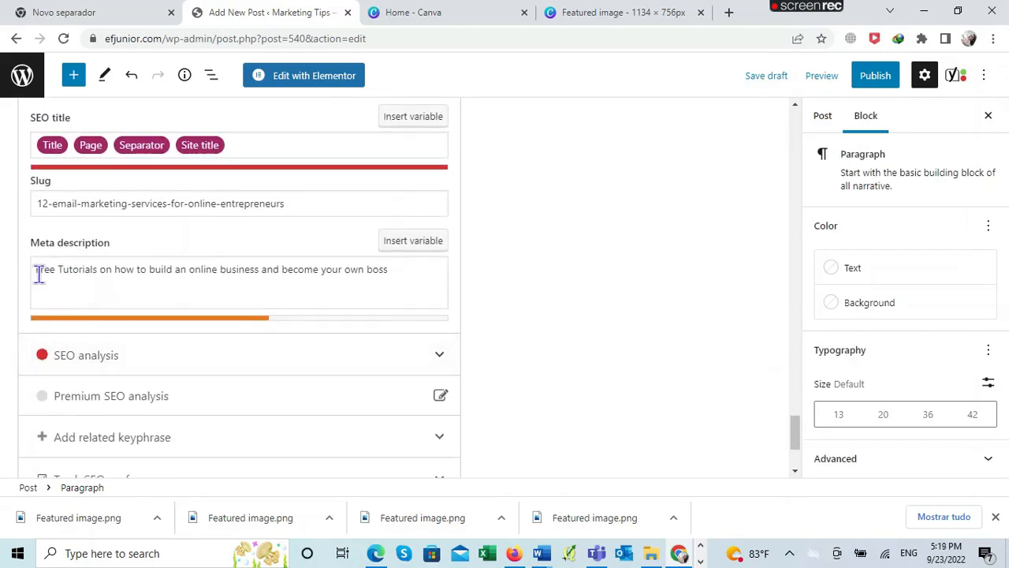
scroll(166, 385, "down", 2)
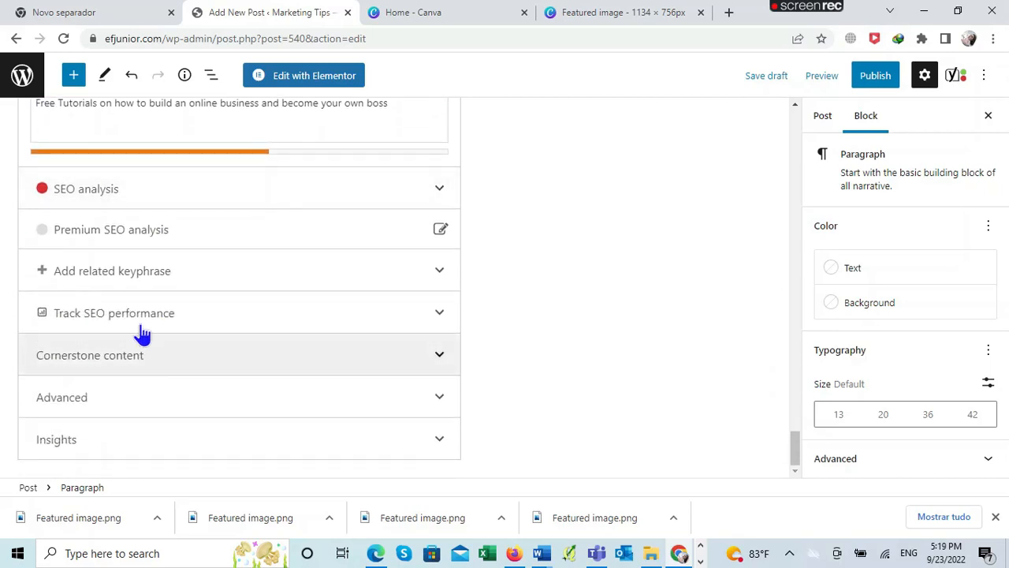
scroll(135, 302, "up", 2)
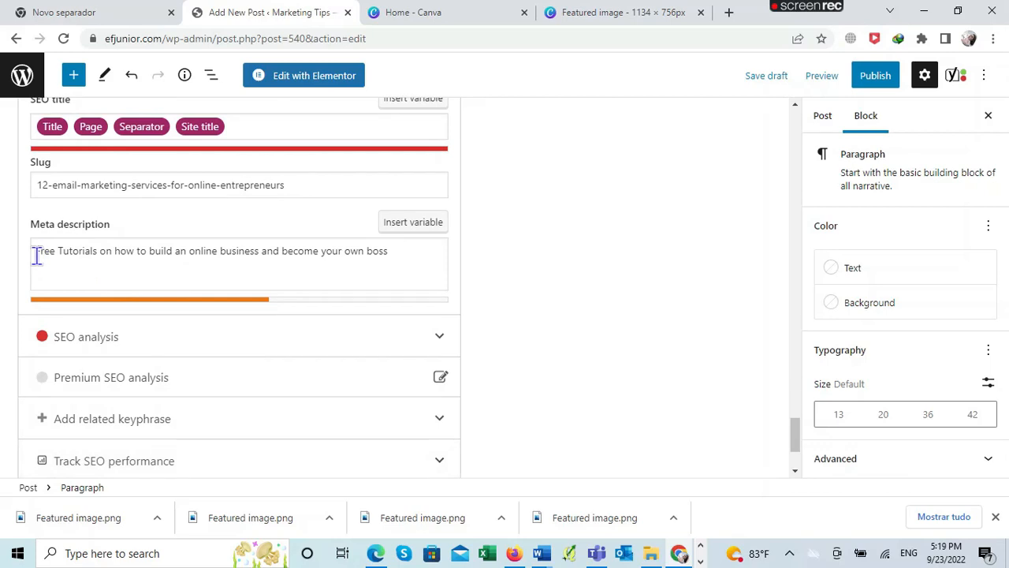
left_click_drag(35, 253, 399, 255)
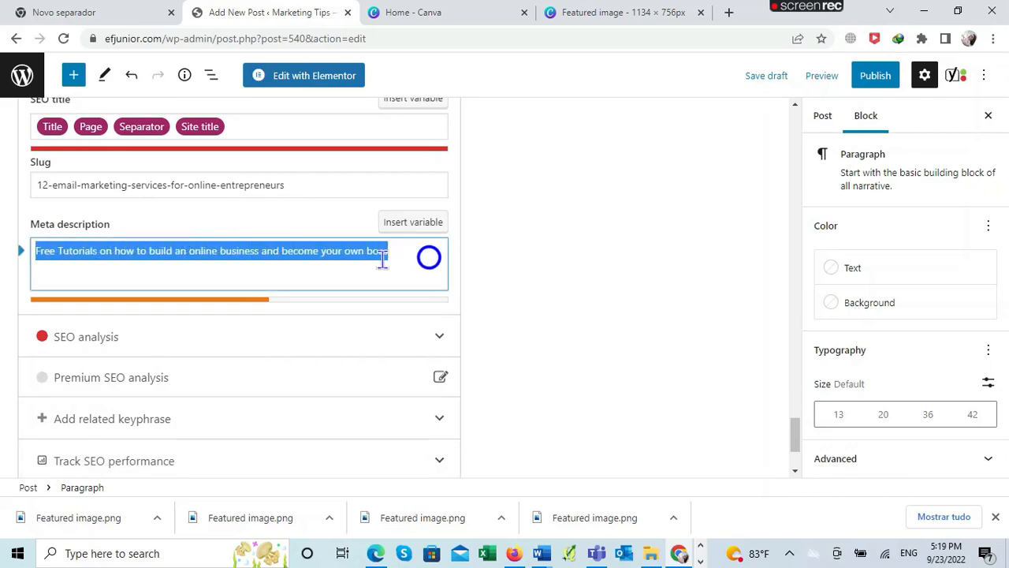
right_click(300, 250)
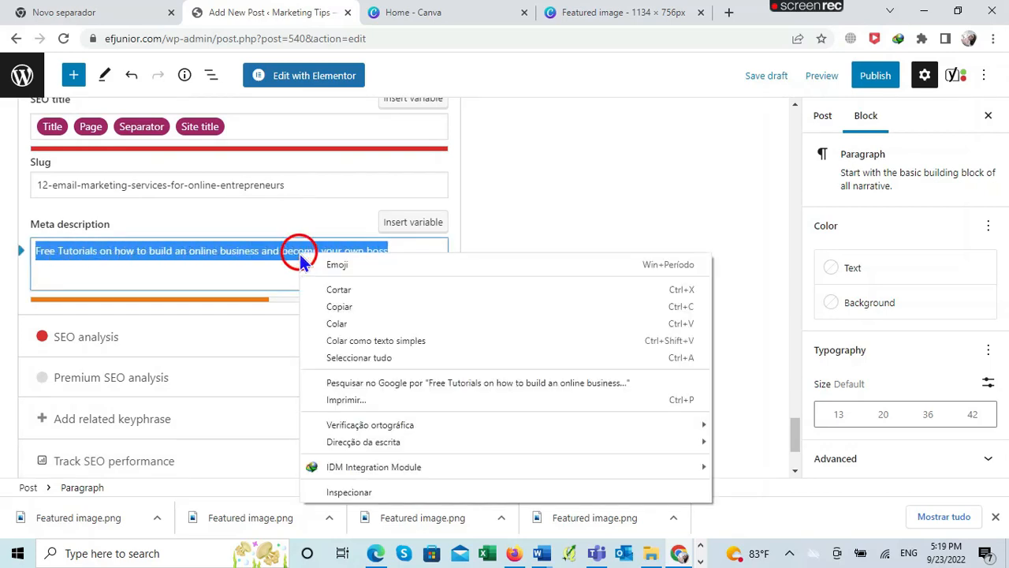
left_click(339, 325)
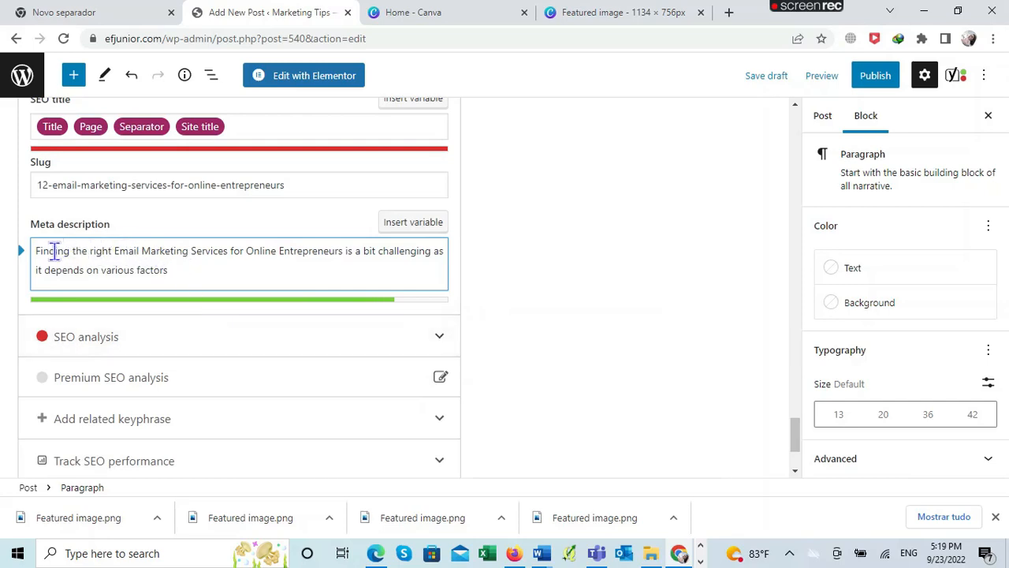
Step: Shorten "Finding" to "Find" in the meta description and place the cursor right after "Online Entrepreneurs"
key("BackSpace")
key("BackSpace")
key("BackSpace")
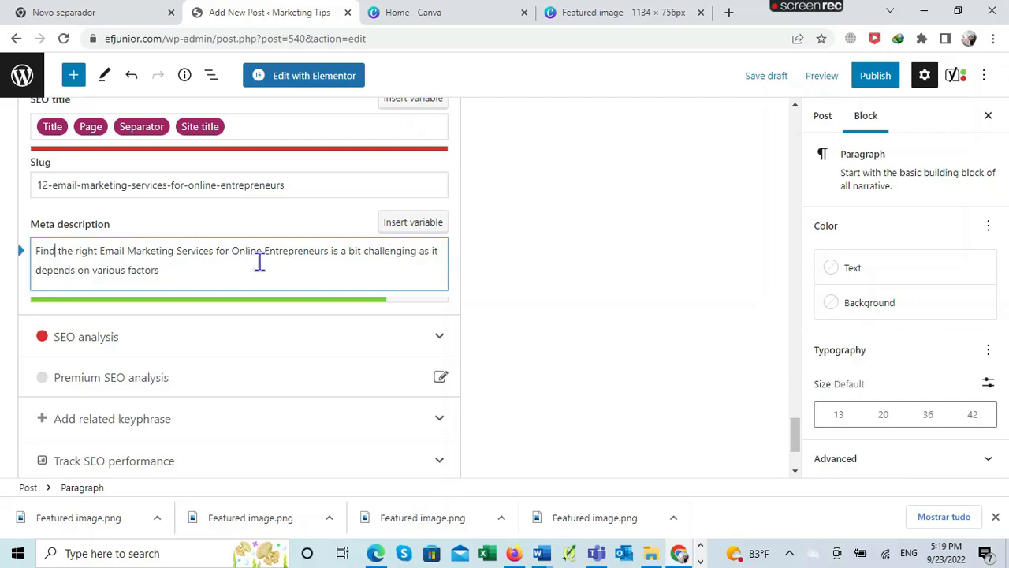
left_click(331, 251)
type("TO H")
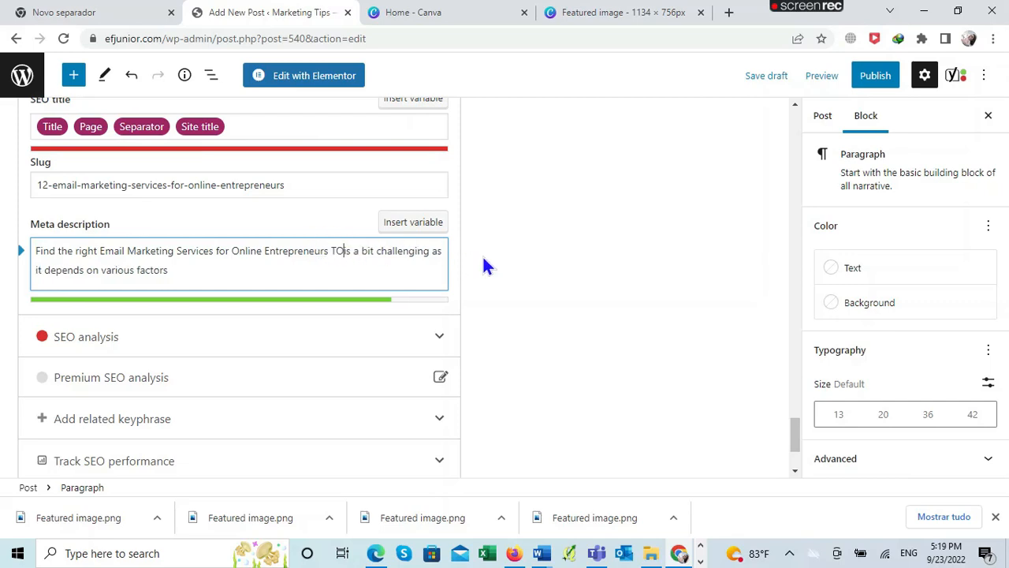
type("ELP")
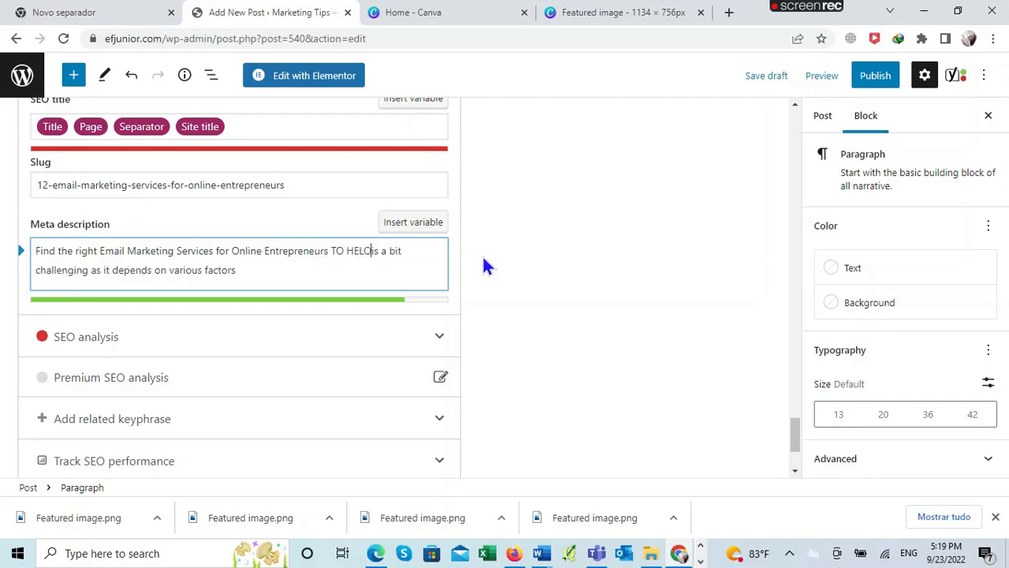
type(" YOU INCREAS")
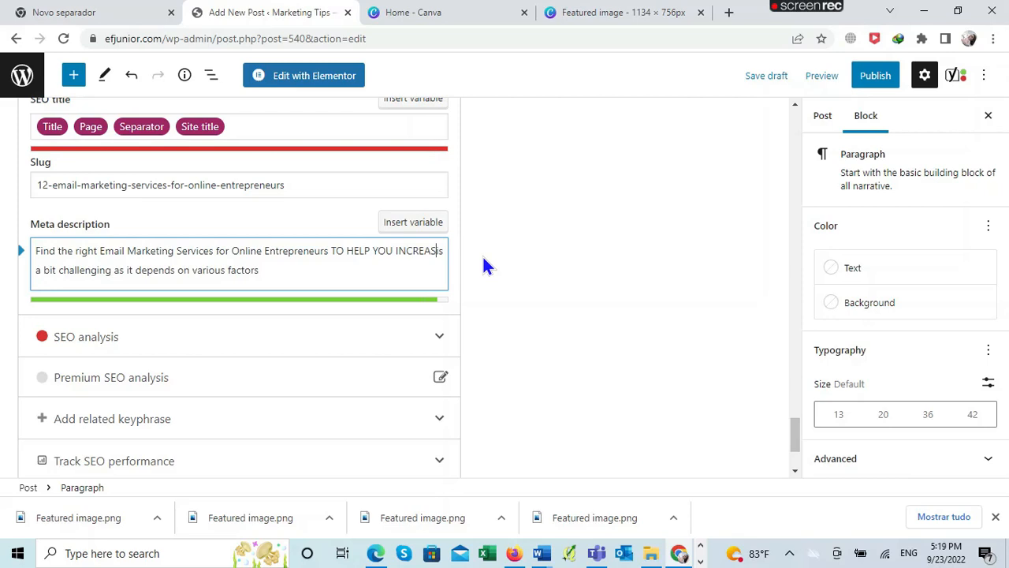
key("BackSpace")
key("BackSpace")
key("BackSpace")
key("BackSpace")
key("BackSpace")
key("BackSpace")
key("BackSpace")
key("BackSpace")
key("BackSpace")
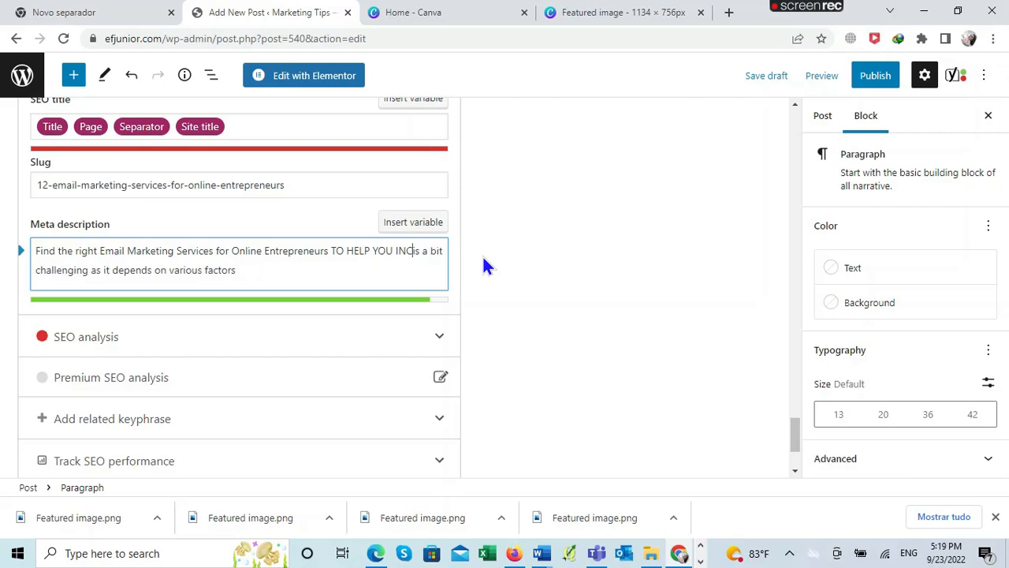
key("BackSpace")
key("BackSpace")
key("BackSpace")
key("BackSpace")
key("BackSpace")
key("BackSpace")
key("BackSpace")
key("BackSpace")
key("BackSpace")
key("BackSpace")
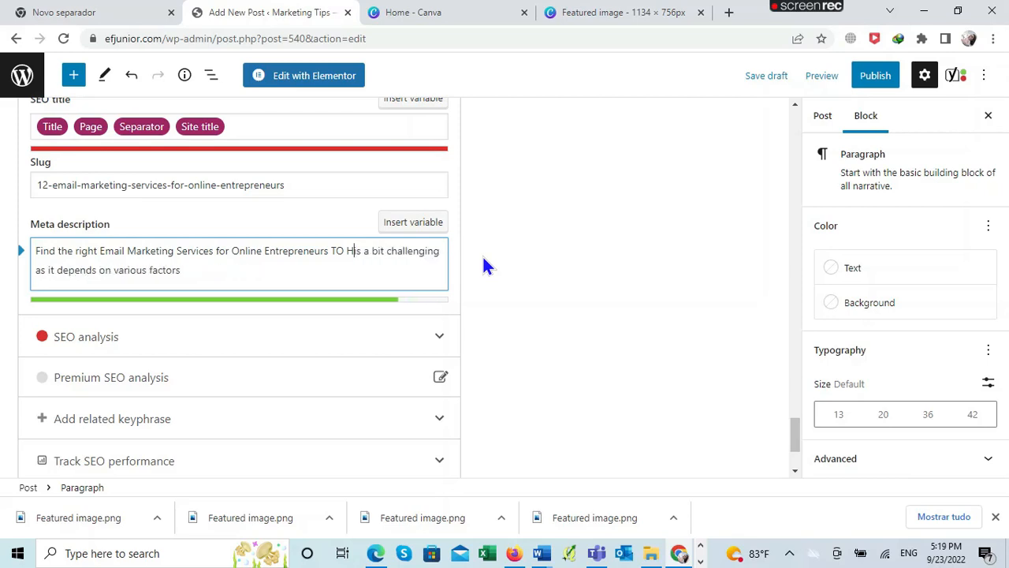
Step: Insert "to help you increase the" after "Online Entrepreneurs" in the meta description, in lowercase
type("to hel")
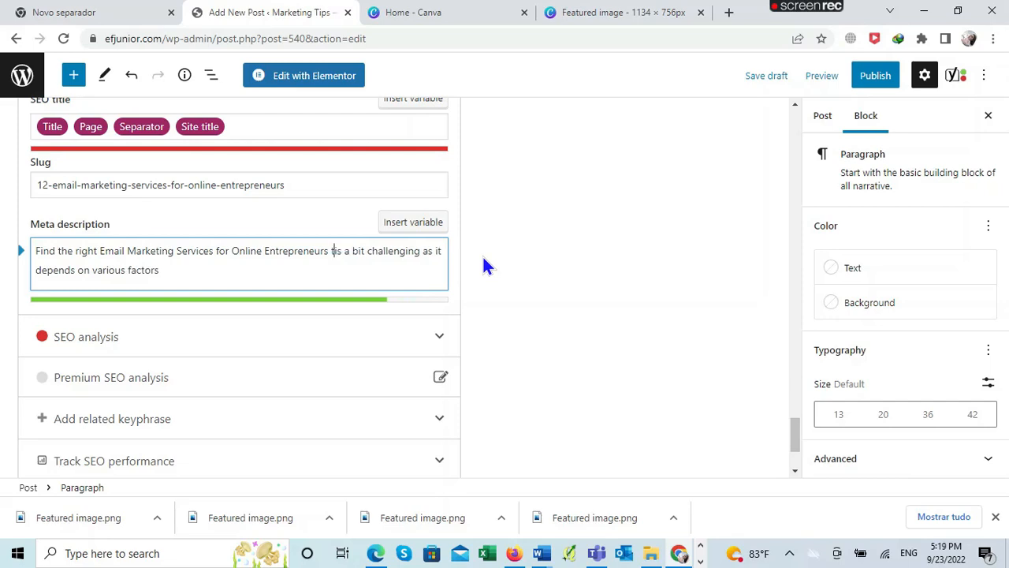
type("p ")
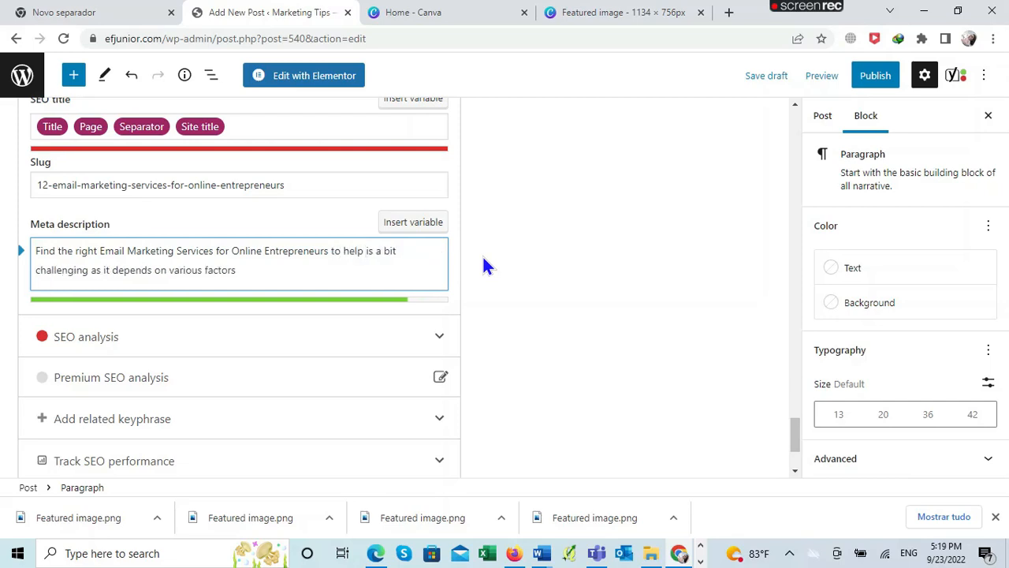
type("you ")
type("incre")
type("ase ")
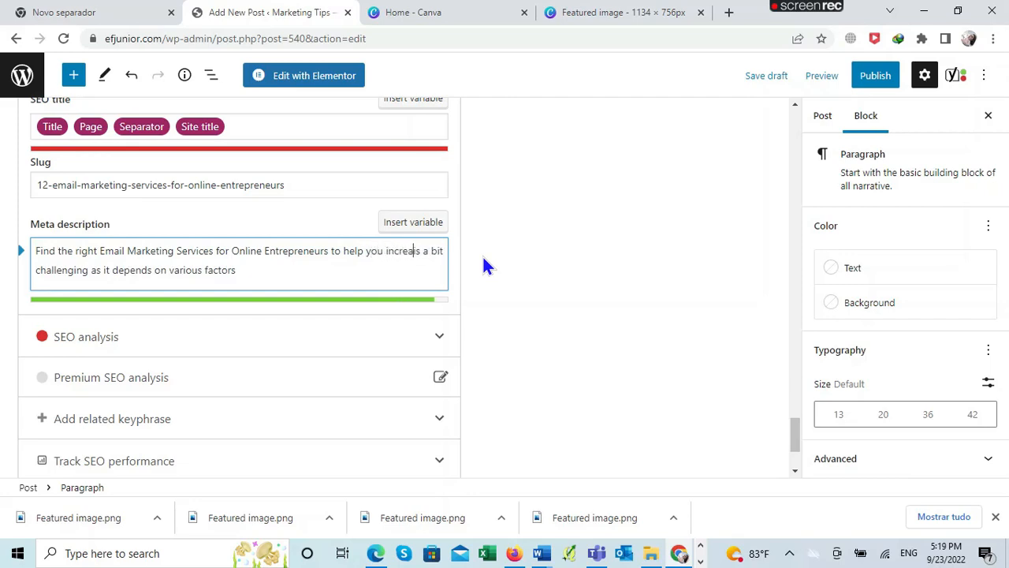
type("the")
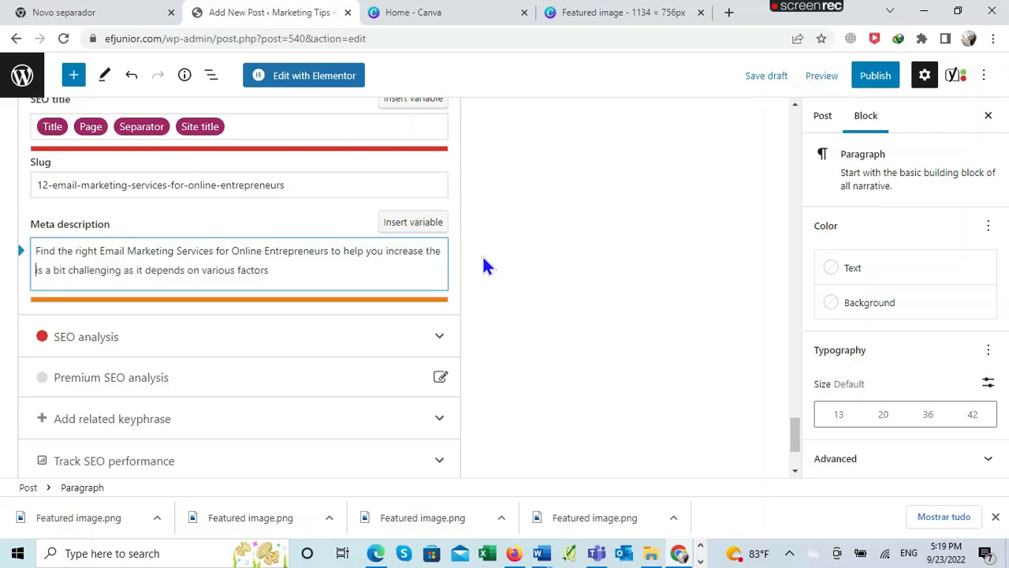
Step: Delete the leftover wording "is a bit challenging as it depends on various factors" from the meta description
key("Delete")
key("Delete")
key("Delete")
key("Delete")
key("Delete")
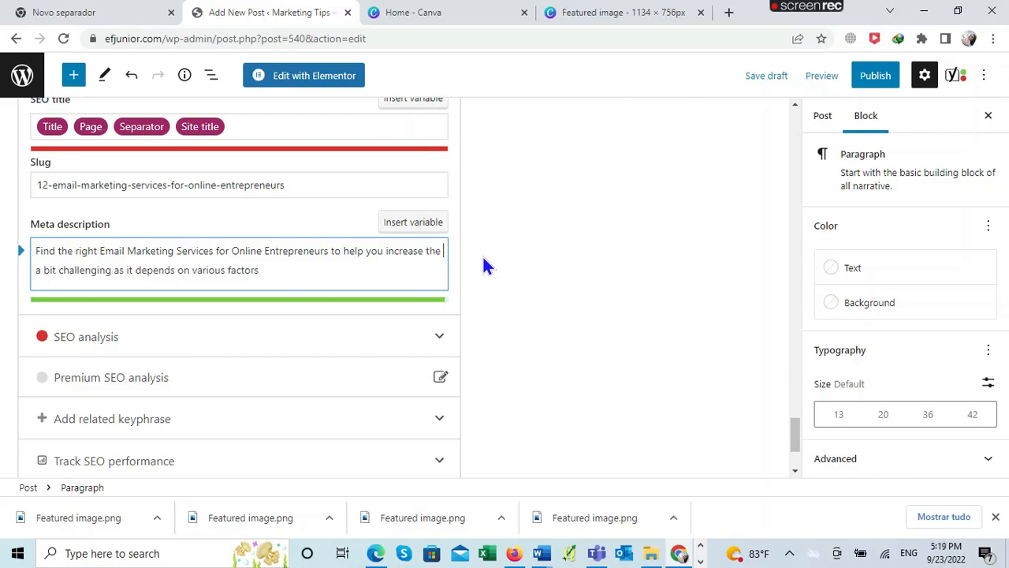
key("Delete")
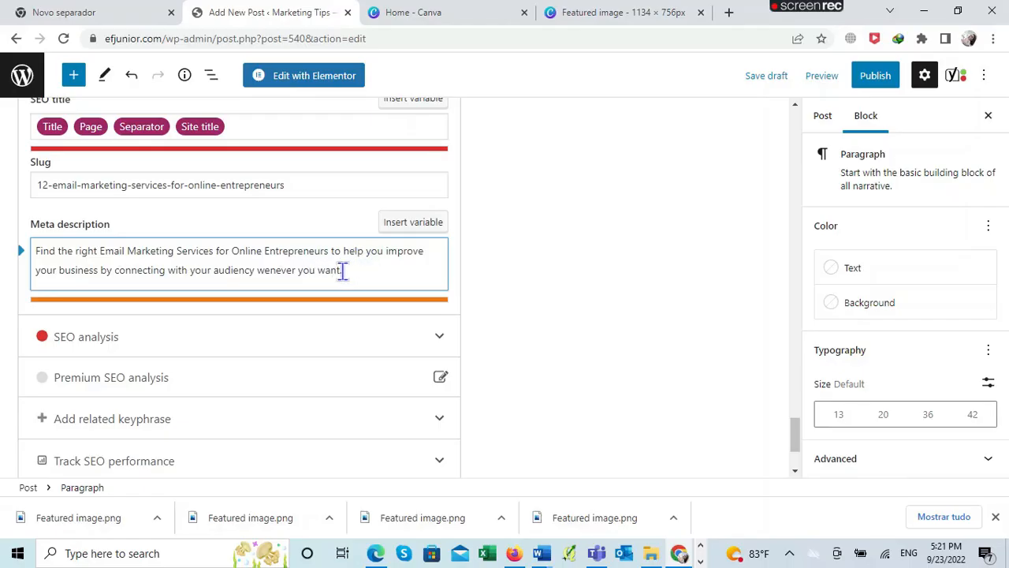
Step: Remove "wenever you want" from the meta description so that it ends with "by connecting with your audience."
left_click_drag(340, 271, 258, 276)
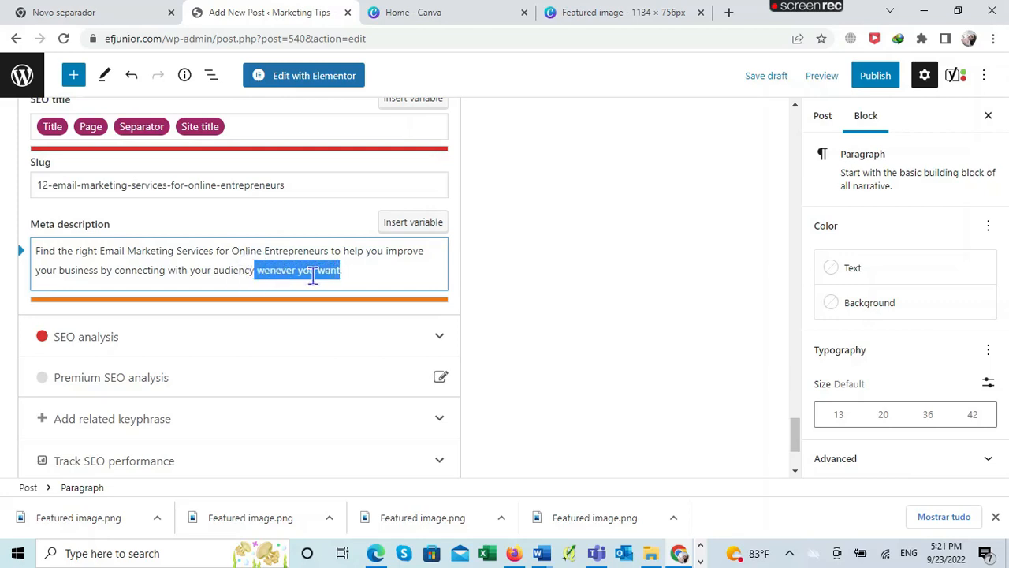
key("BackSpace")
key("BackSpace")
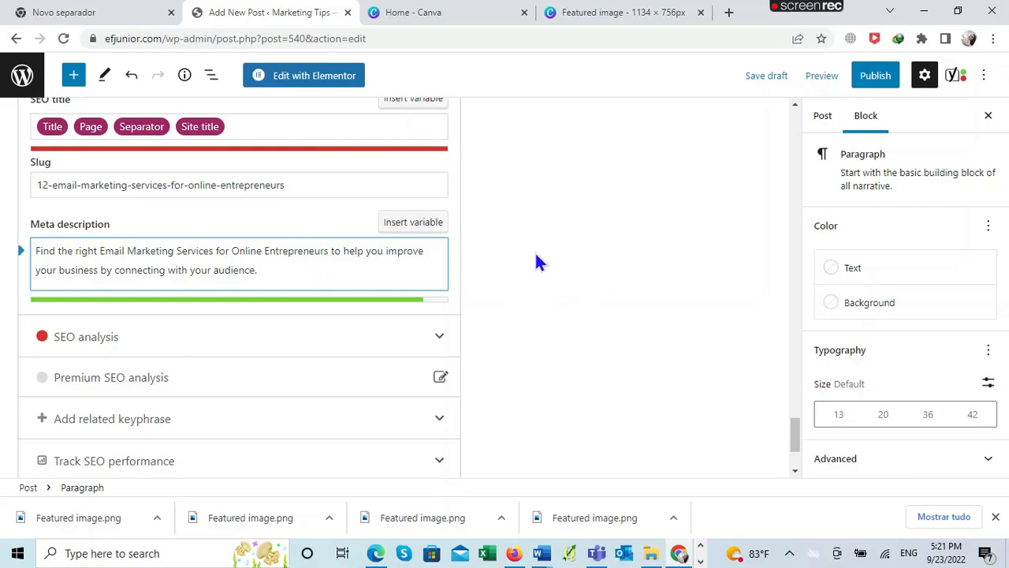
left_click(580, 294)
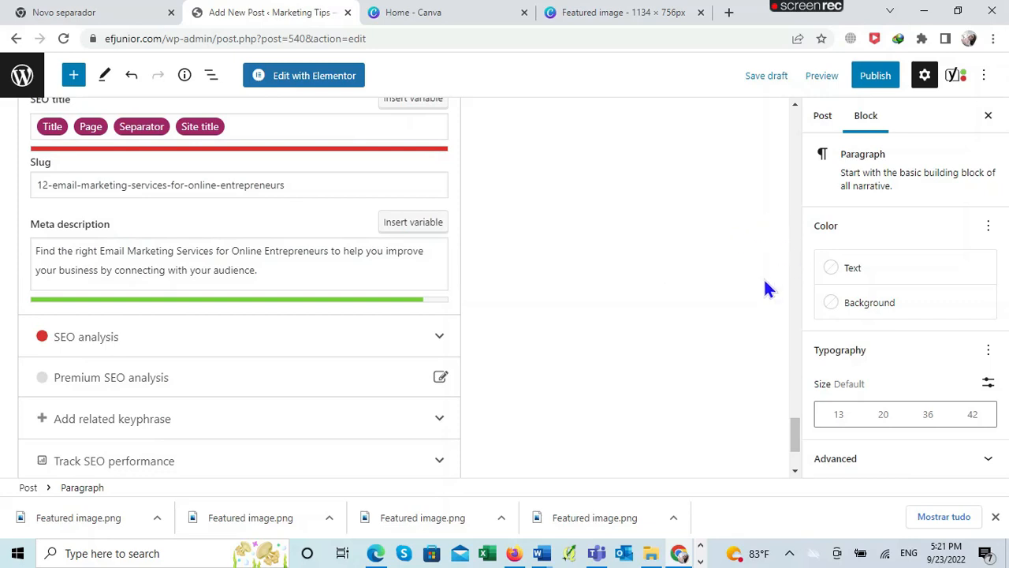
Step: Check the Yoast search snippet and save the post as a draft again
scroll(764, 281, "up", 3)
scroll(764, 281, "down", 1)
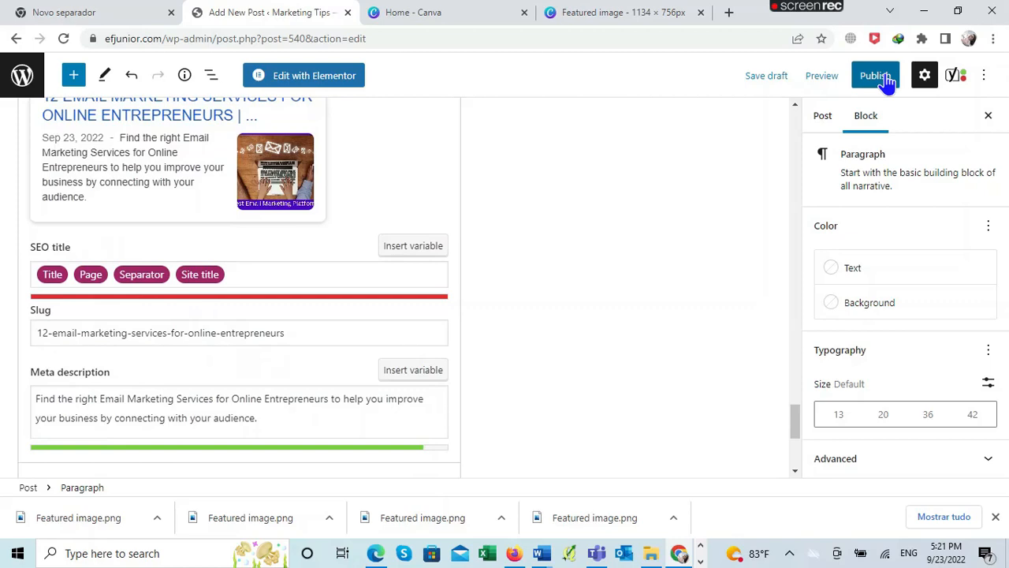
left_click(766, 76)
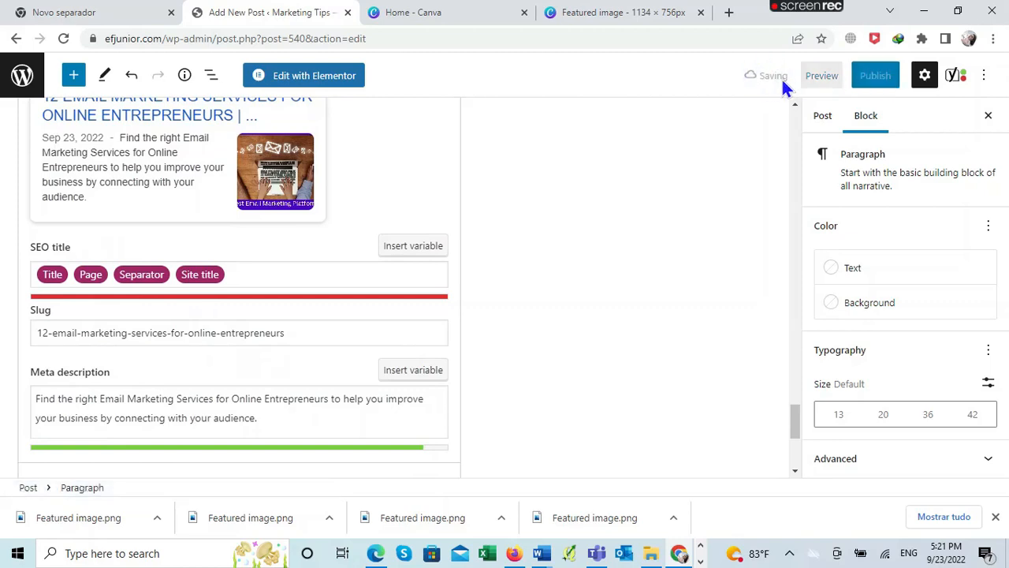
Step: Preview the post in a new tab and review its headings, images, platform list and comment section
left_click(821, 76)
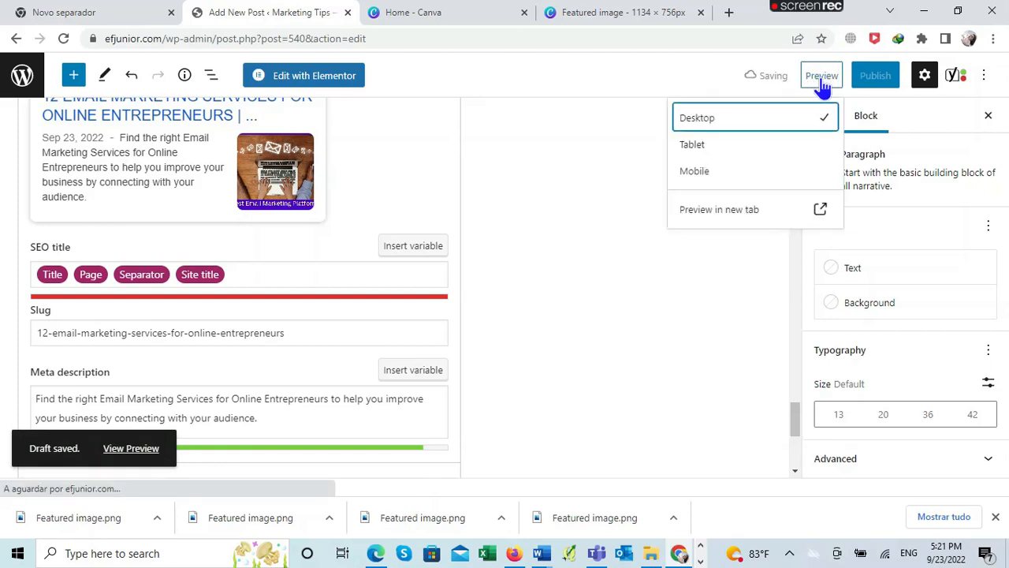
left_click(721, 213)
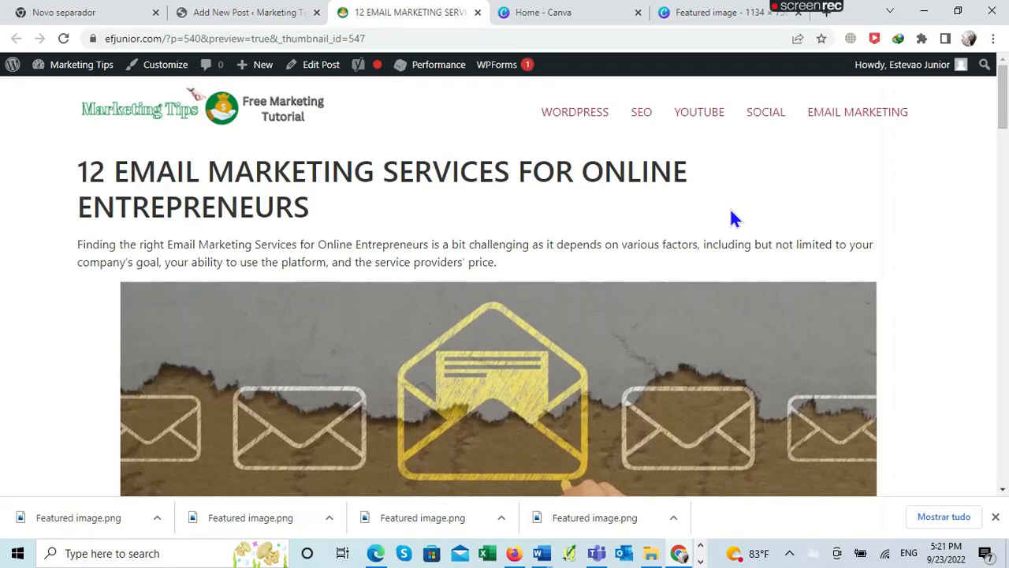
scroll(732, 213, "down", 4)
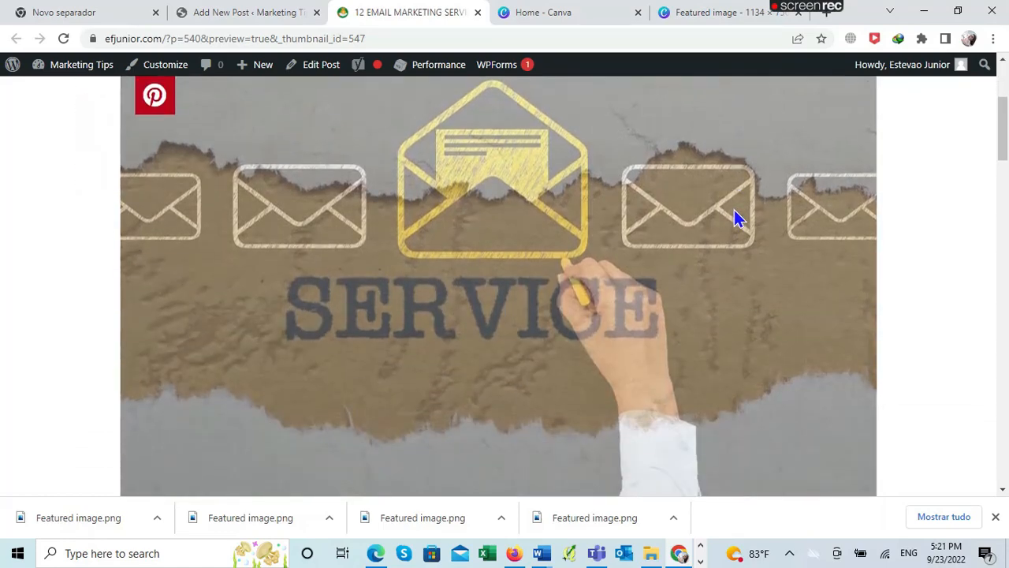
scroll(734, 218, "down", 8)
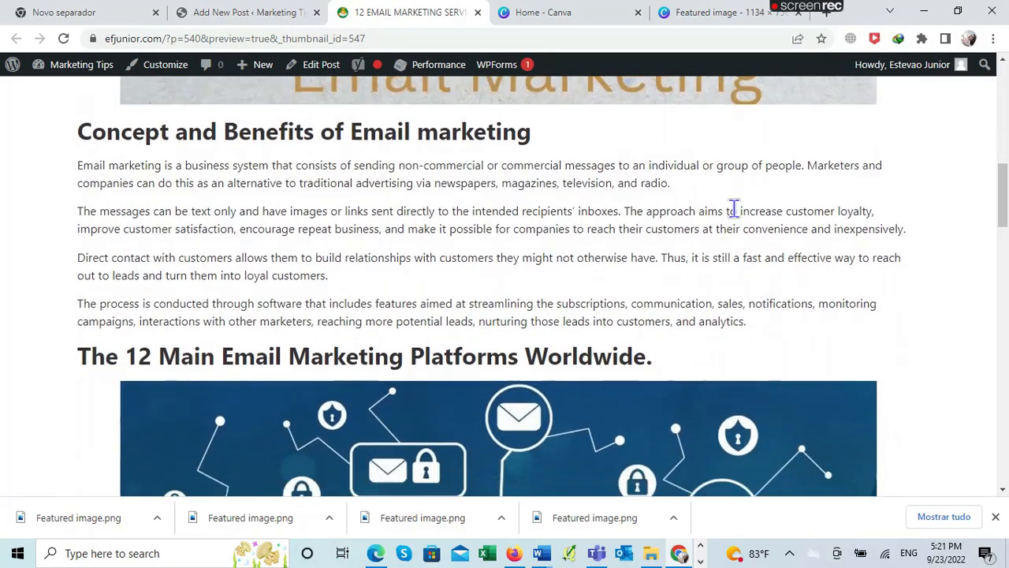
scroll(734, 210, "down", 5)
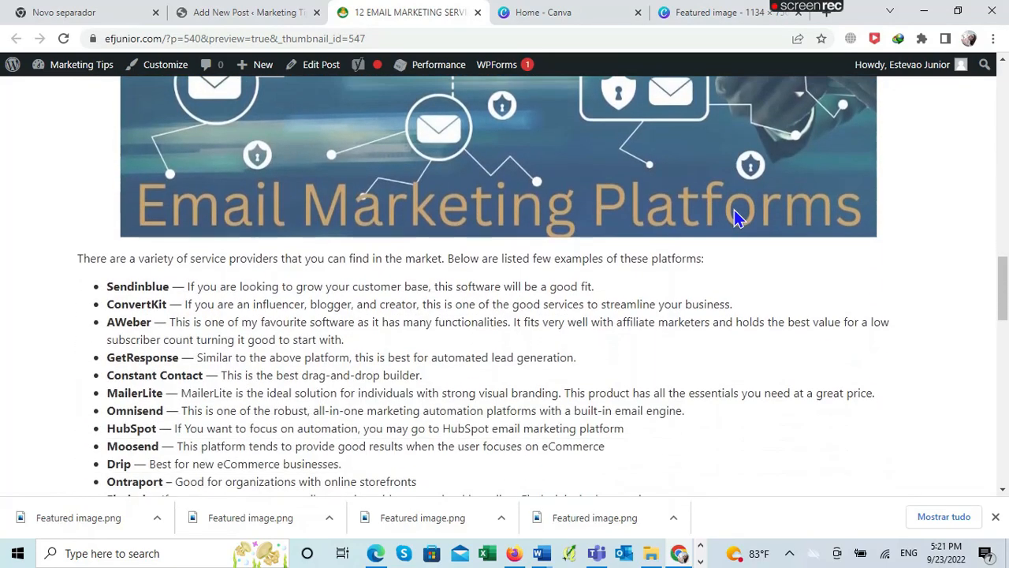
scroll(734, 221, "down", 10)
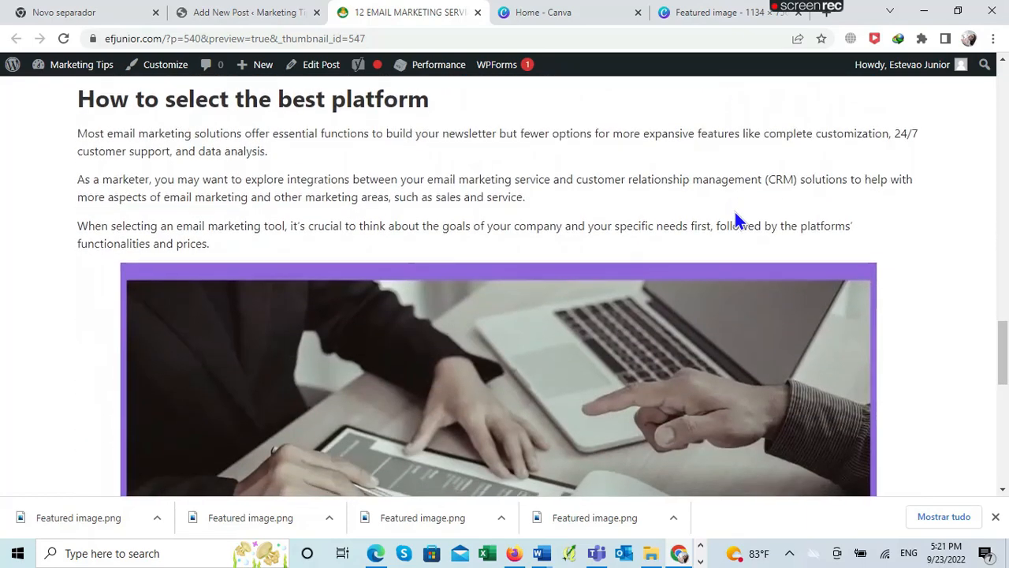
scroll(735, 220, "down", 6)
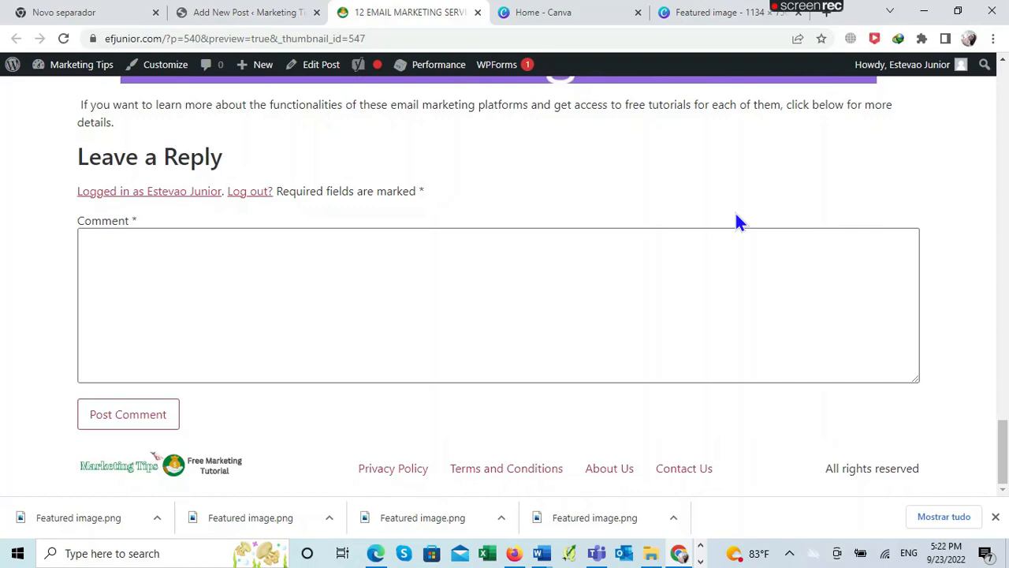
scroll(736, 214, "up", 1)
scroll(735, 214, "down", 1)
scroll(737, 221, "up", 8)
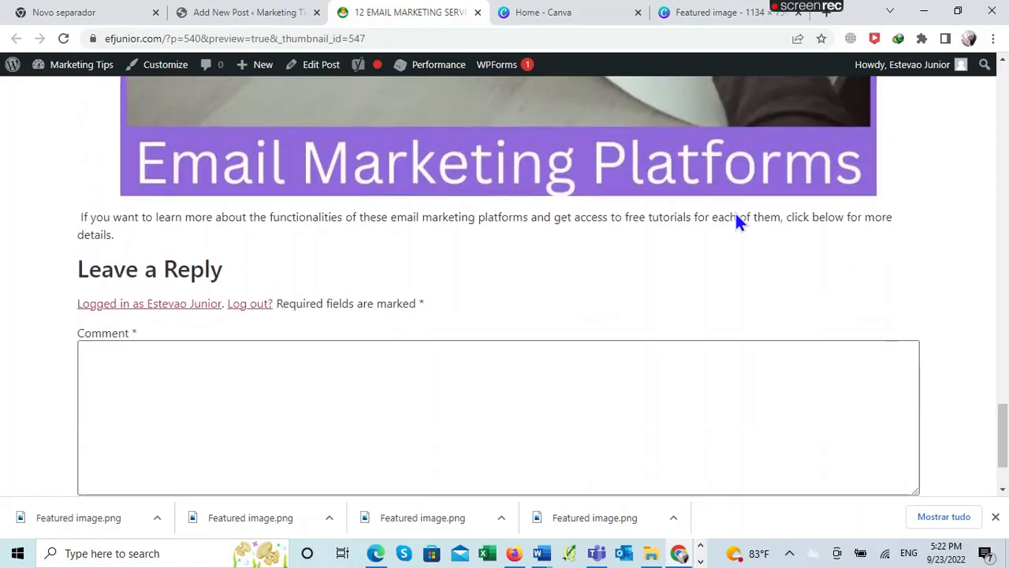
scroll(737, 221, "up", 10)
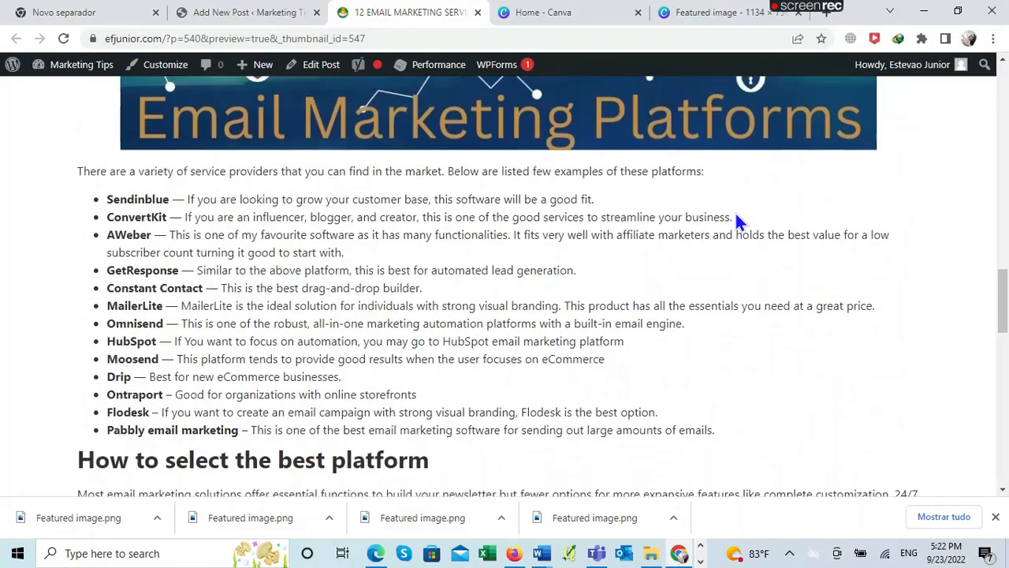
scroll(737, 222, "up", 3)
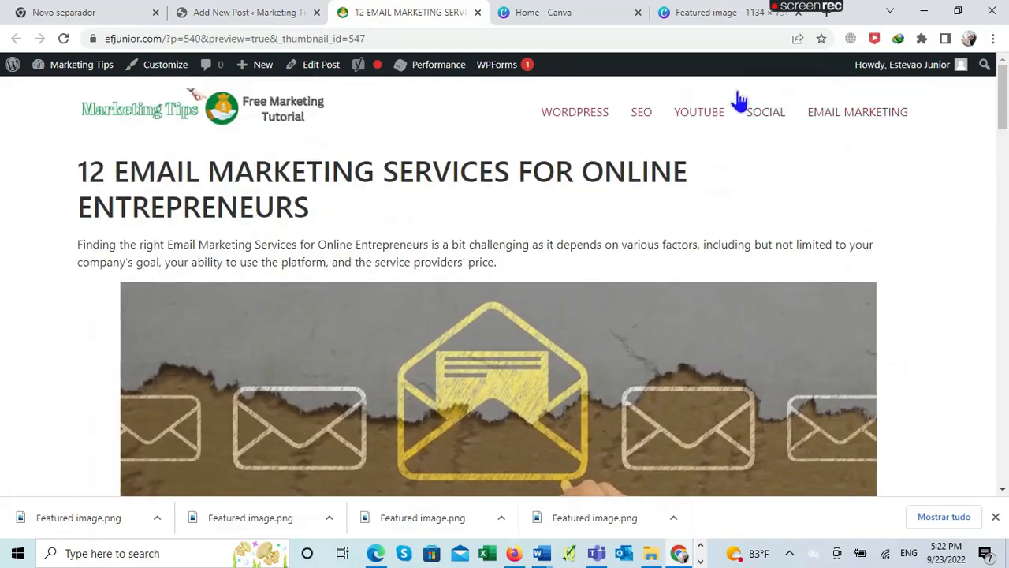
Step: Return to the post editor and publish the post with public visibility, effective immediately
left_click(266, 15)
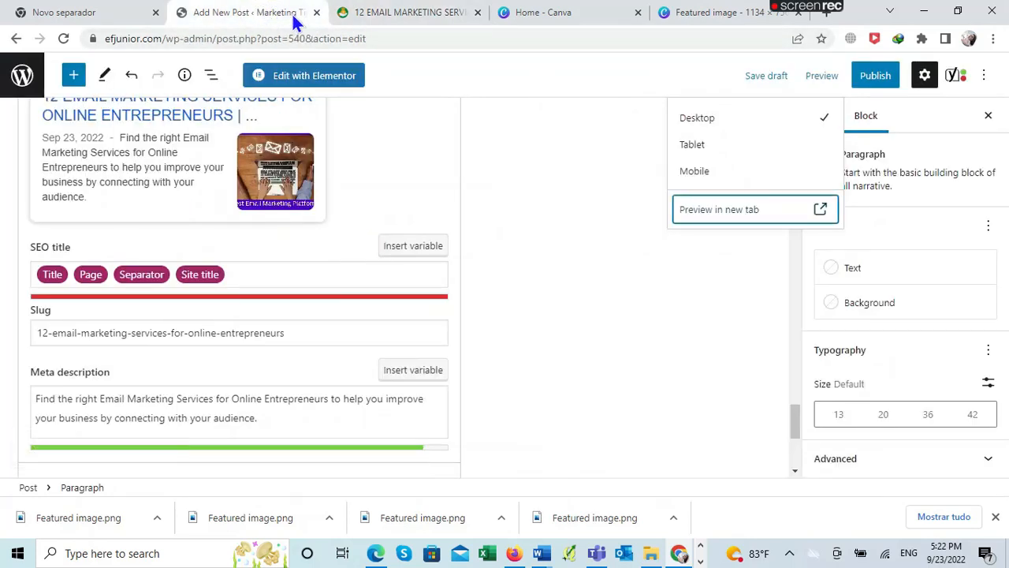
left_click(877, 79)
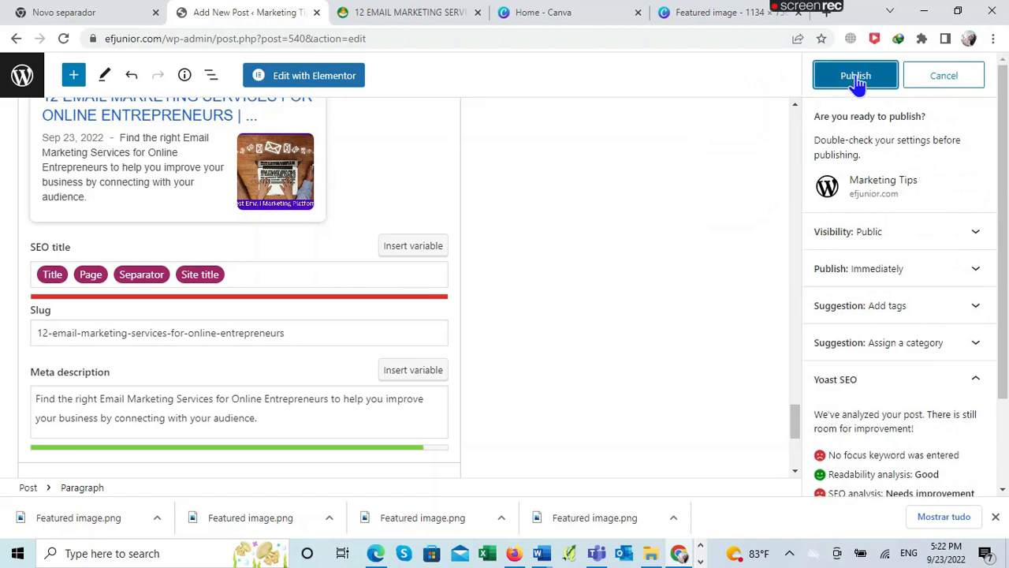
left_click(856, 79)
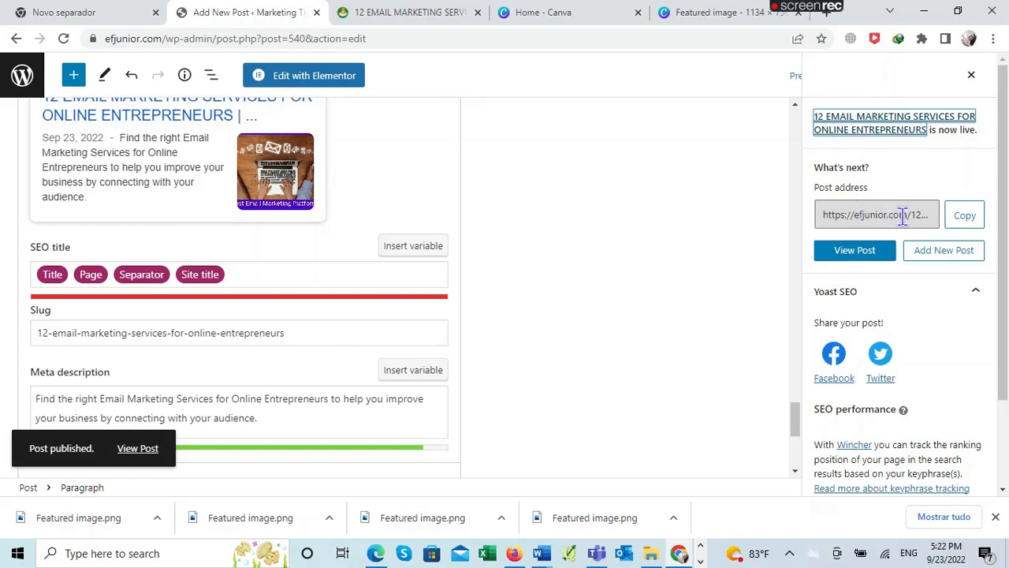
Step: Copy the published post's address and open it in a new Firefox tab
left_click(967, 222)
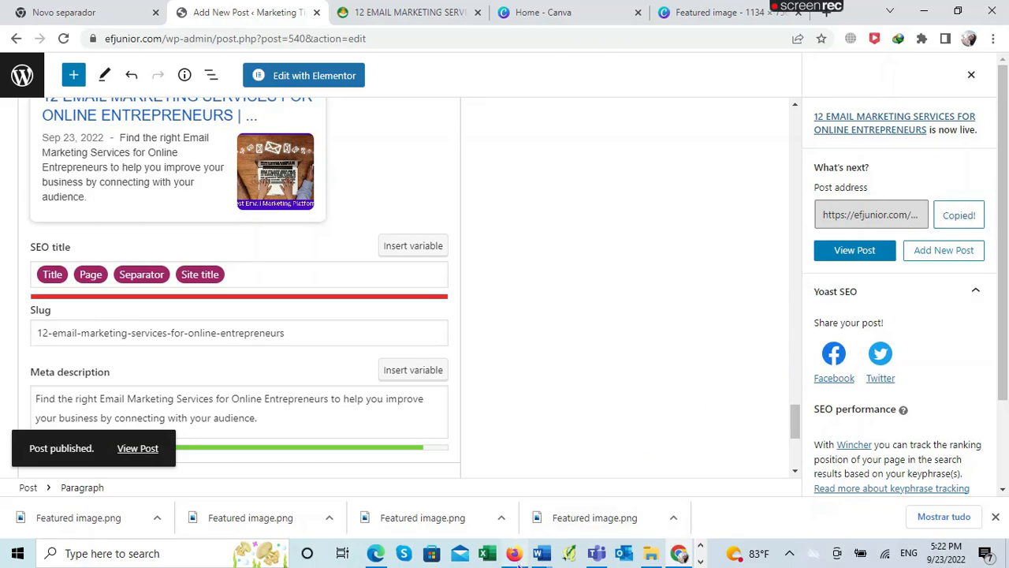
left_click(513, 553)
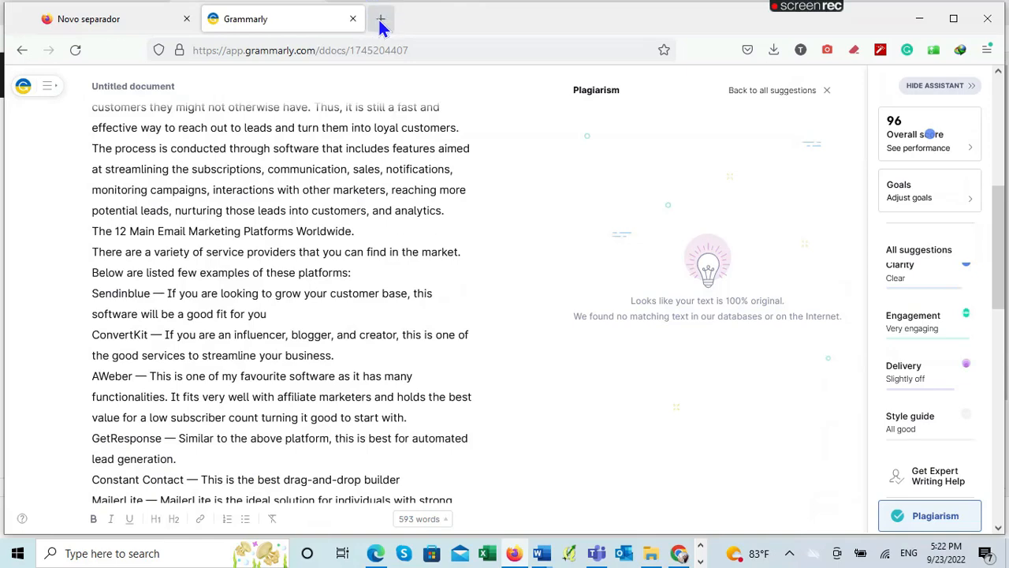
left_click(382, 24)
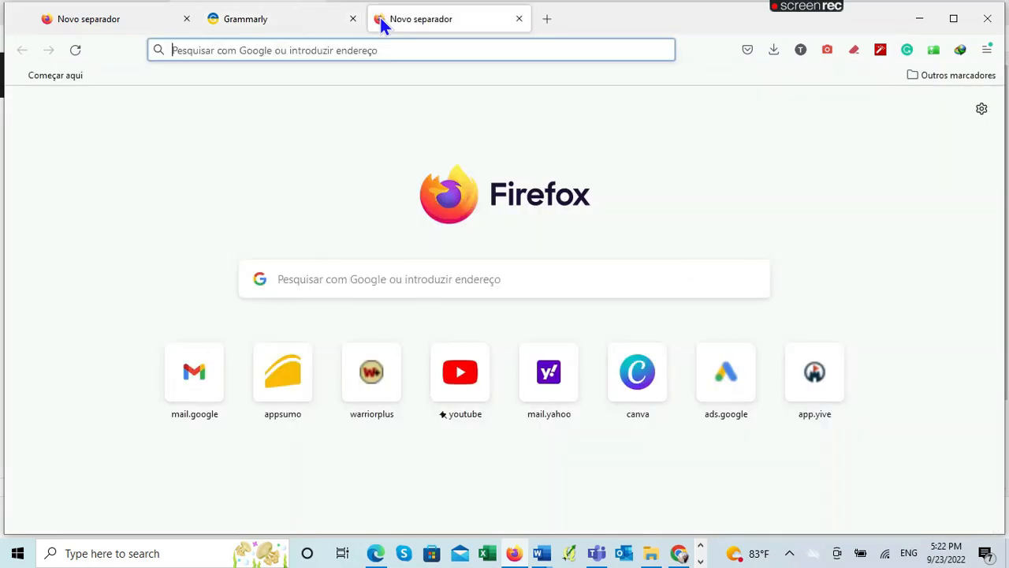
right_click(353, 51)
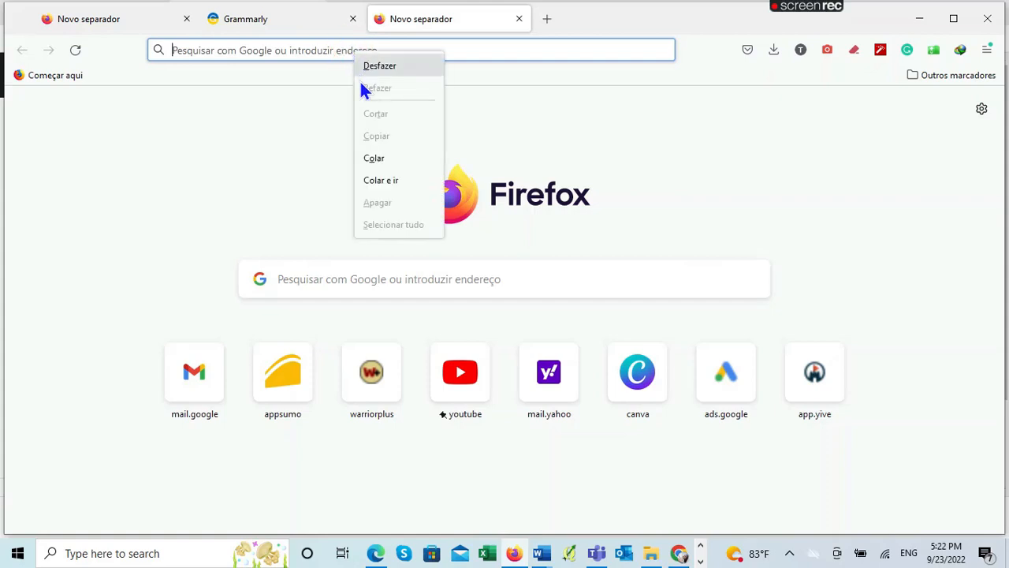
left_click(382, 159)
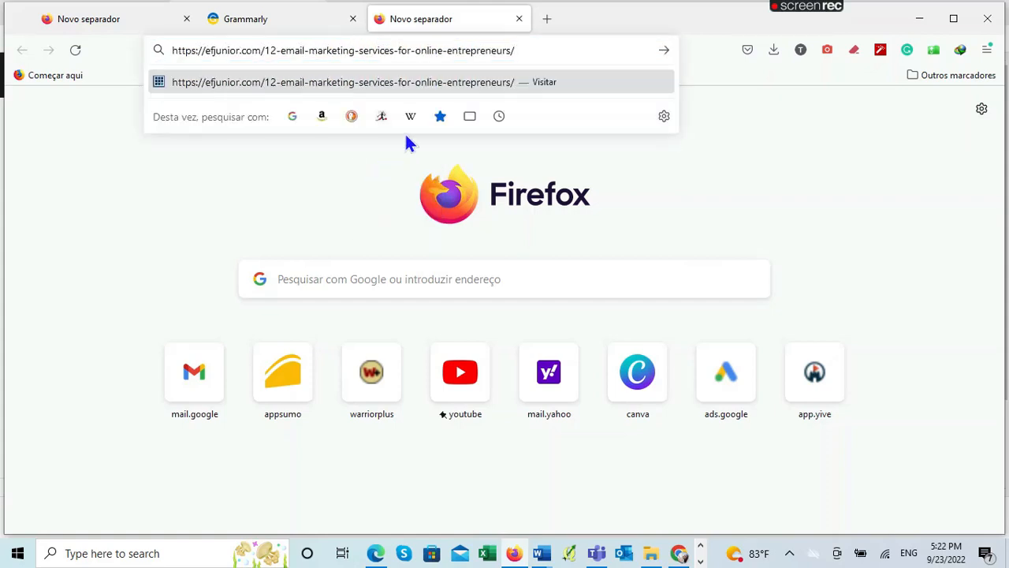
left_click(662, 52)
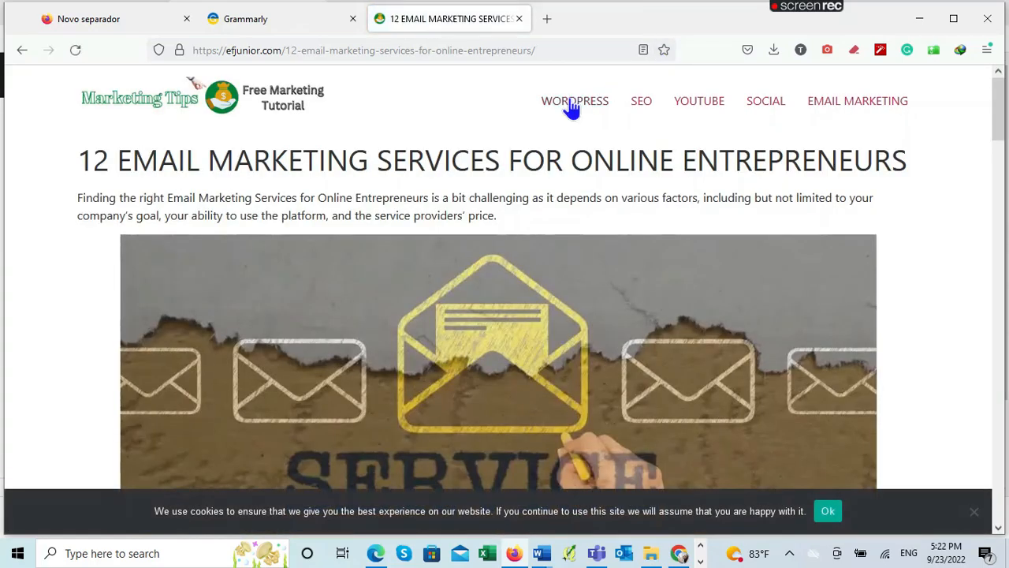
Step: Review the live post from the introduction to the comment form, checking its headings, images and platform list
scroll(376, 157, "down", 5)
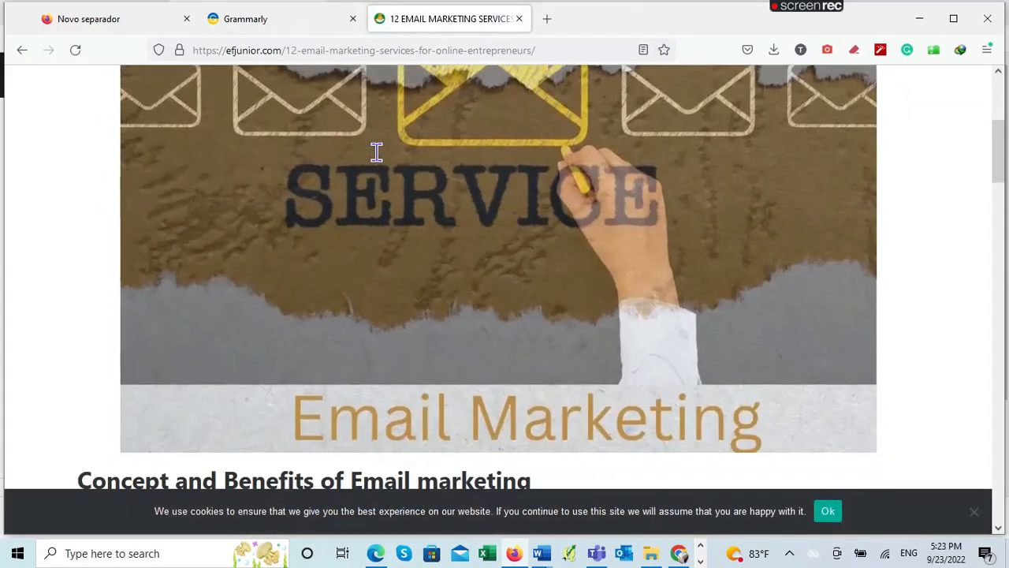
scroll(379, 157, "down", 4)
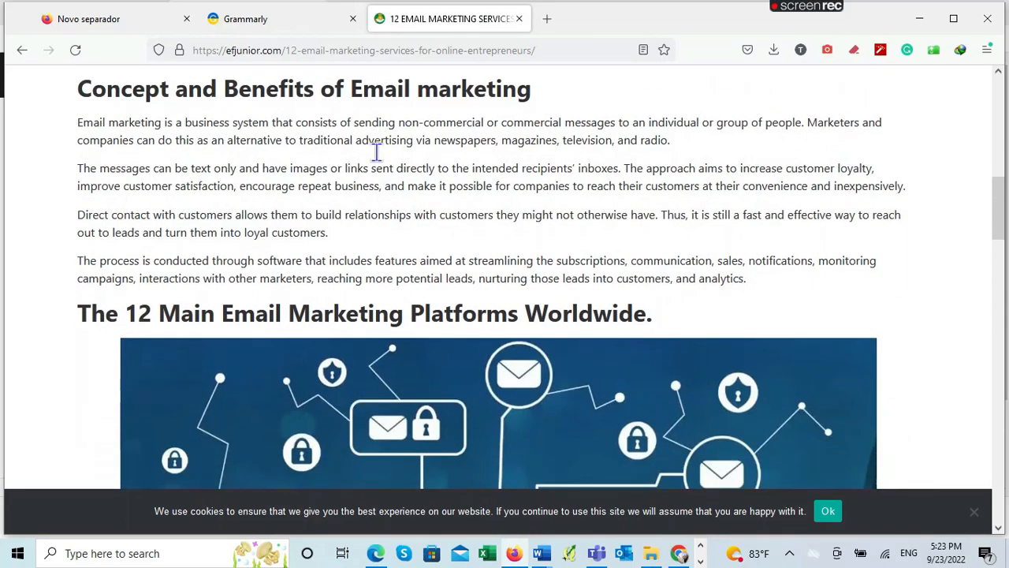
scroll(686, 164, "down", 7)
scroll(331, 241, "down", 2)
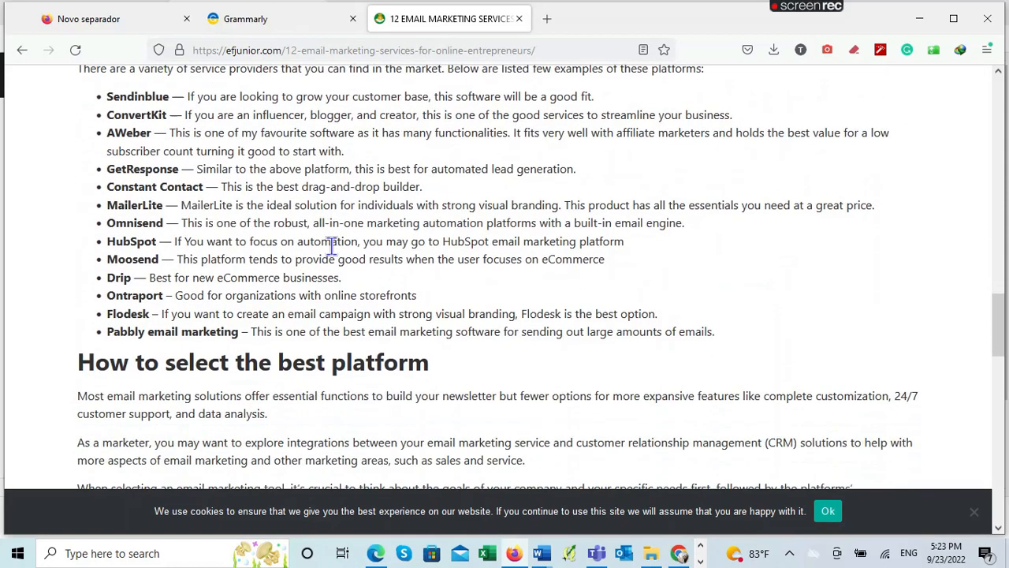
scroll(333, 251, "down", 2)
scroll(332, 257, "down", 10)
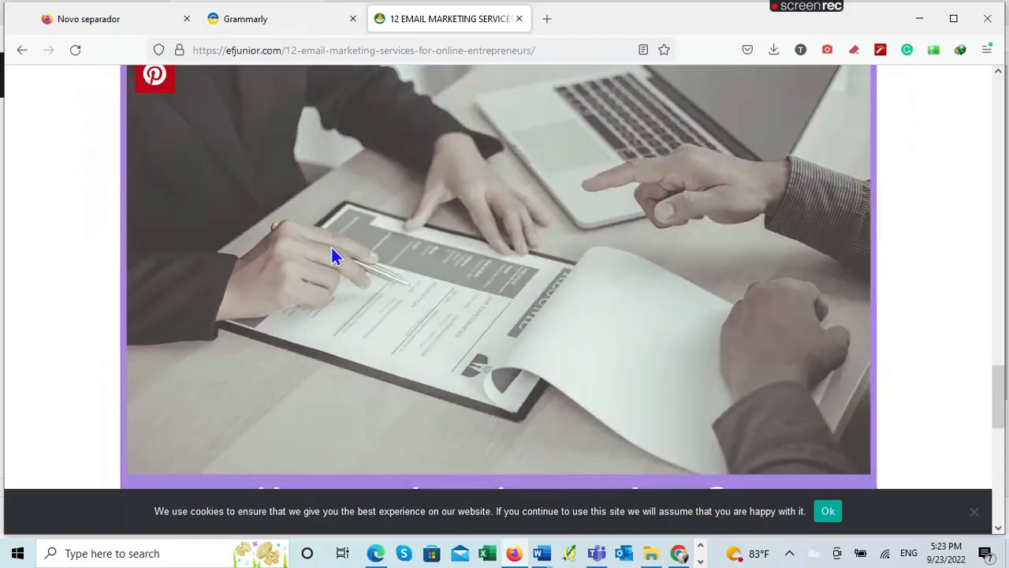
scroll(332, 251, "down", 3)
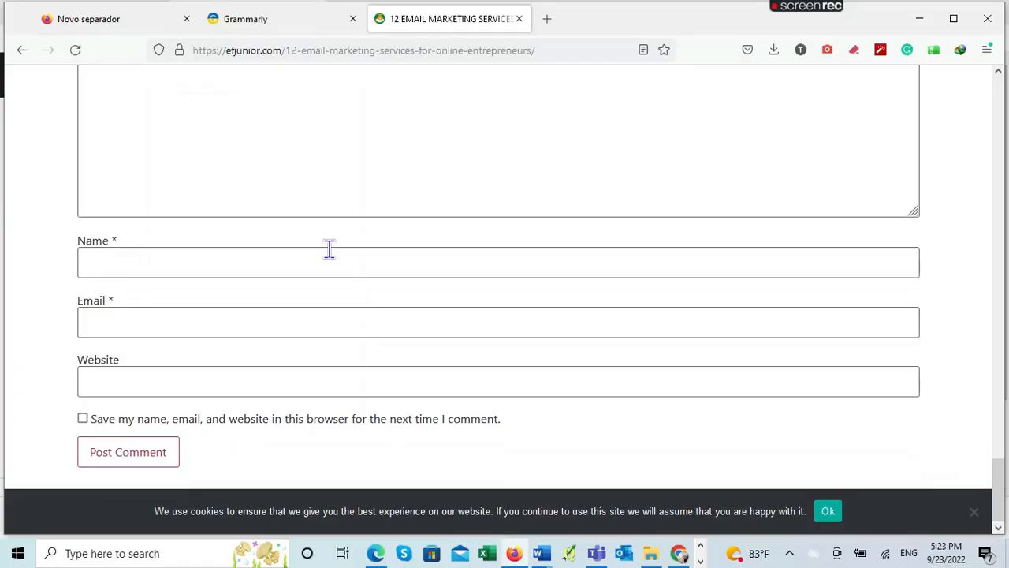
scroll(329, 249, "up", 4)
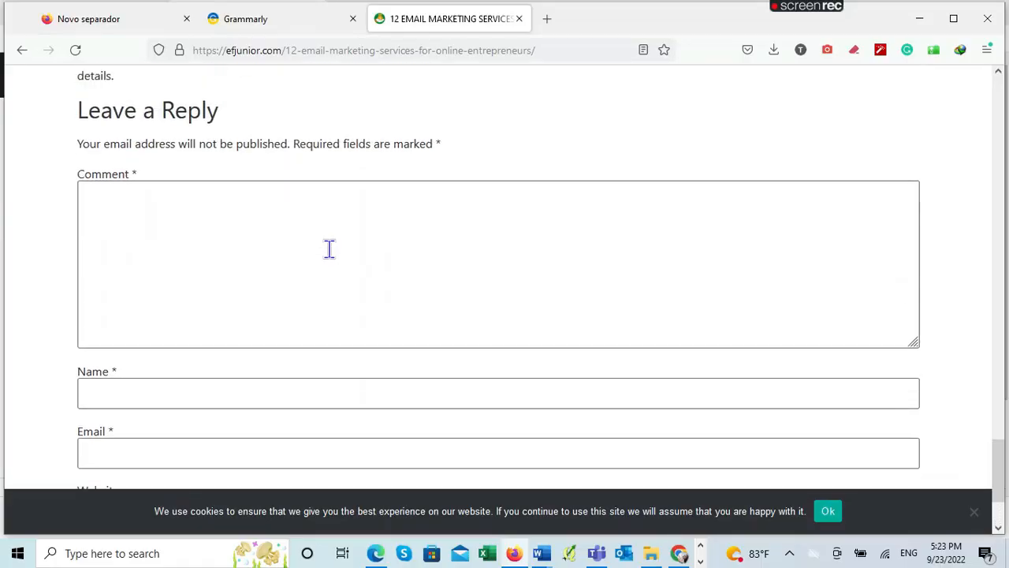
scroll(330, 249, "up", 2)
scroll(329, 248, "up", 2)
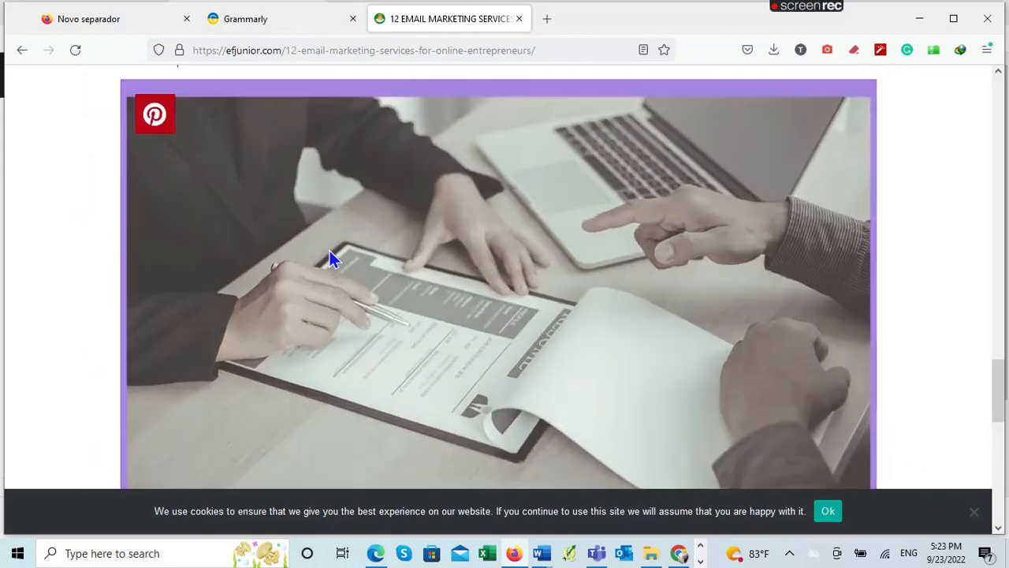
scroll(328, 248, "up", 4)
scroll(329, 248, "up", 5)
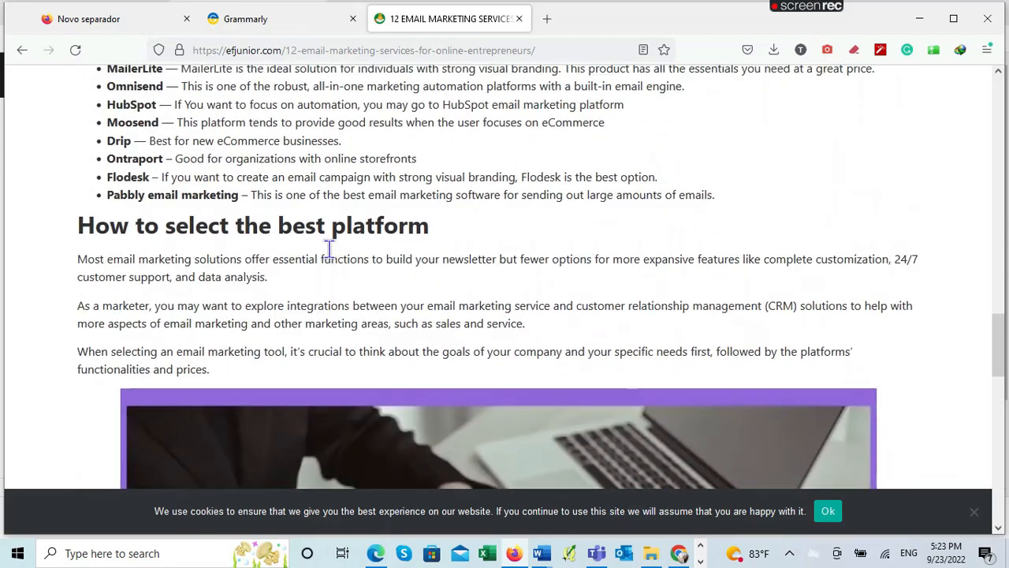
scroll(328, 252, "up", 10)
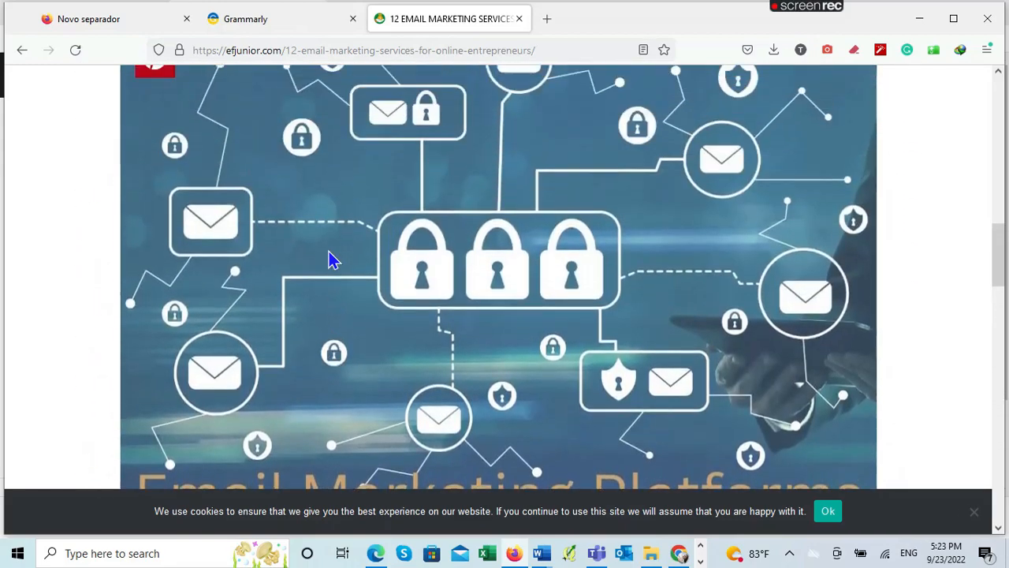